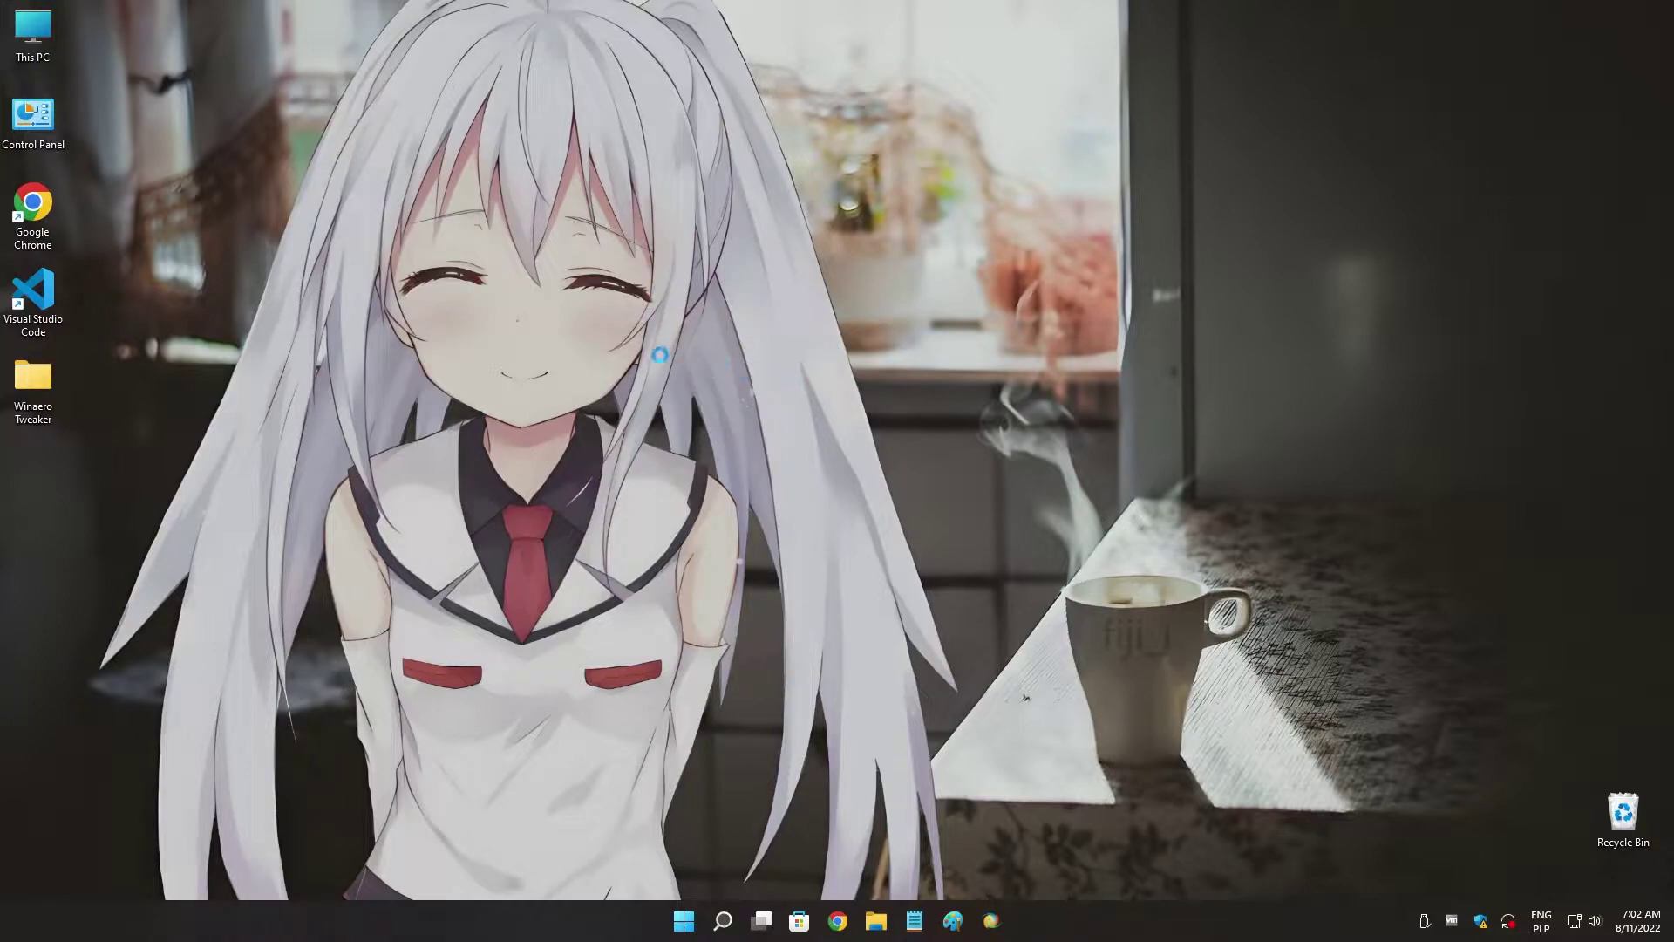
Compare the default Windows 11 desktop menu with the classic Show more options menu, then dismiss it.
right_click(1047, 336)
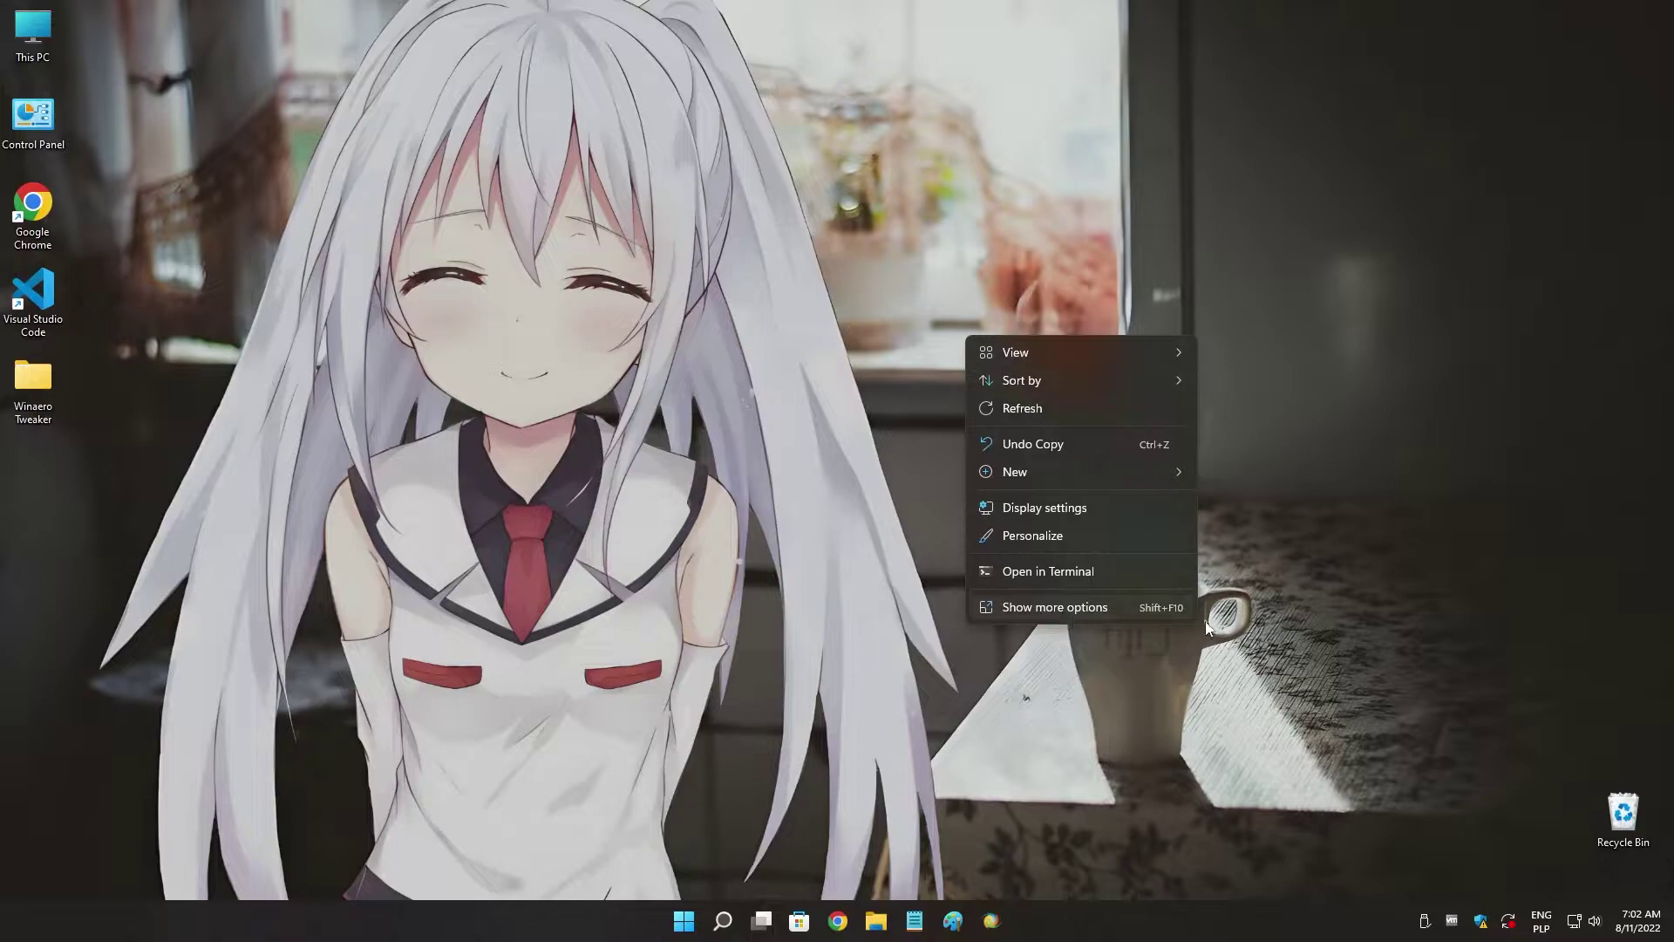
right_click(1051, 525)
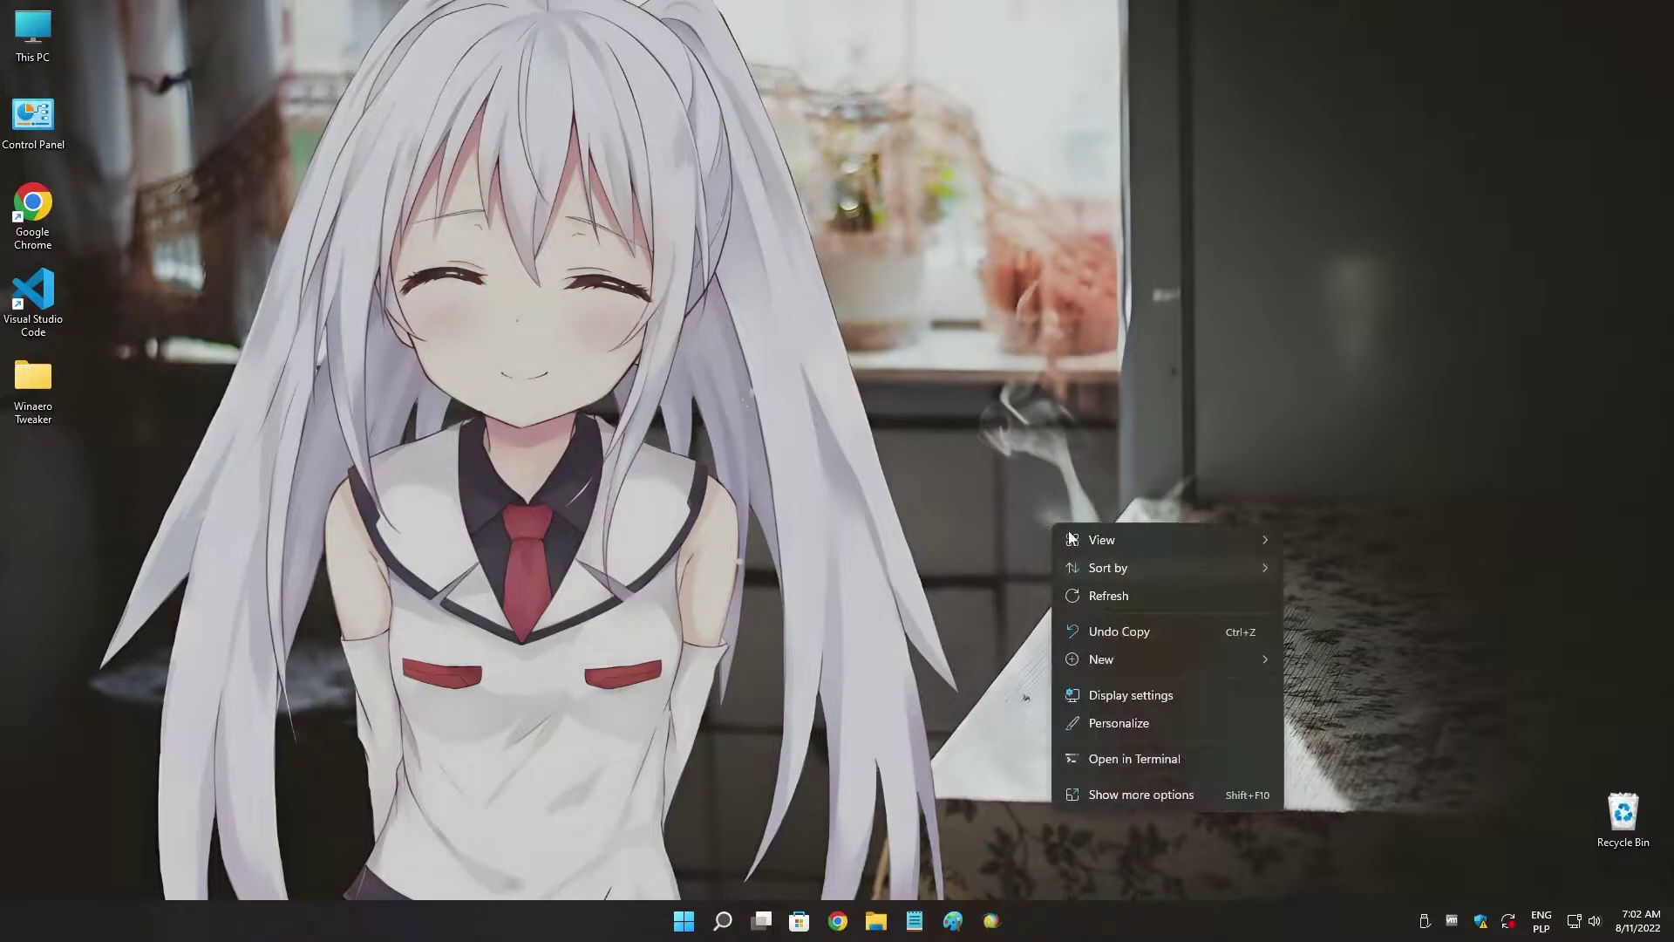
click(1137, 794)
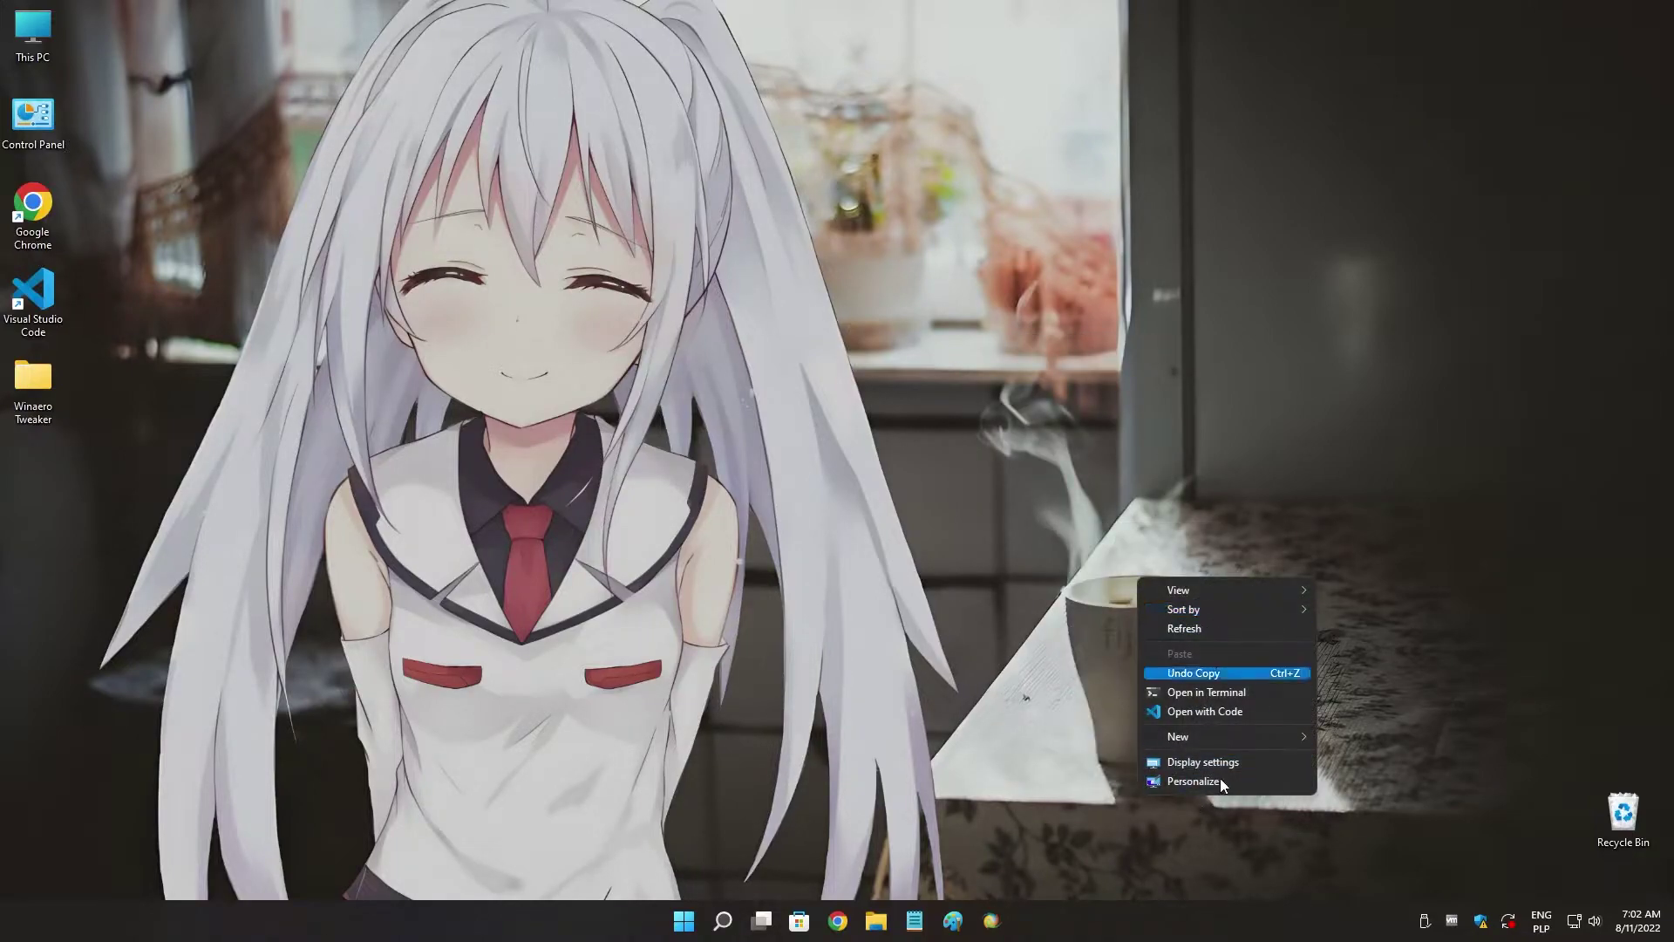
right_click(1025, 541)
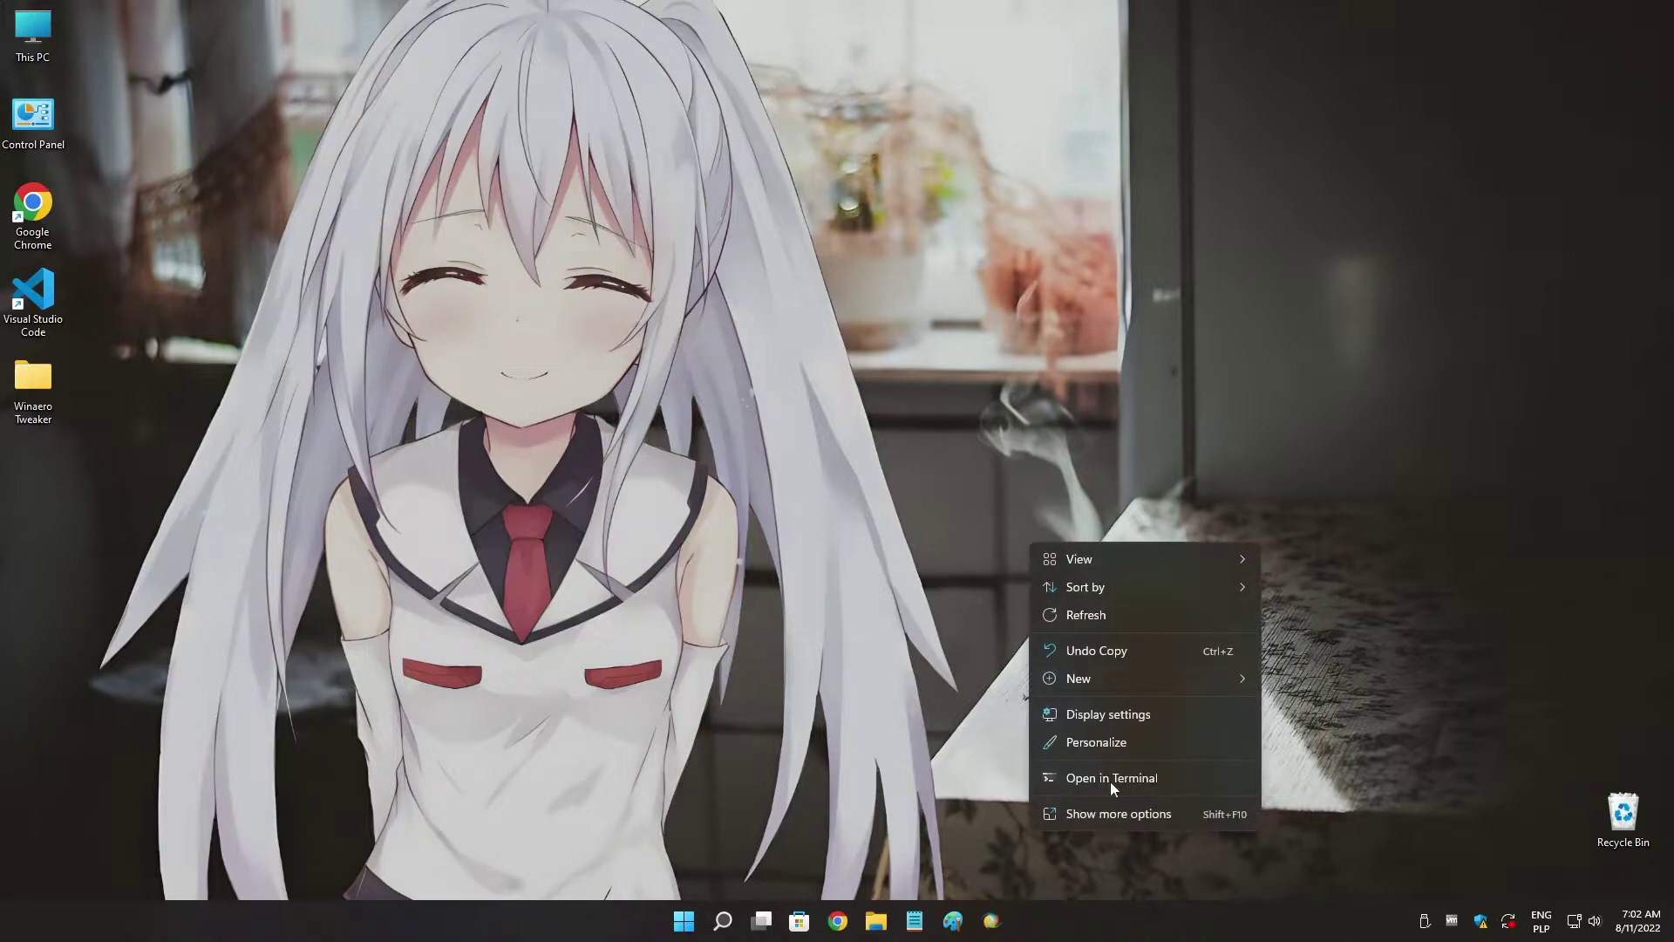
click(985, 724)
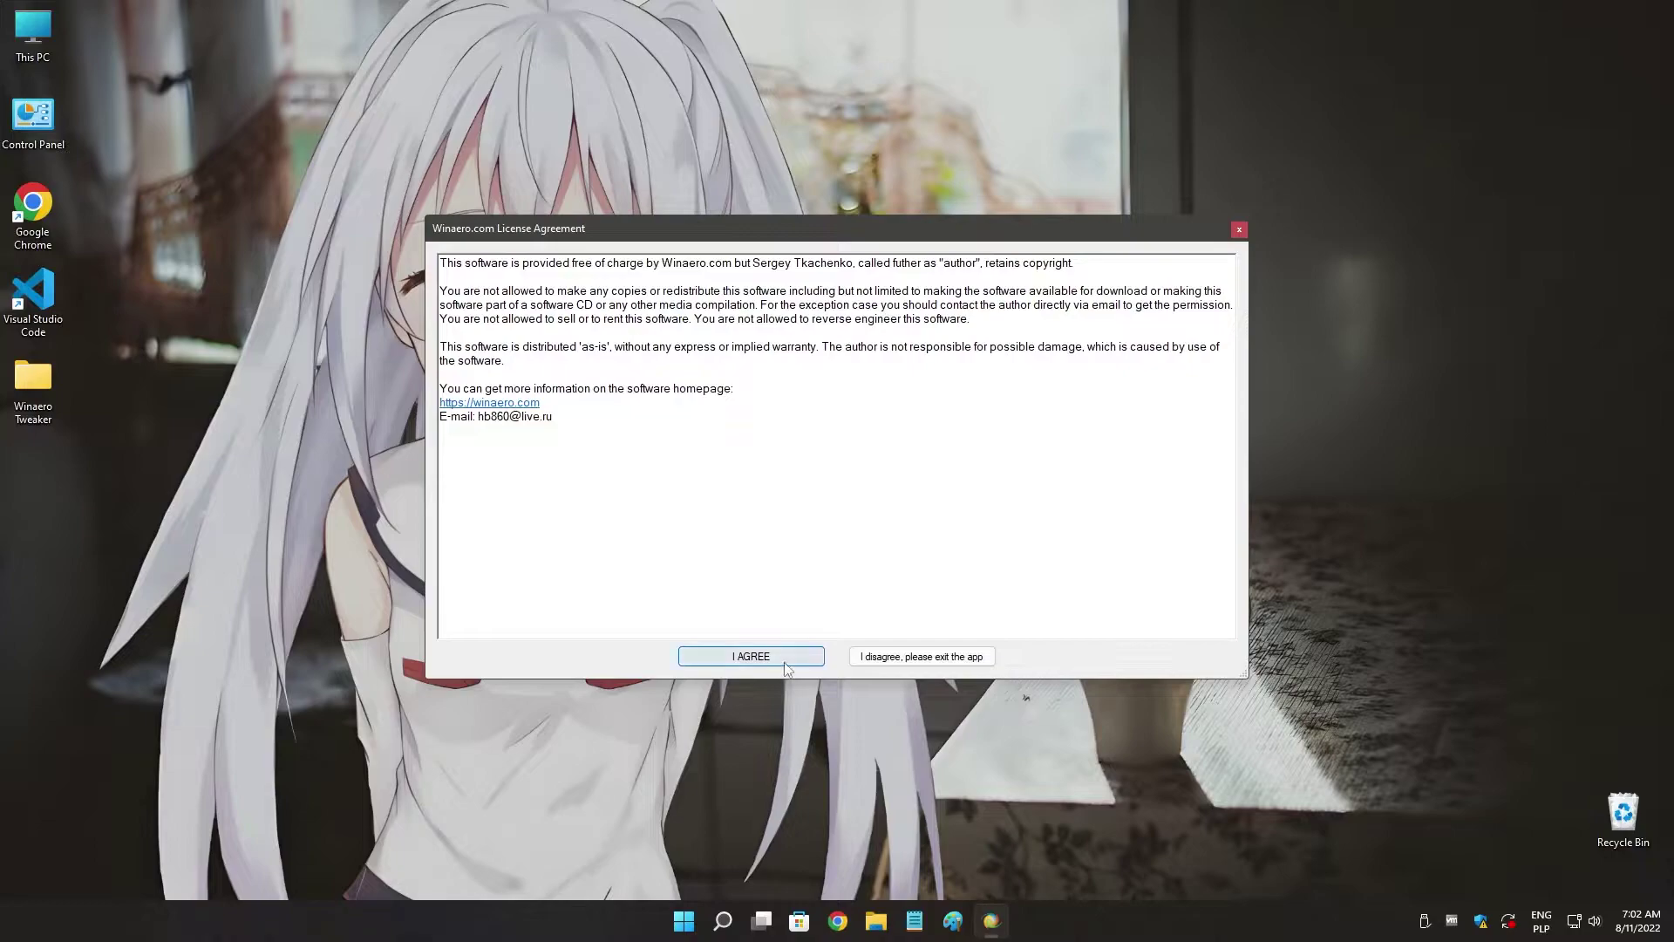
Accept the Winaero Tweaker licence, reposition its window and enable Classic Full Context Menus.
click(750, 656)
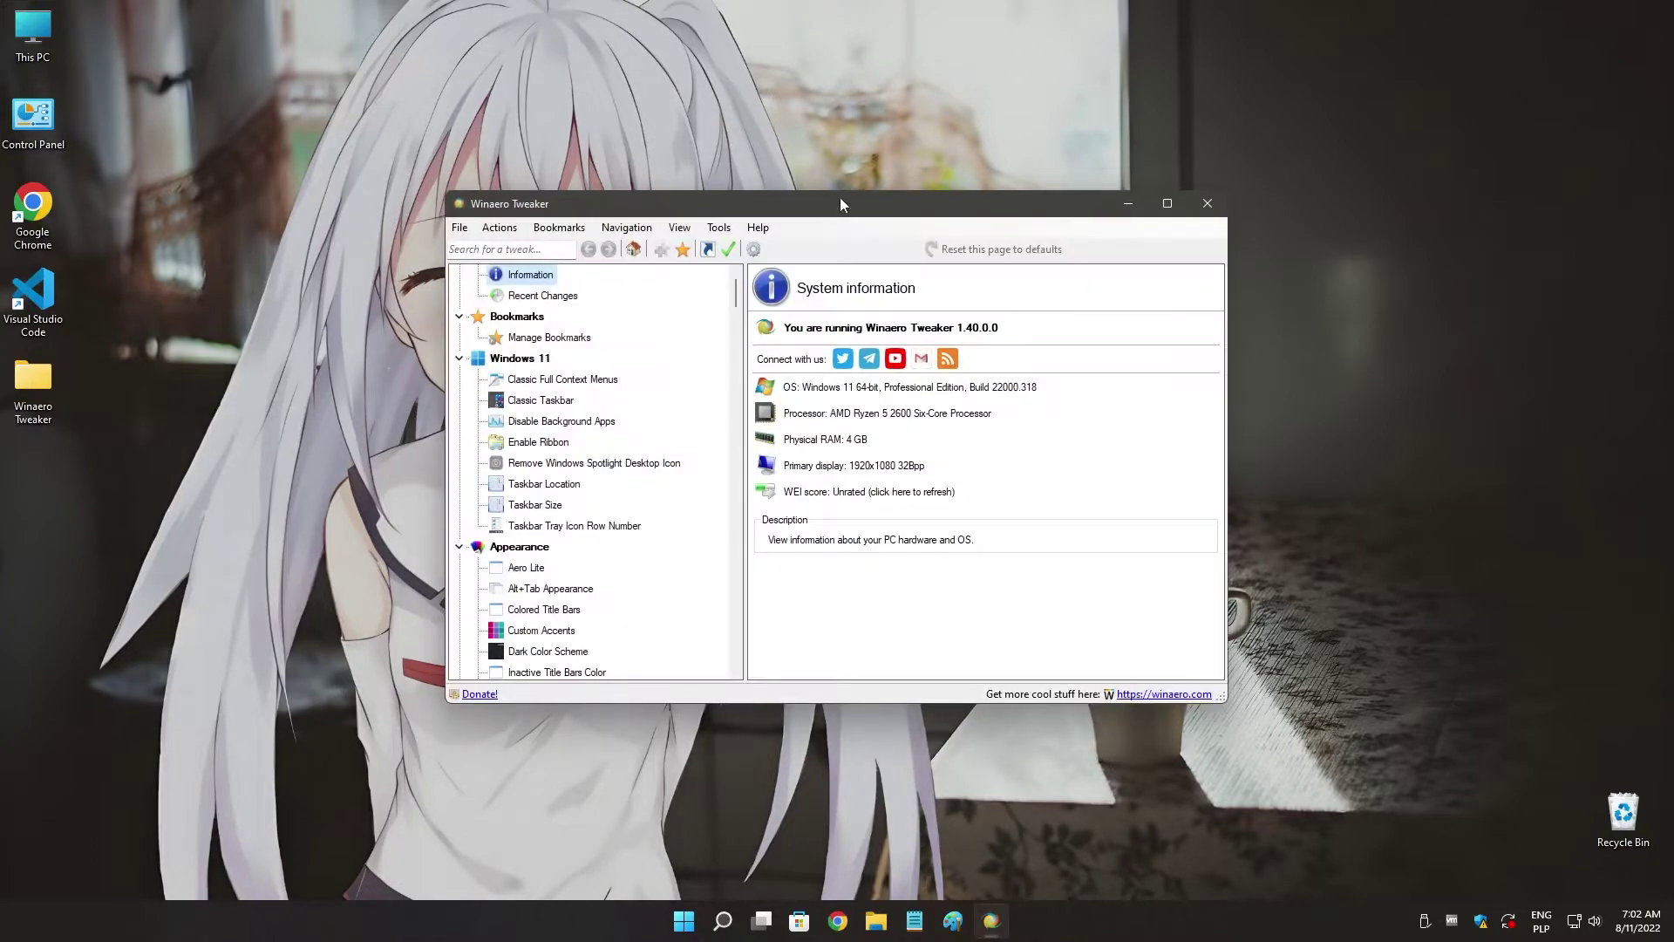
drag(840, 197, 795, 115)
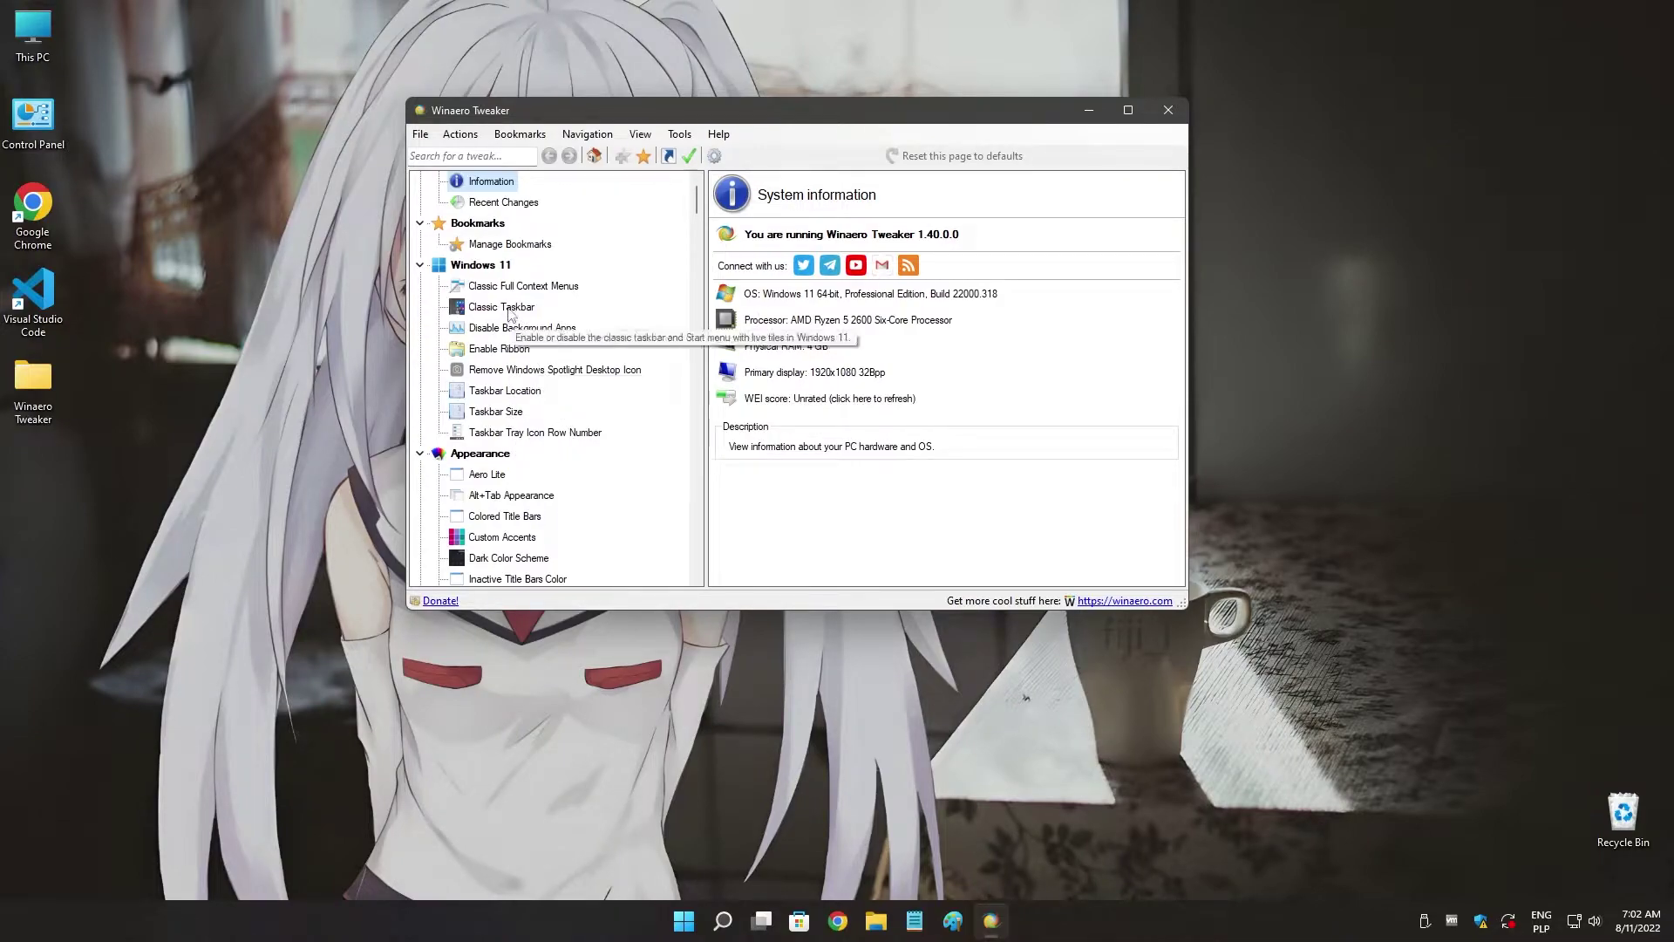
click(513, 288)
click(783, 254)
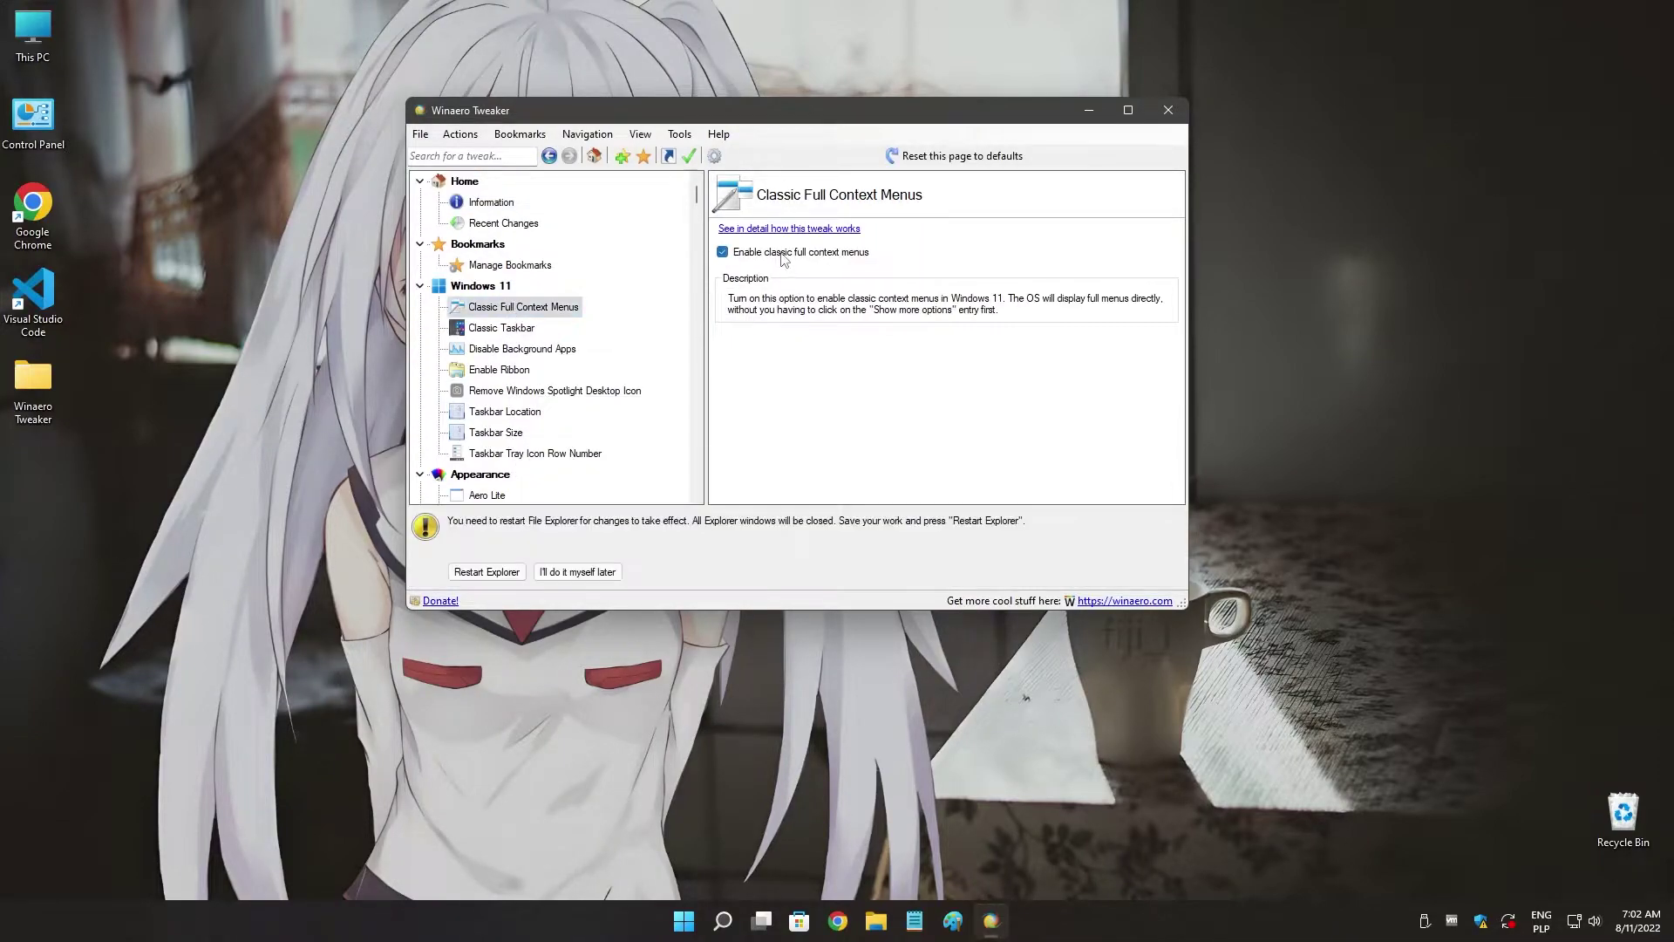
Restart Explorer and confirm the desktop menu now shows the classic full entries.
click(497, 573)
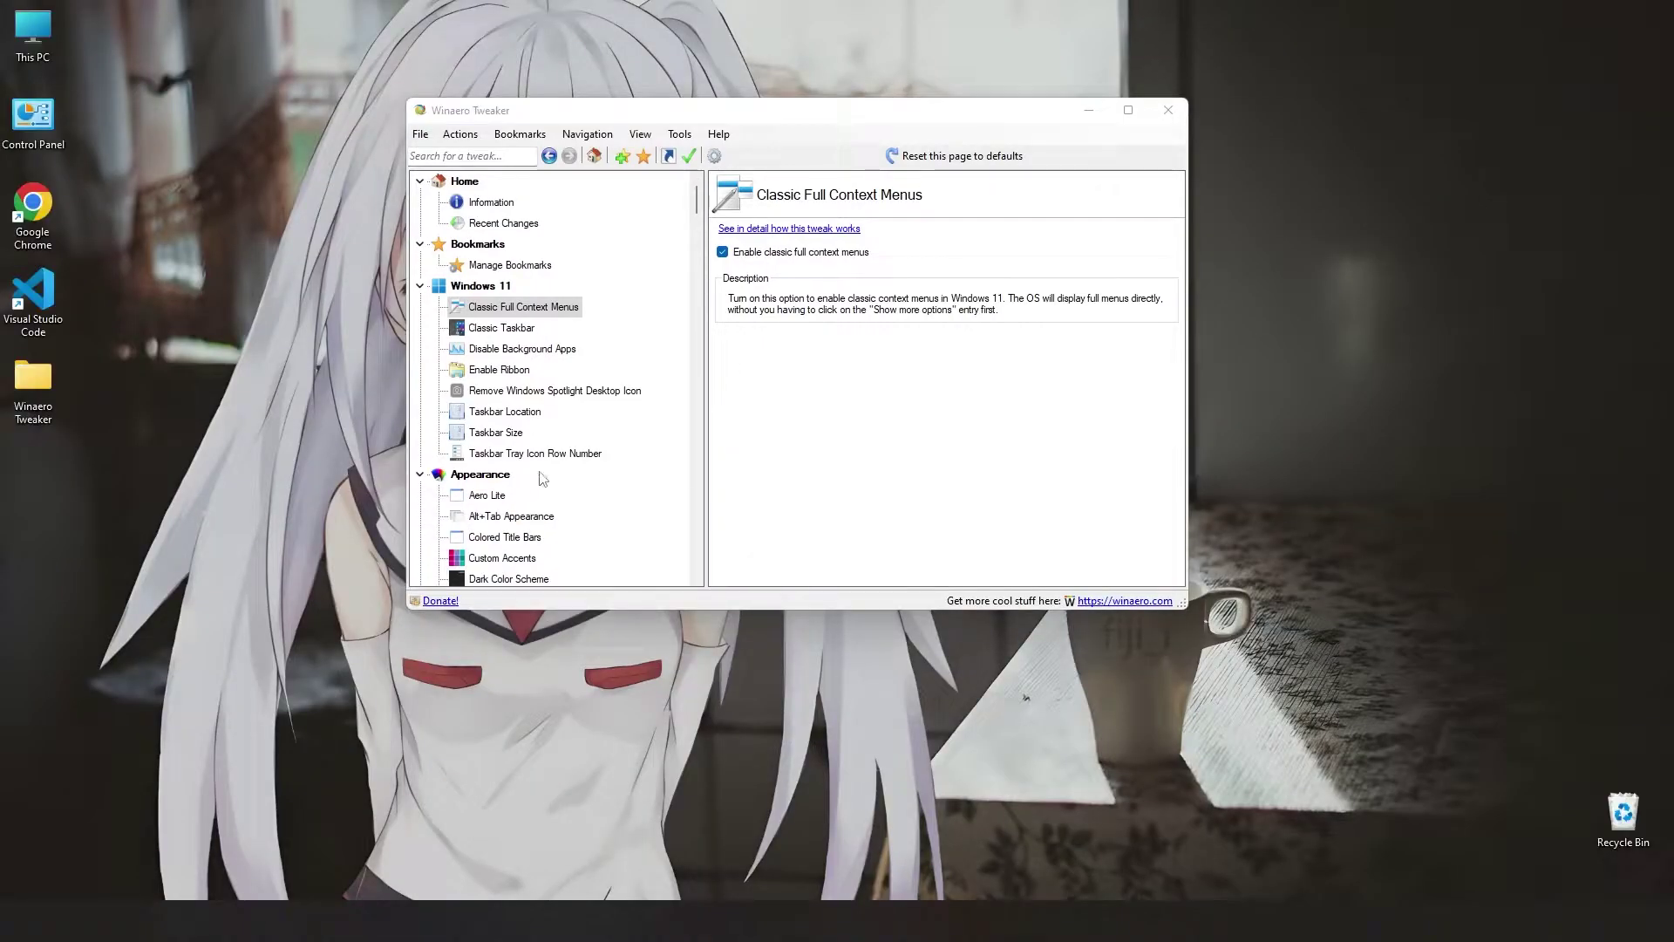
right_click(1372, 424)
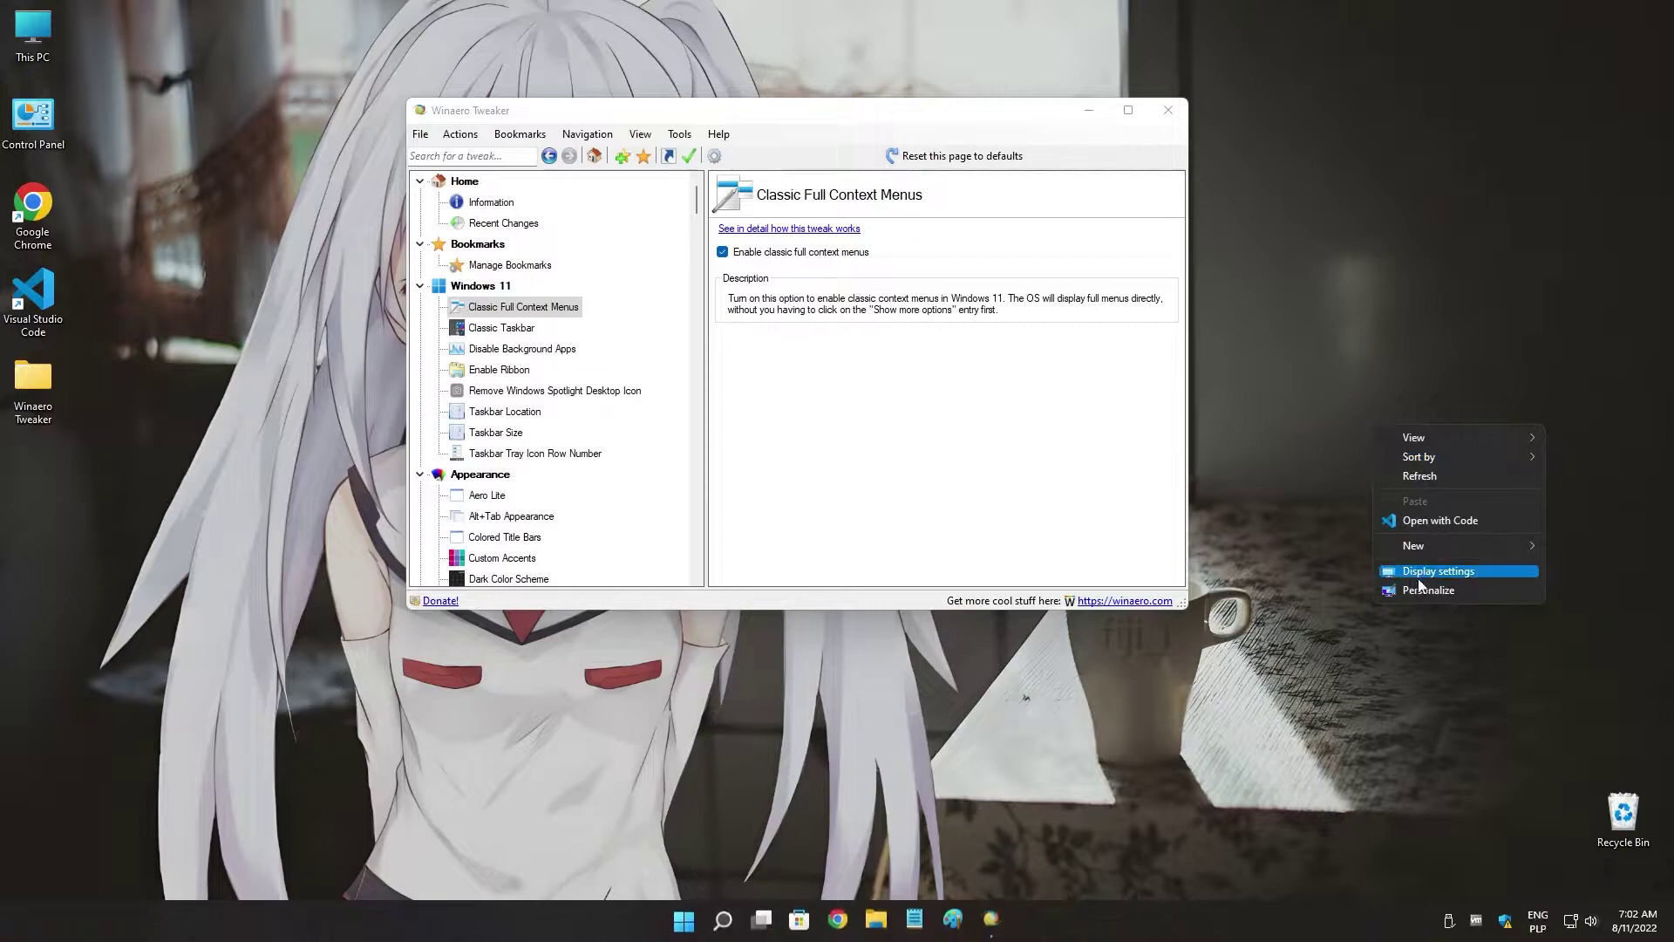
click(1343, 510)
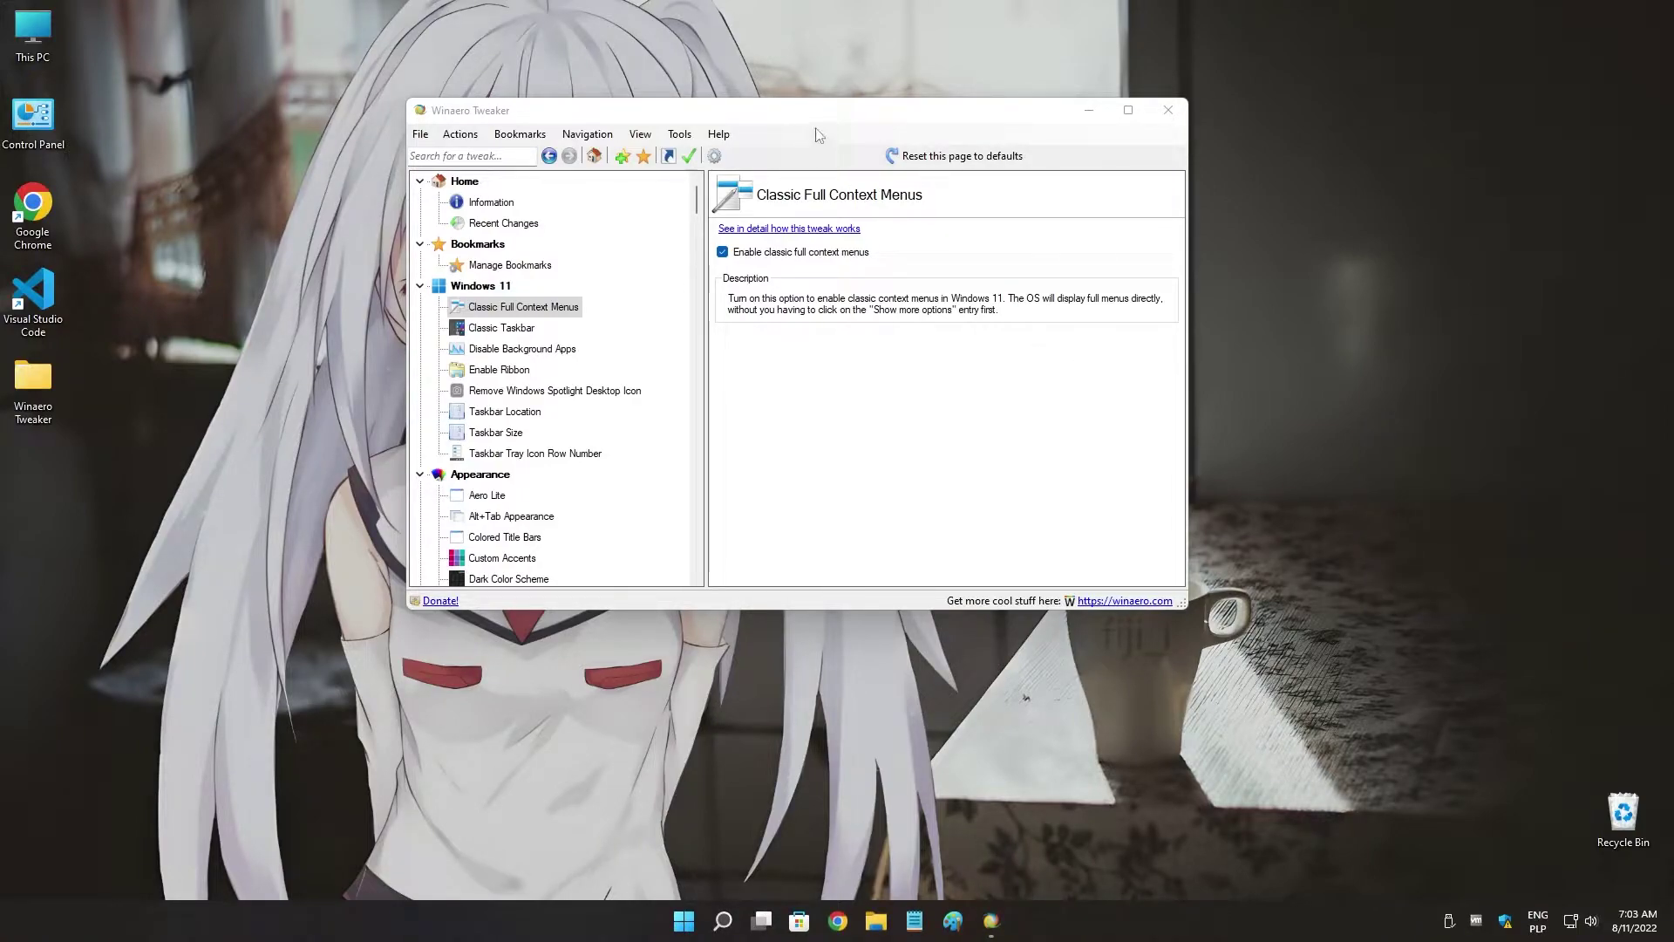
Add .bat, .cmd and .vbs file types to the File Explorer New menu.
drag(818, 118, 870, 93)
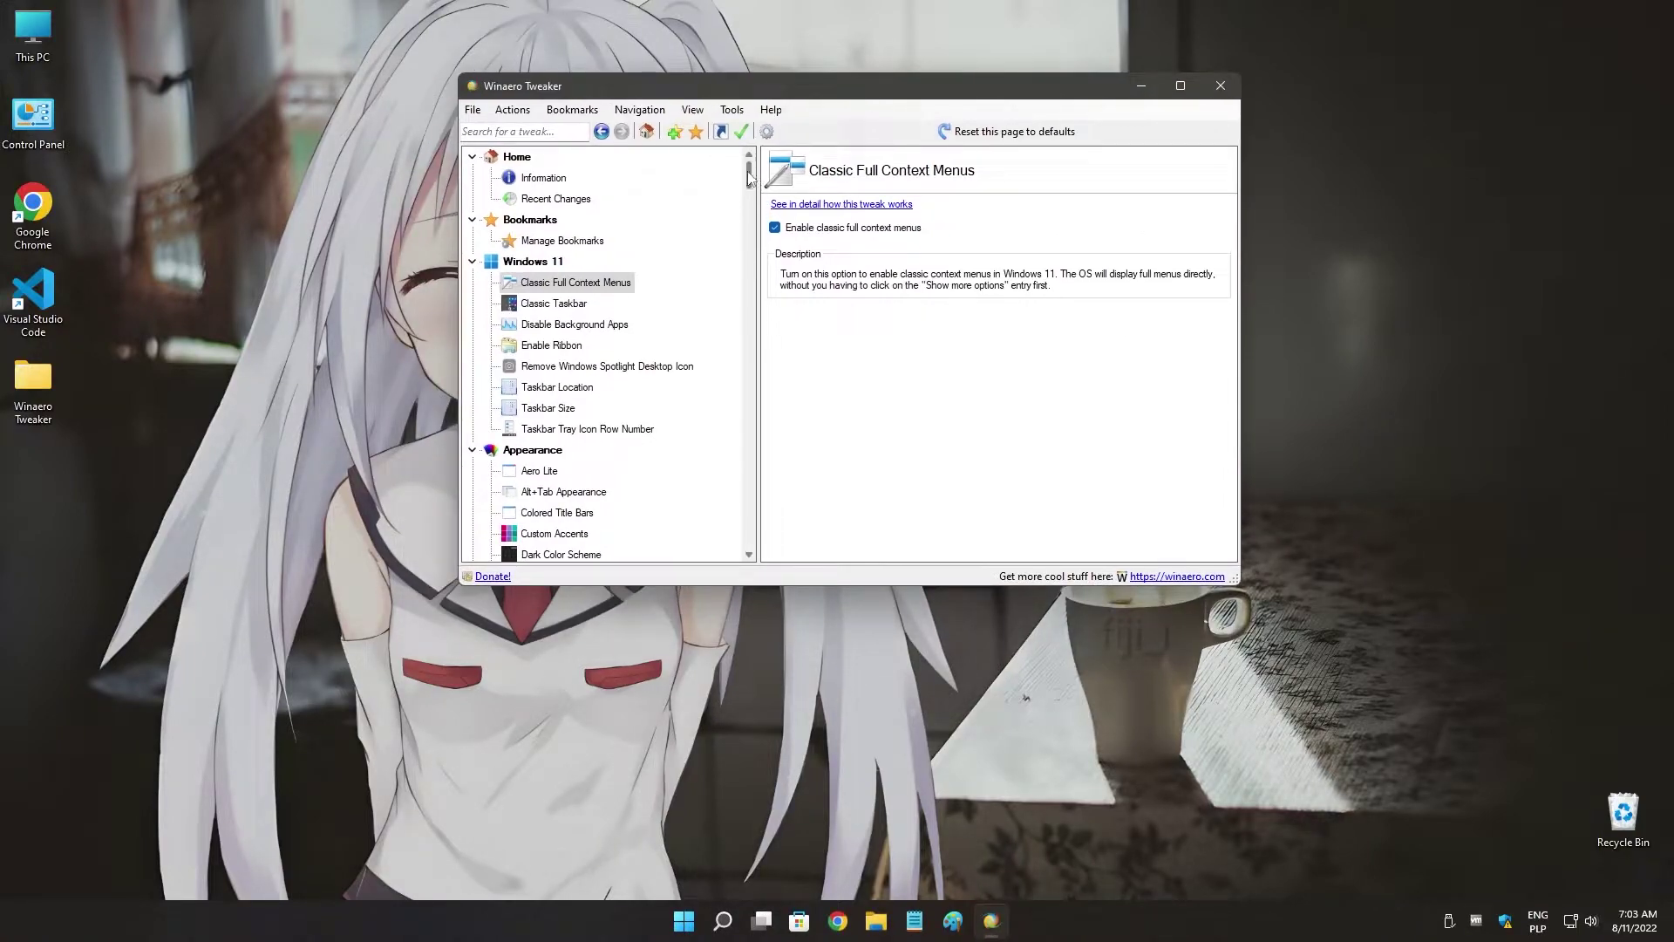
drag(748, 177, 748, 336)
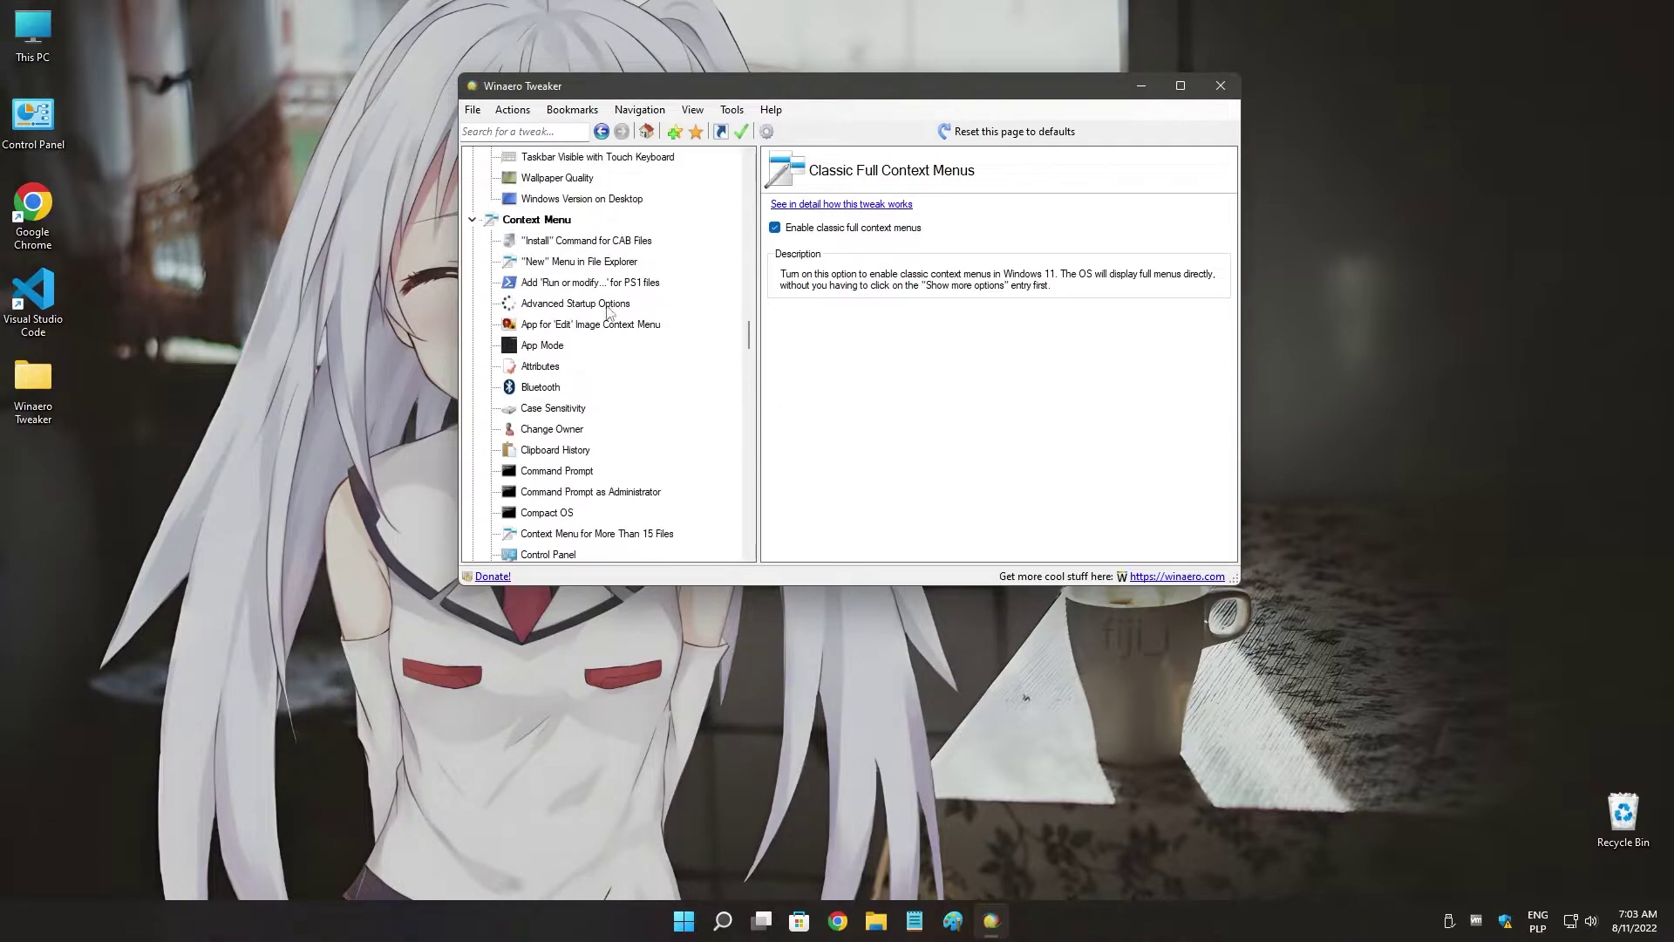
scroll(601, 261, down, 1)
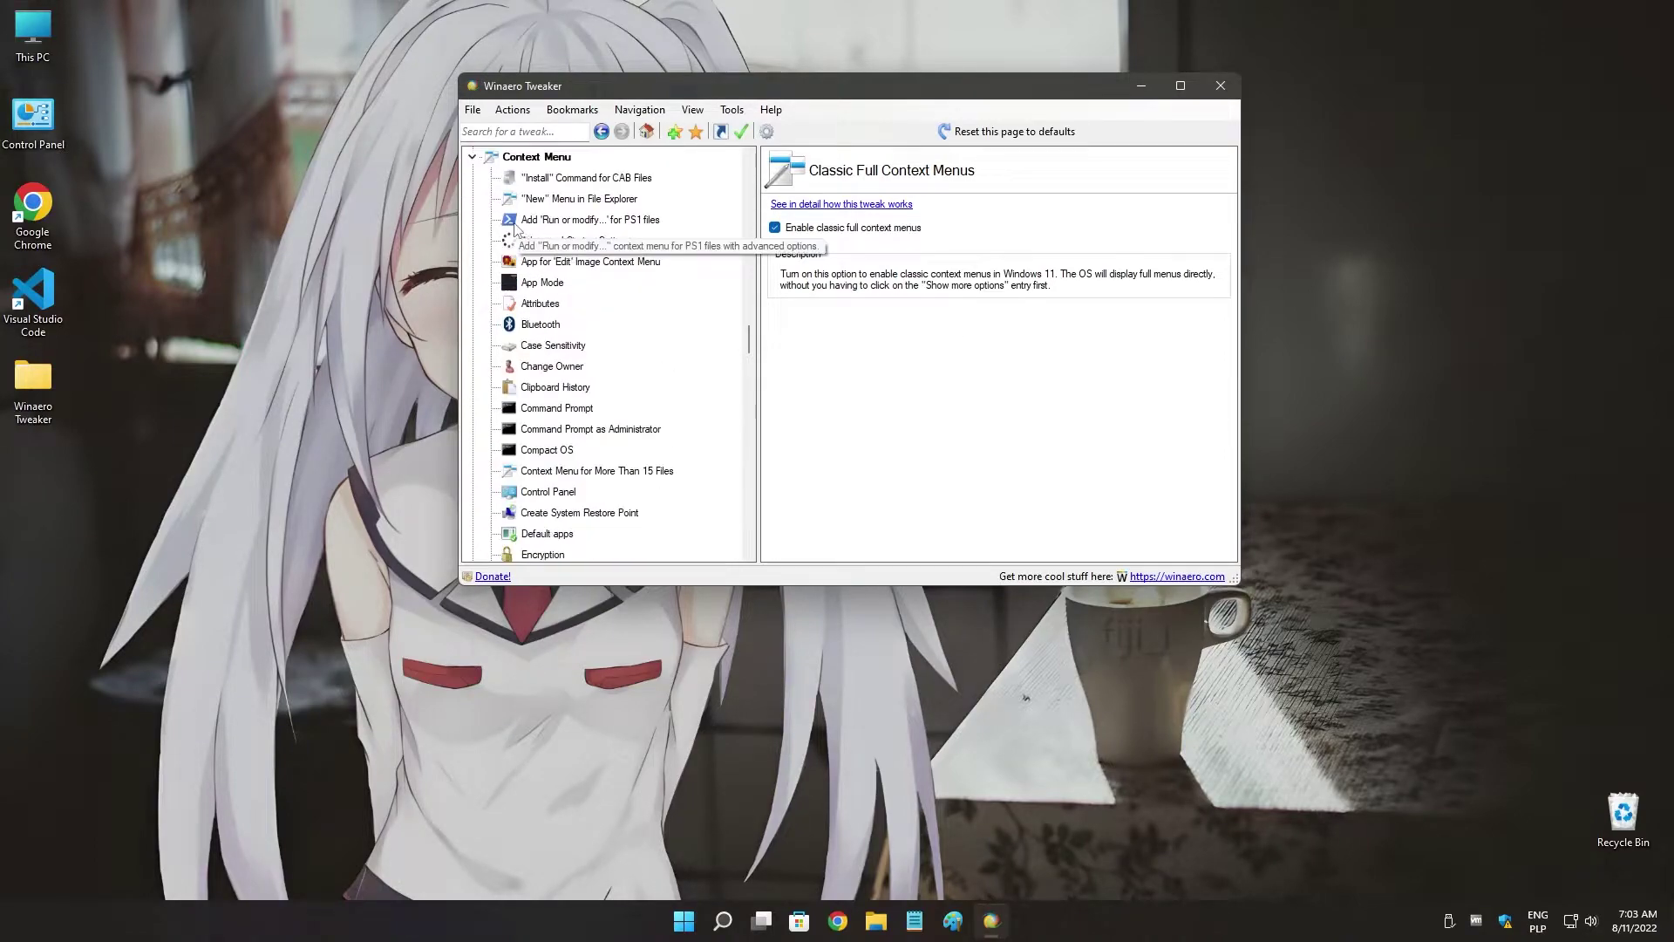
click(582, 178)
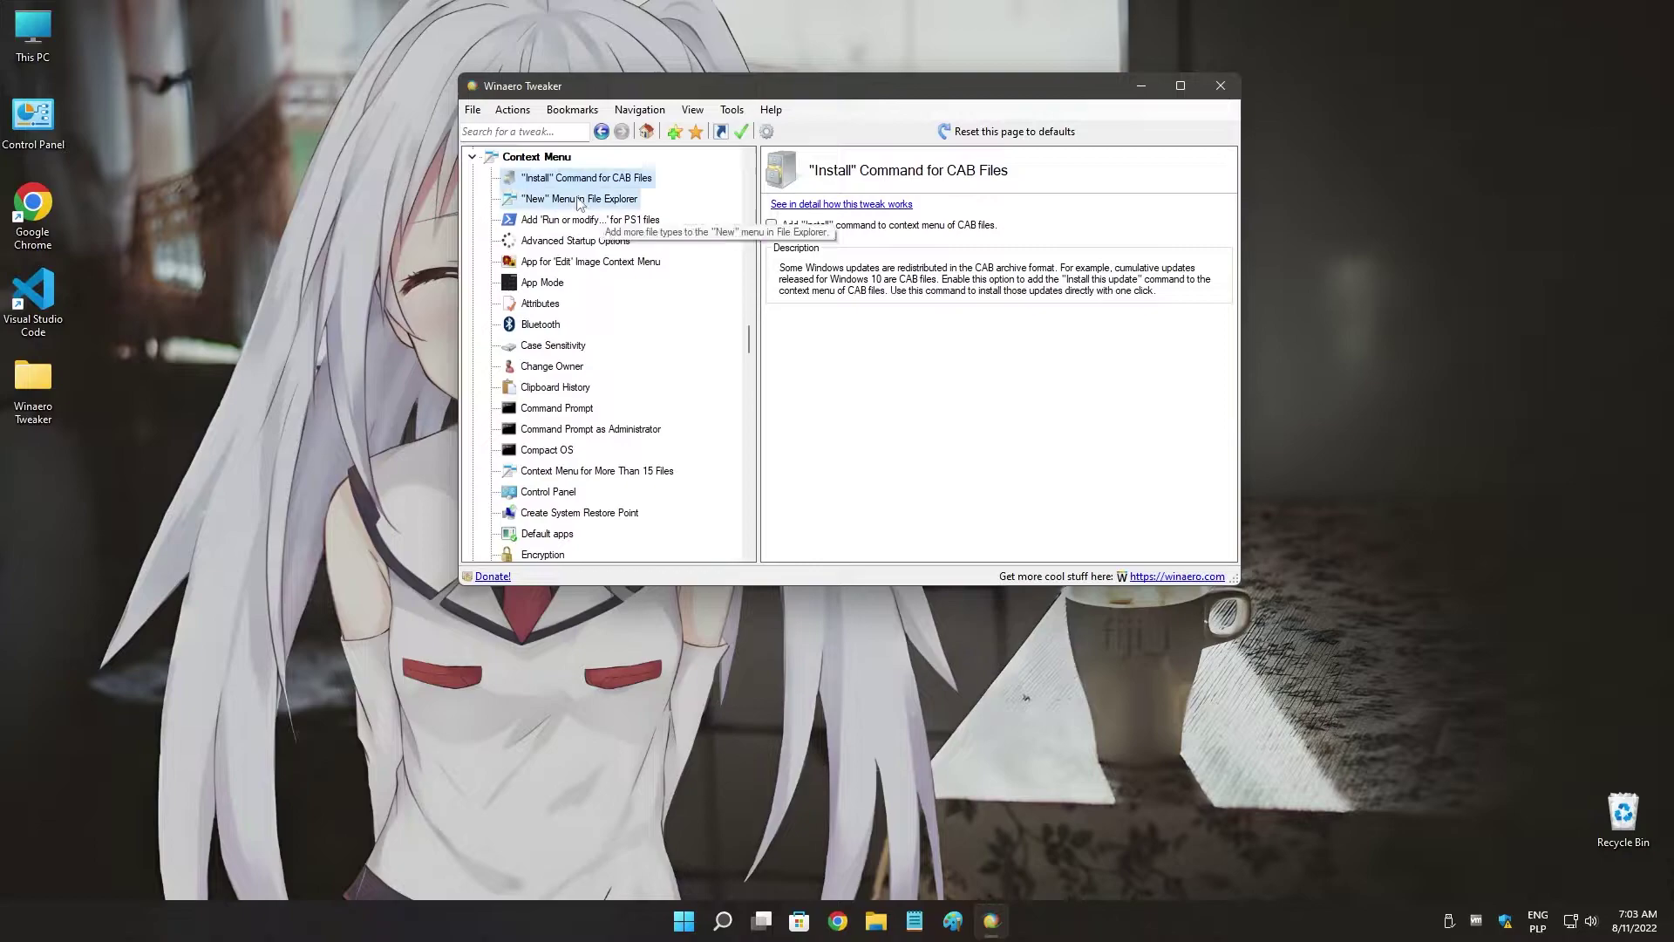
click(579, 201)
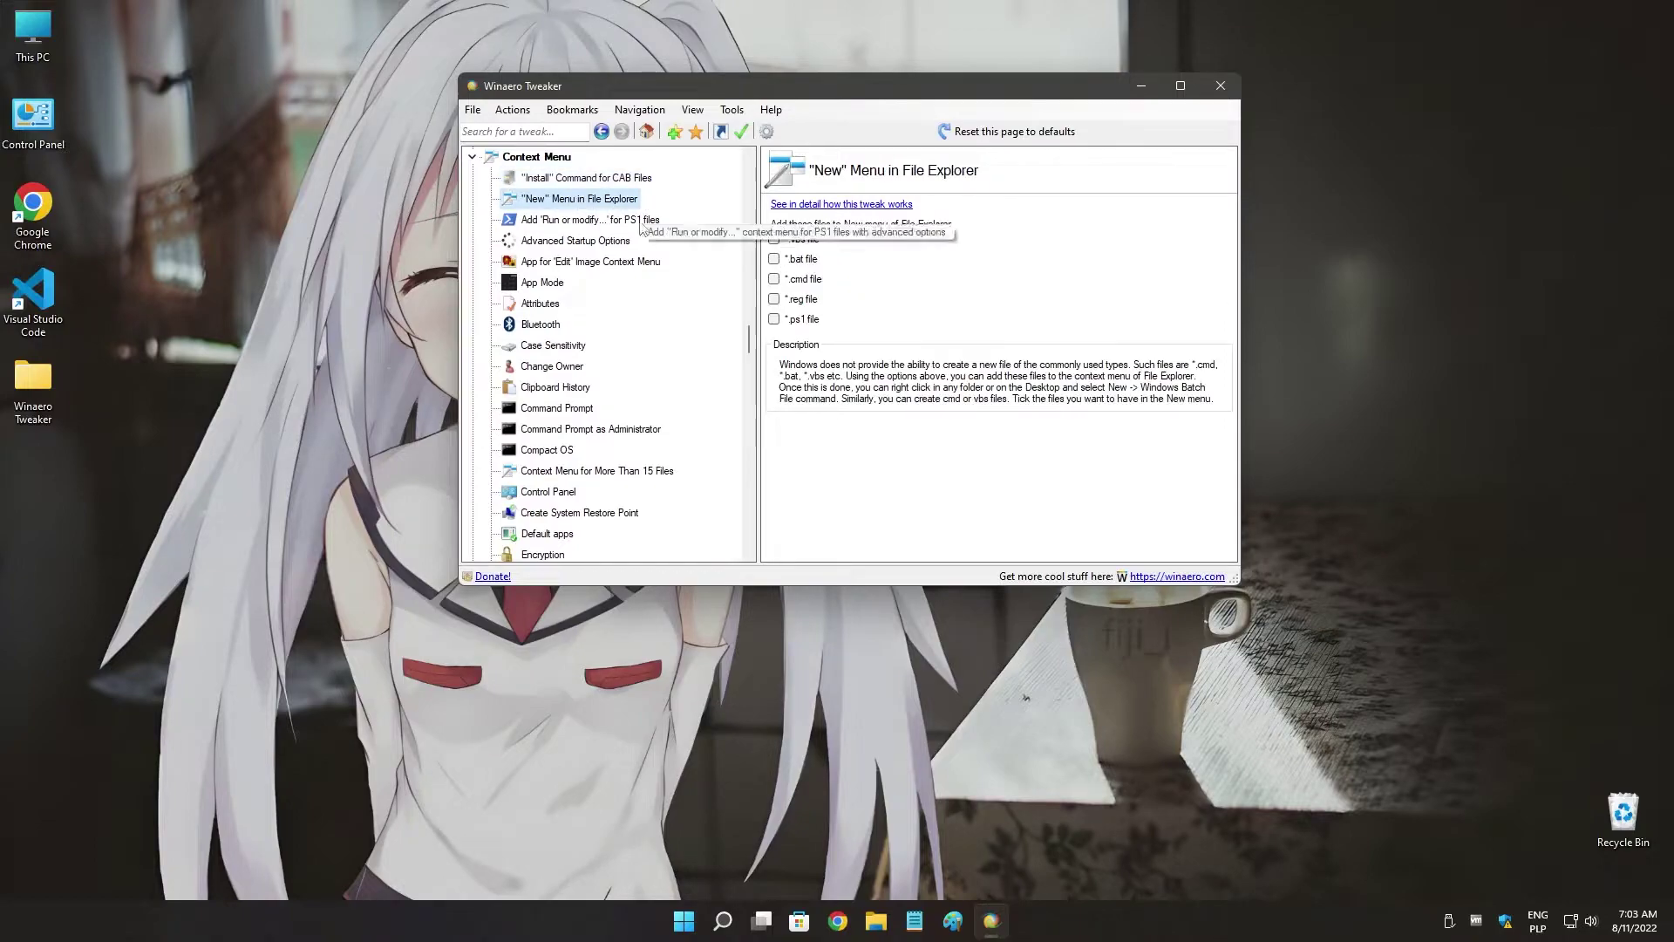
click(793, 261)
click(790, 283)
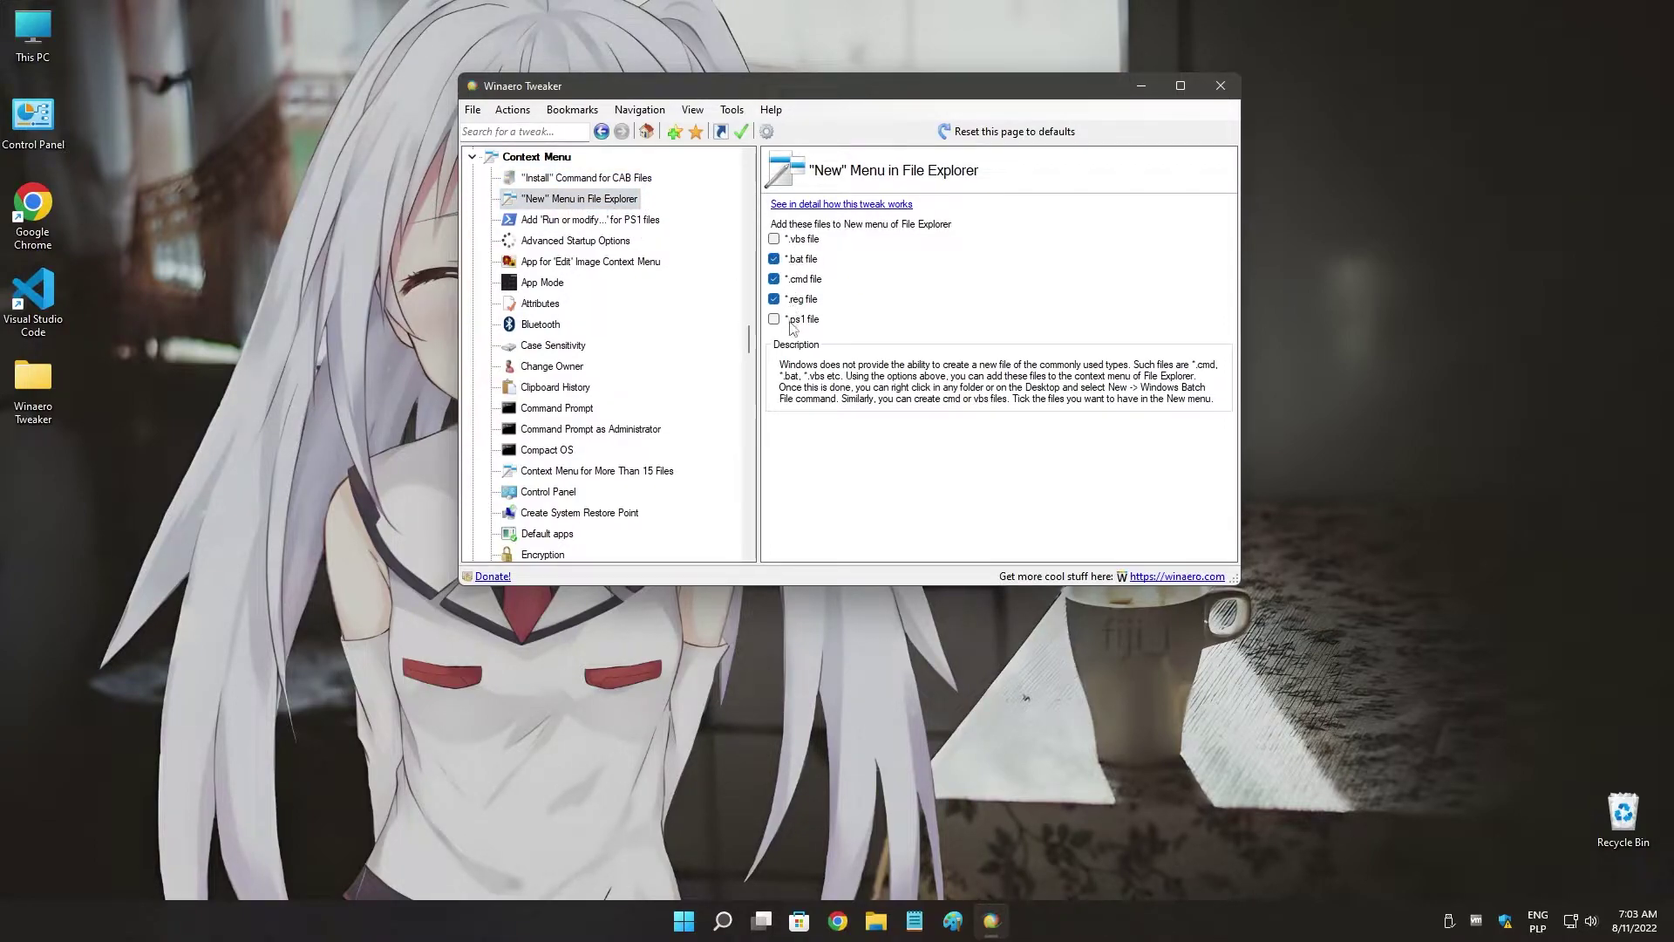
click(794, 241)
Check the new file types in the desktop New submenu, then try the Advanced Startup Options tweak.
right_click(1346, 257)
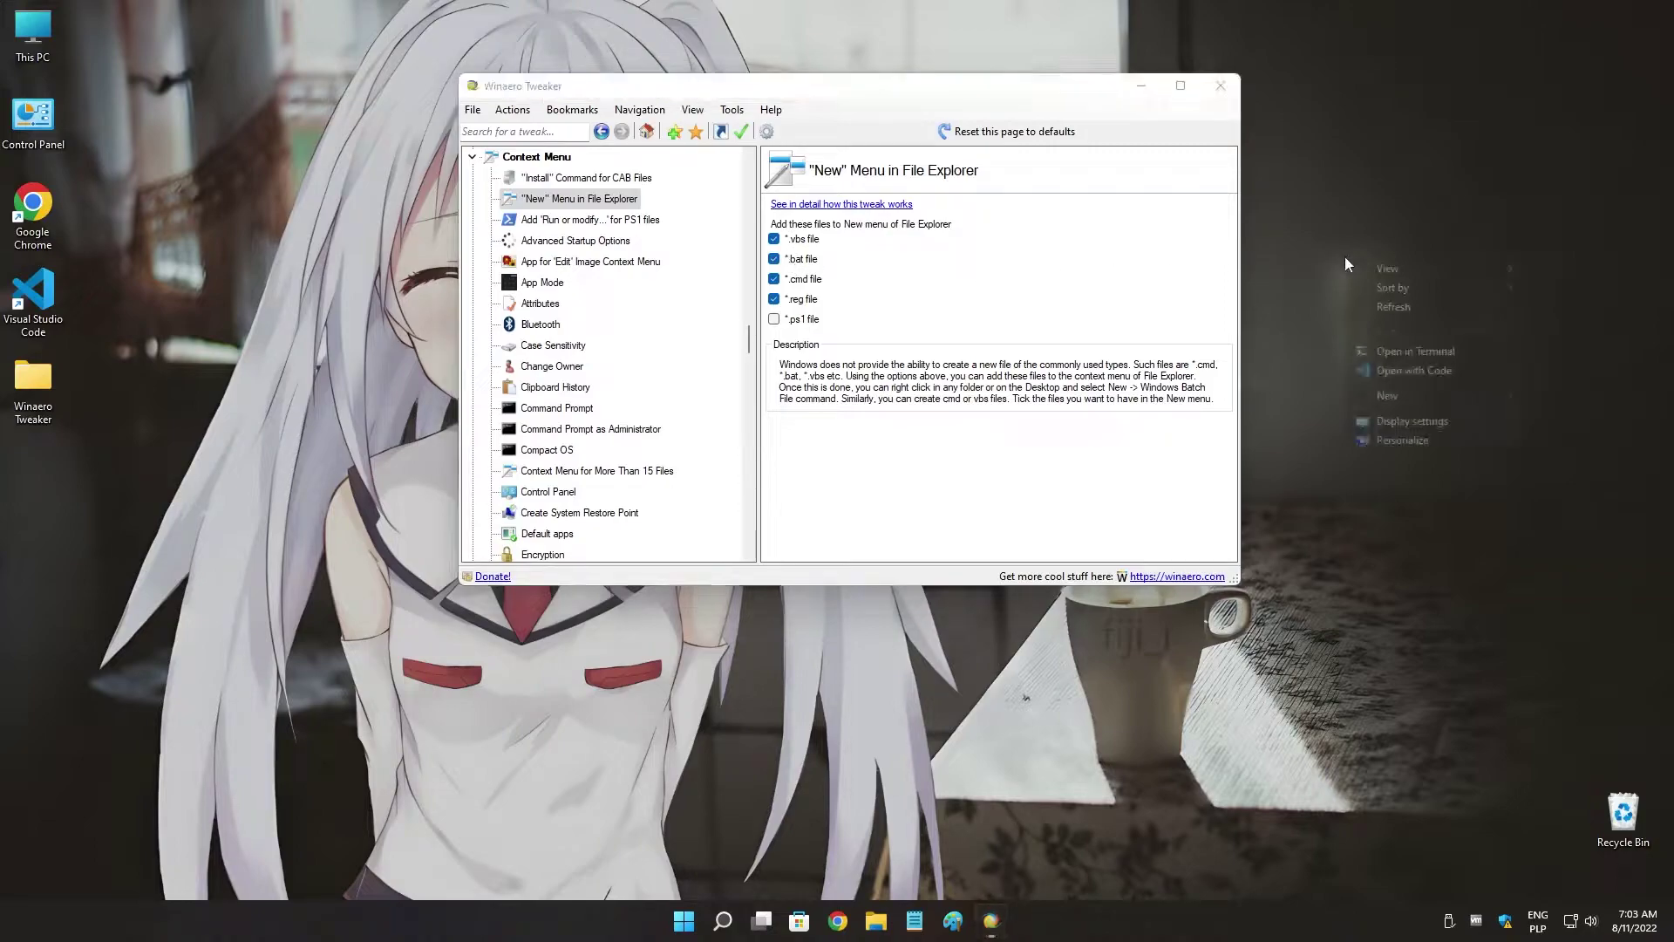
mouse_move(1388, 396)
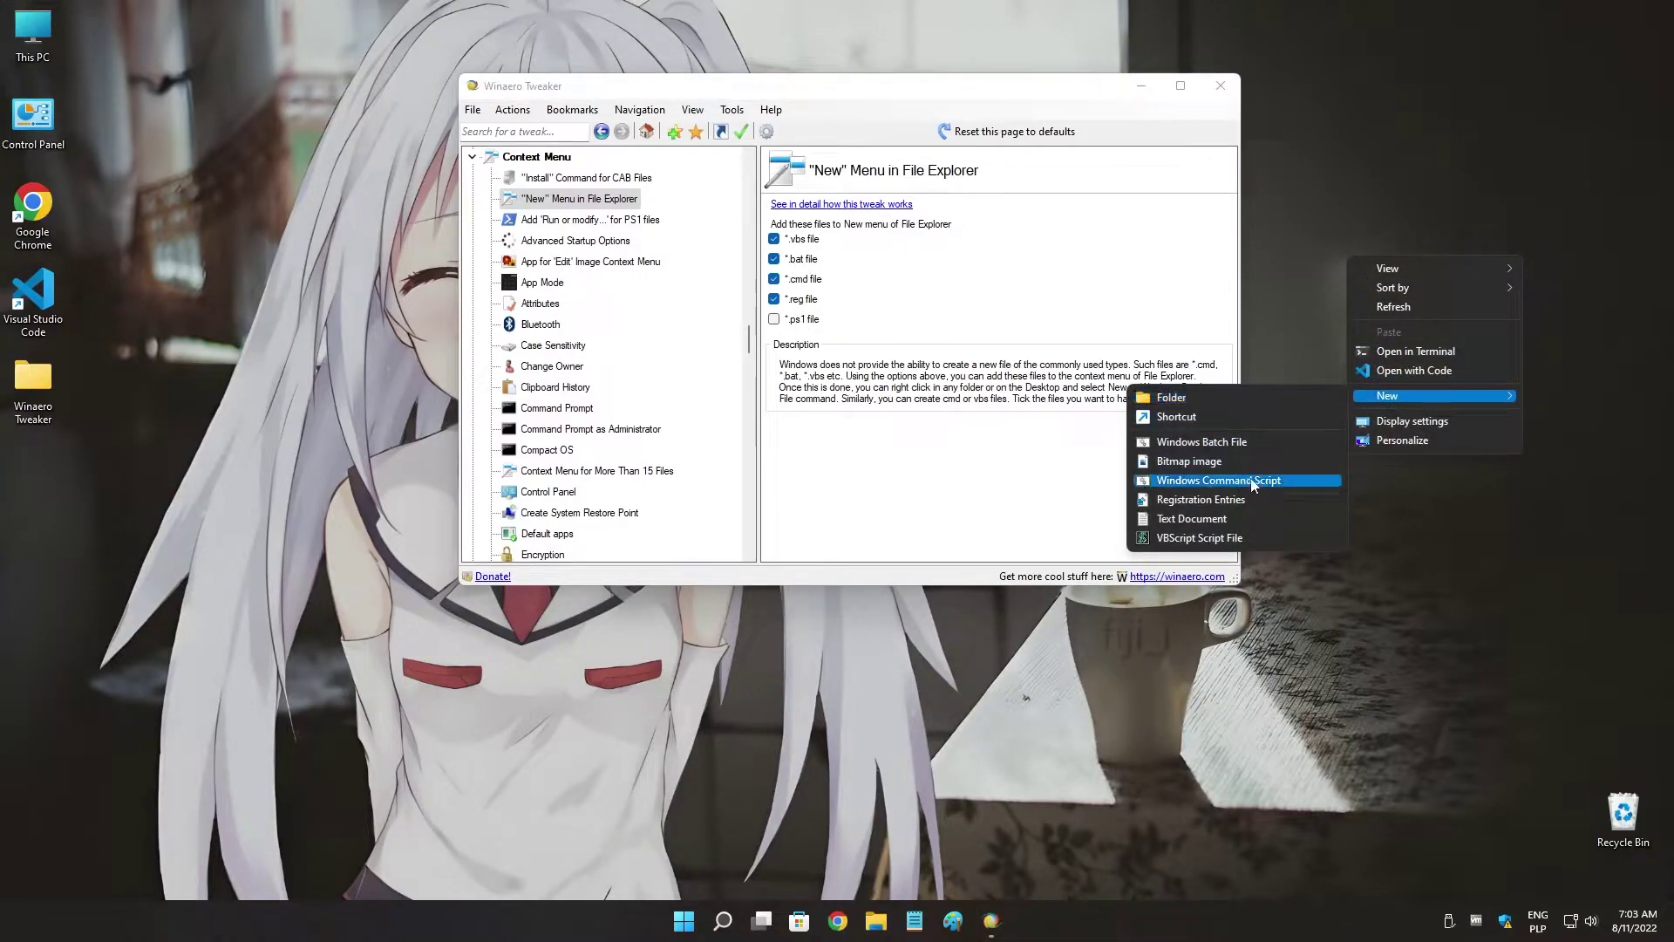
click(966, 486)
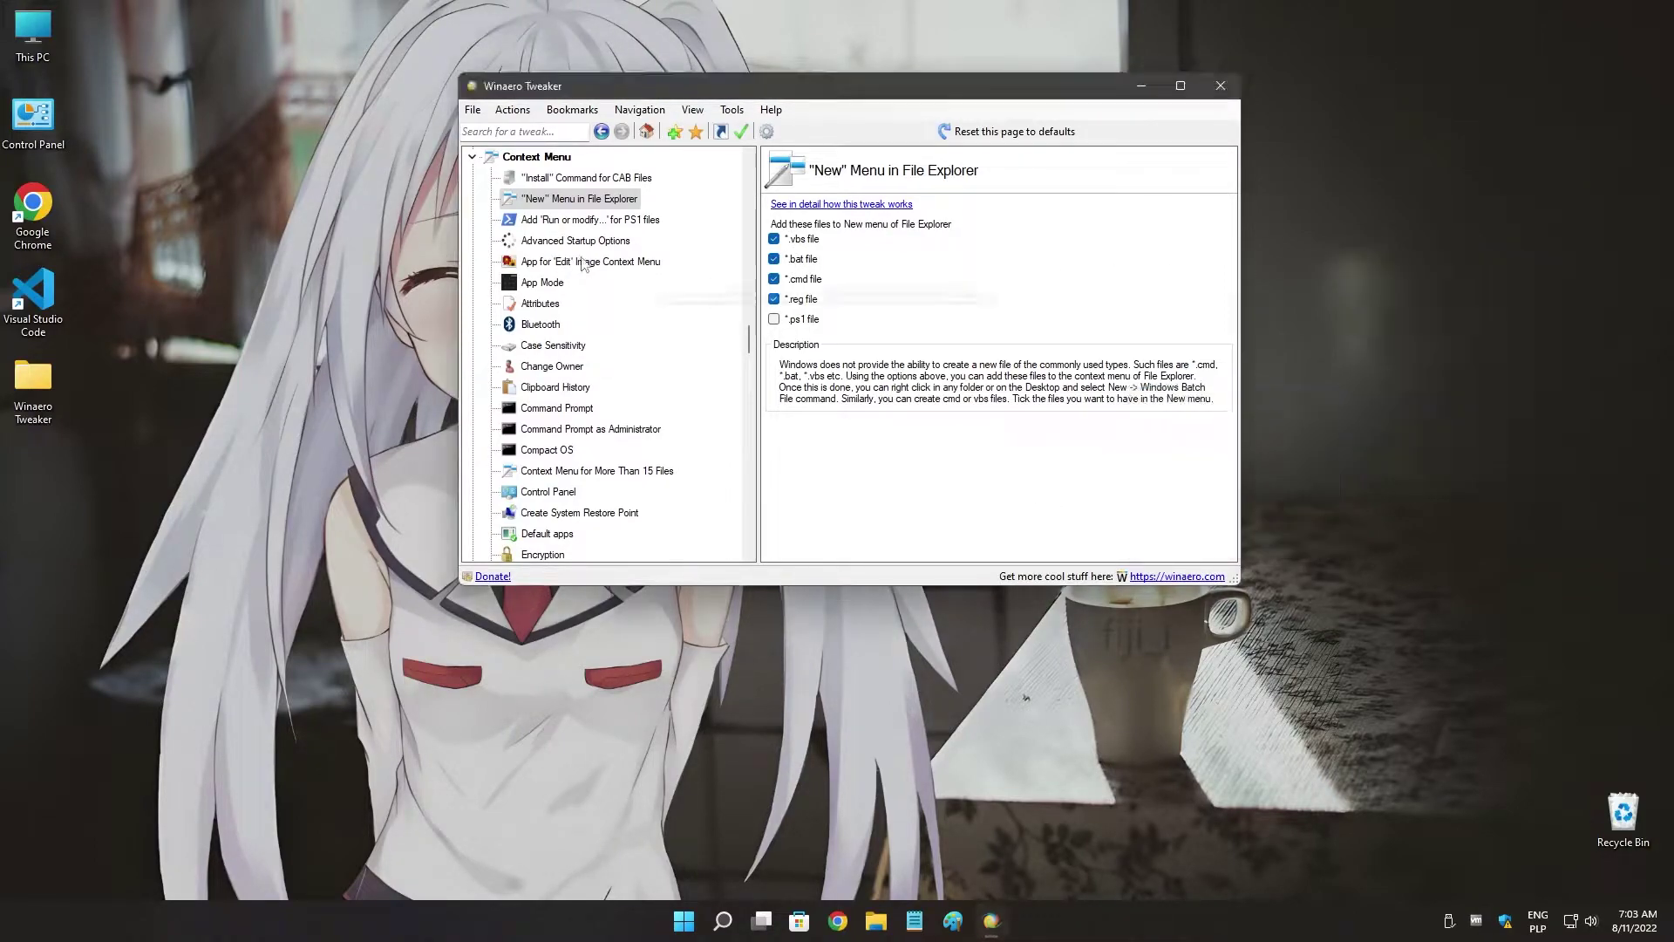
click(573, 244)
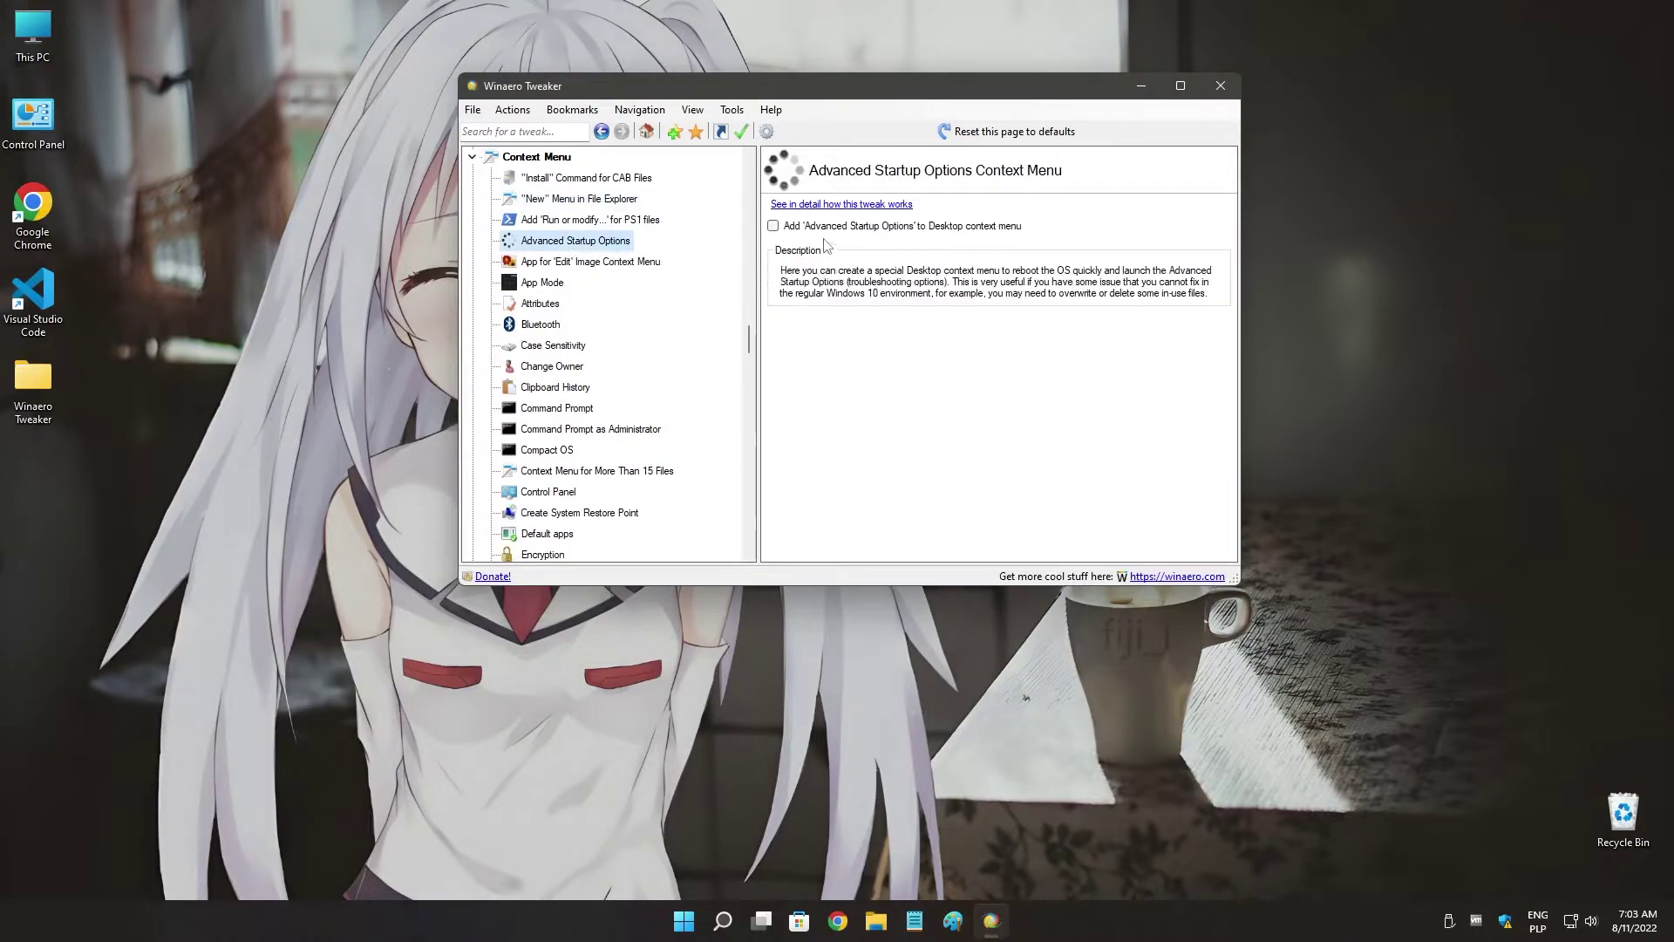
right_click(1428, 289)
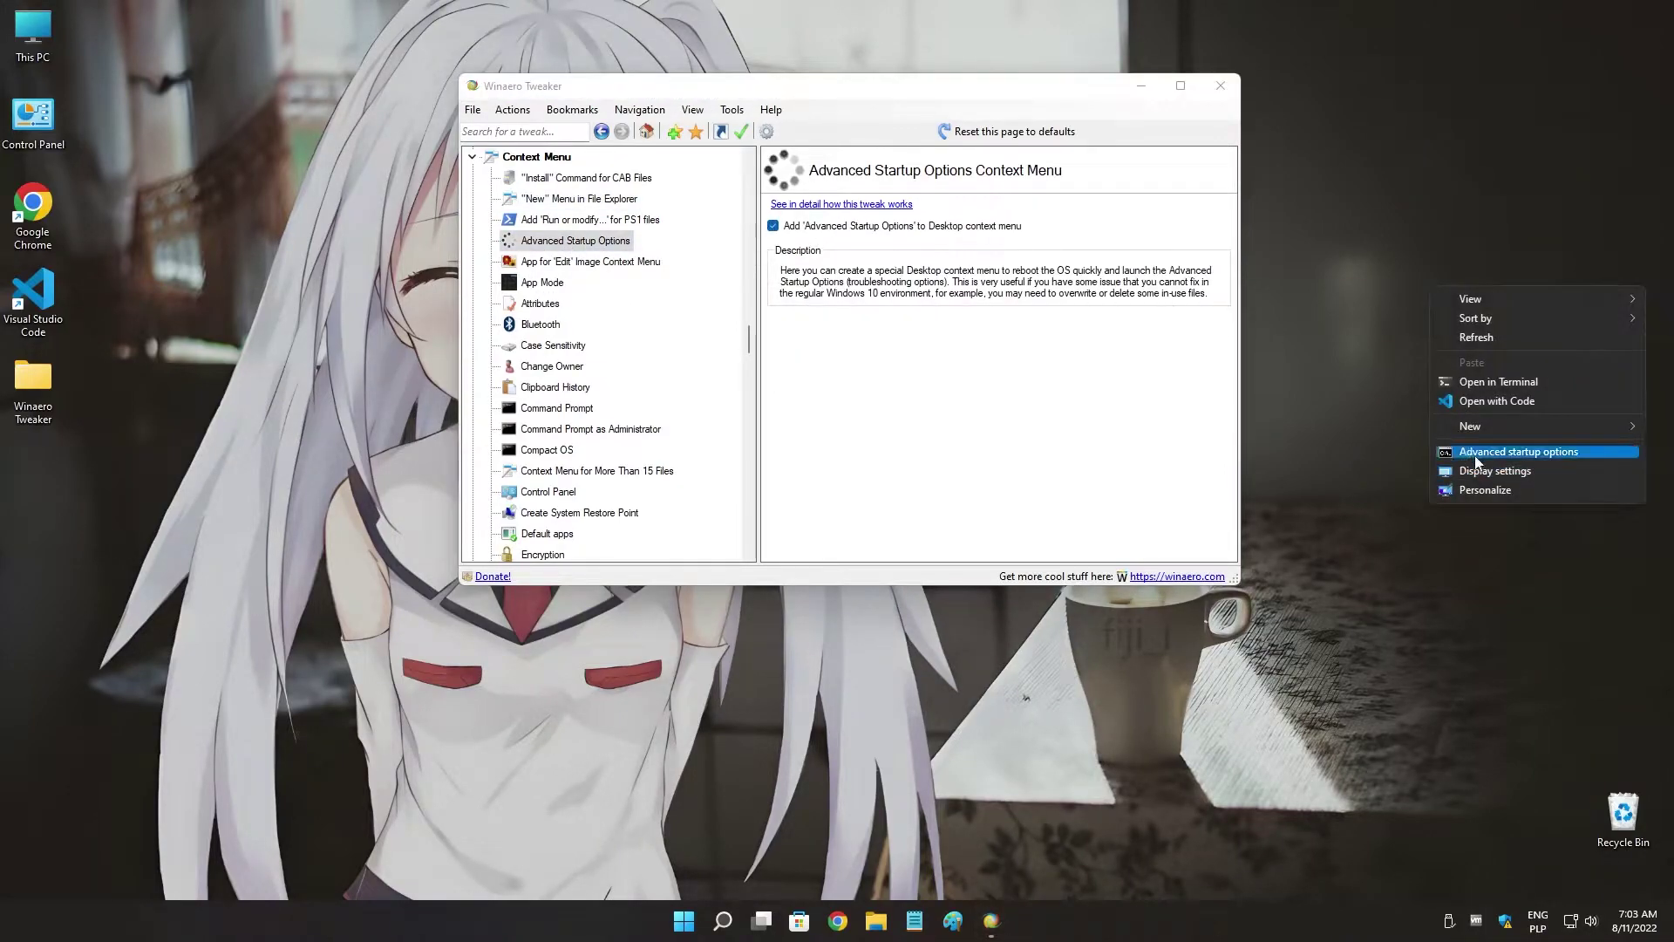
Turn Advanced Startup Options back off and enable the Personalization desktop submenu.
click(859, 226)
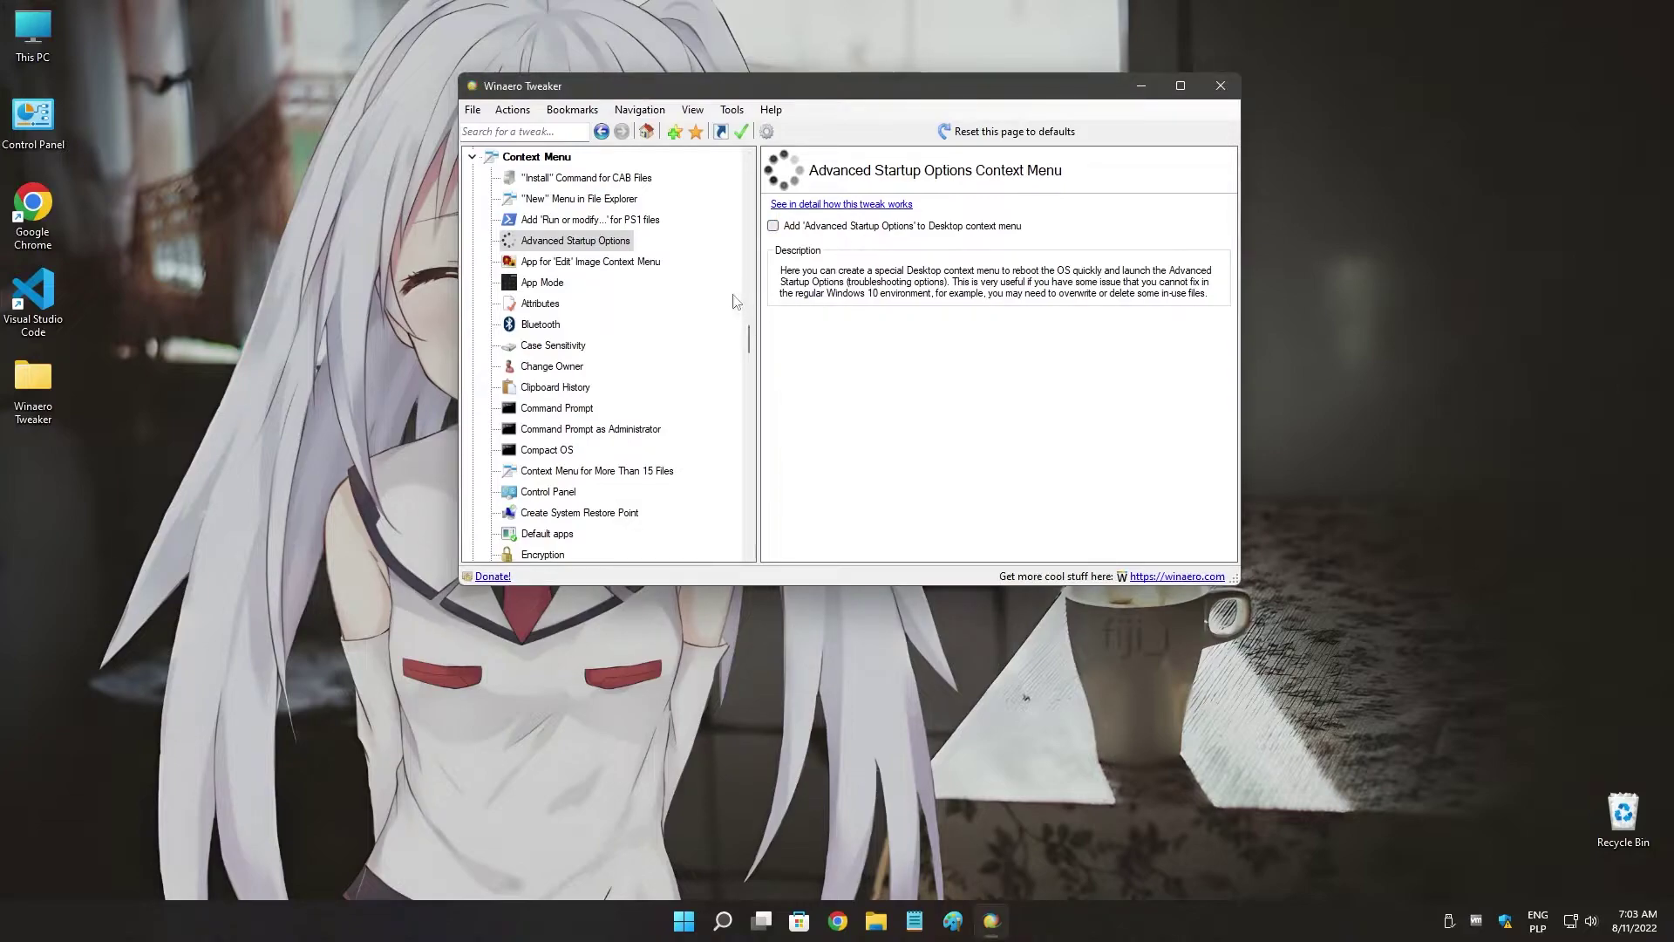
scroll(735, 301, down, 4)
scroll(735, 300, up, 4)
scroll(735, 301, down, 13)
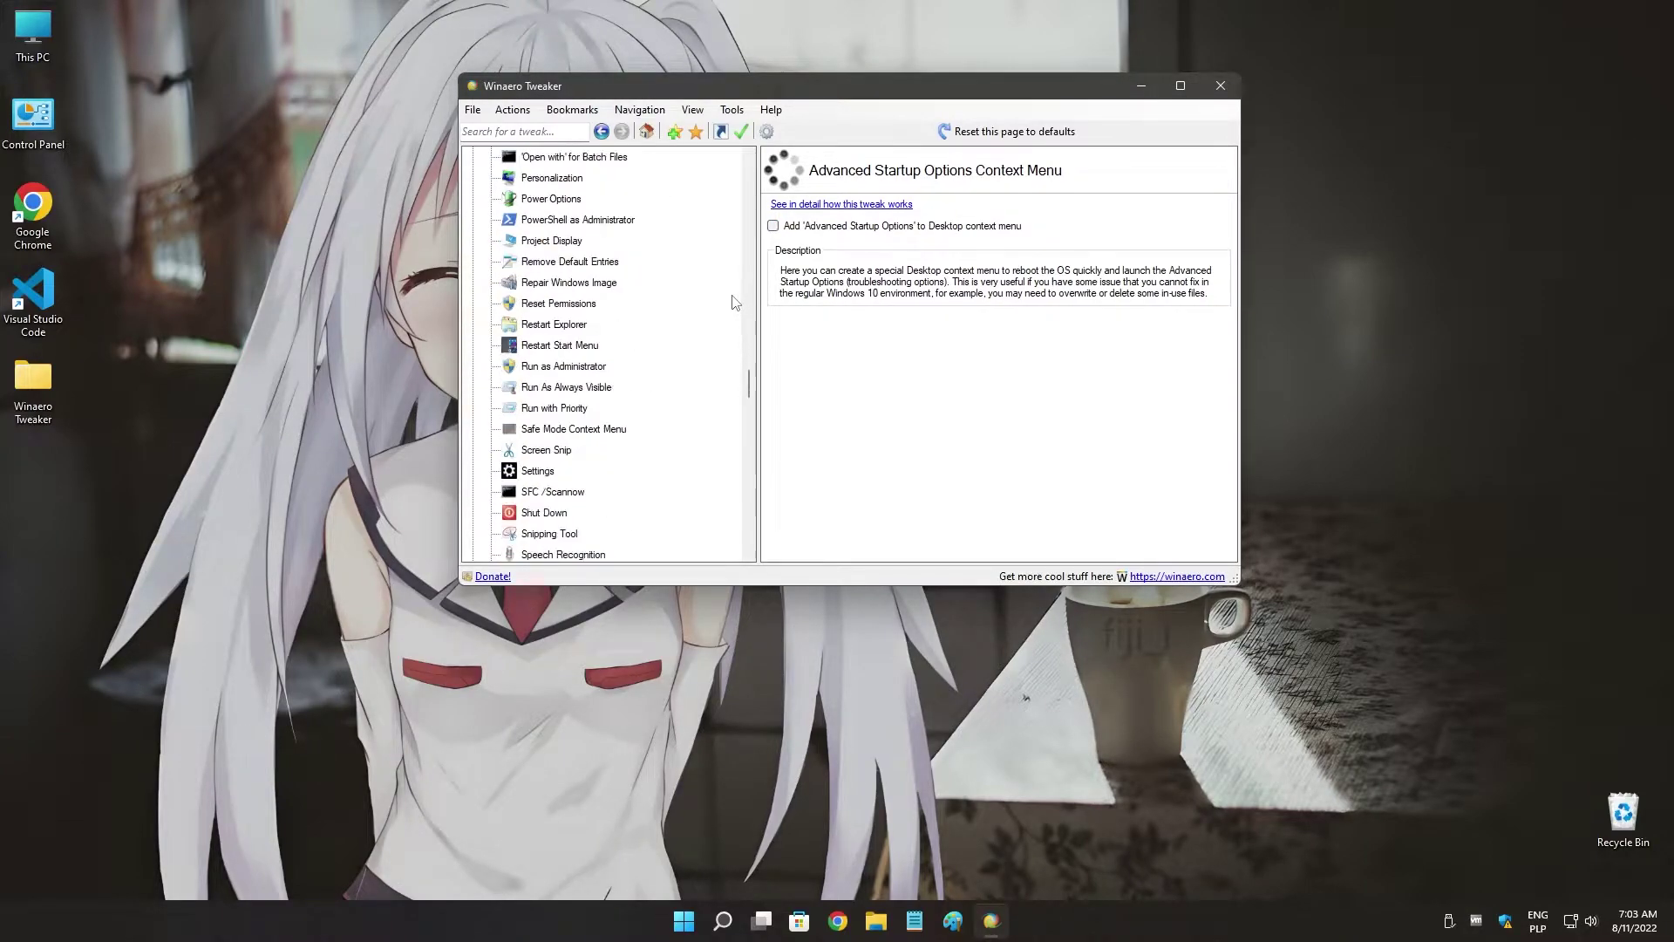
scroll(732, 302, up, 14)
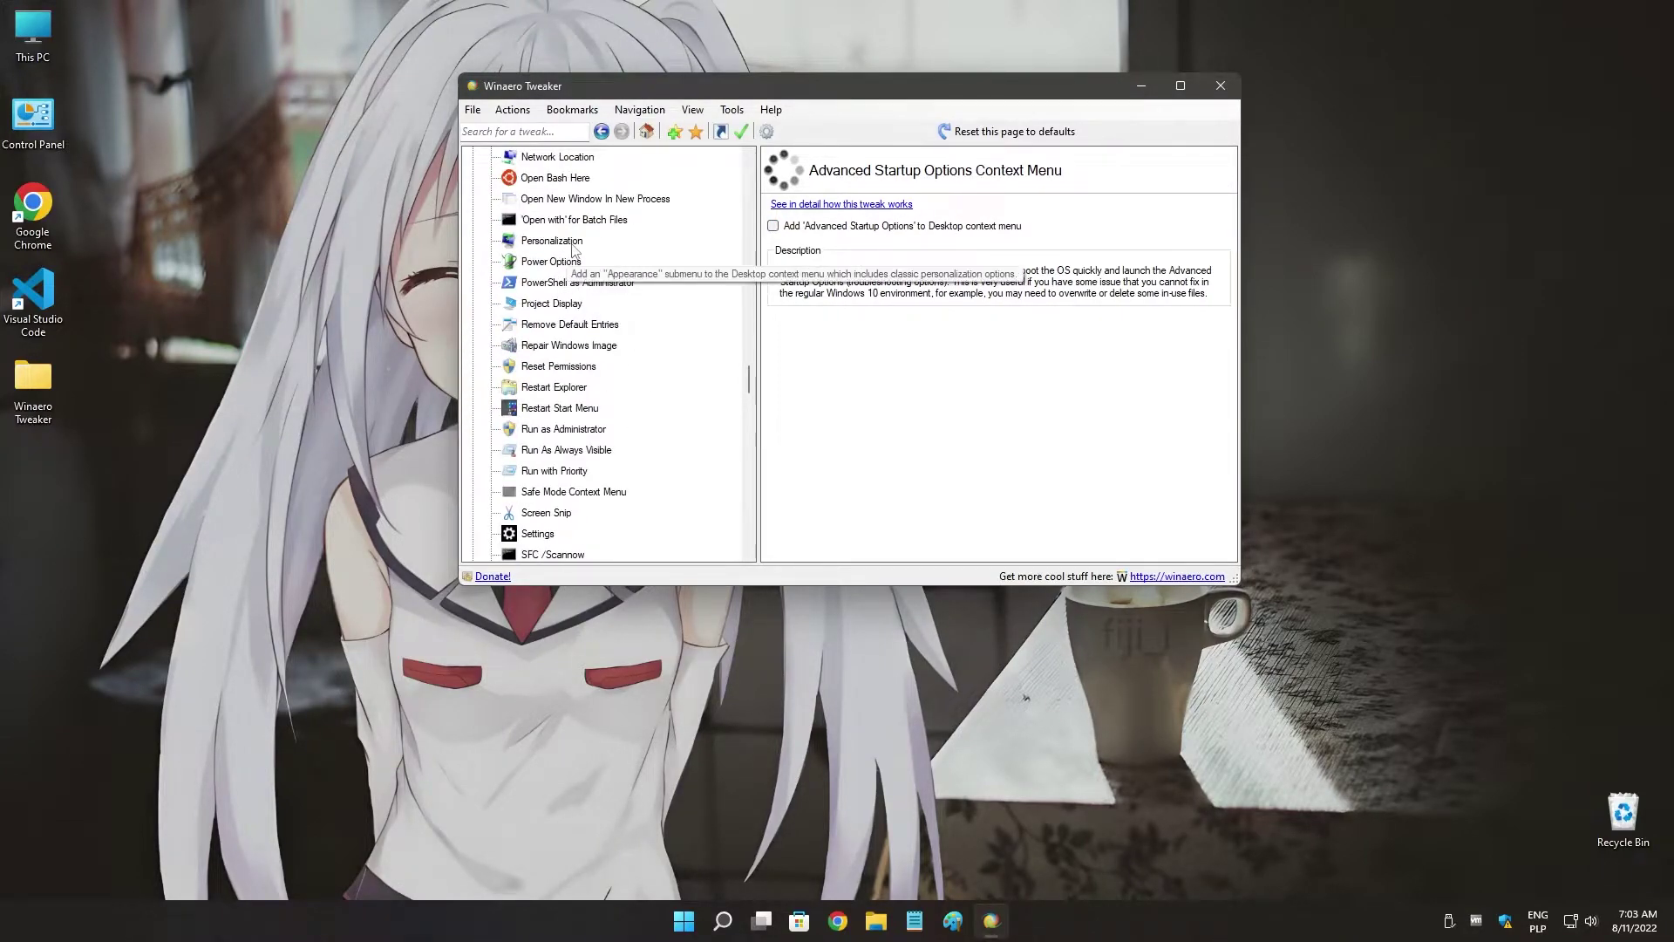
scroll(697, 306, down, 7)
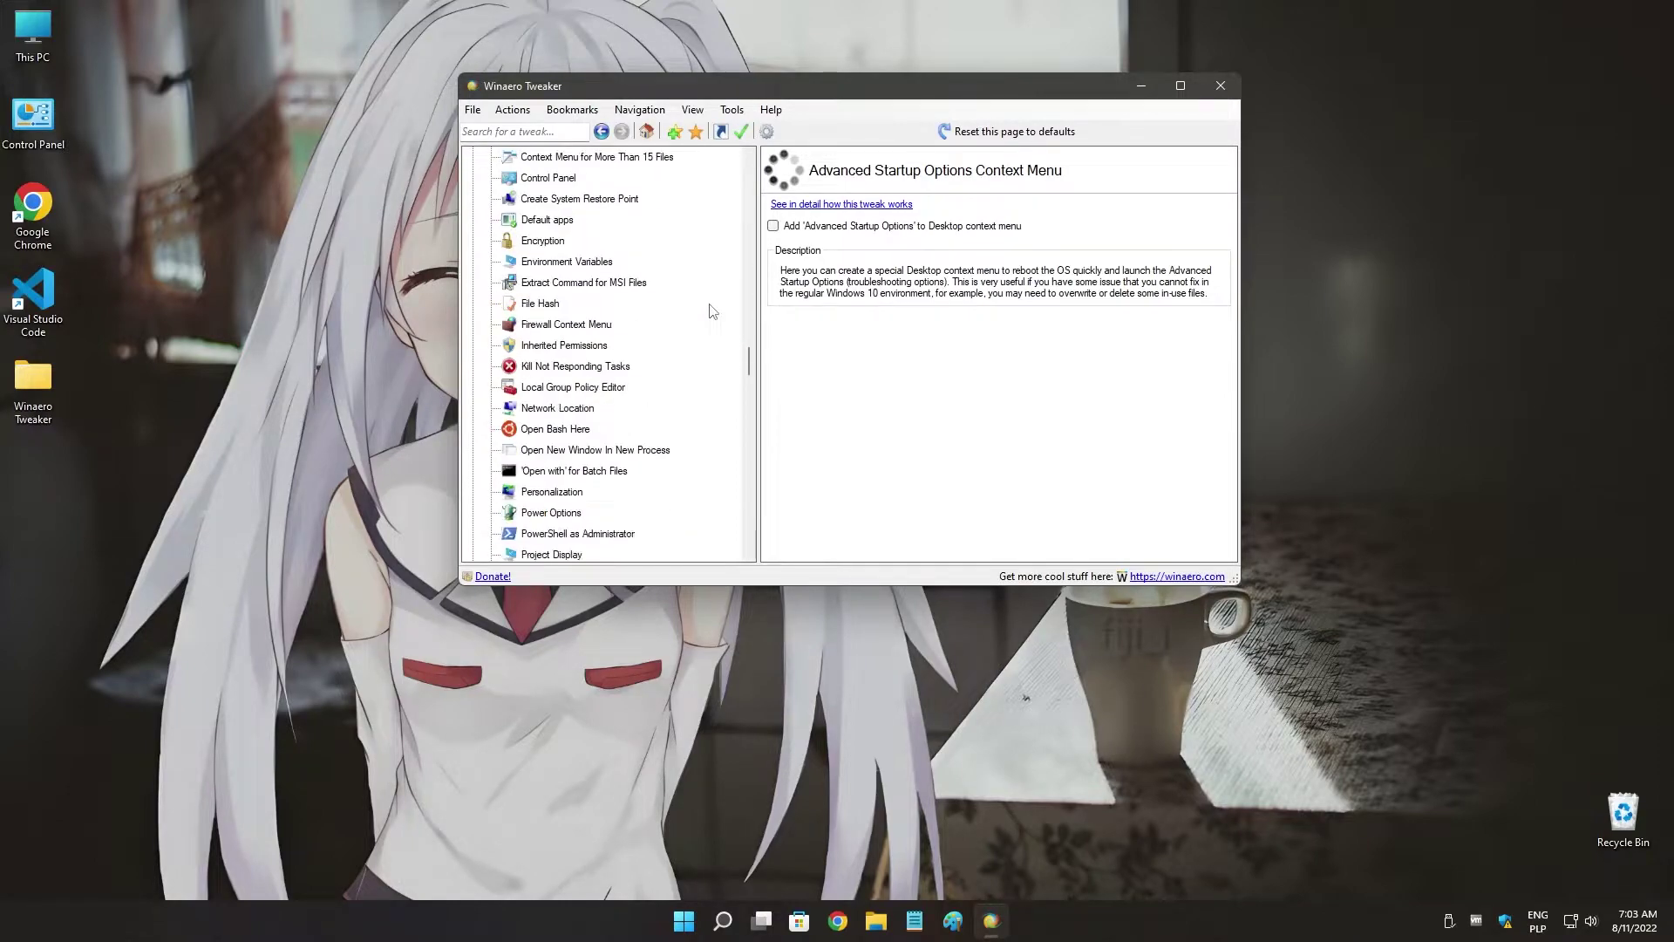
scroll(697, 312, down, 2)
click(572, 199)
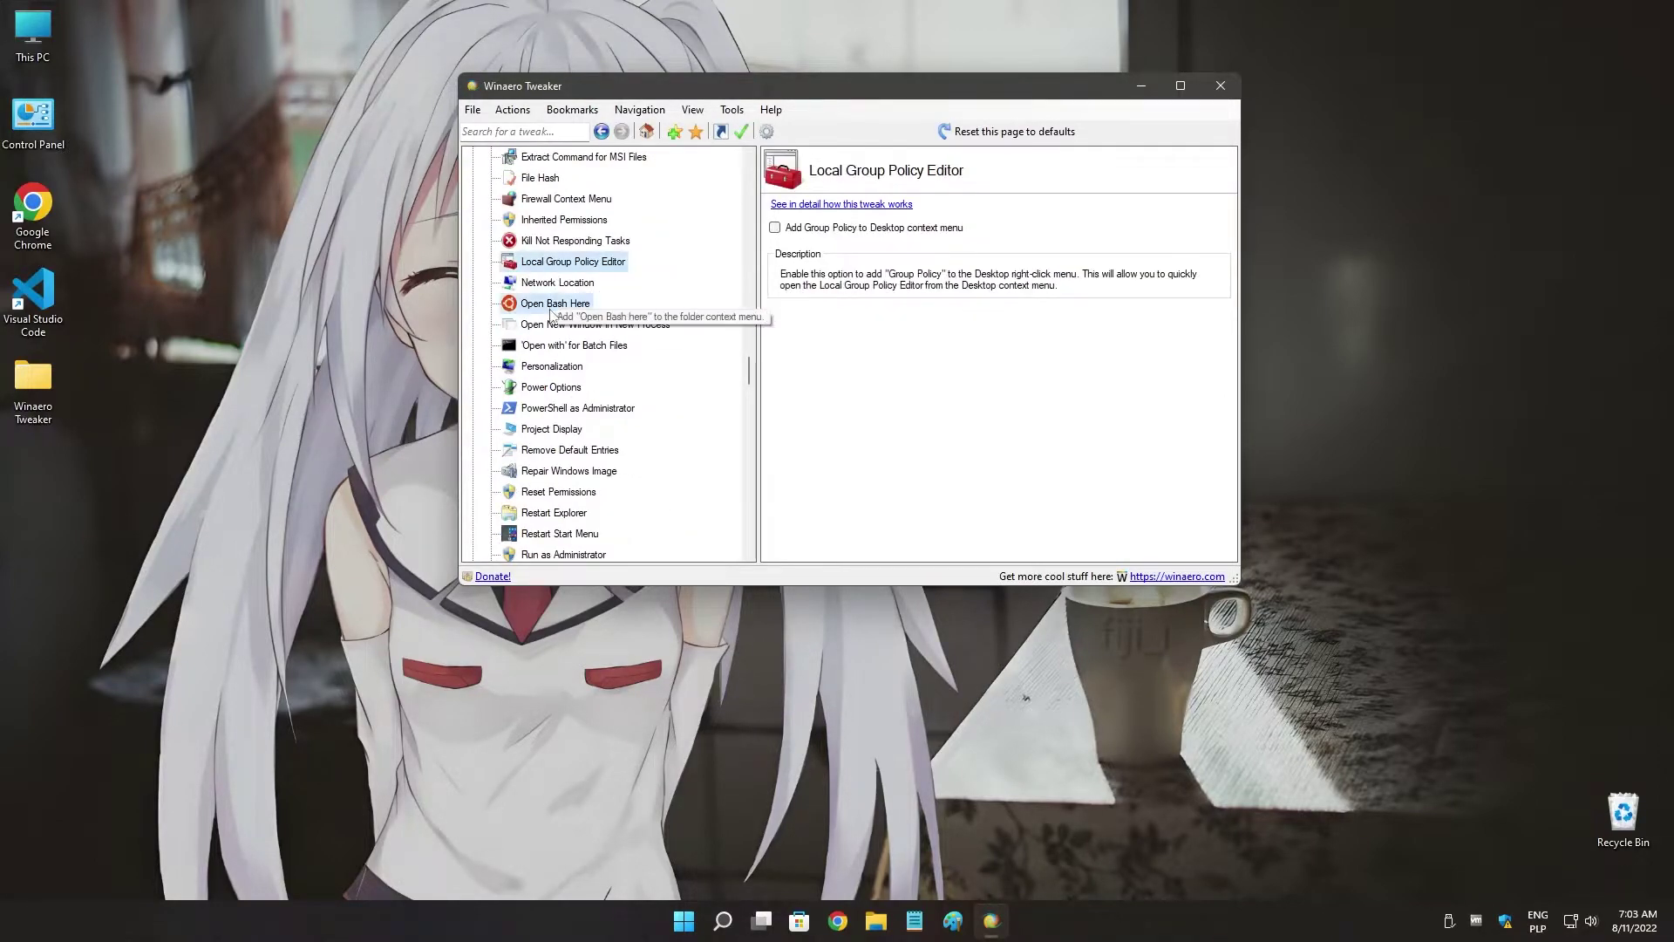
click(596, 261)
click(552, 303)
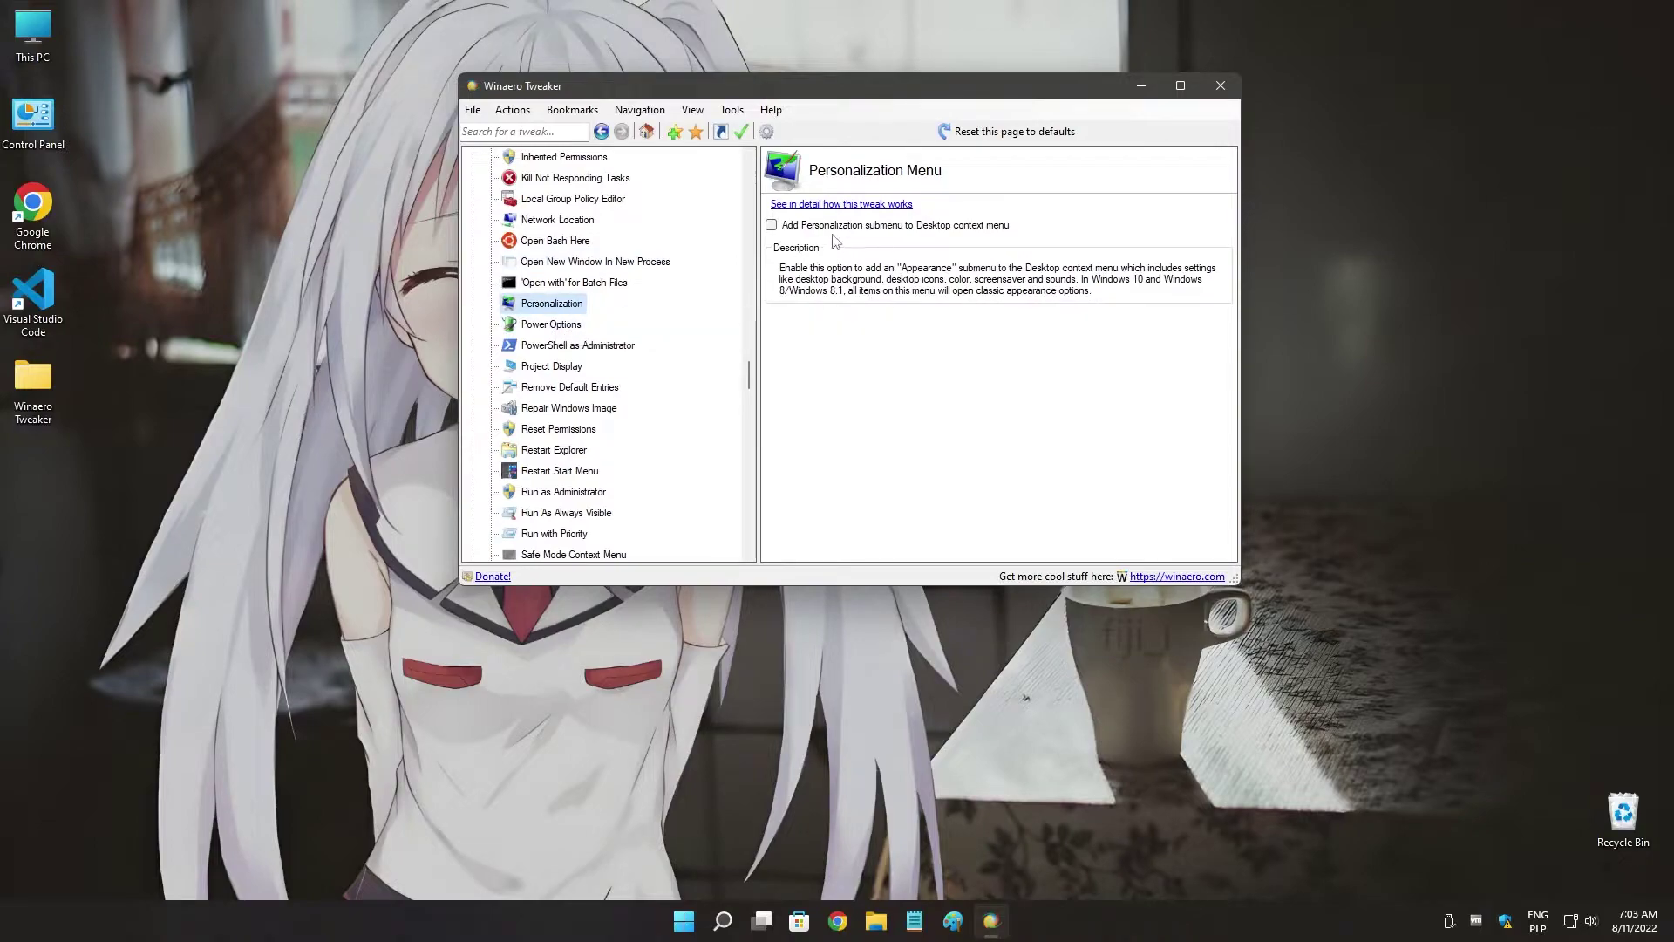
click(823, 228)
Enable the Take Ownership and Task Manager context menu entries.
scroll(666, 314, down, 5)
scroll(666, 314, down, 2)
click(539, 324)
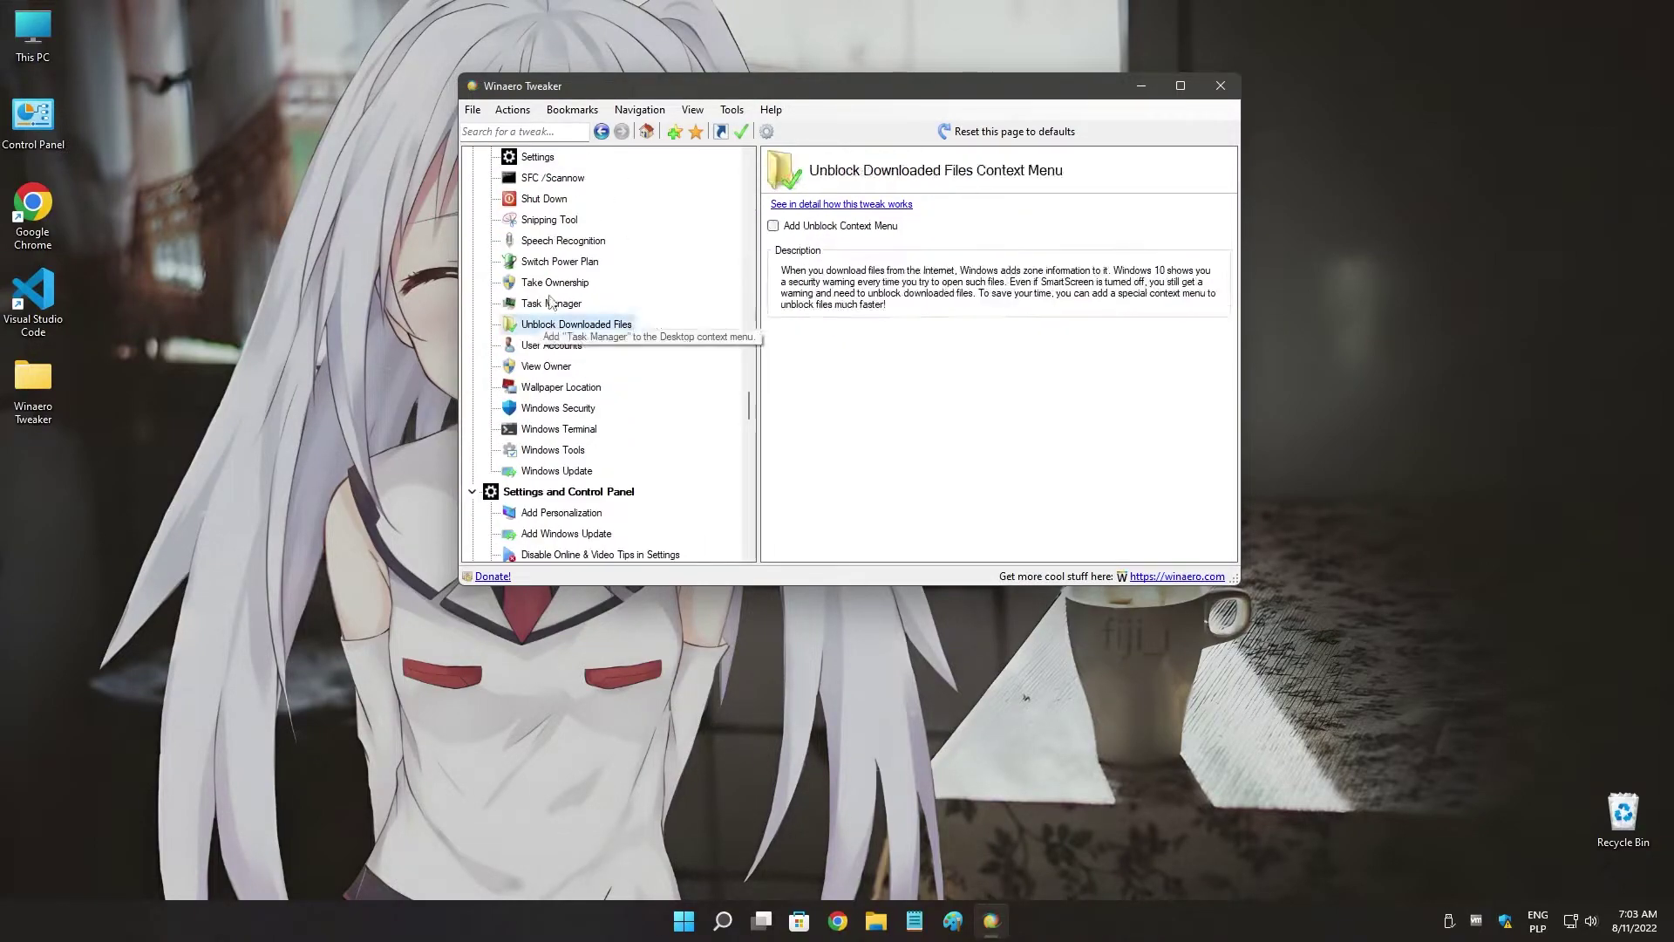
click(563, 281)
click(844, 230)
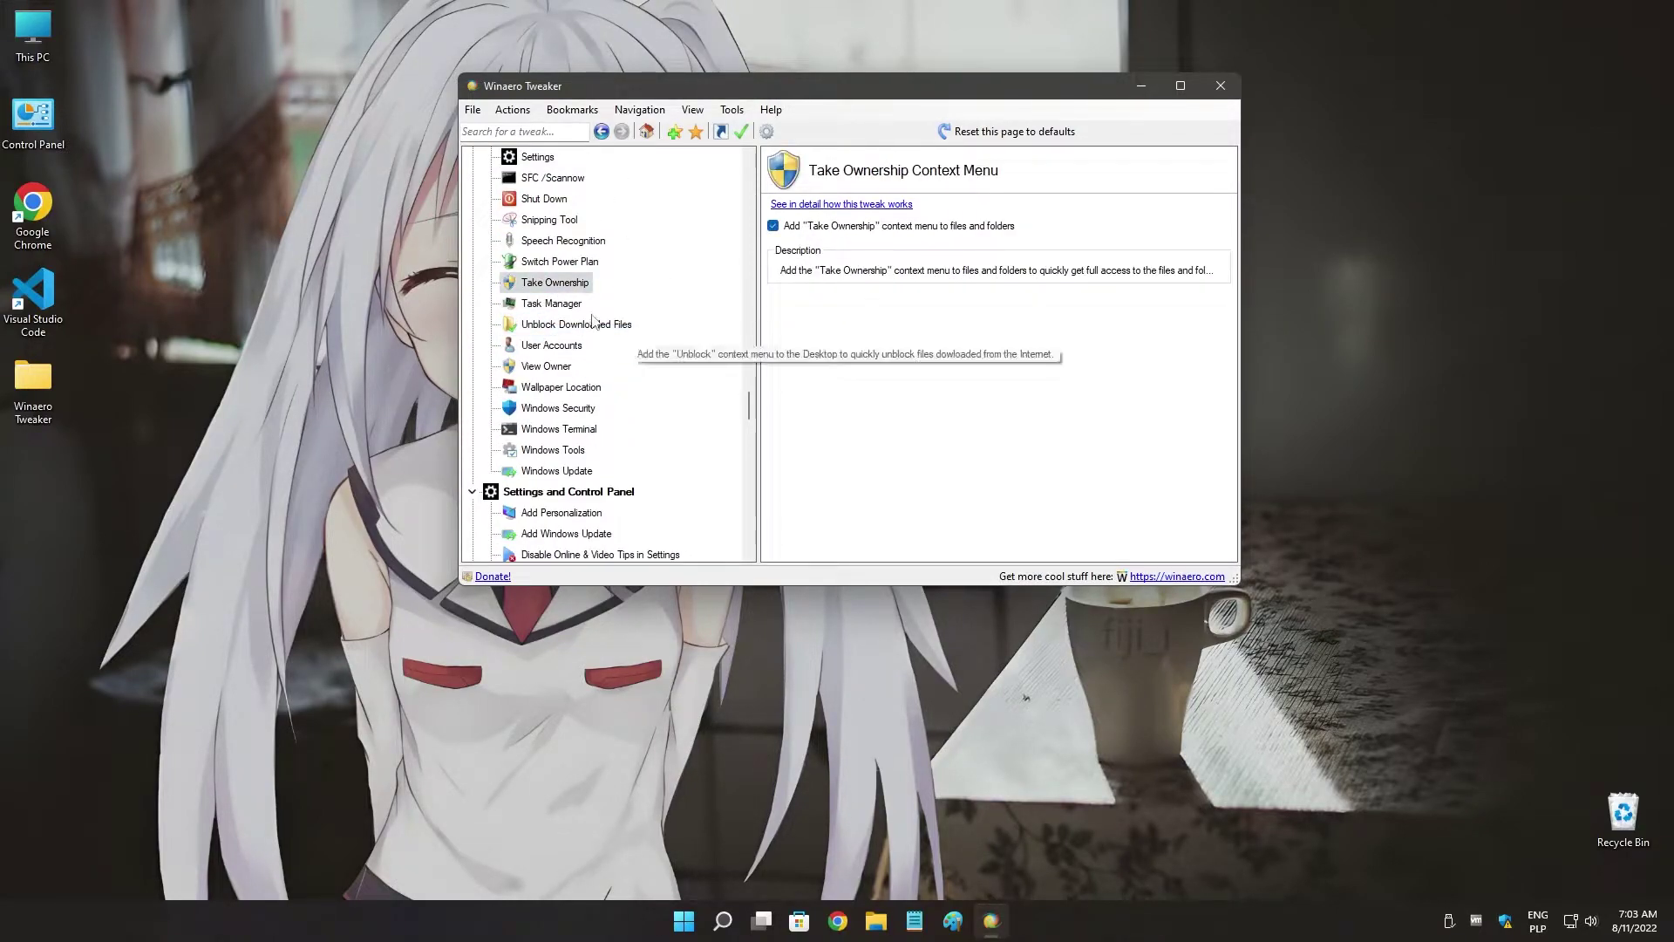
click(551, 304)
click(865, 229)
Launch Task Manager from the desktop menu to test the entry, then close it.
right_click(317, 358)
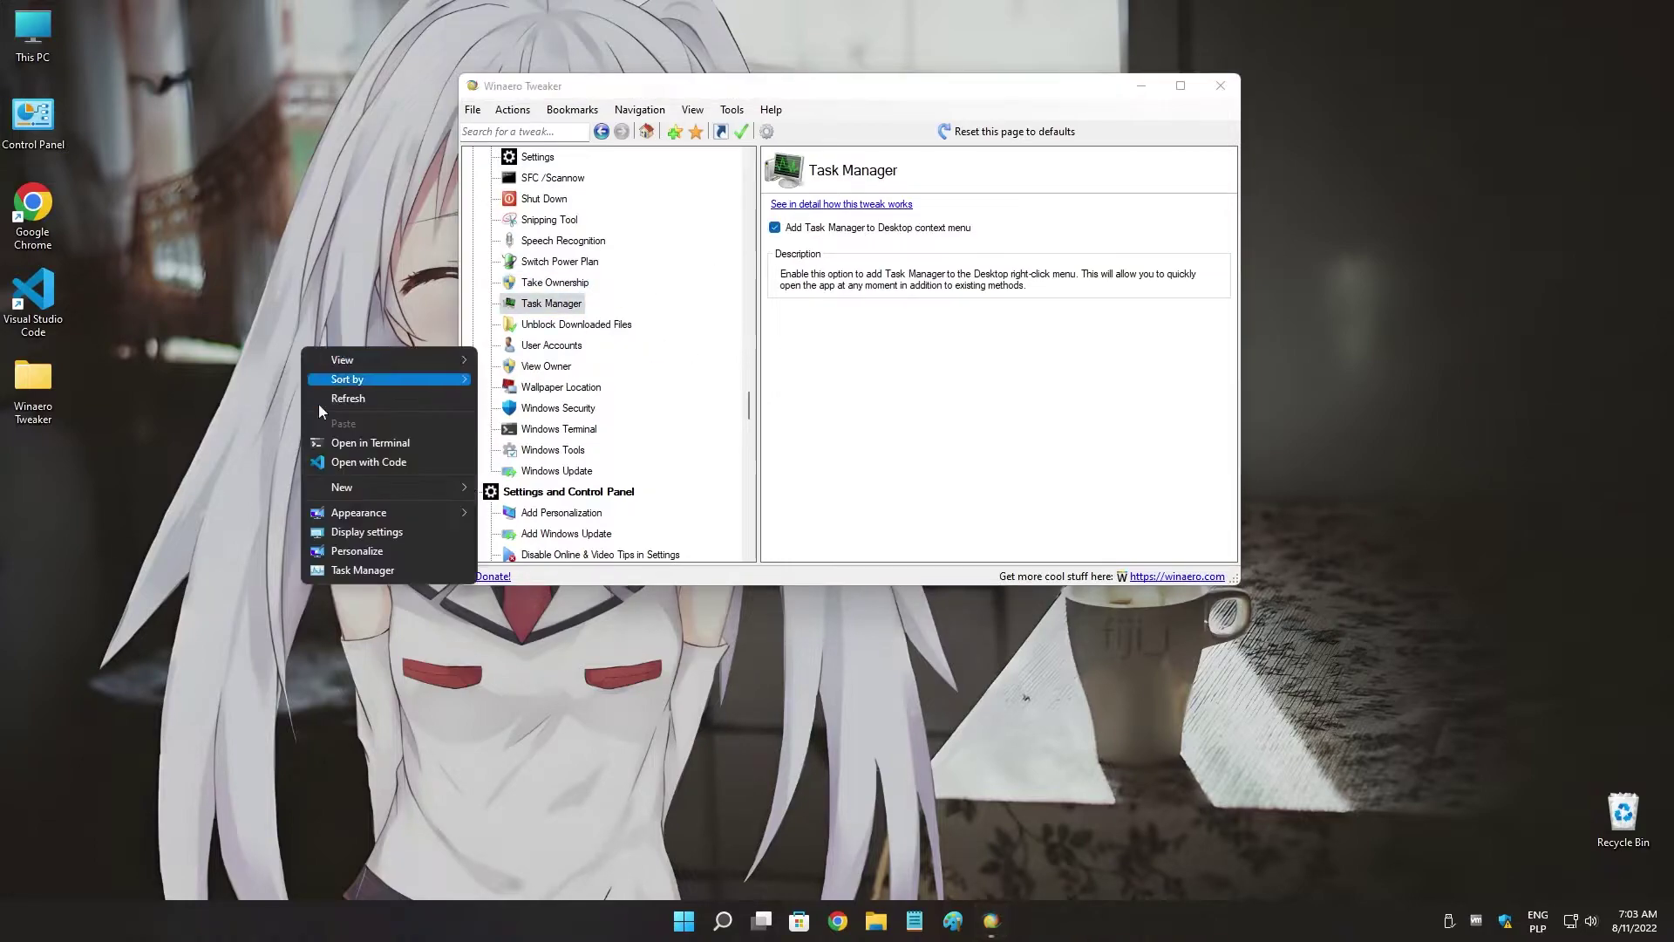
click(436, 571)
right_click(434, 938)
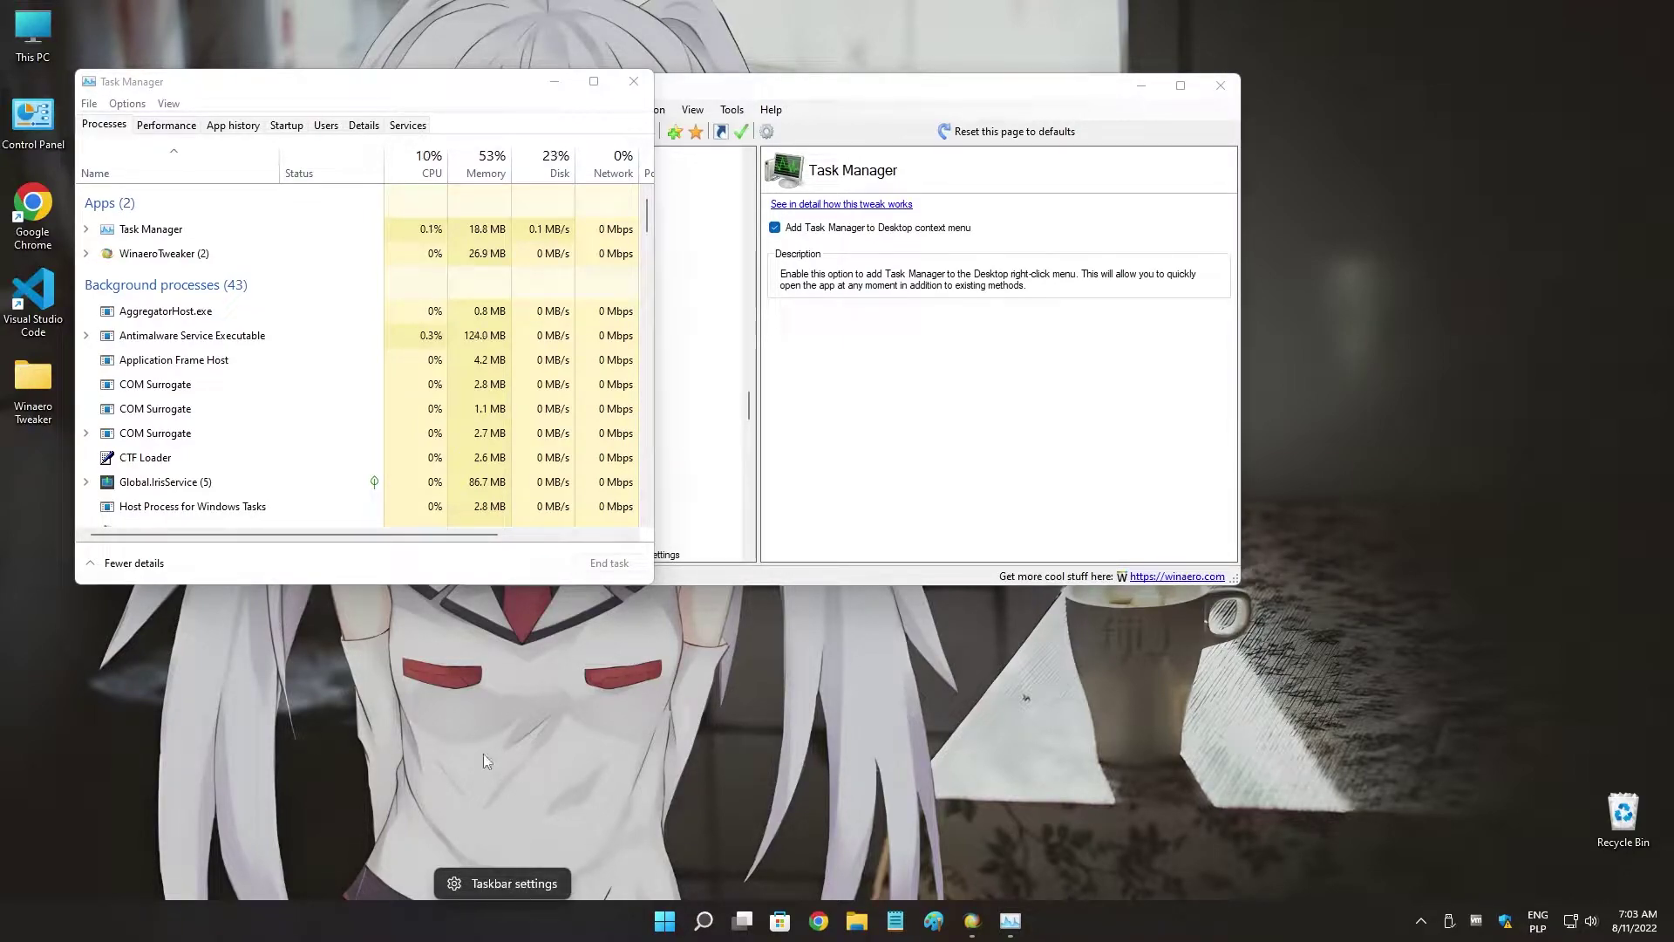
right_click(494, 926)
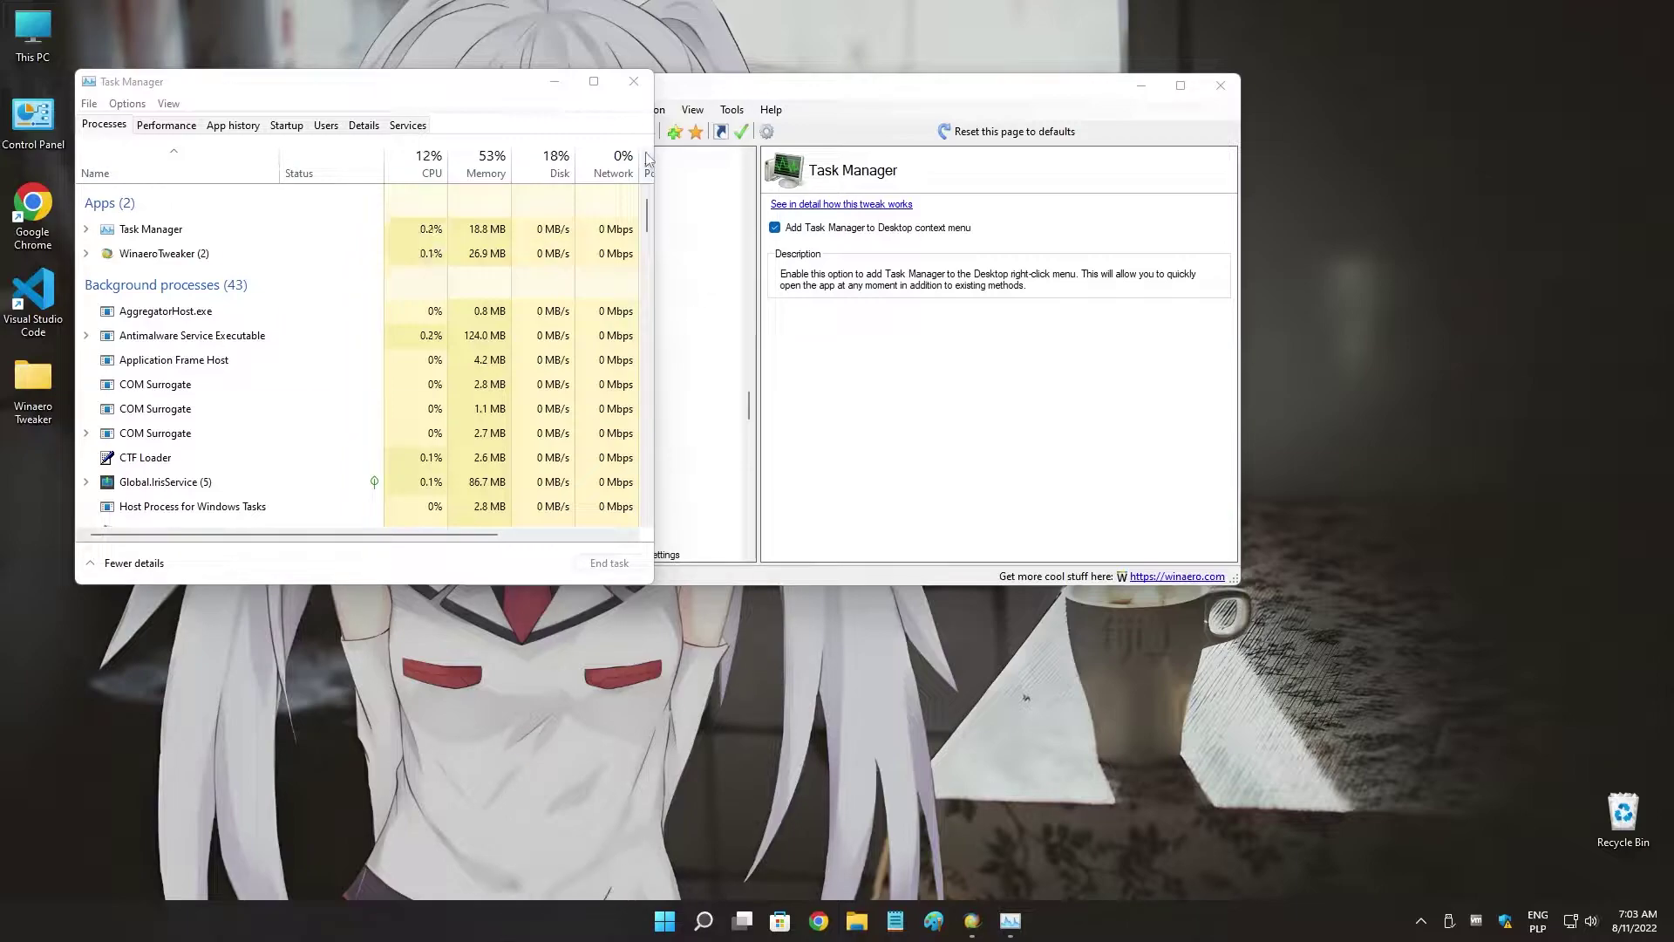
click(634, 81)
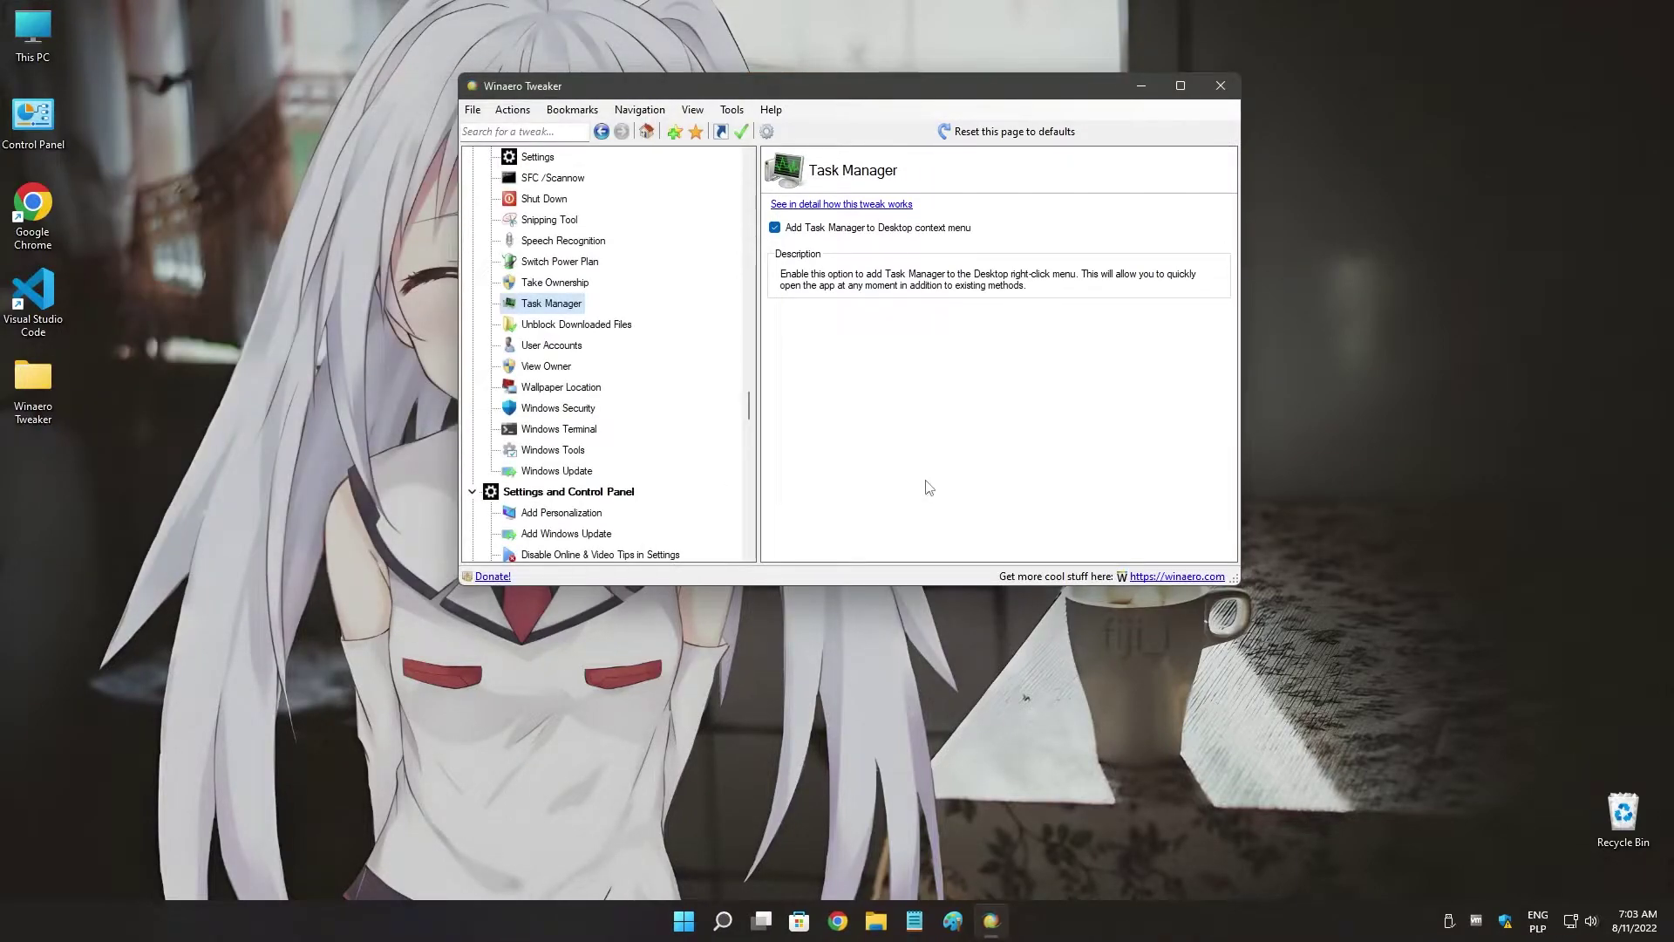
Enable the Add Unblock context menu option under Unblock Downloaded Files.
click(561, 387)
click(547, 367)
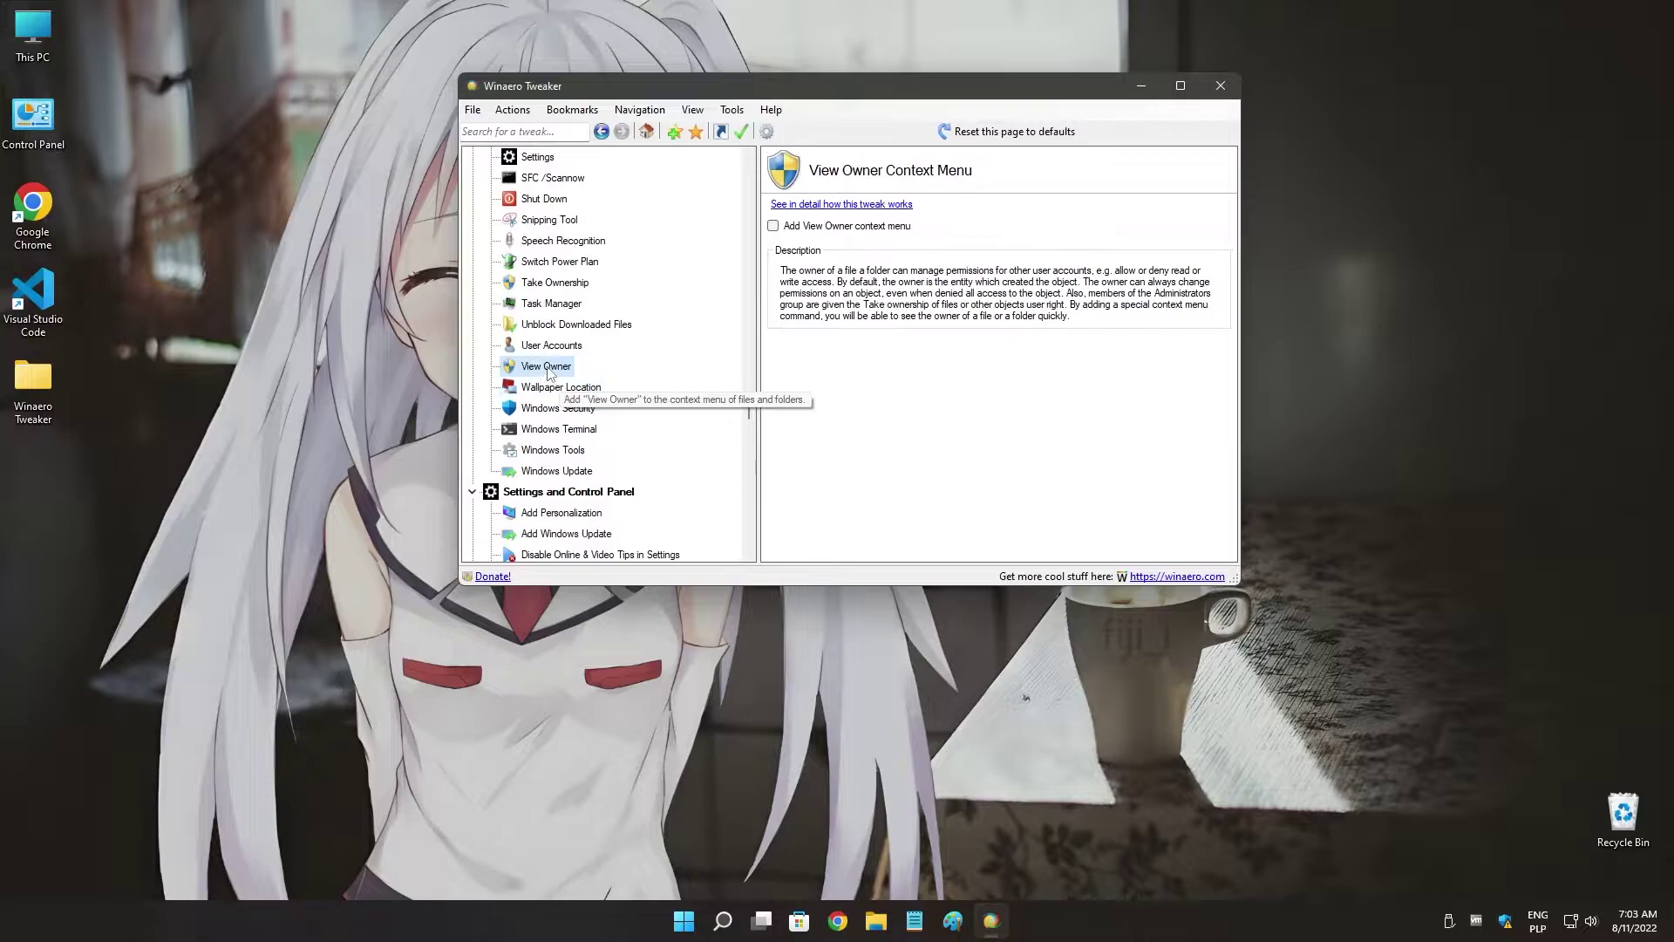
click(551, 345)
scroll(593, 471, up, 4)
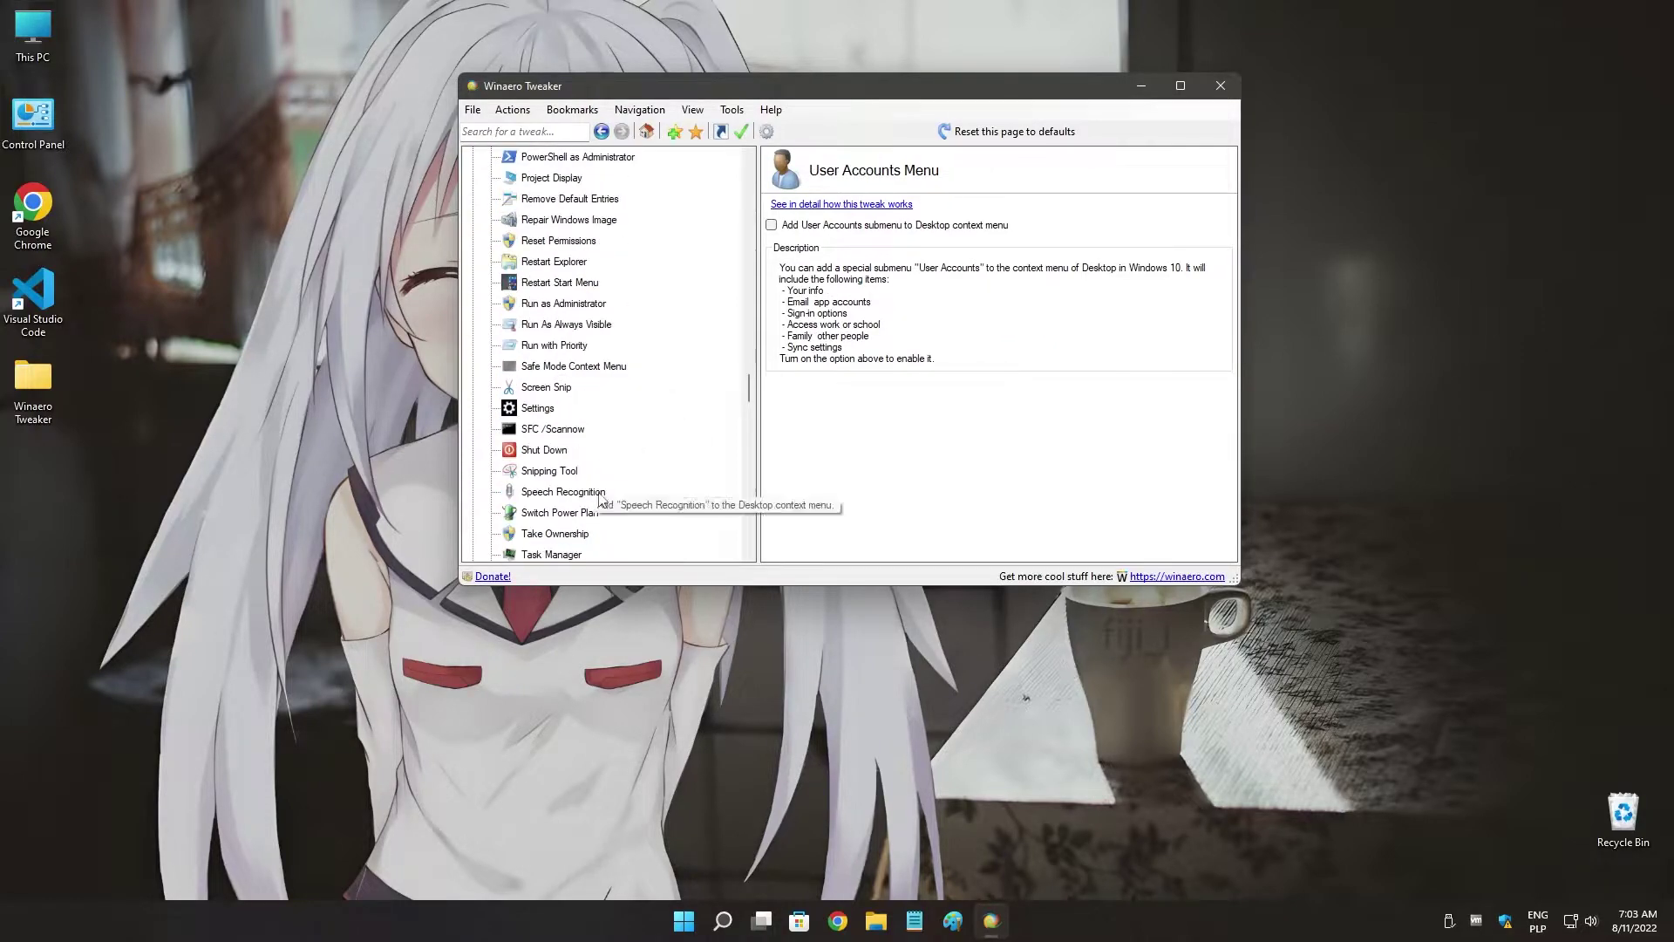
scroll(600, 500, down, 1)
click(576, 513)
click(799, 228)
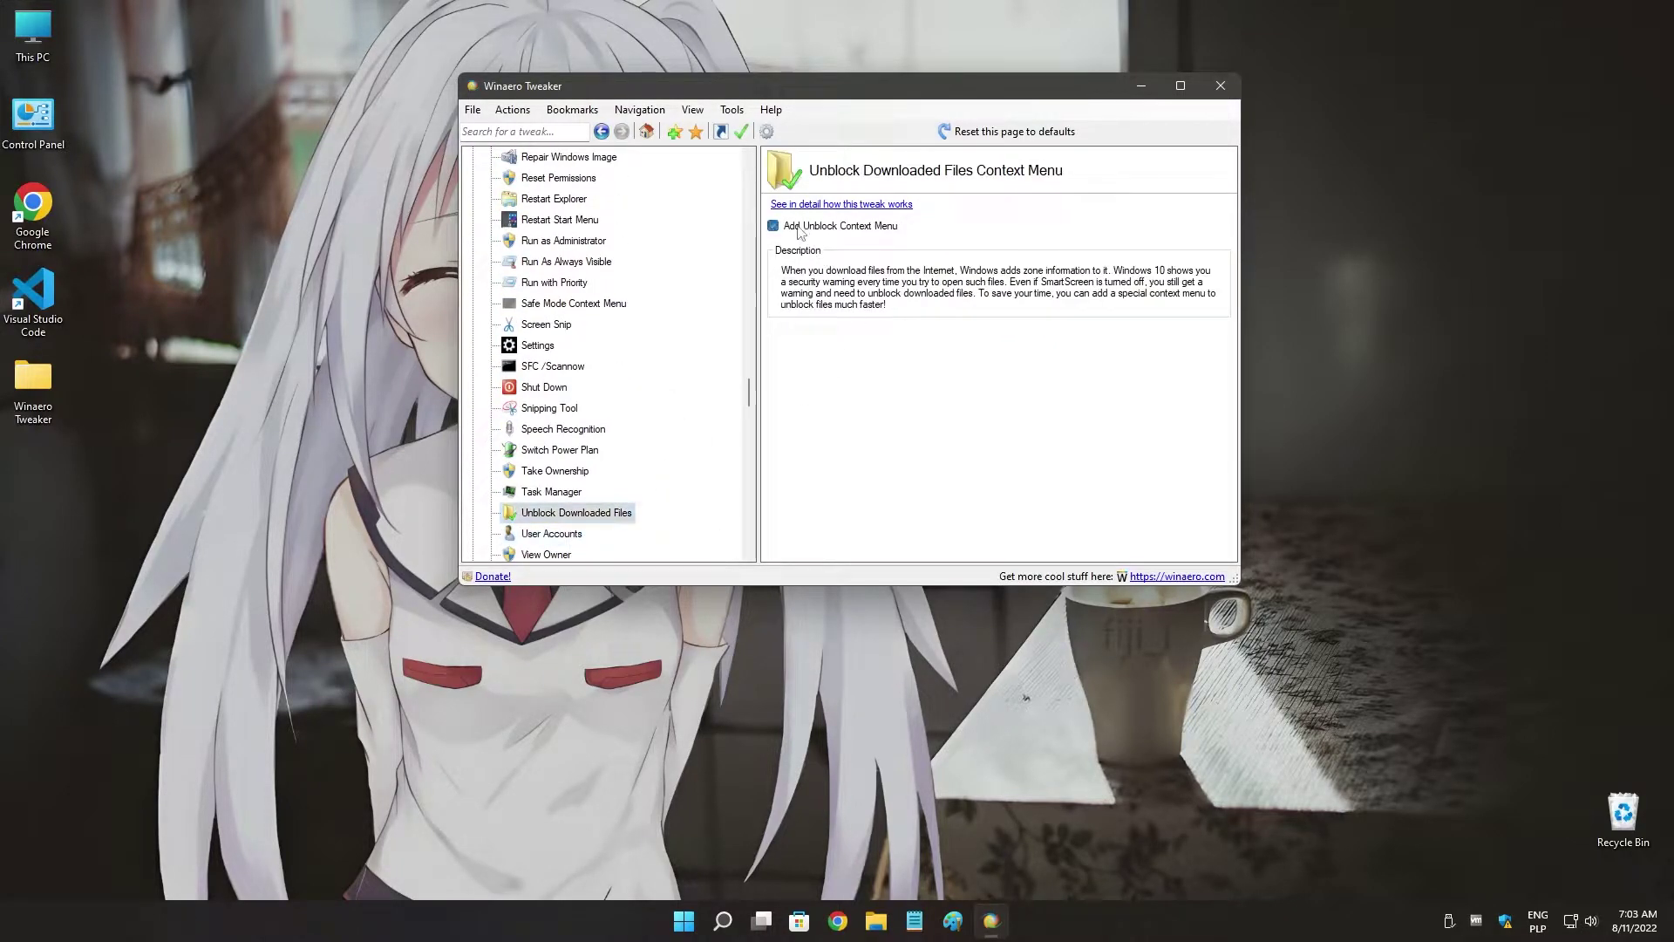
Check the desktop and Chrome shortcut menus for the new Unblock and Take Ownership entries.
scroll(617, 340, up, 6)
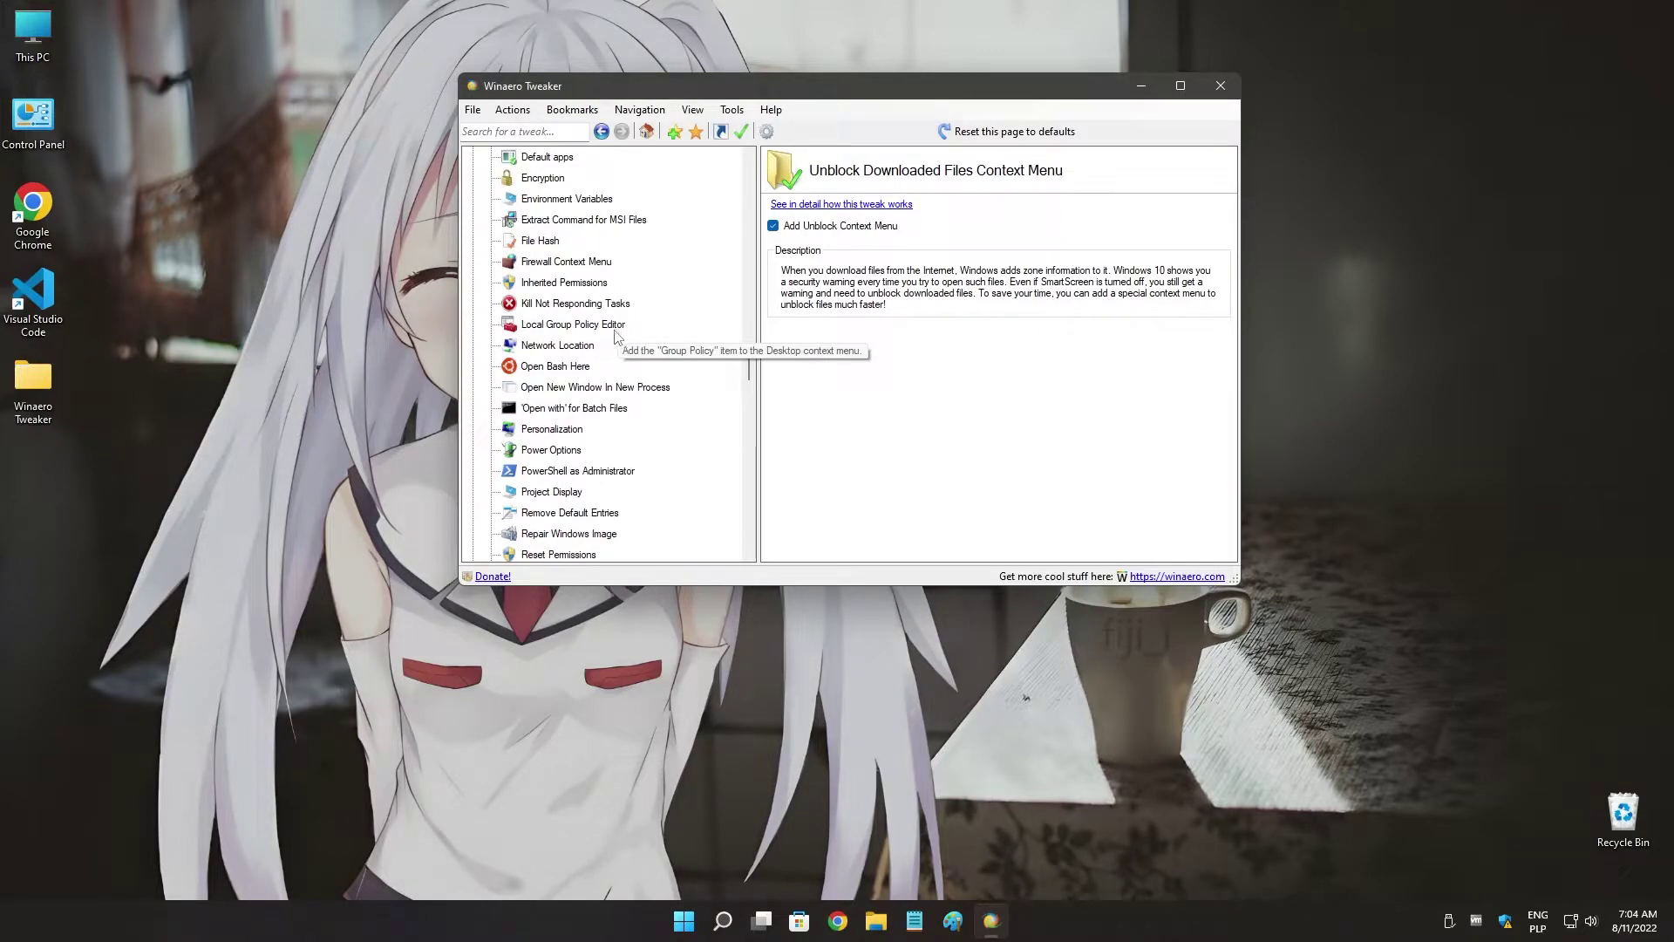
scroll(614, 336, up, 6)
right_click(321, 318)
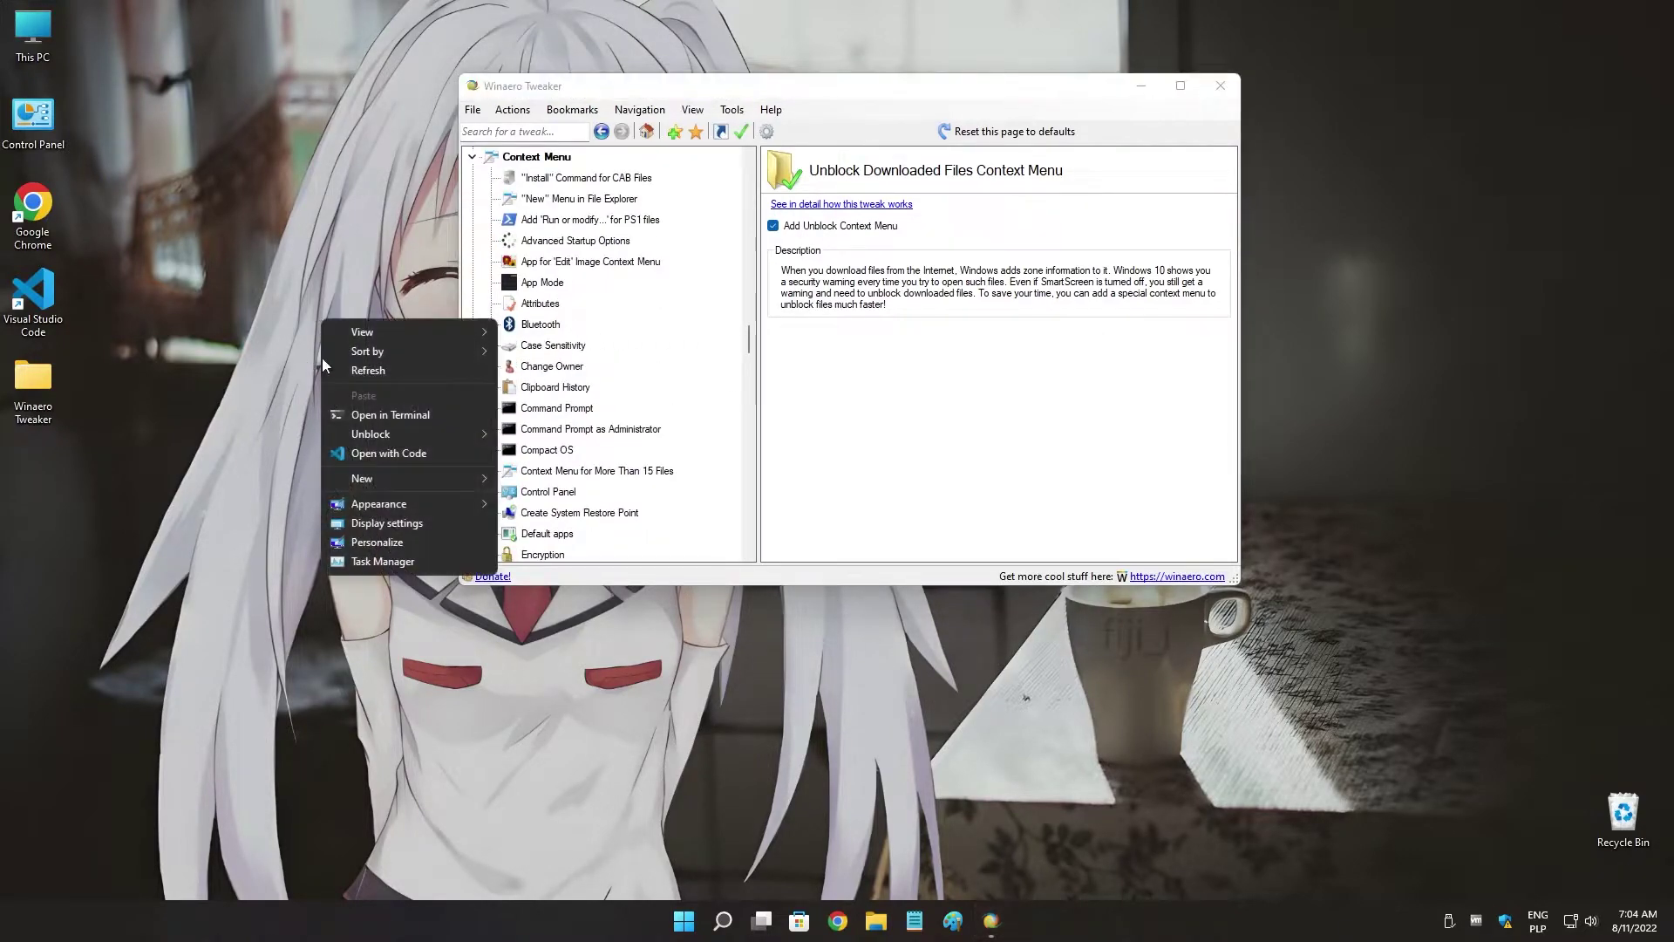
click(291, 295)
right_click(36, 212)
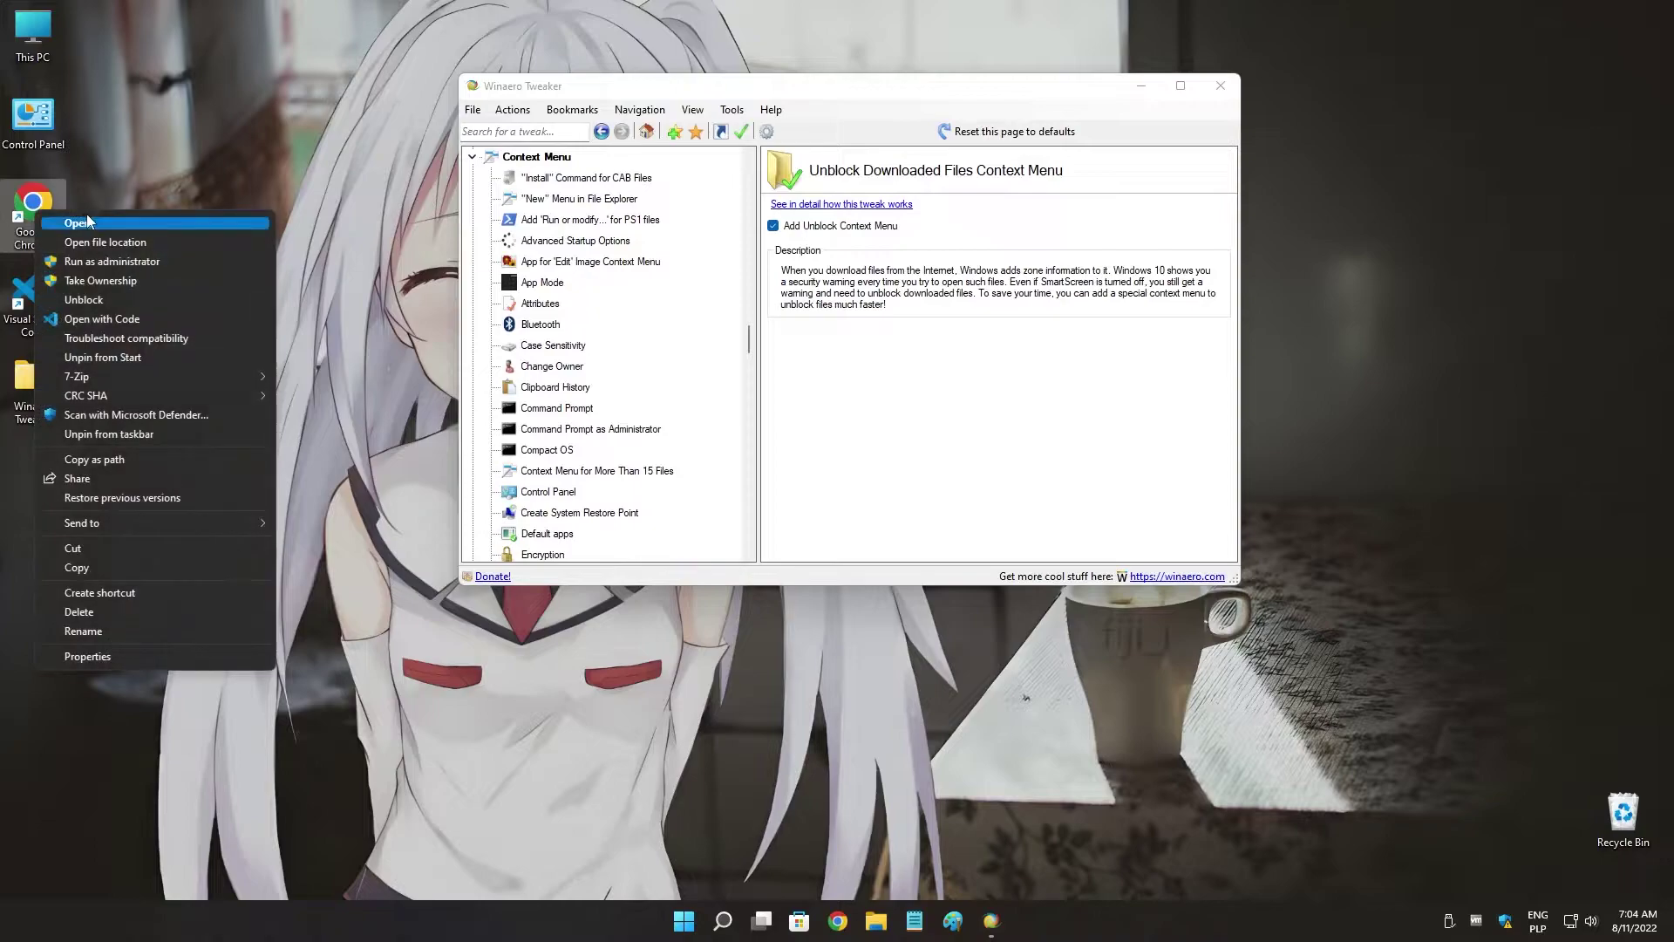
click(159, 284)
Confirm the desktop menu shows the Appearance submenu from the Personalization tweak.
scroll(583, 329, up, 3)
scroll(583, 328, down, 3)
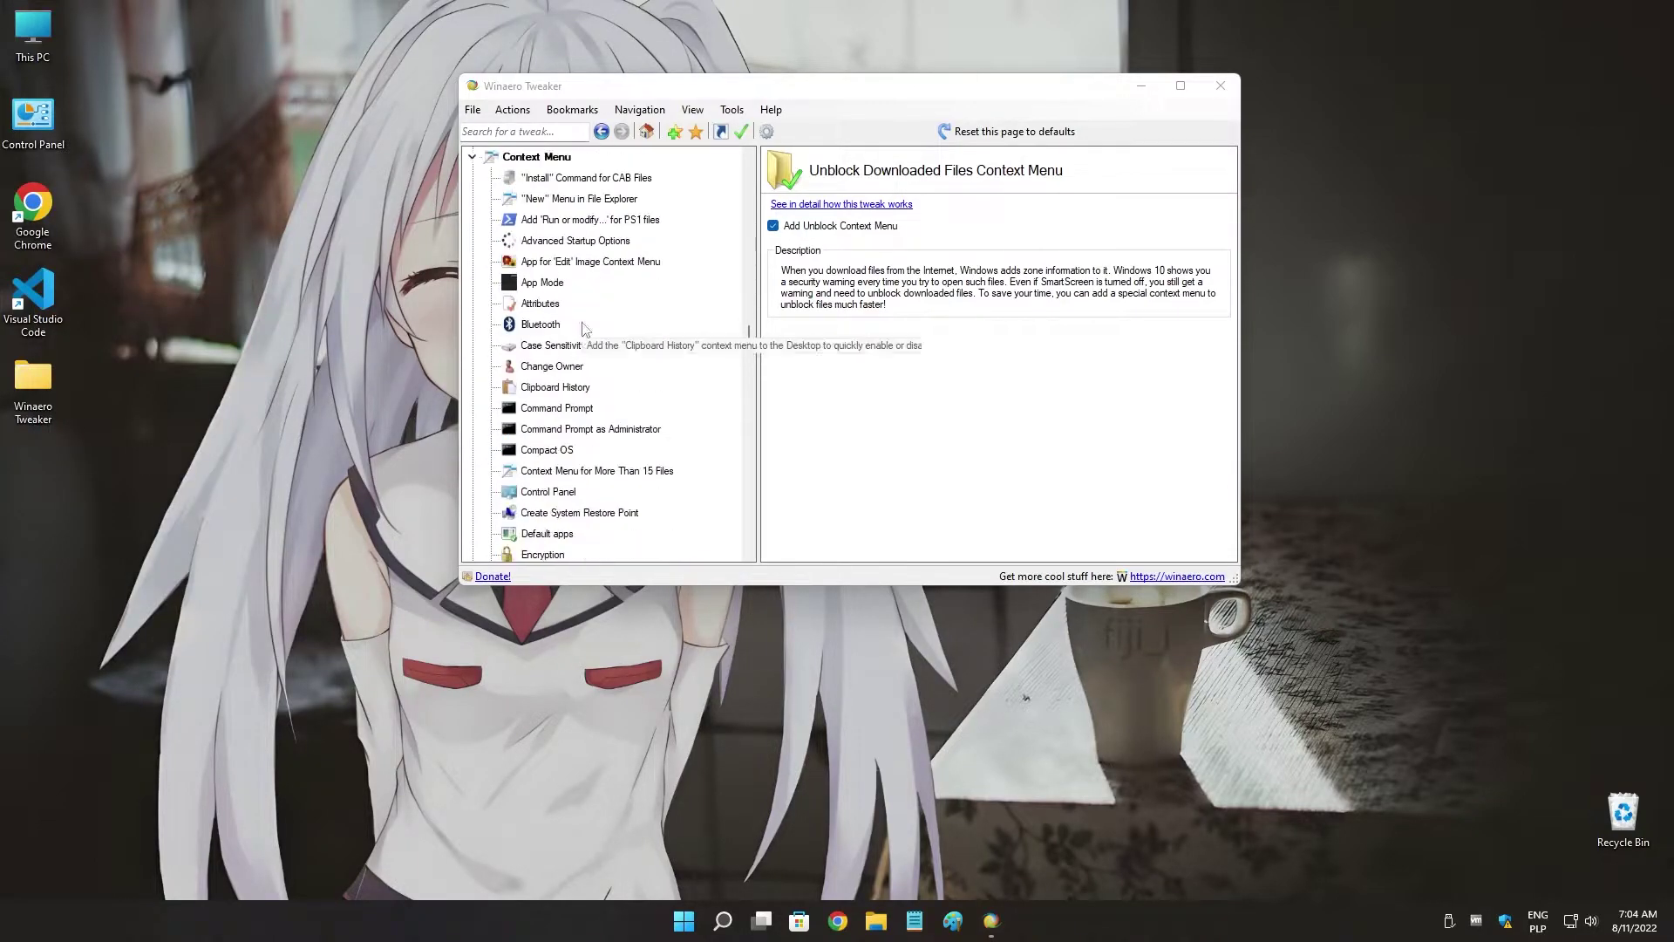
scroll(582, 329, down, 1)
scroll(587, 376, down, 3)
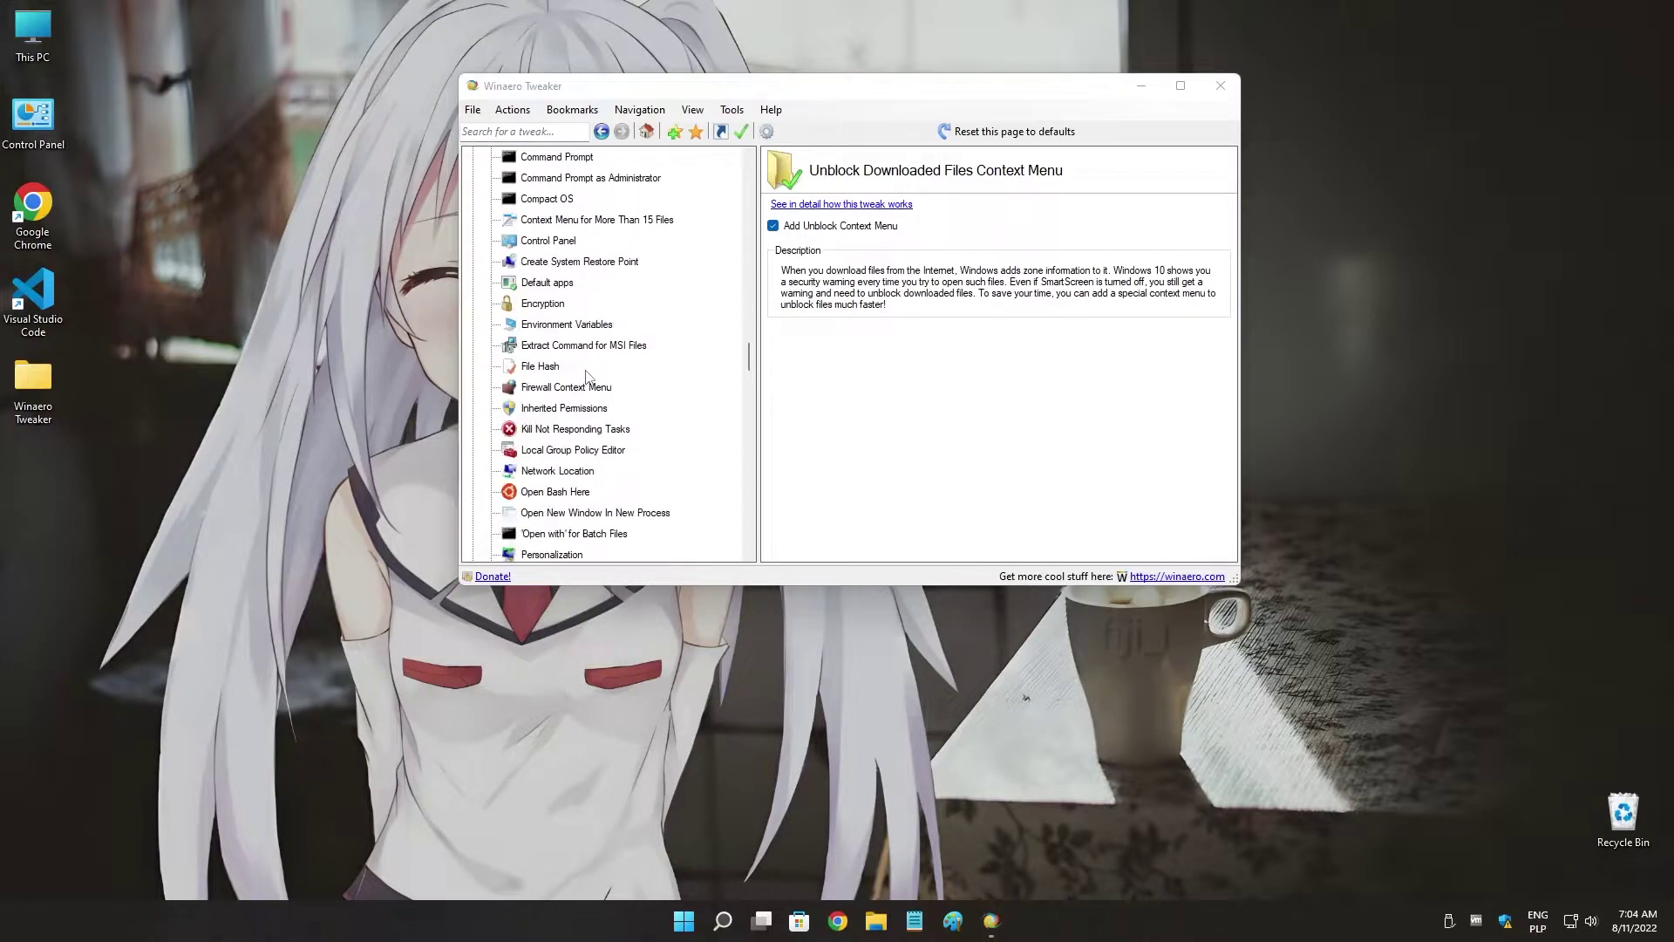
click(547, 243)
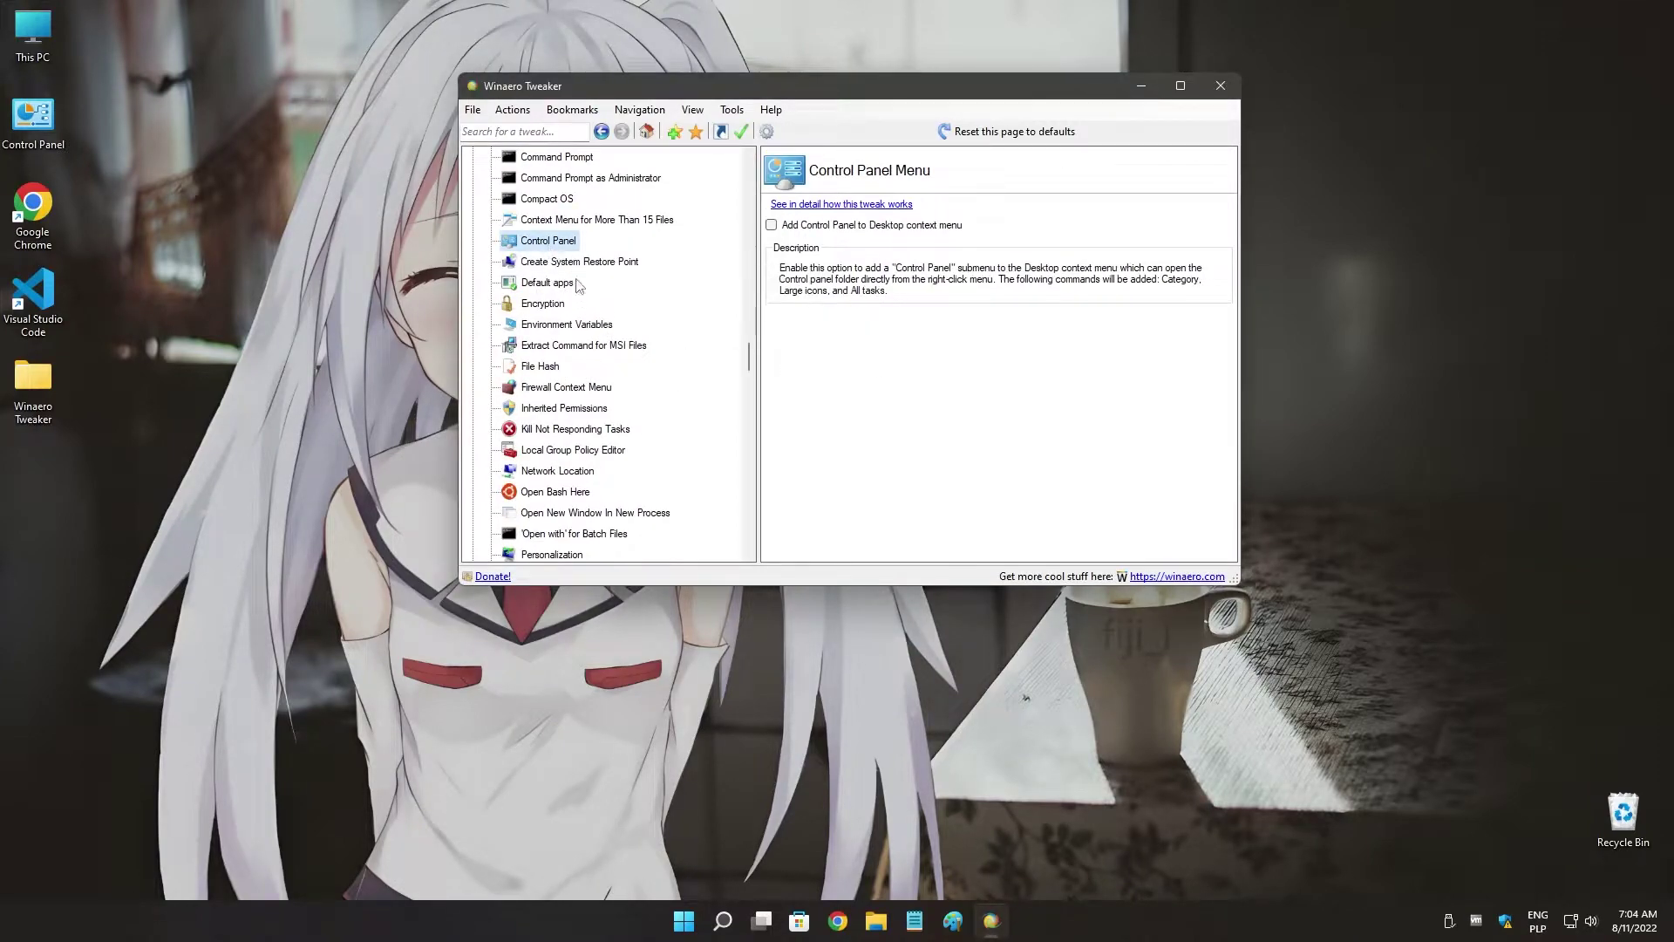
click(552, 554)
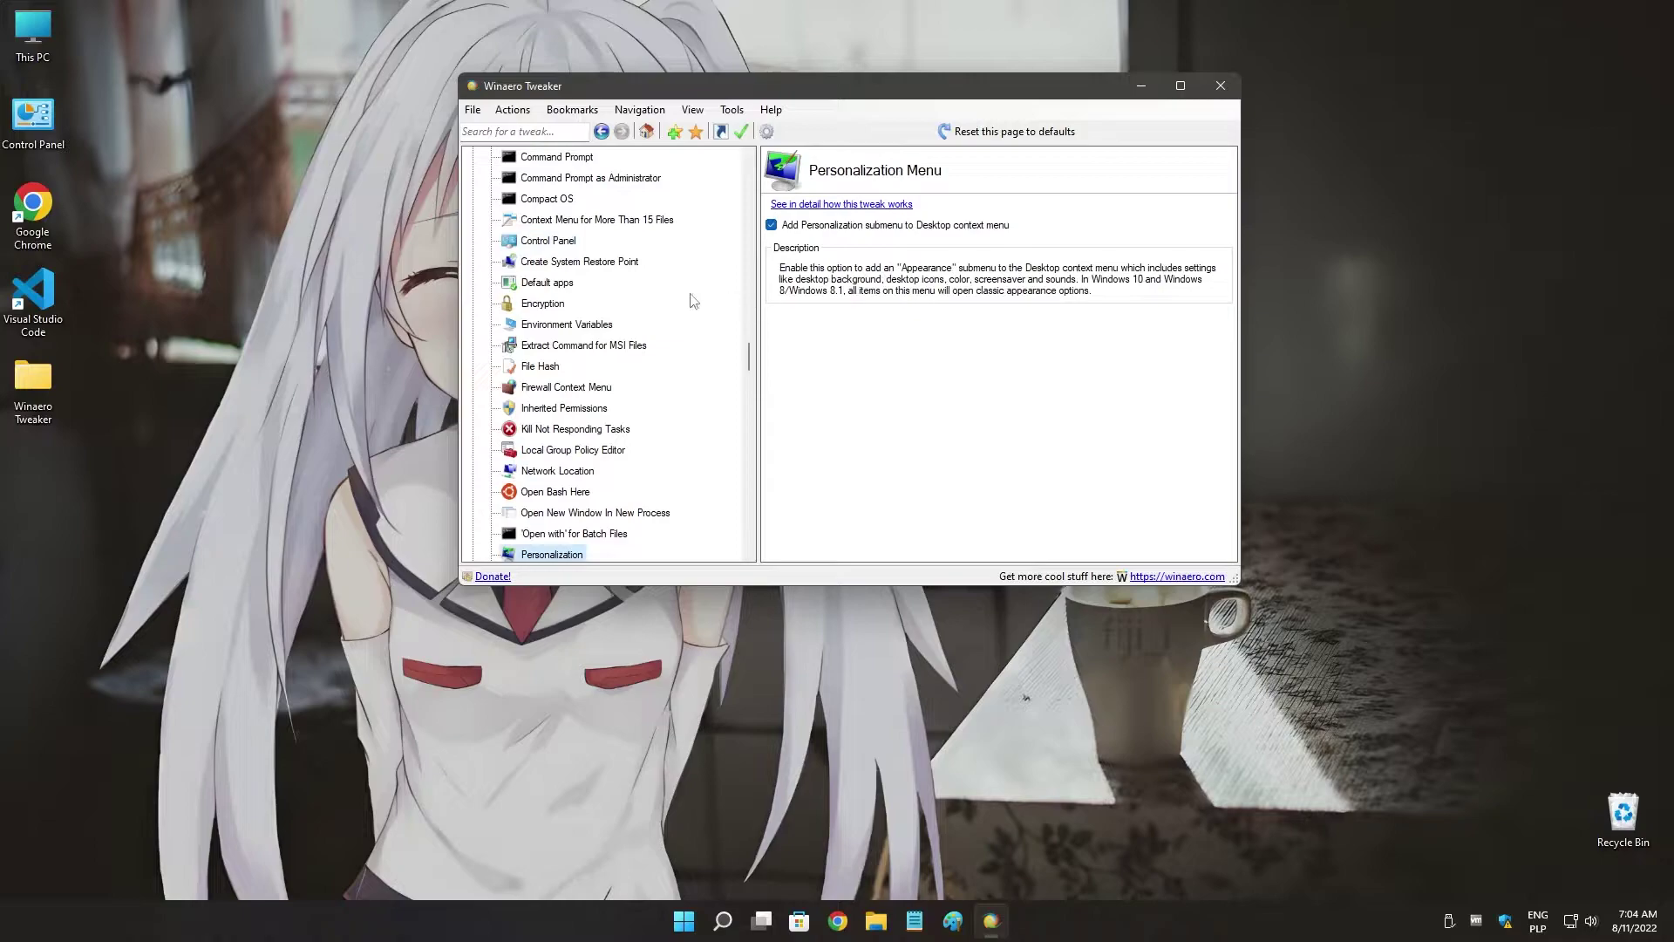
scroll(667, 296, up, 2)
click(301, 211)
right_click(301, 211)
mouse_move(407, 395)
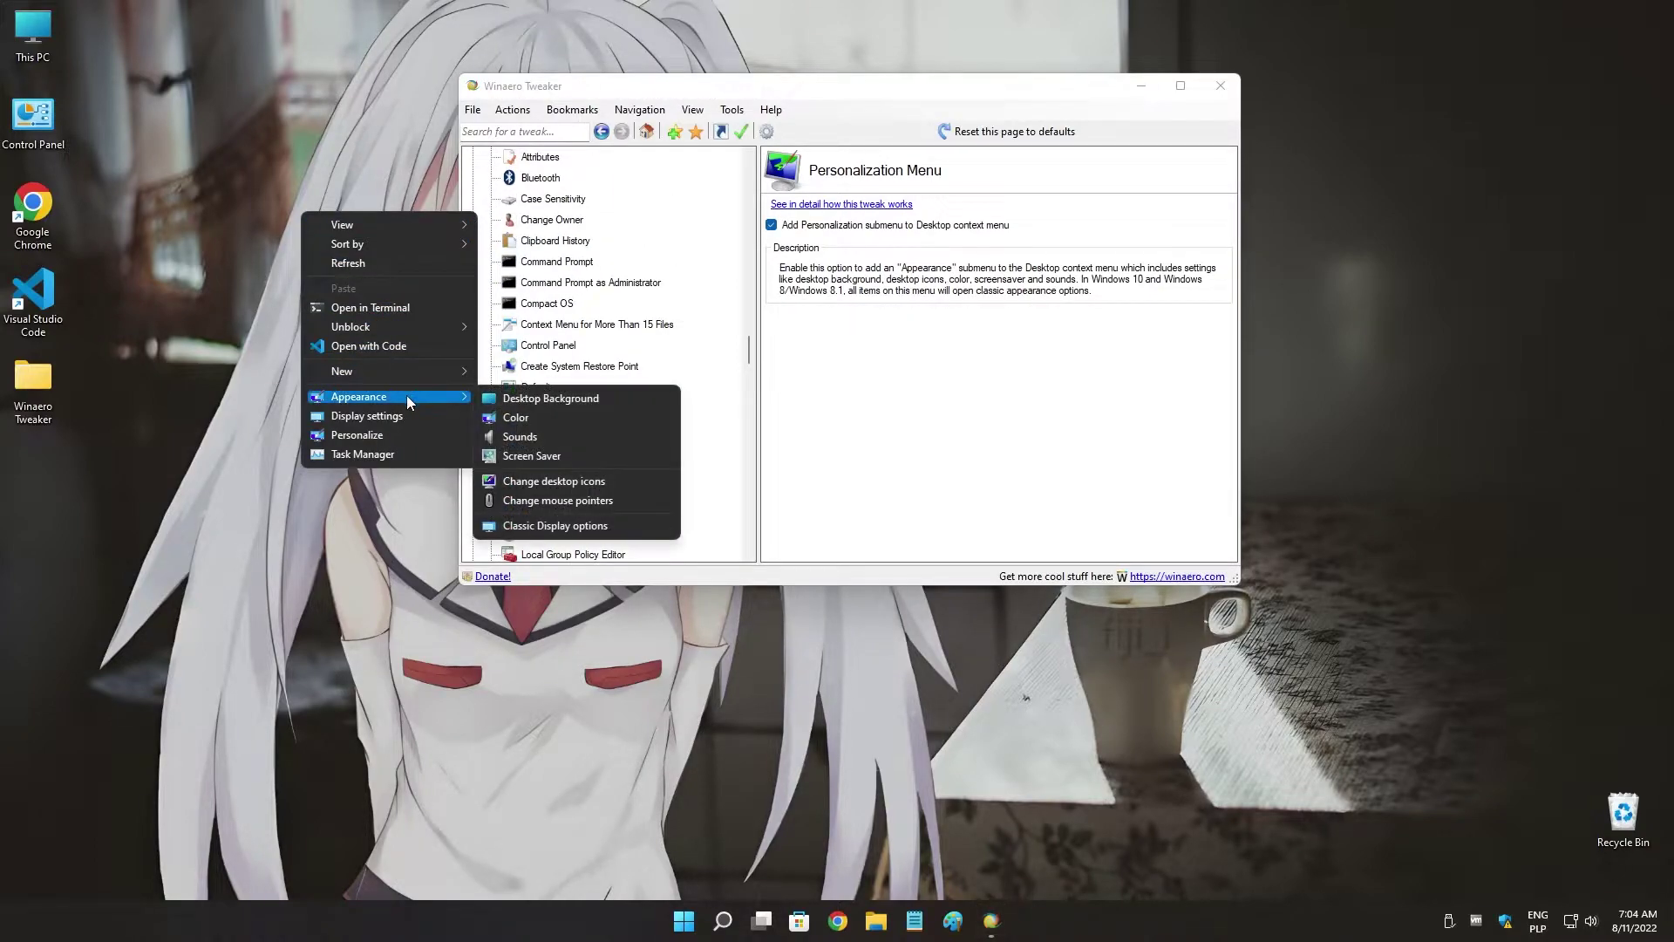
click(185, 356)
Browse down the tweak list to the Wallpaper Quality tweak.
scroll(602, 314, up, 15)
scroll(598, 301, down, 7)
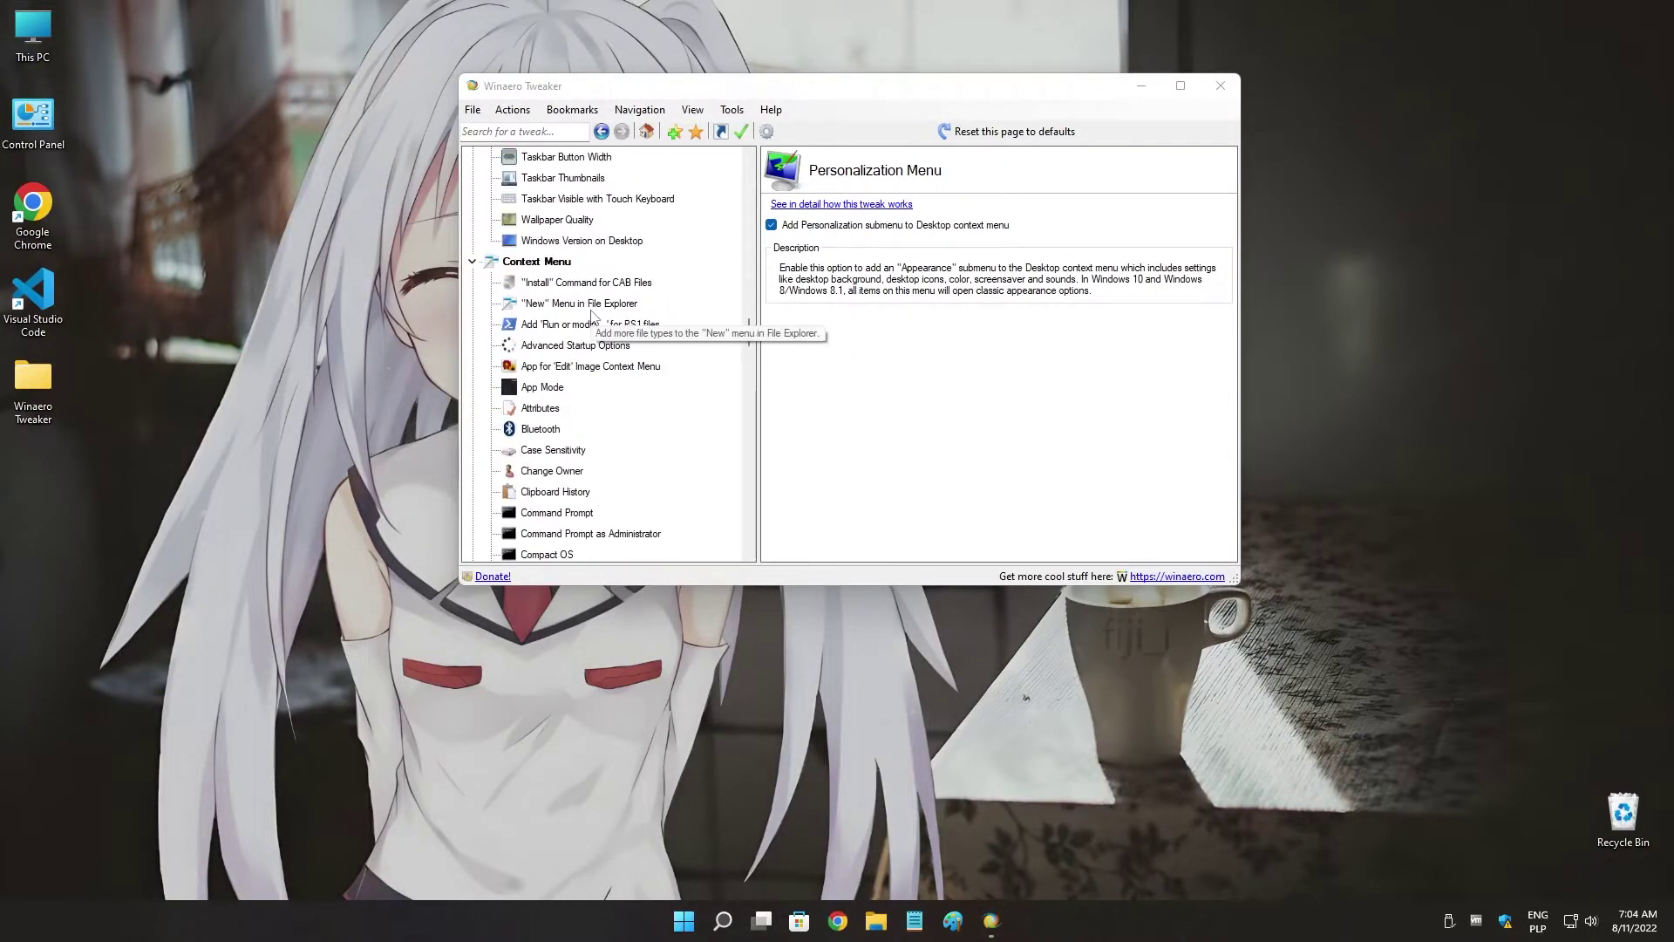
scroll(598, 301, up, 14)
scroll(598, 301, down, 2)
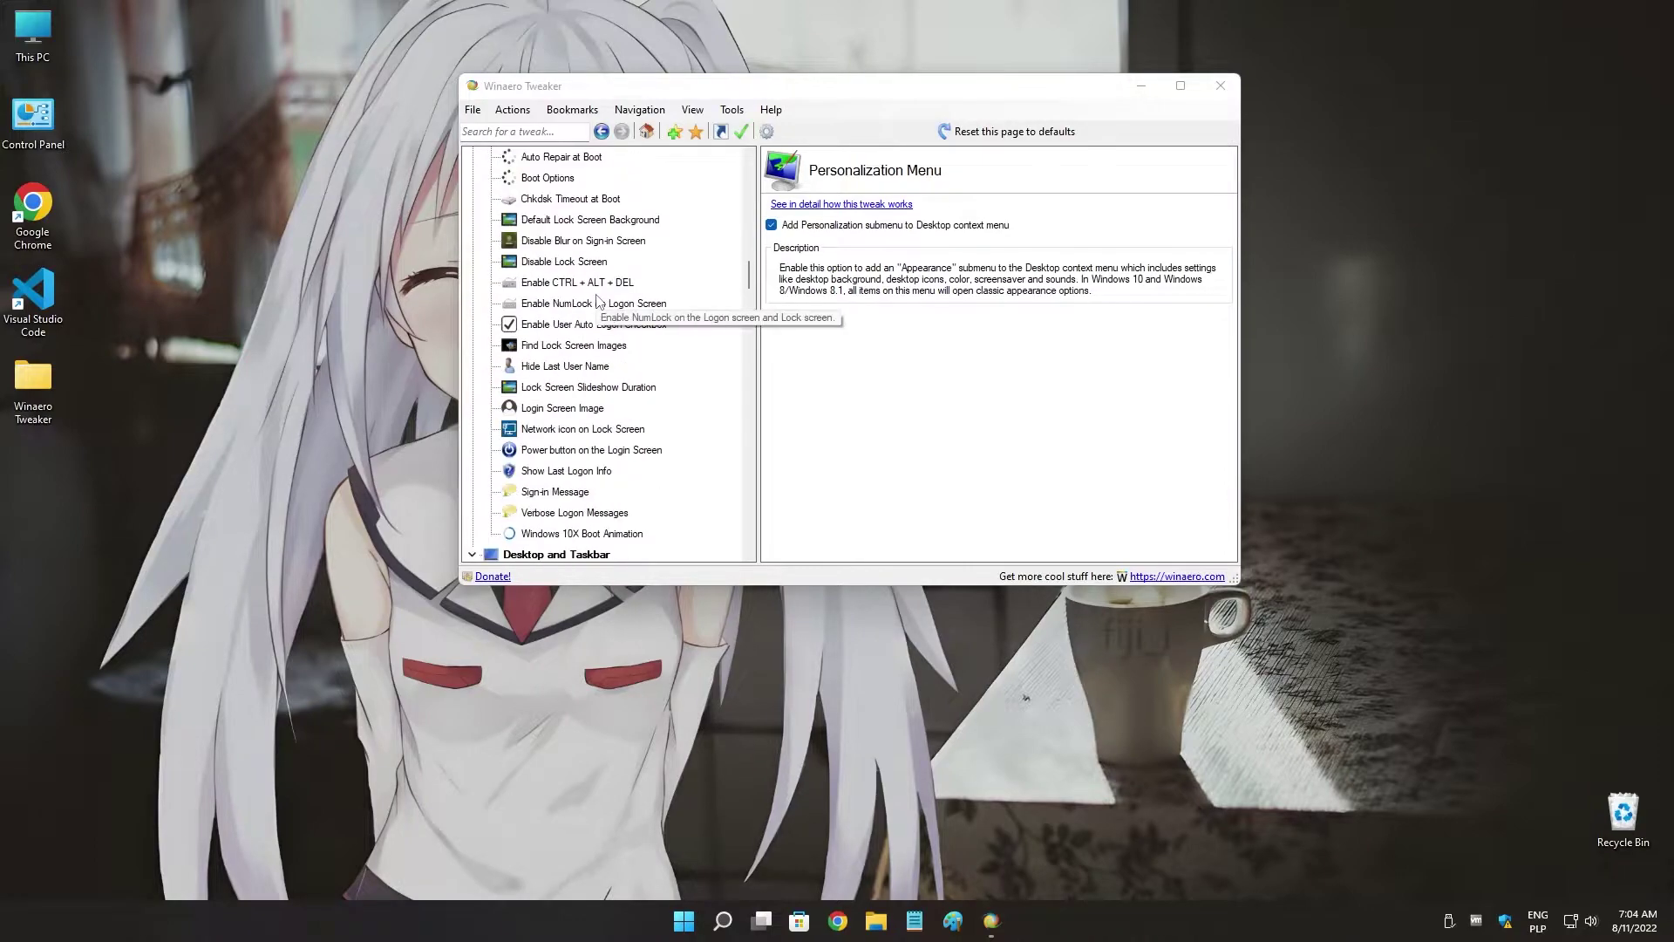
scroll(598, 301, down, 8)
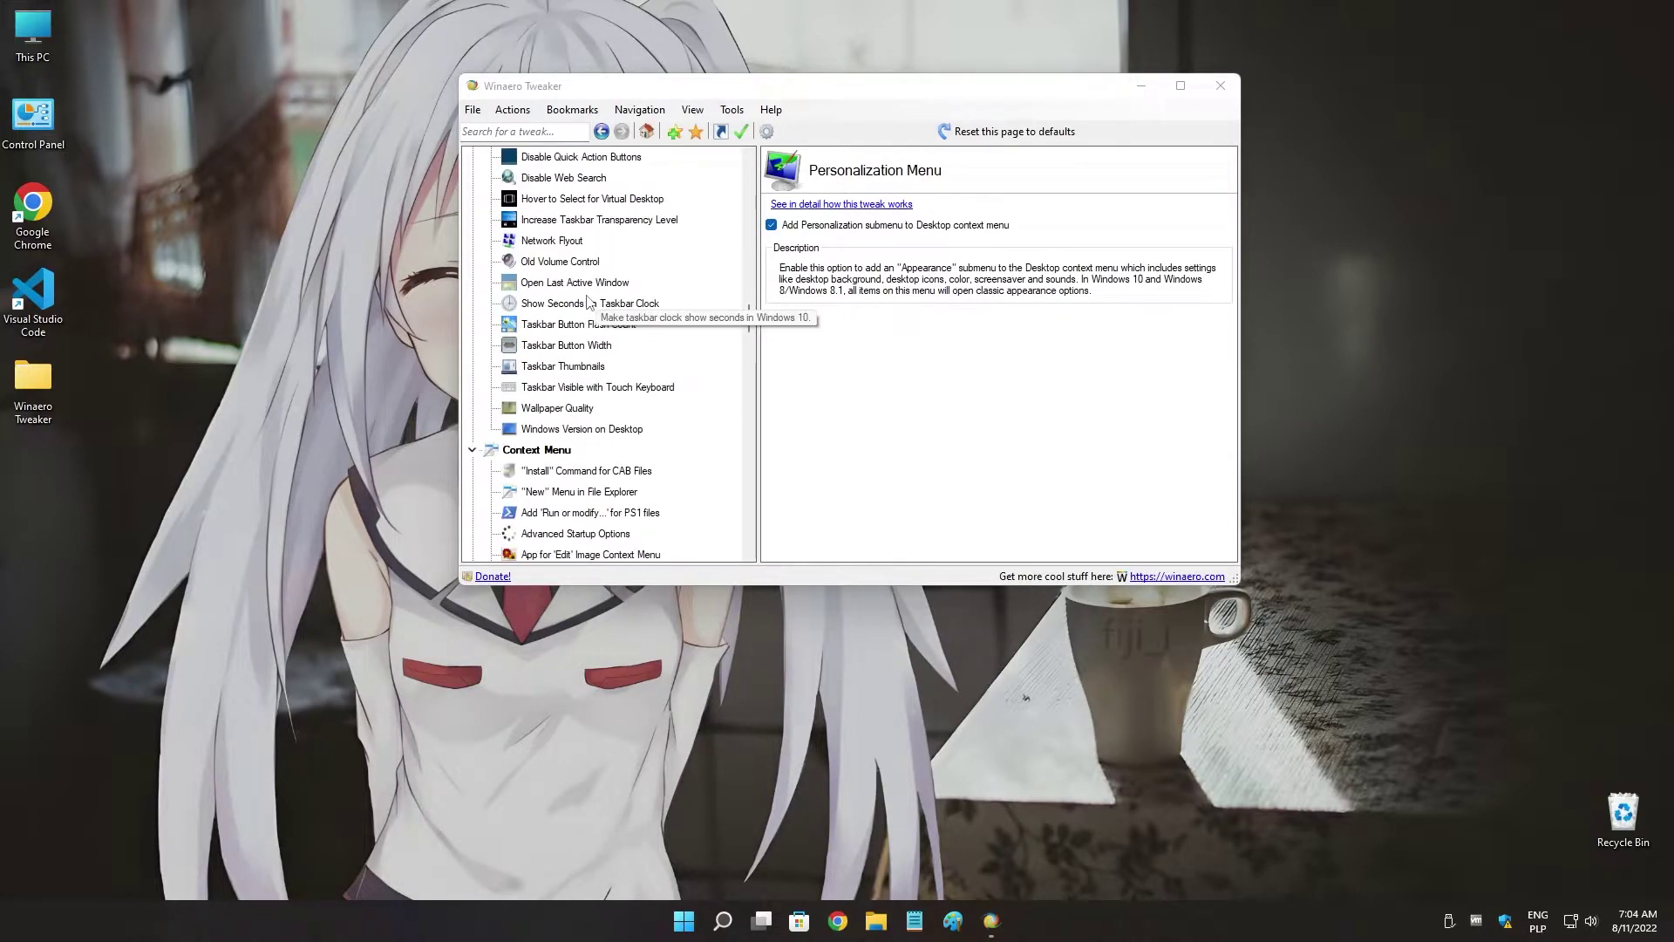
click(562, 408)
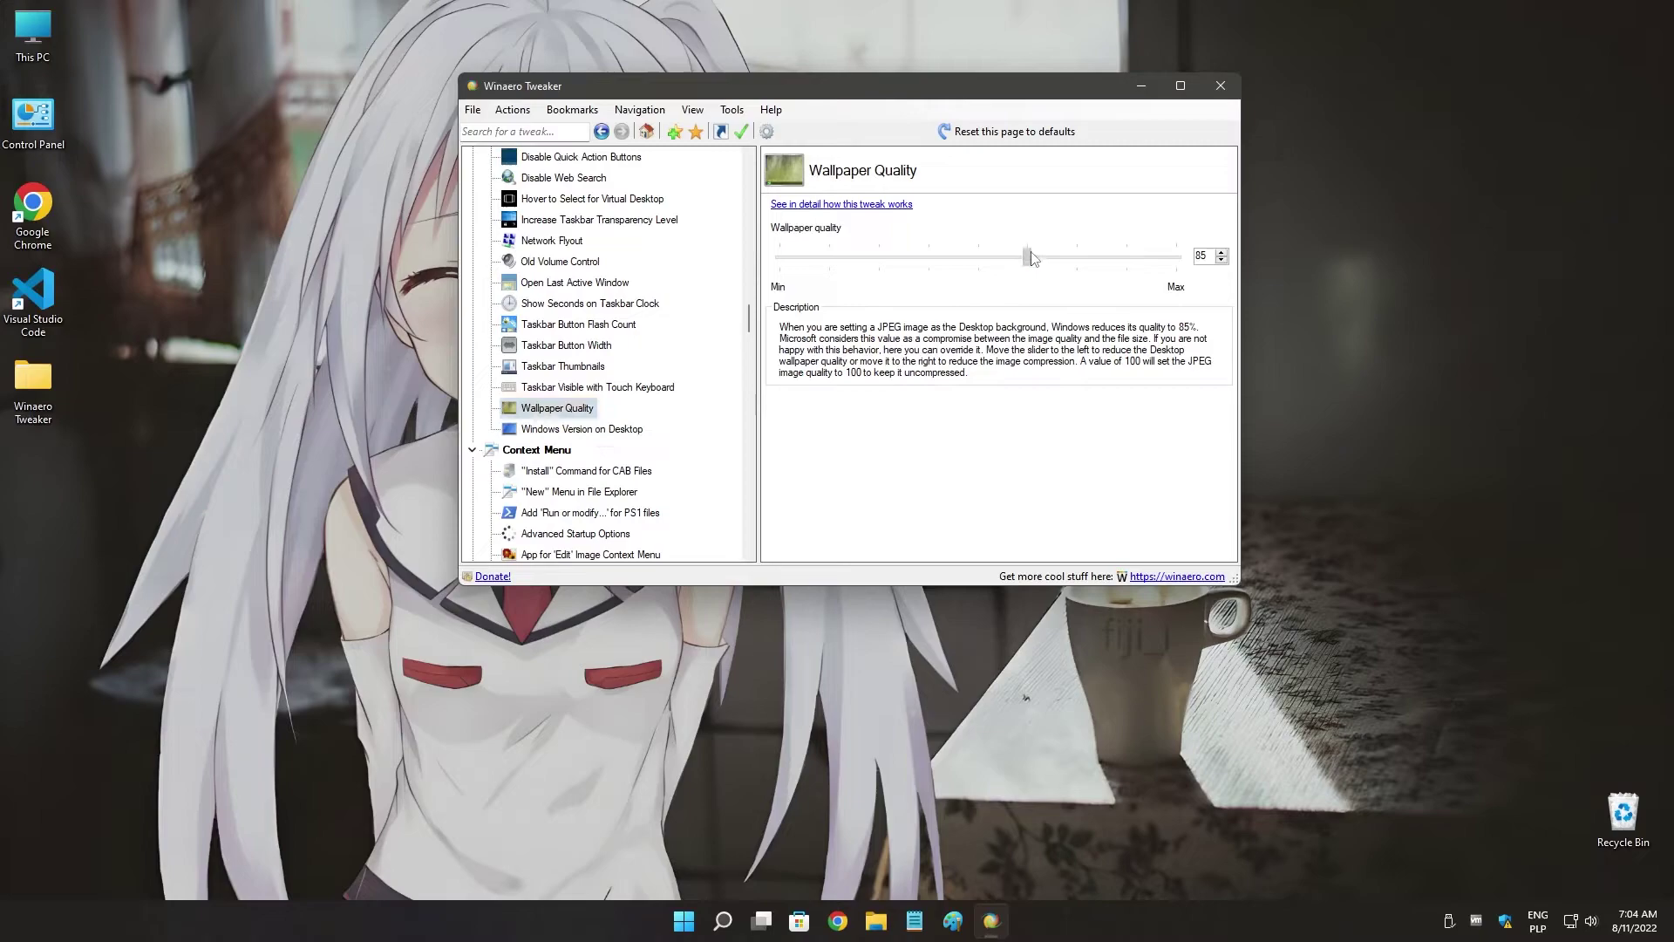
Close Winaero Tweaker and dismiss the desktop context menu.
click(1218, 86)
right_click(929, 268)
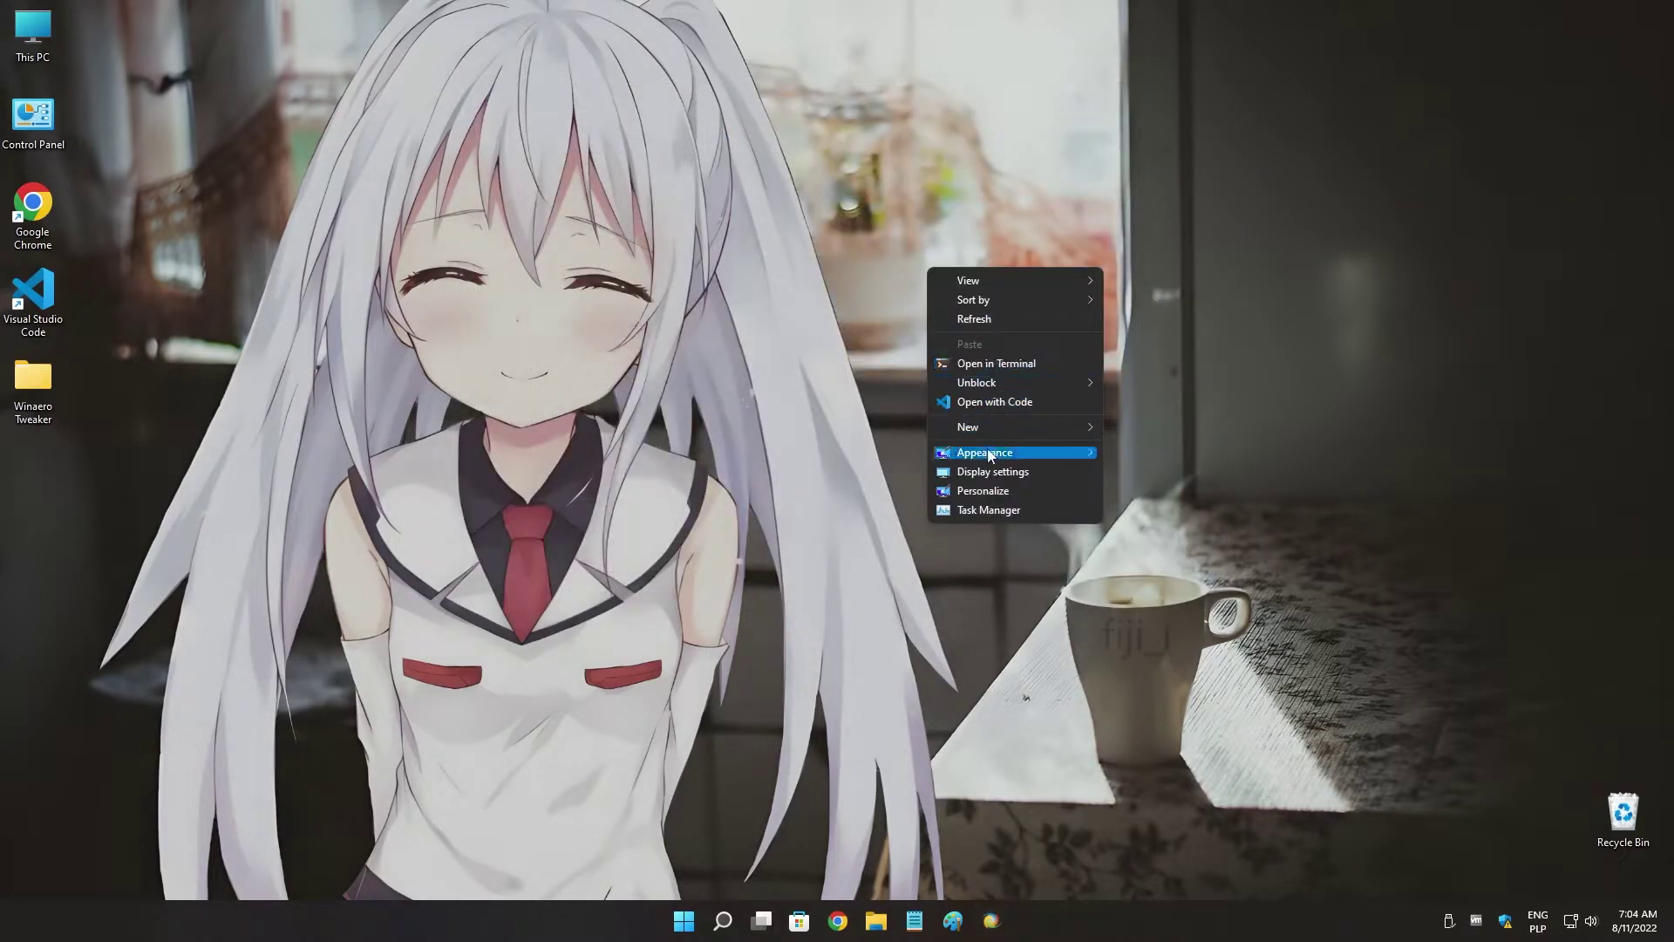
key(Escape)
key(Escape)
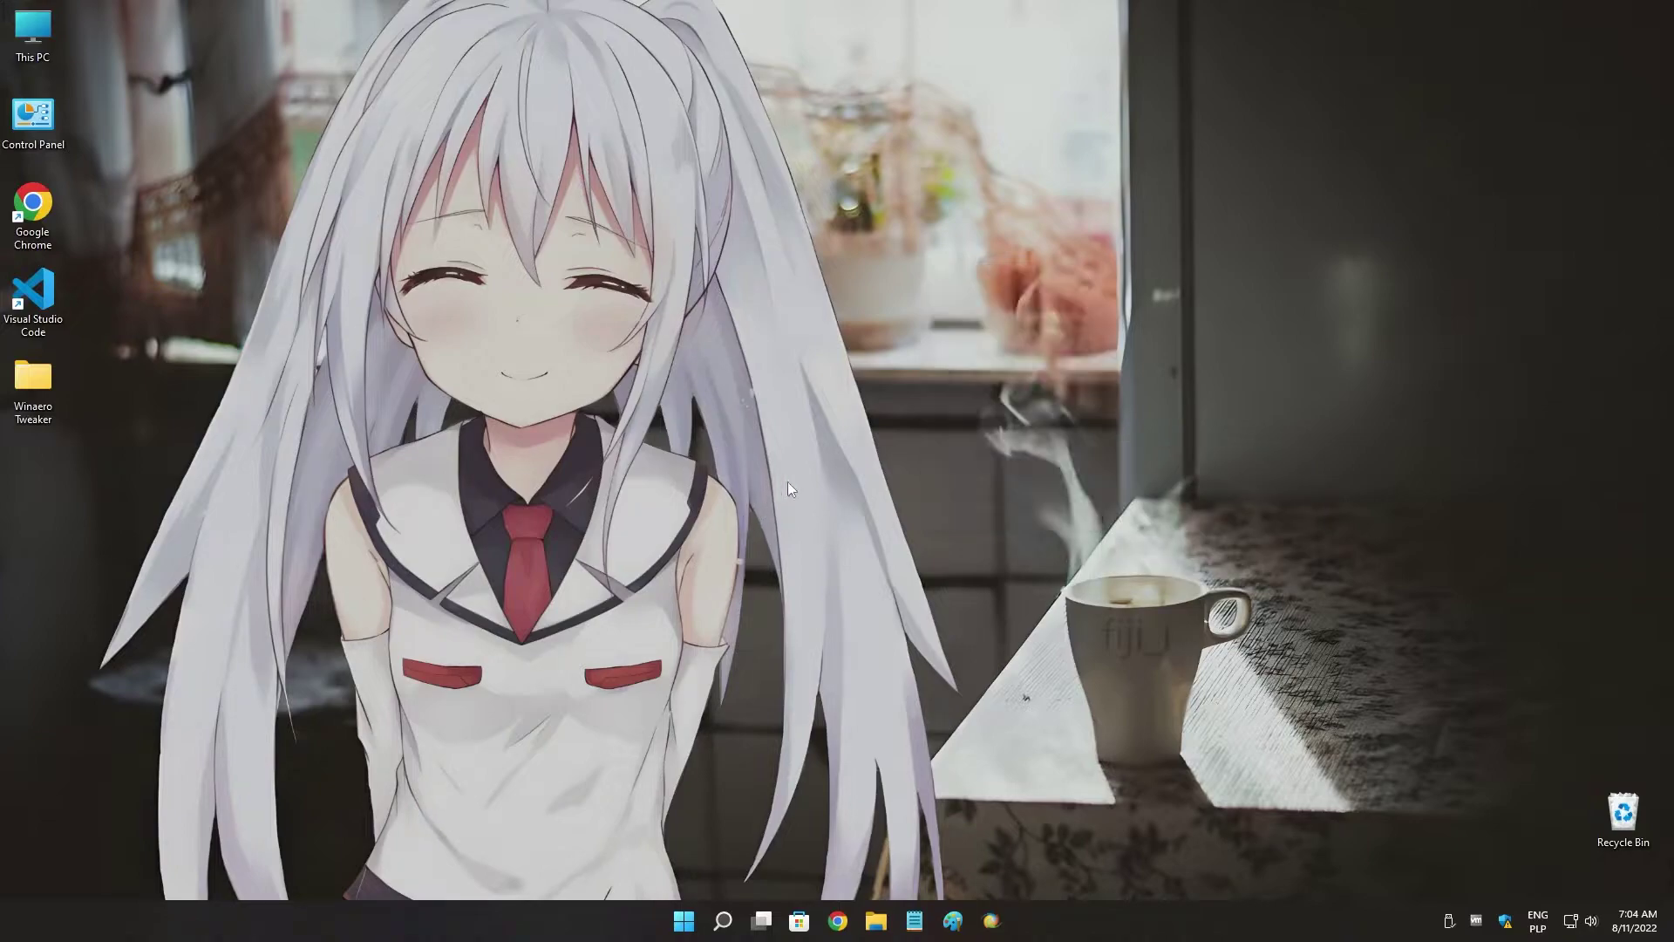
Launch Registry Editor by running regedit from the Run dialog.
key(super+r)
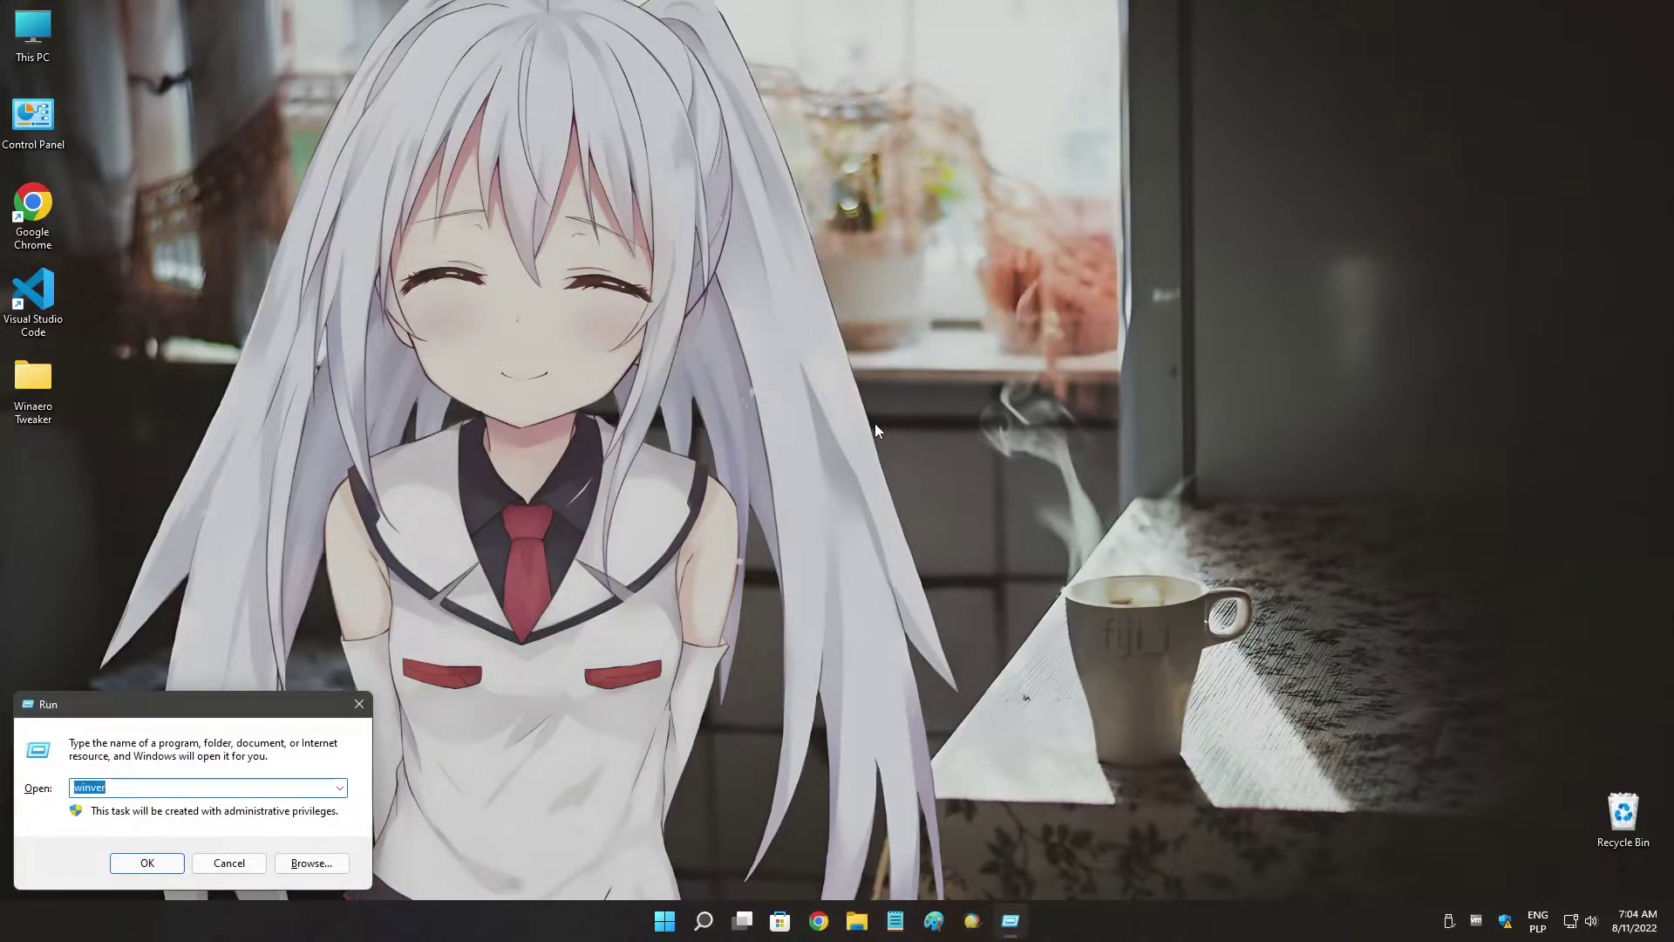
text(regedit)
key(Return)
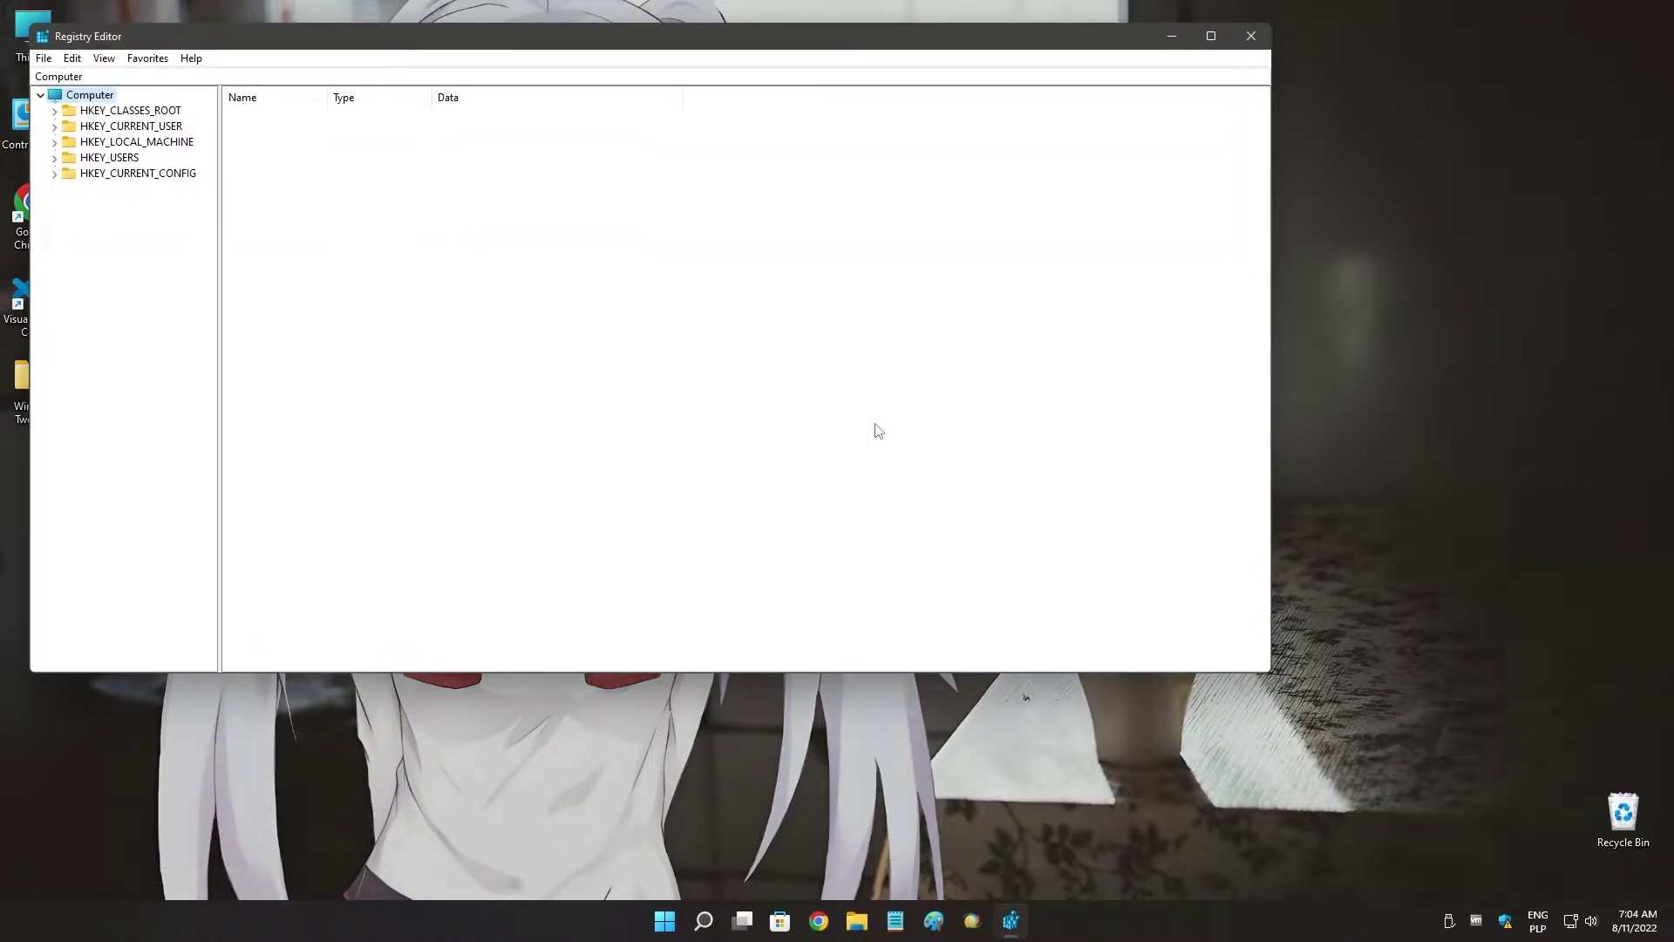
Widen the key tree, centre the Registry Editor window and expand HKEY_CLASSES_ROOT.
drag(219, 340, 428, 362)
drag(496, 47, 751, 126)
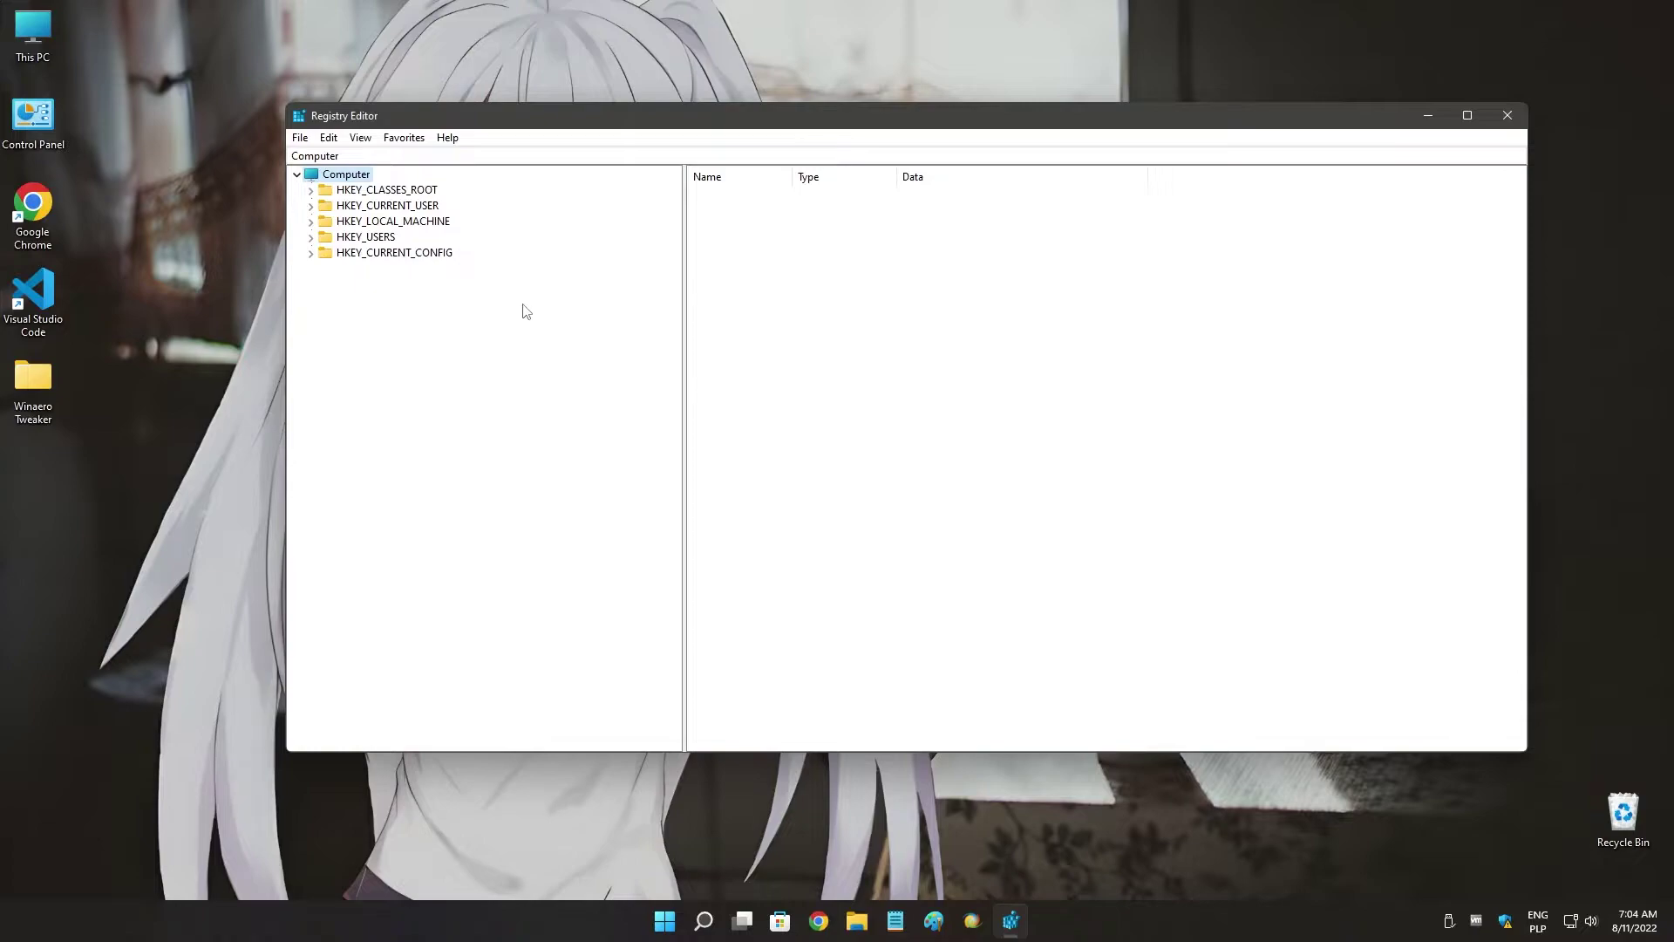
click(397, 190)
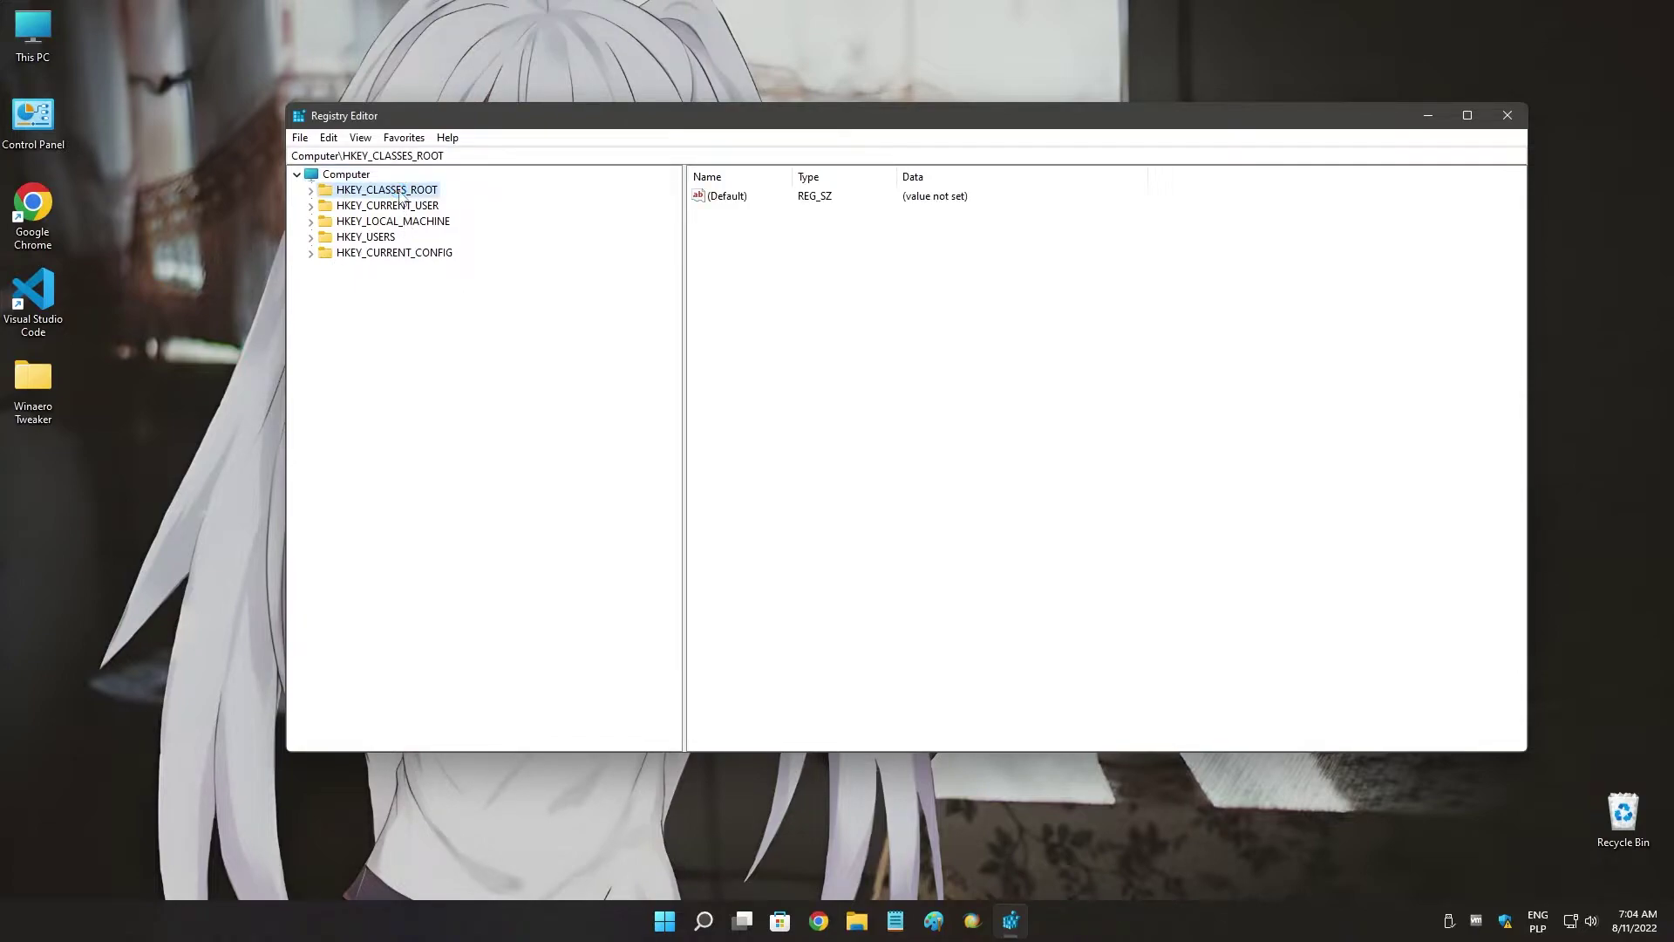
double_click(400, 191)
scroll(408, 388, down, 10)
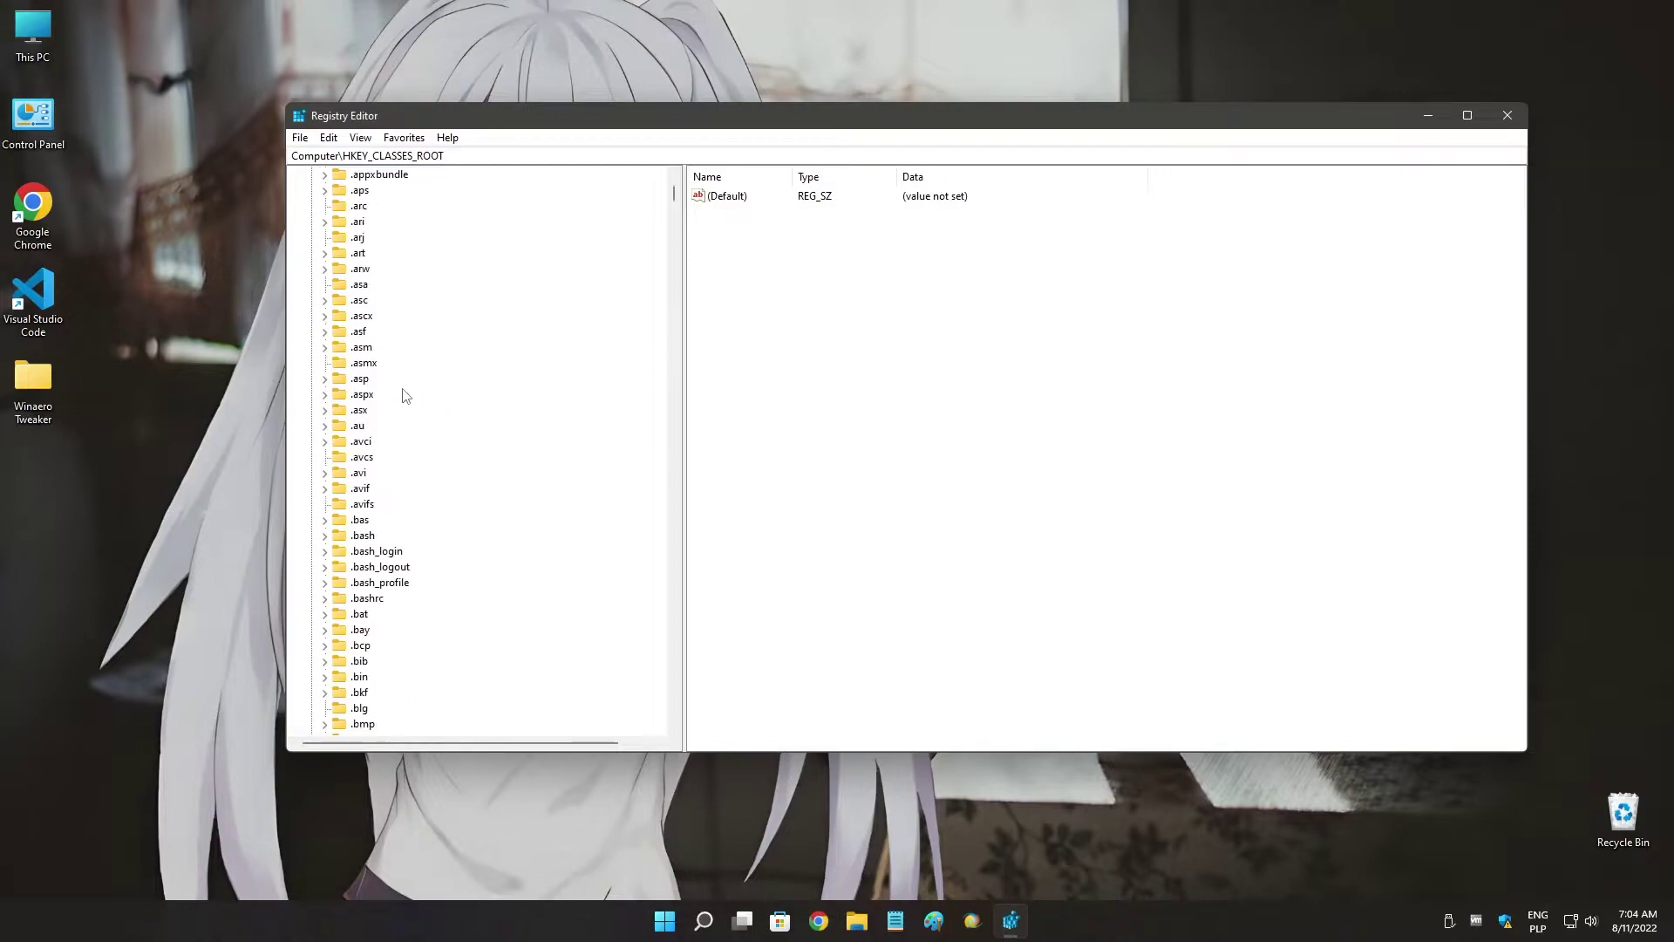
scroll(405, 395, up, 10)
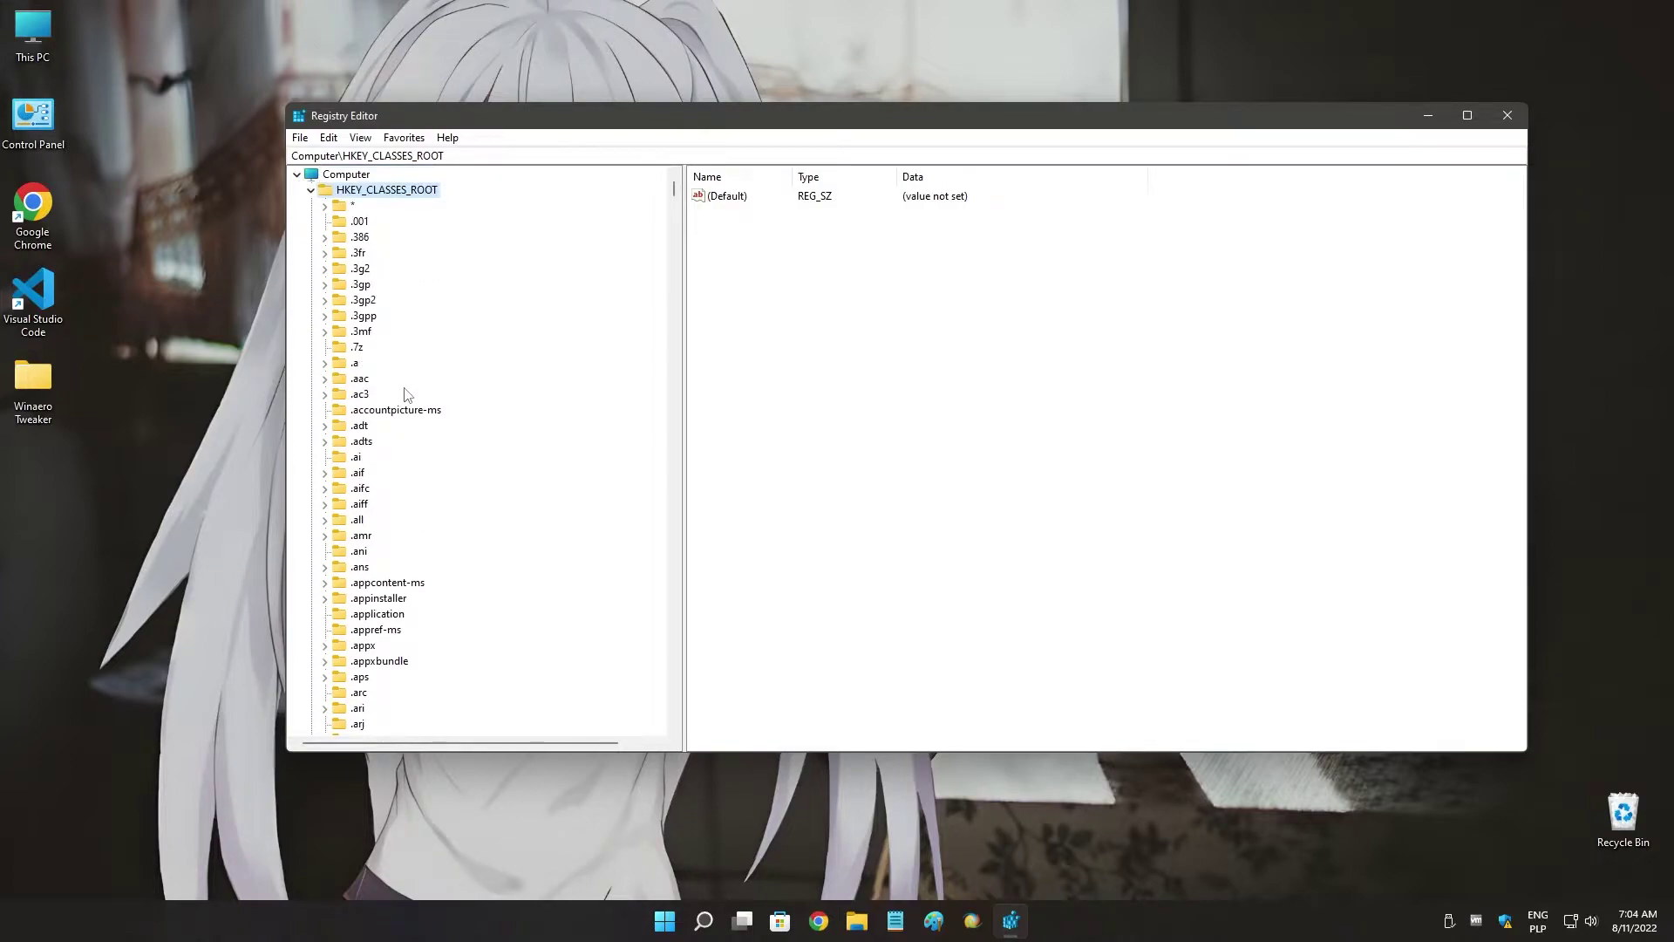
Jump to HKEY_CLASSES_ROOT\DesktopBackground via the address bar and expand its Shell key.
click(494, 155)
text(\Desk)
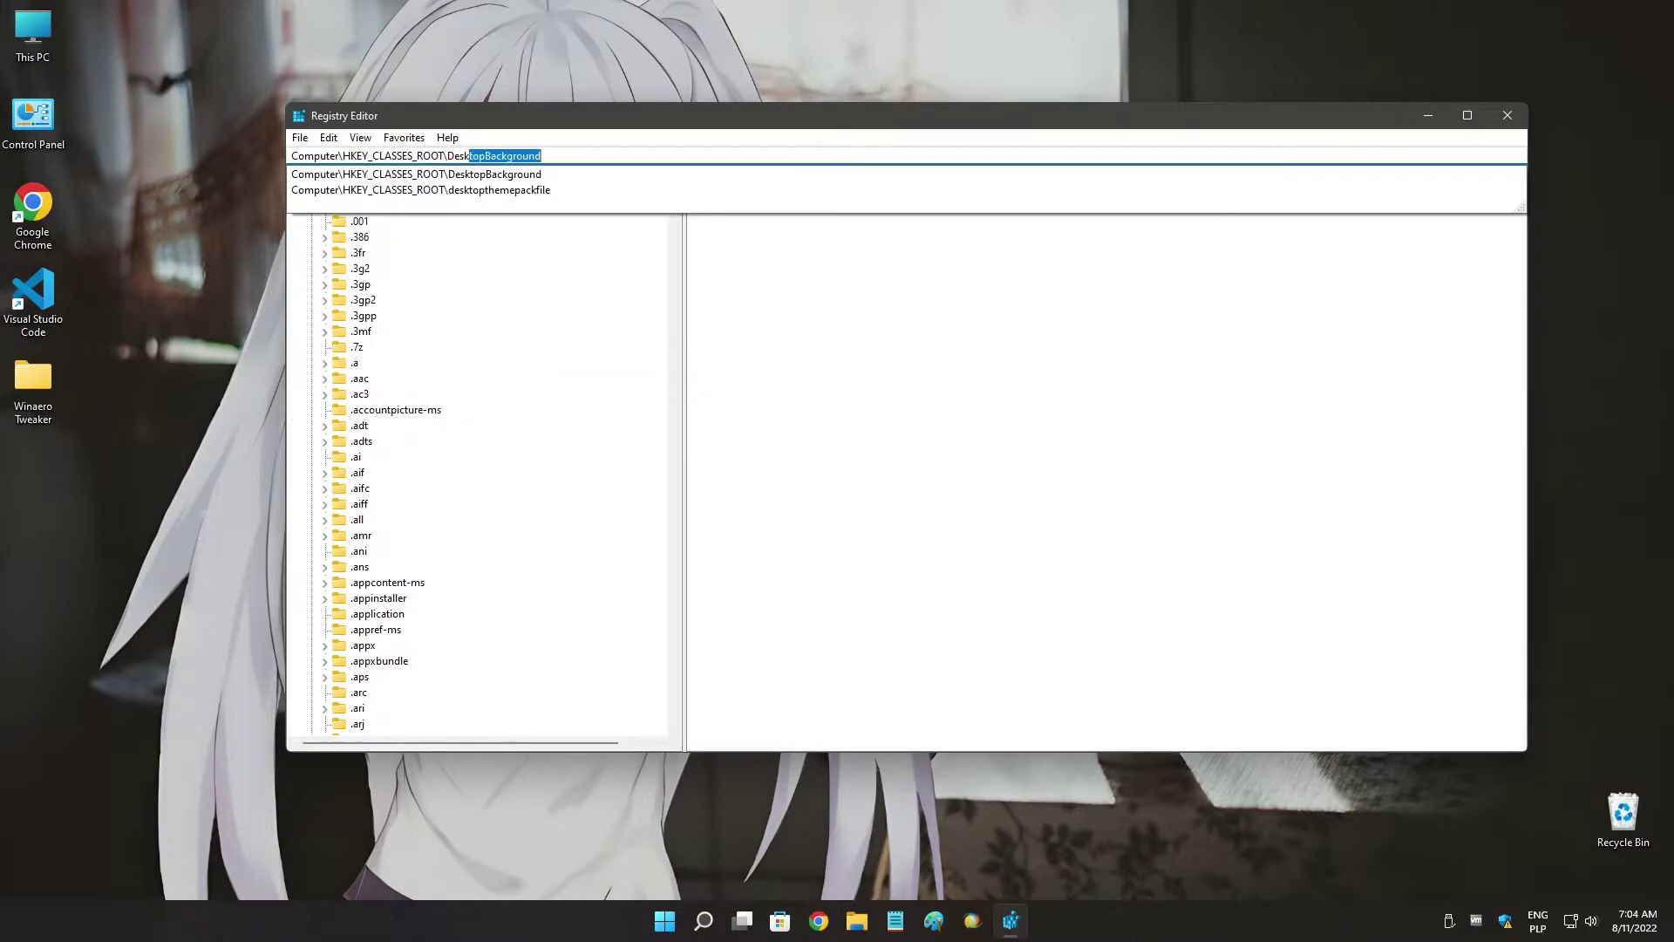
key(Return)
scroll(531, 377, down, 5)
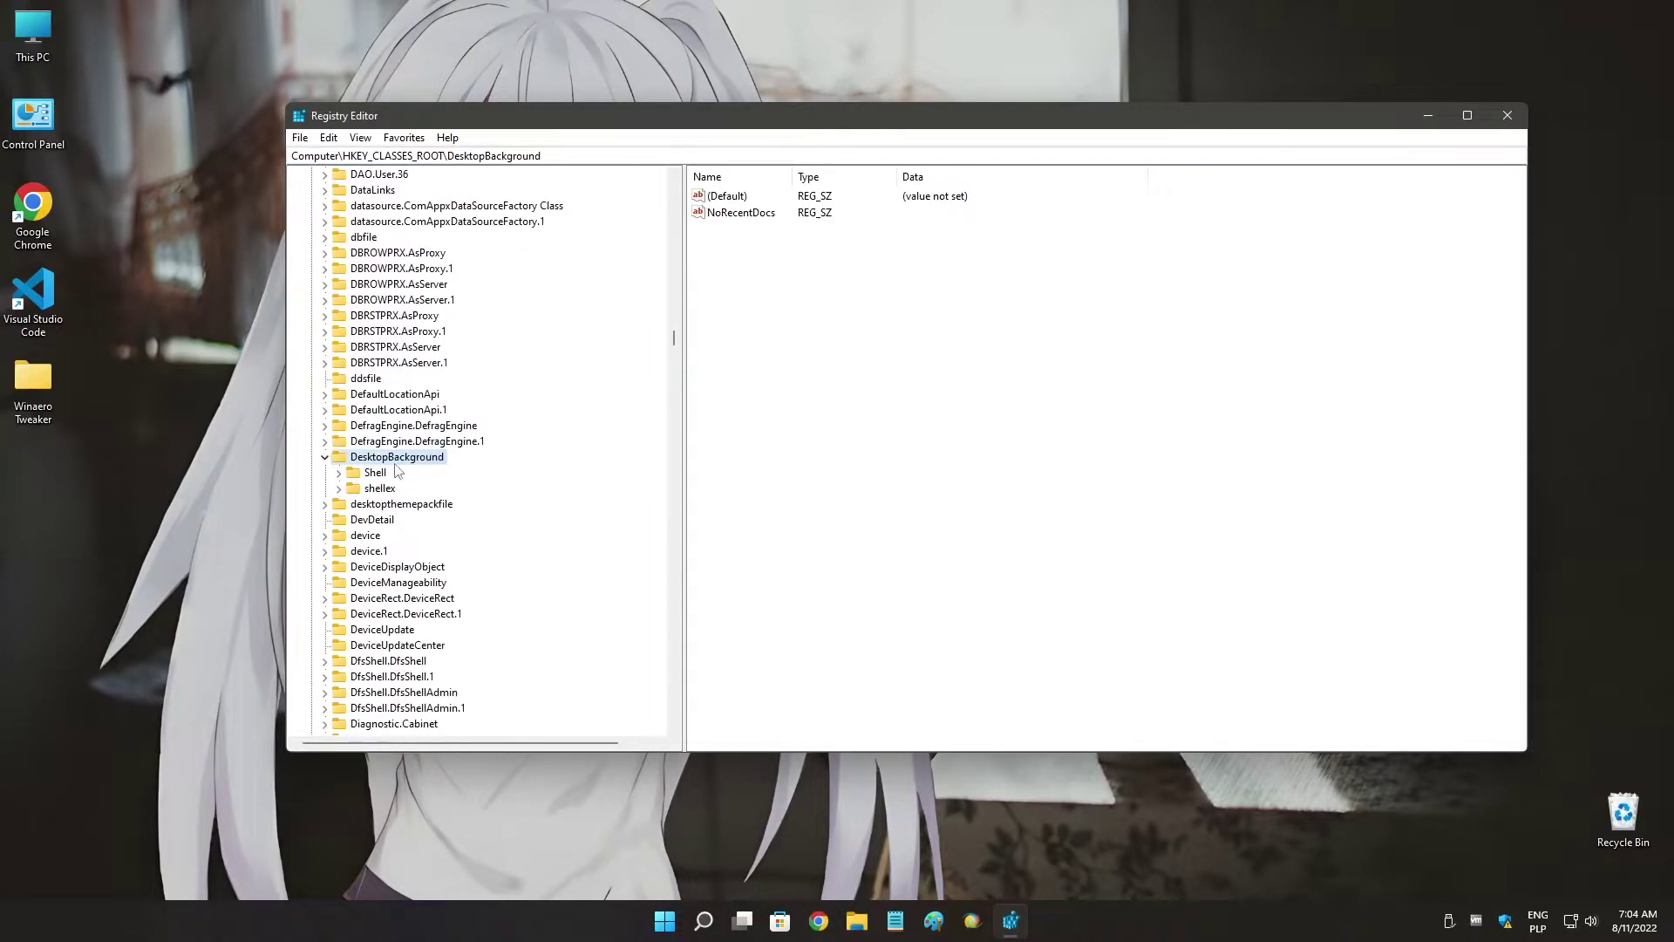
double_click(375, 473)
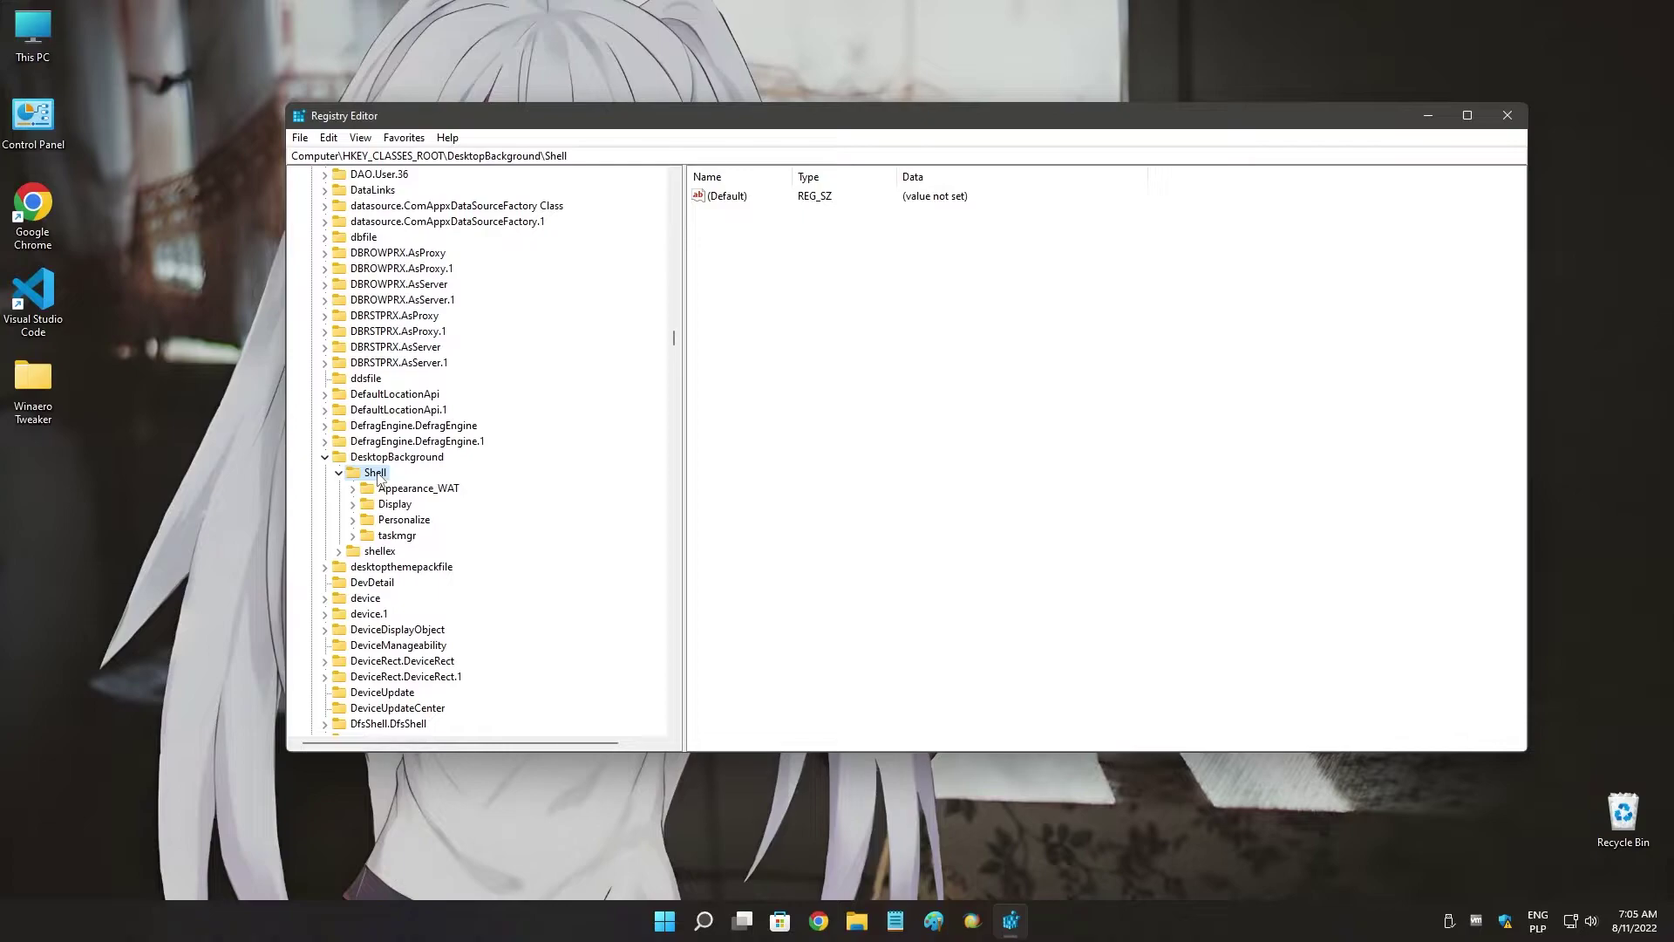
scroll(377, 481, down, 1)
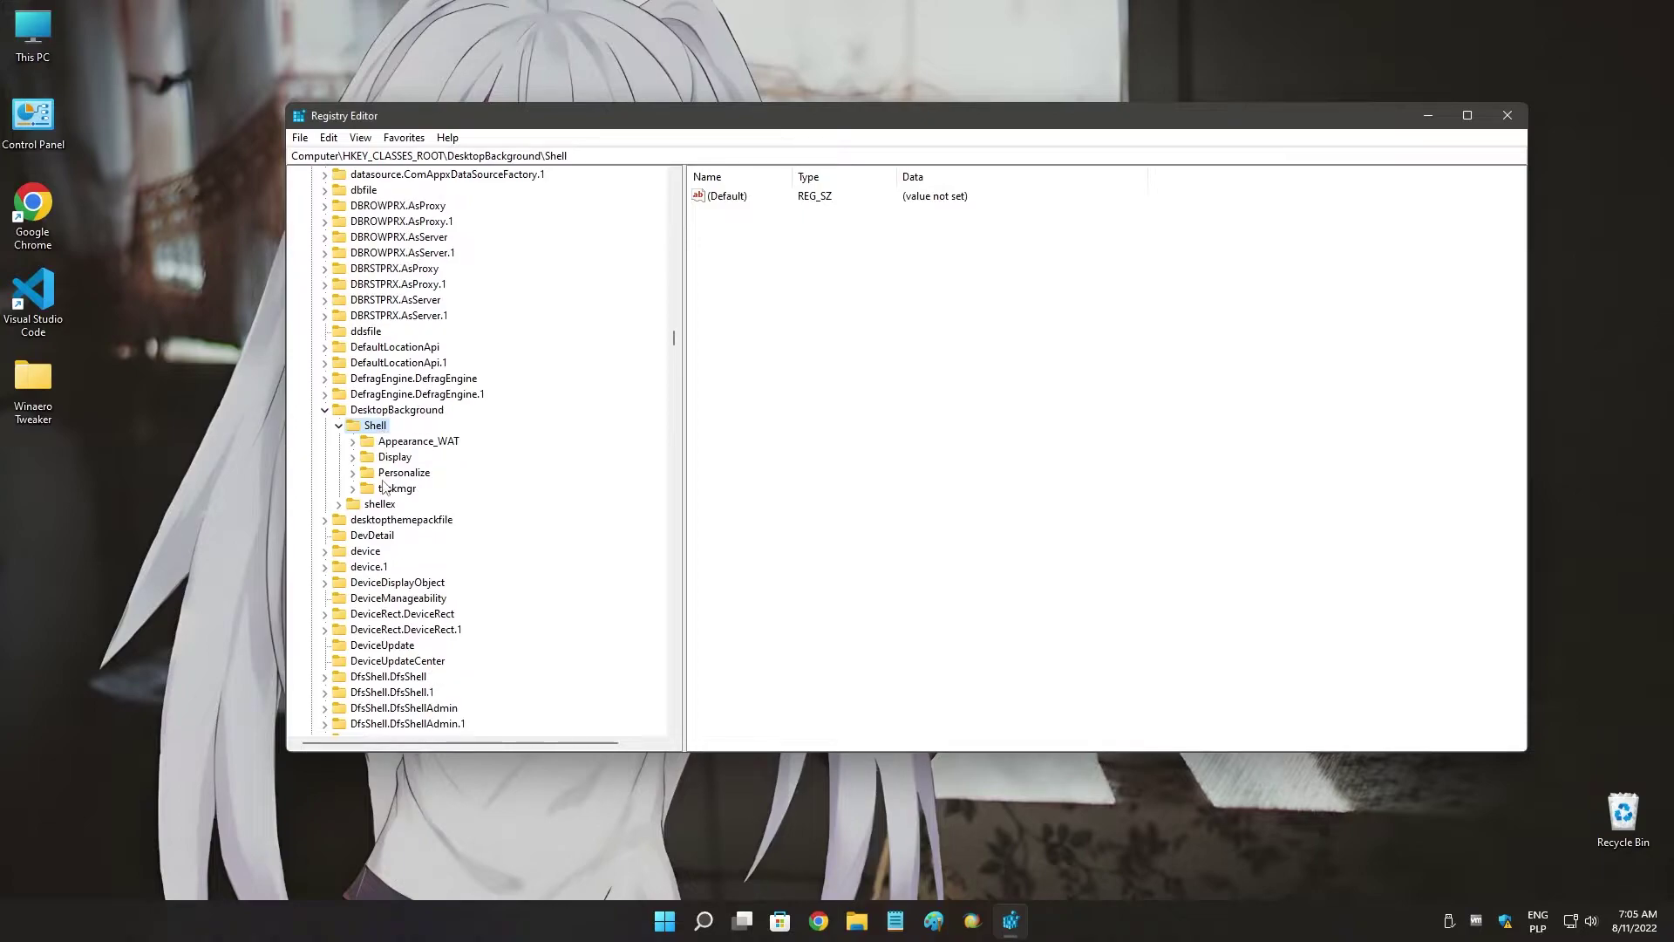
Create a new key named chrome under DesktopBackground\Shell.
right_click(376, 427)
mouse_move(489, 455)
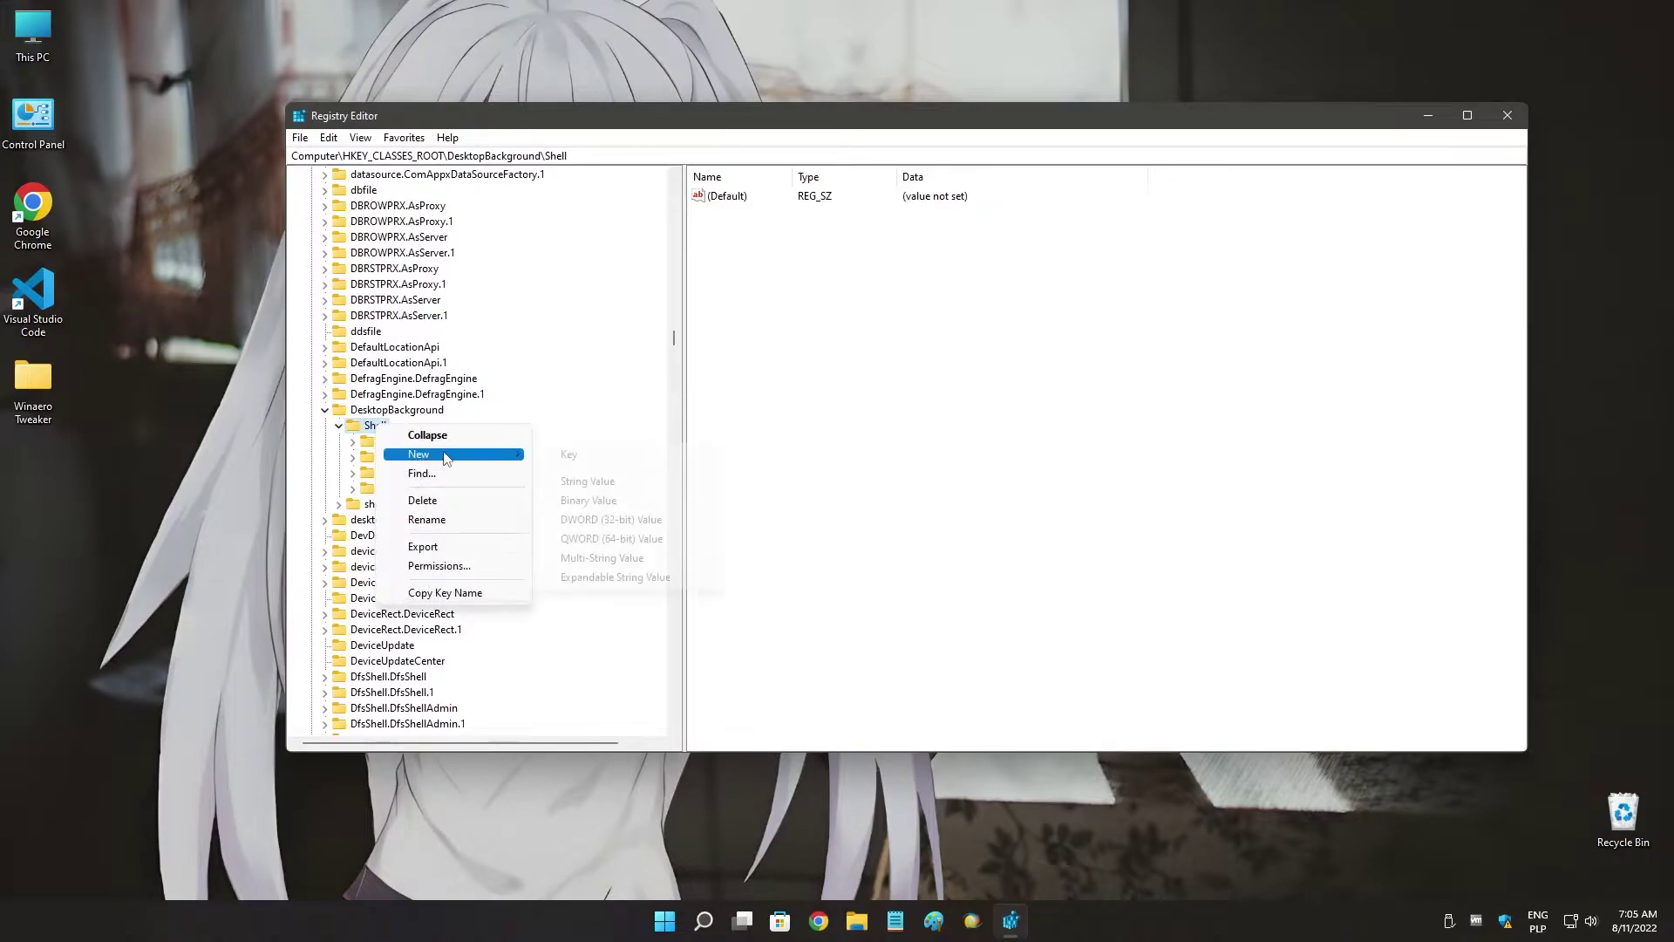
click(566, 455)
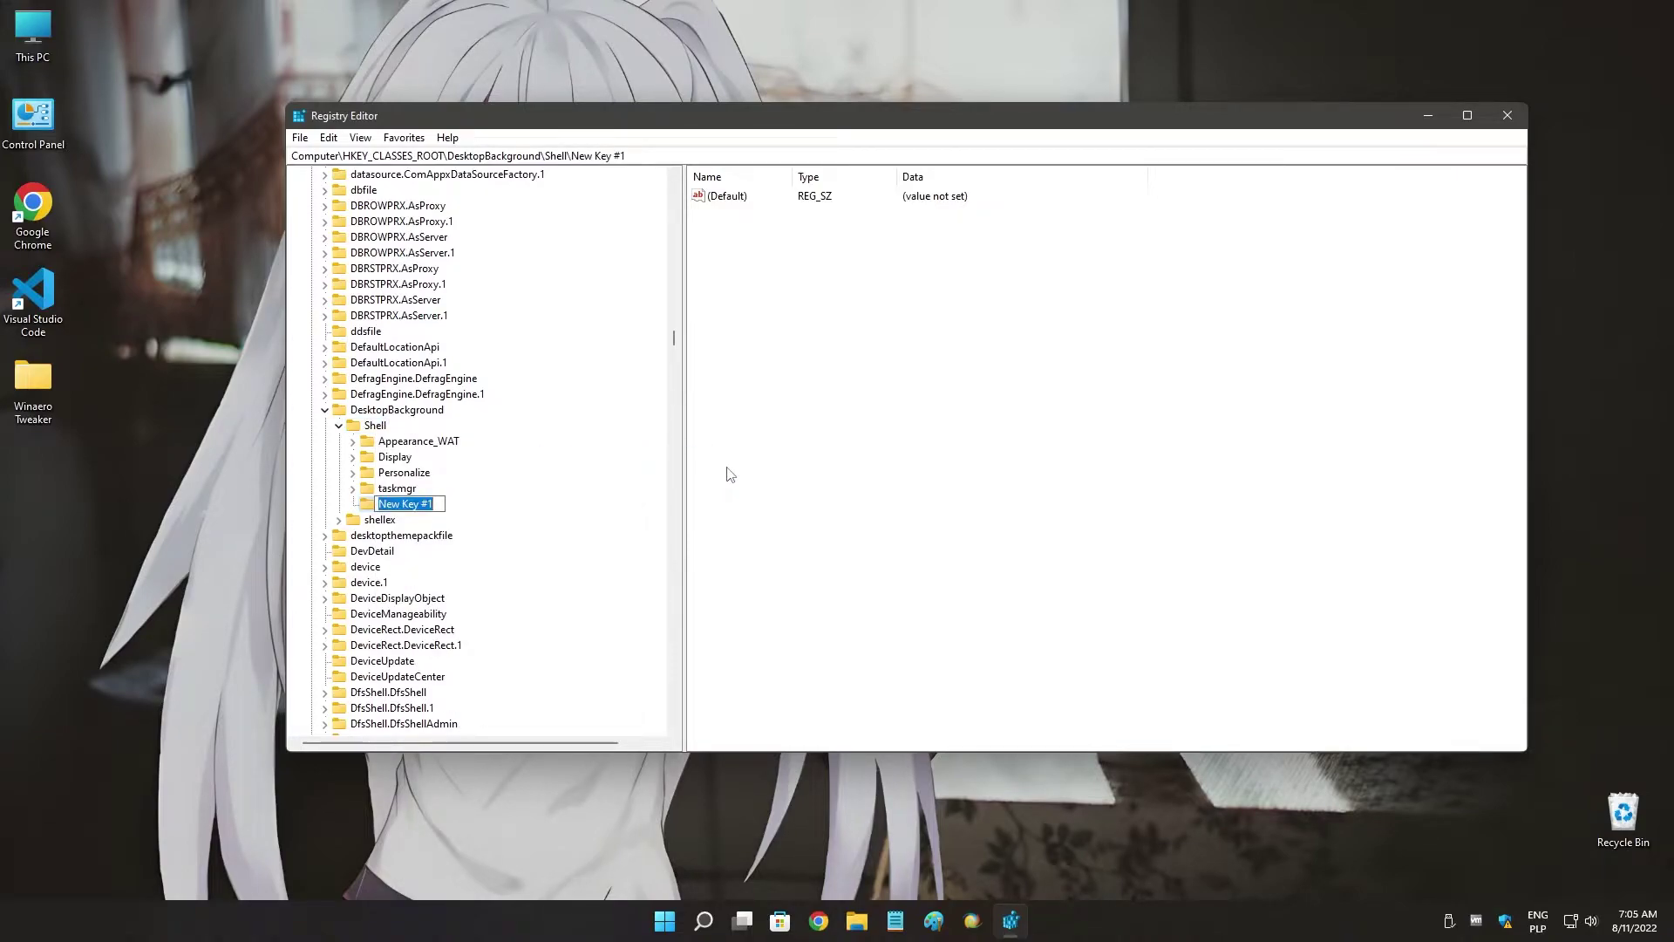
text(chrome)
key(Return)
Add a string value named Icon to the chrome key.
right_click(864, 327)
mouse_move(903, 330)
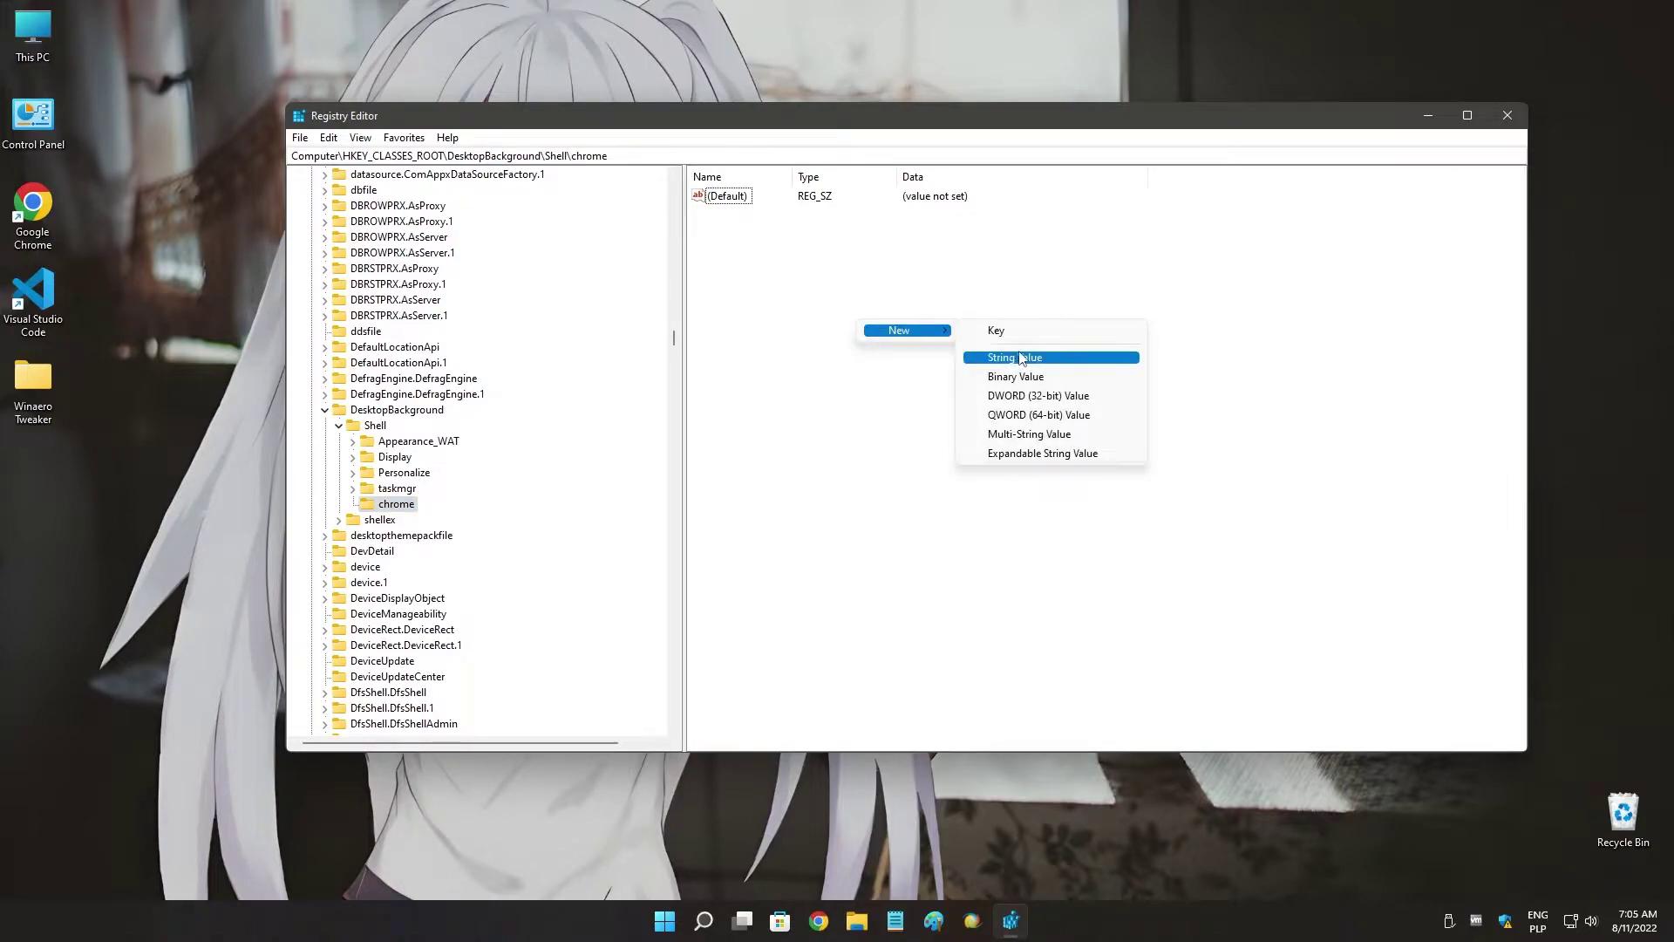
click(1047, 359)
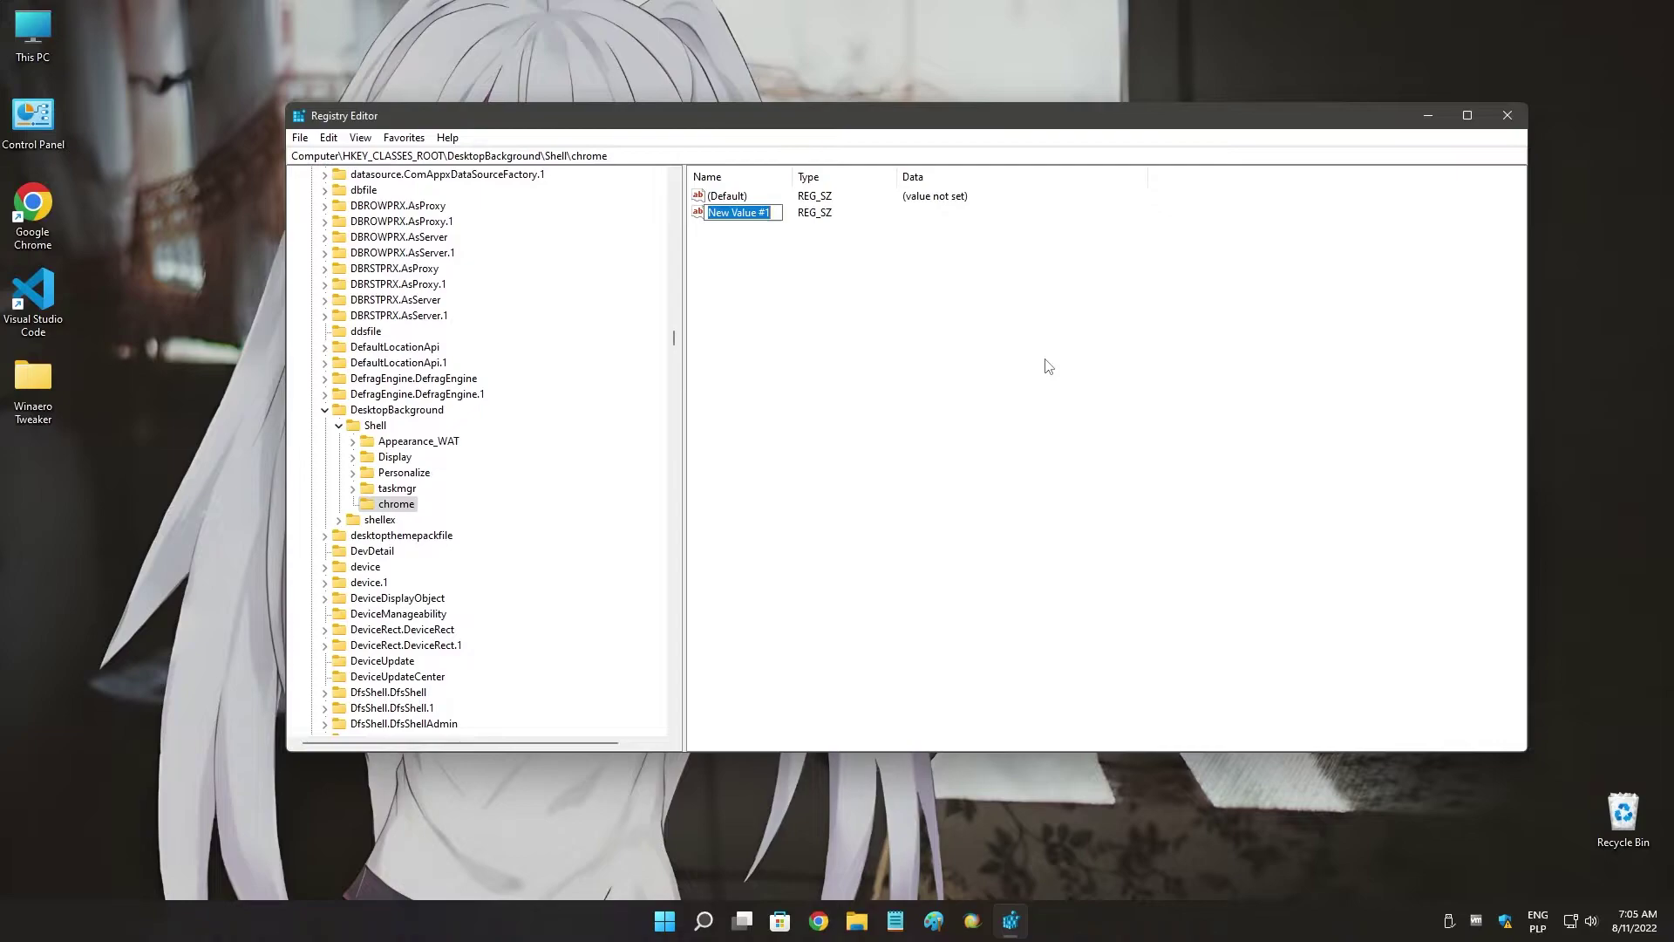
text(Icon)
key(Return)
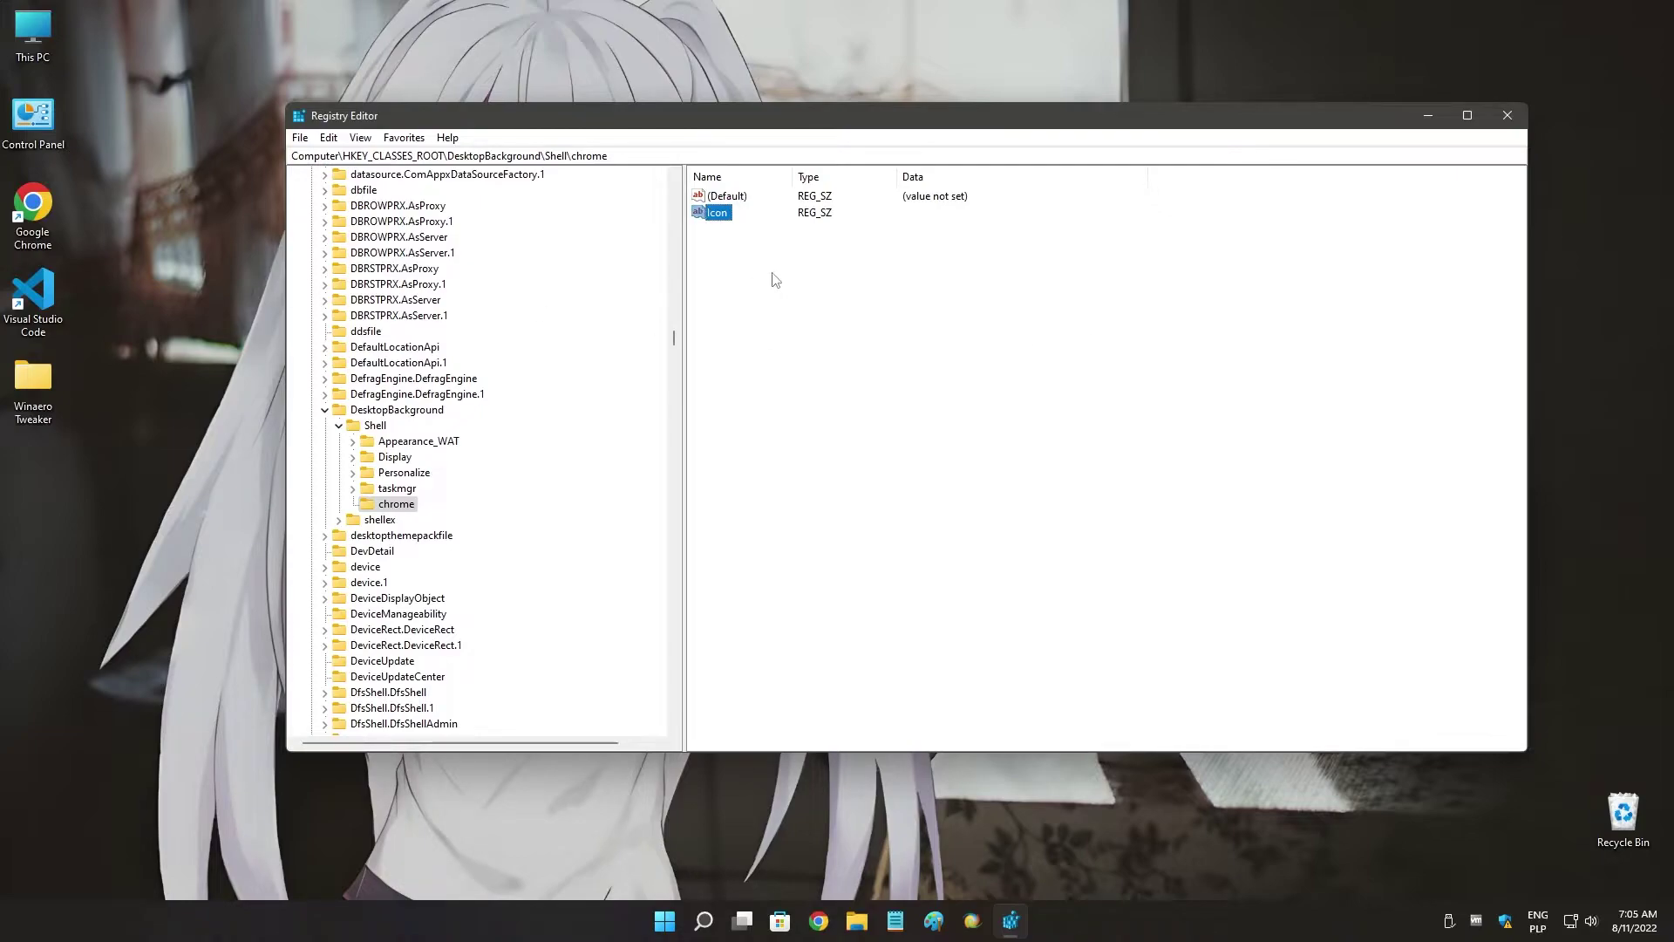
Open Chrome's Application folder from the desktop shortcut's Properties via Open File Location.
drag(757, 116, 817, 71)
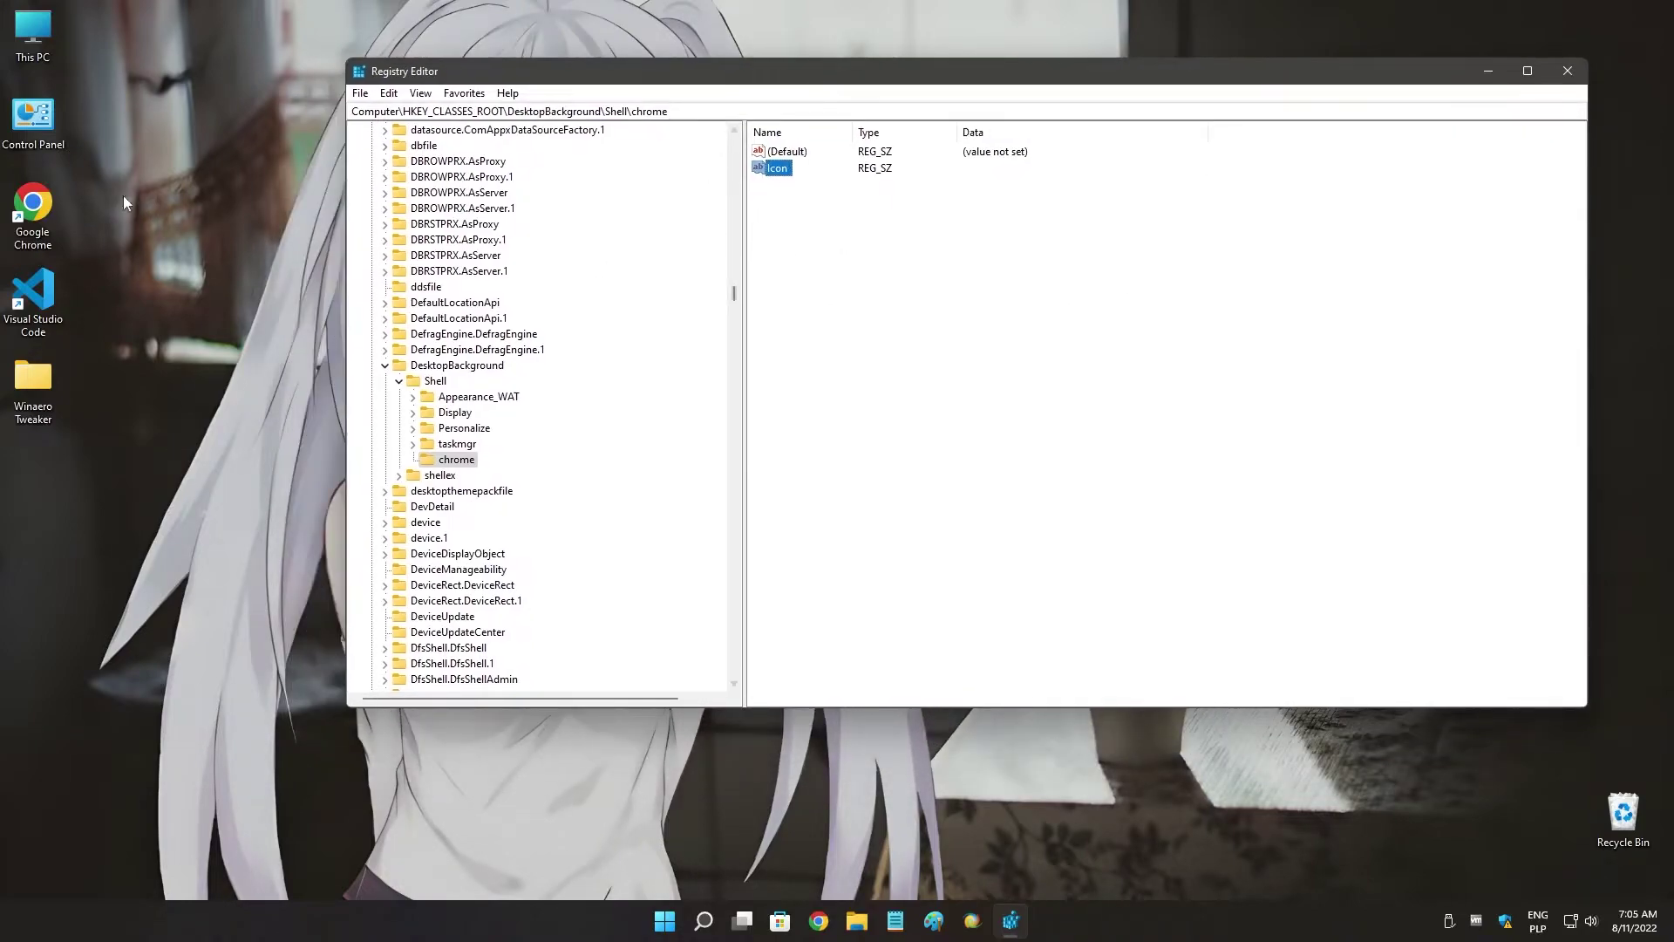
right_click(36, 202)
click(205, 639)
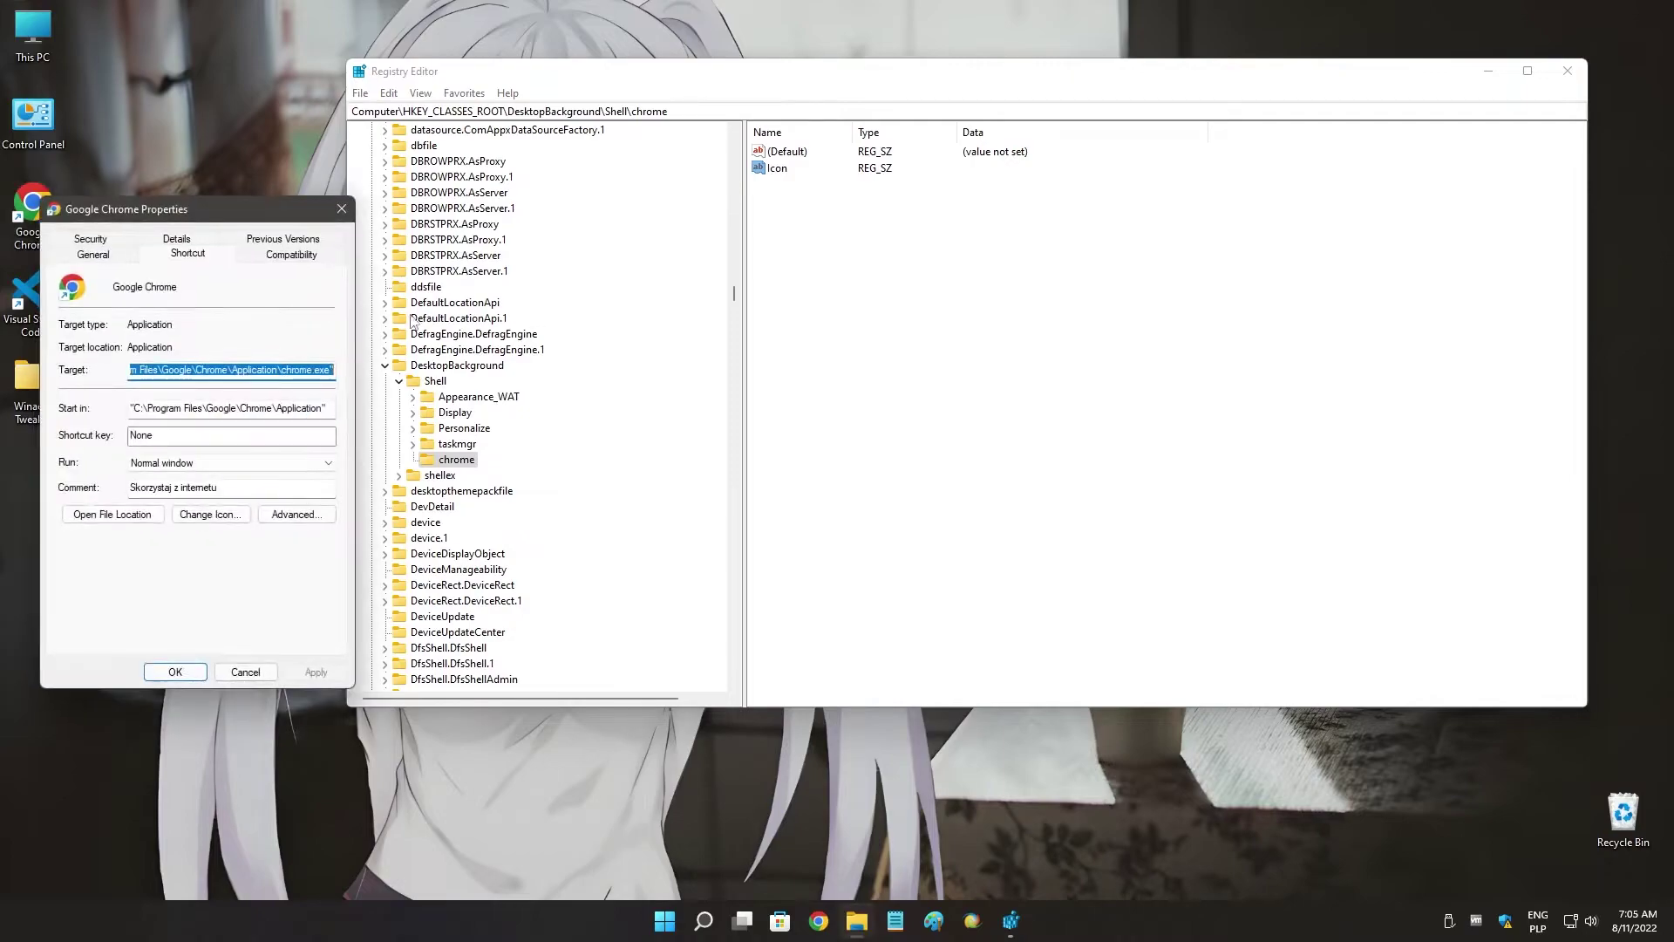
click(112, 515)
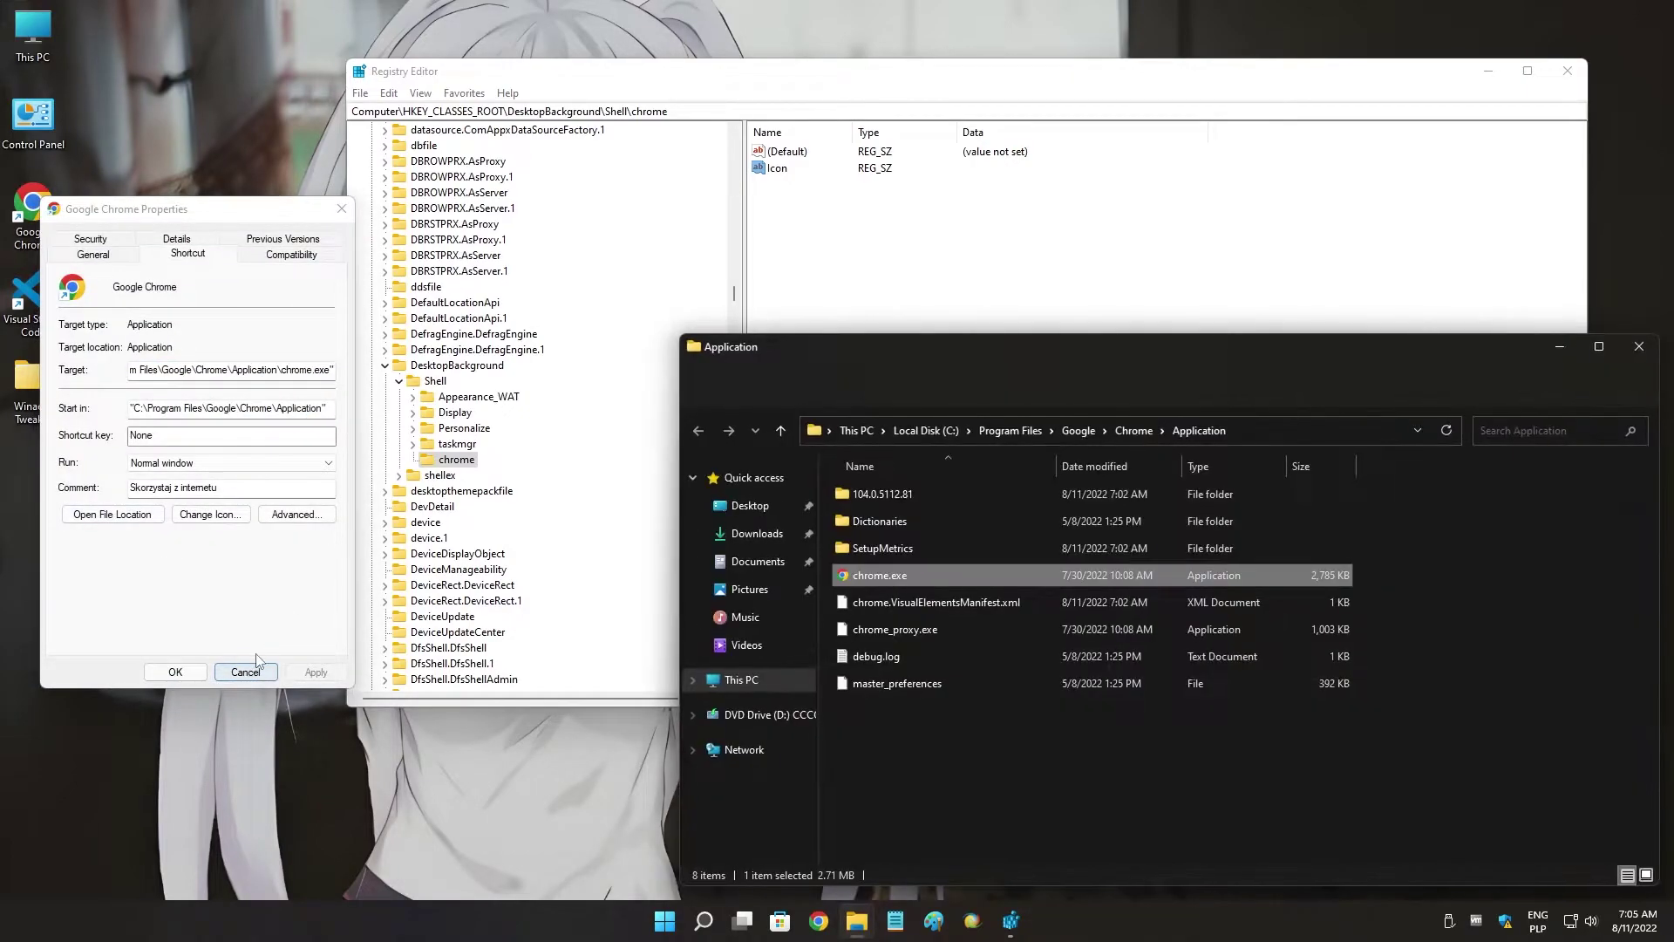
click(245, 671)
Look through the File Explorer view options, more-actions menu and folder options.
click(1175, 384)
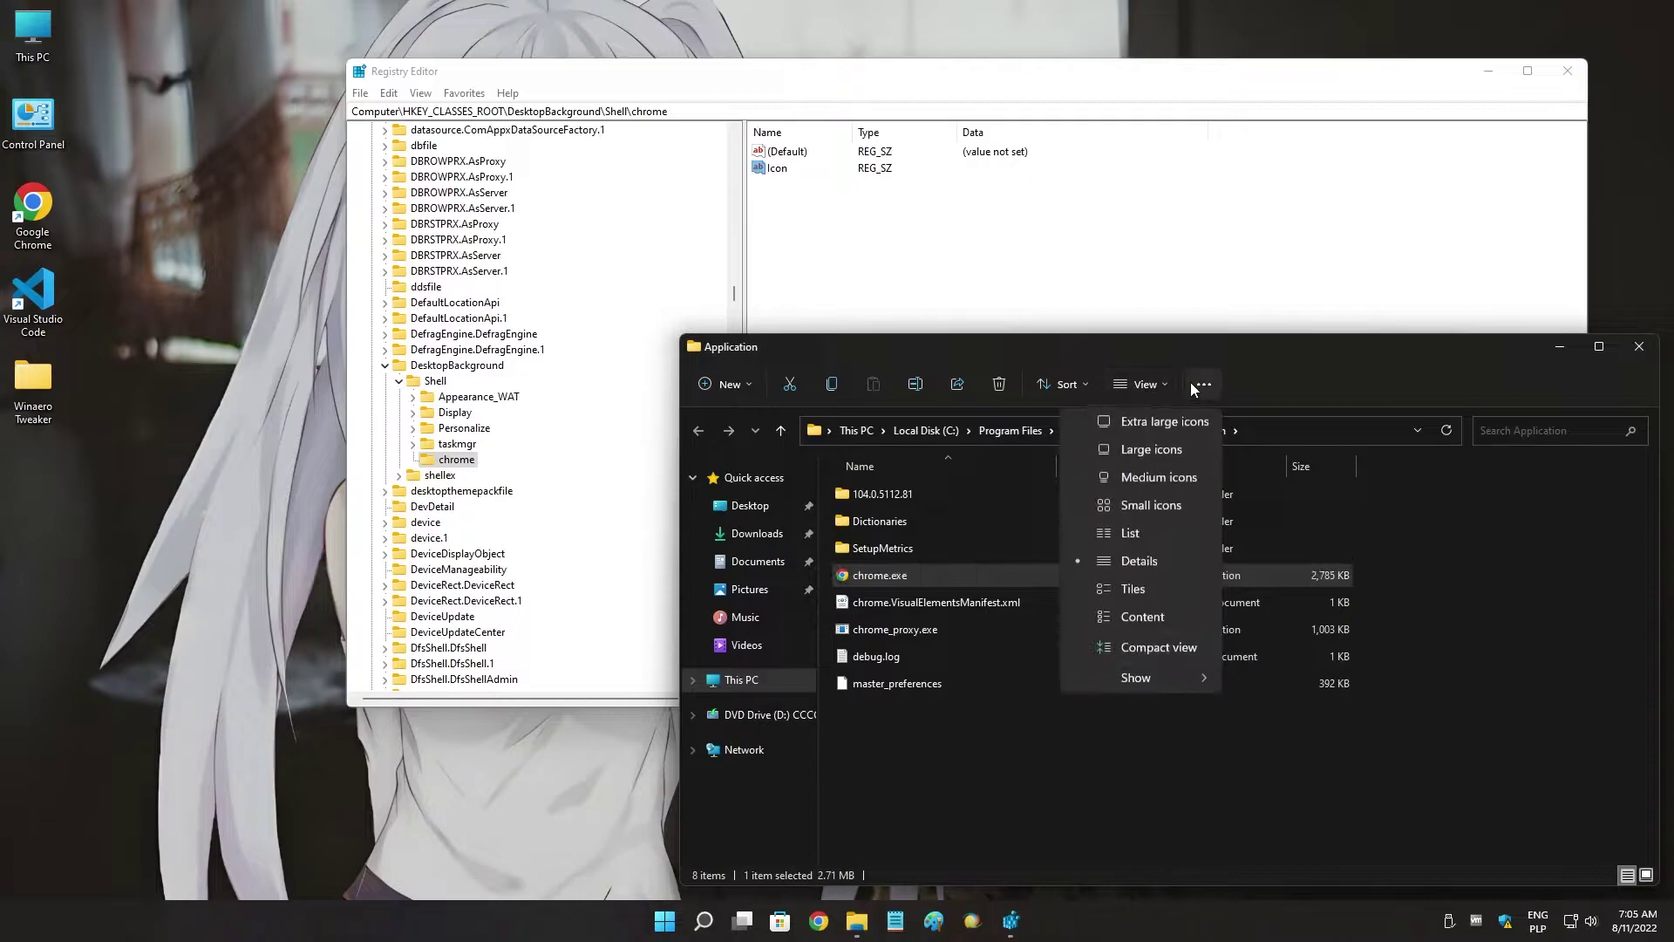
click(1201, 384)
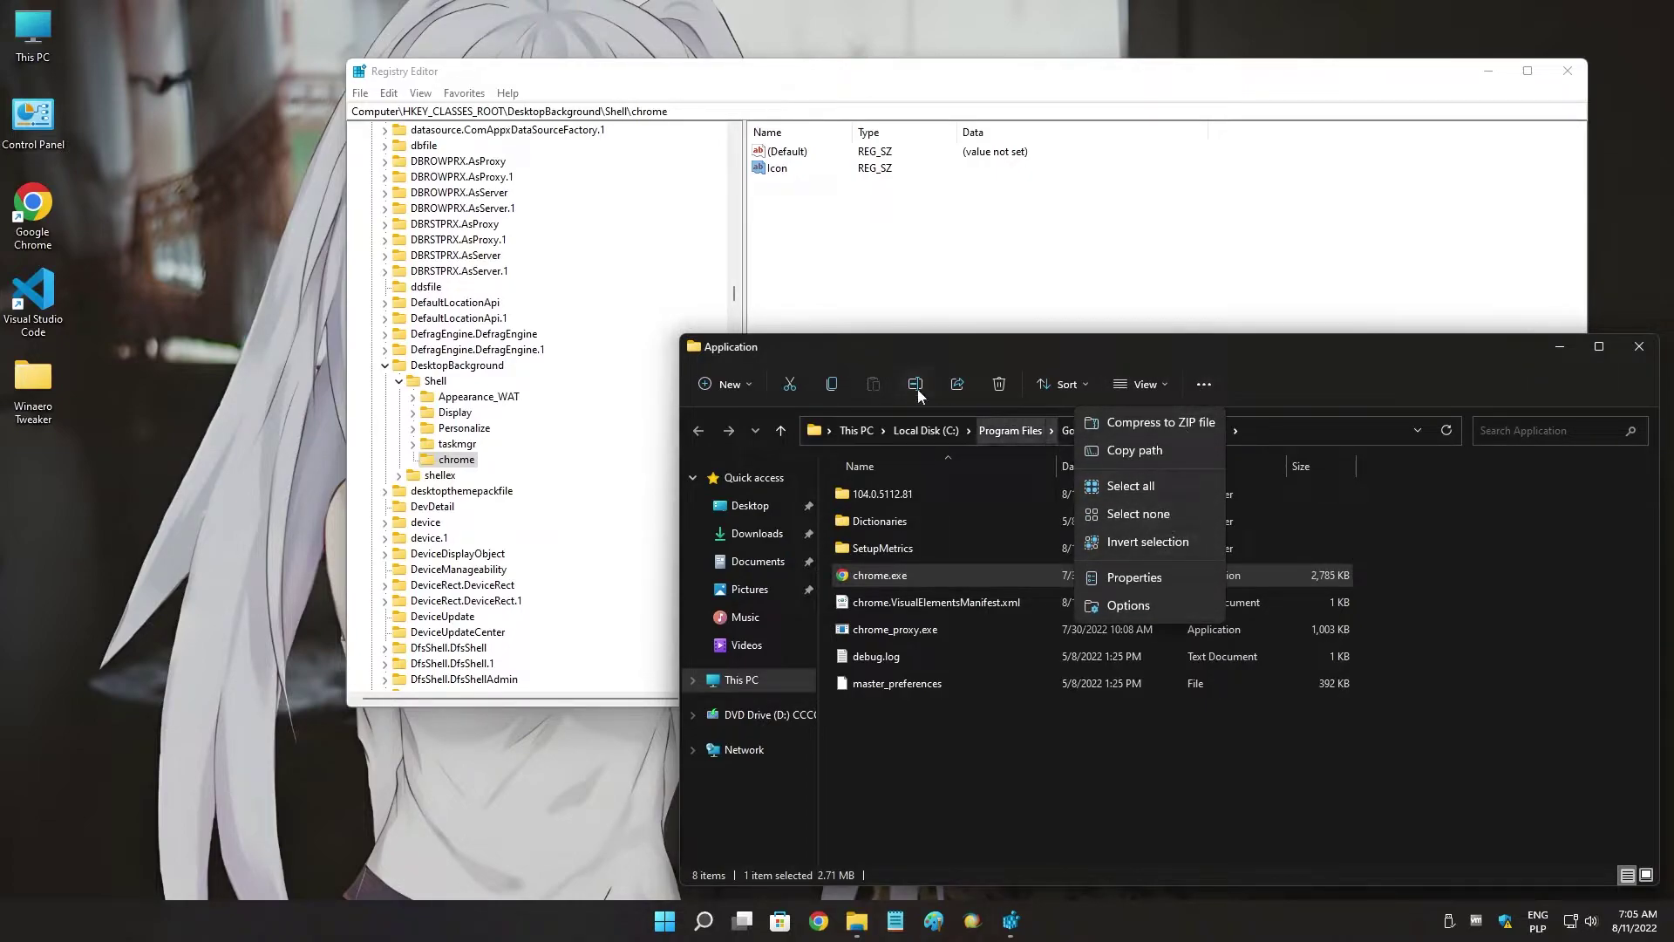
click(882, 352)
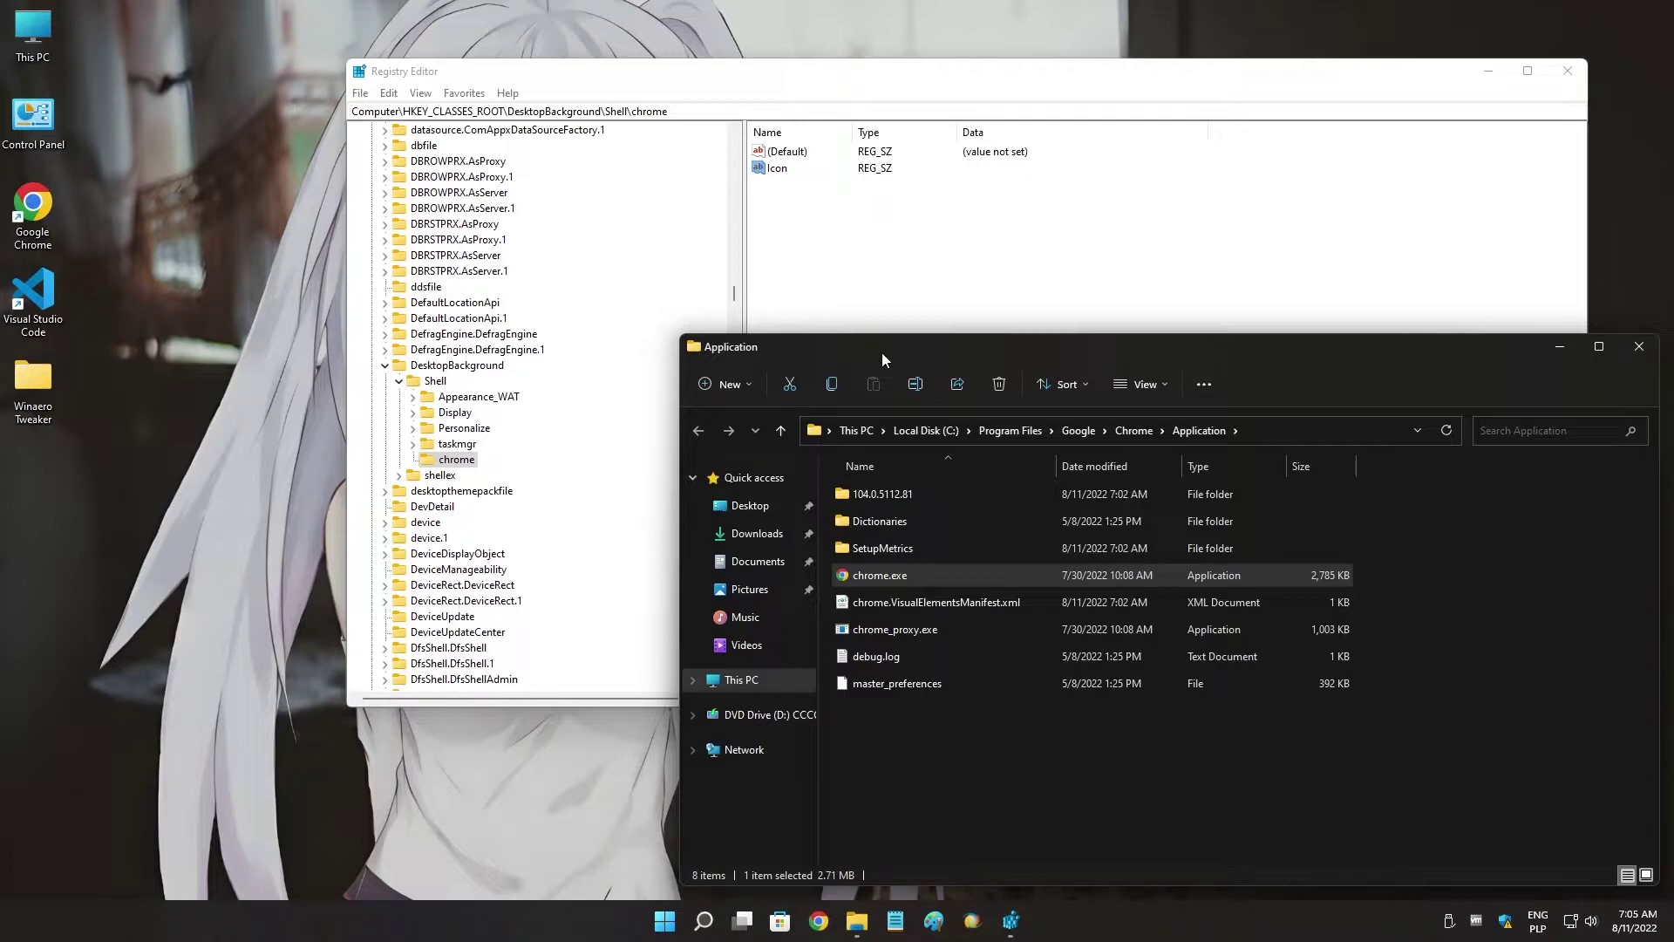
click(1203, 384)
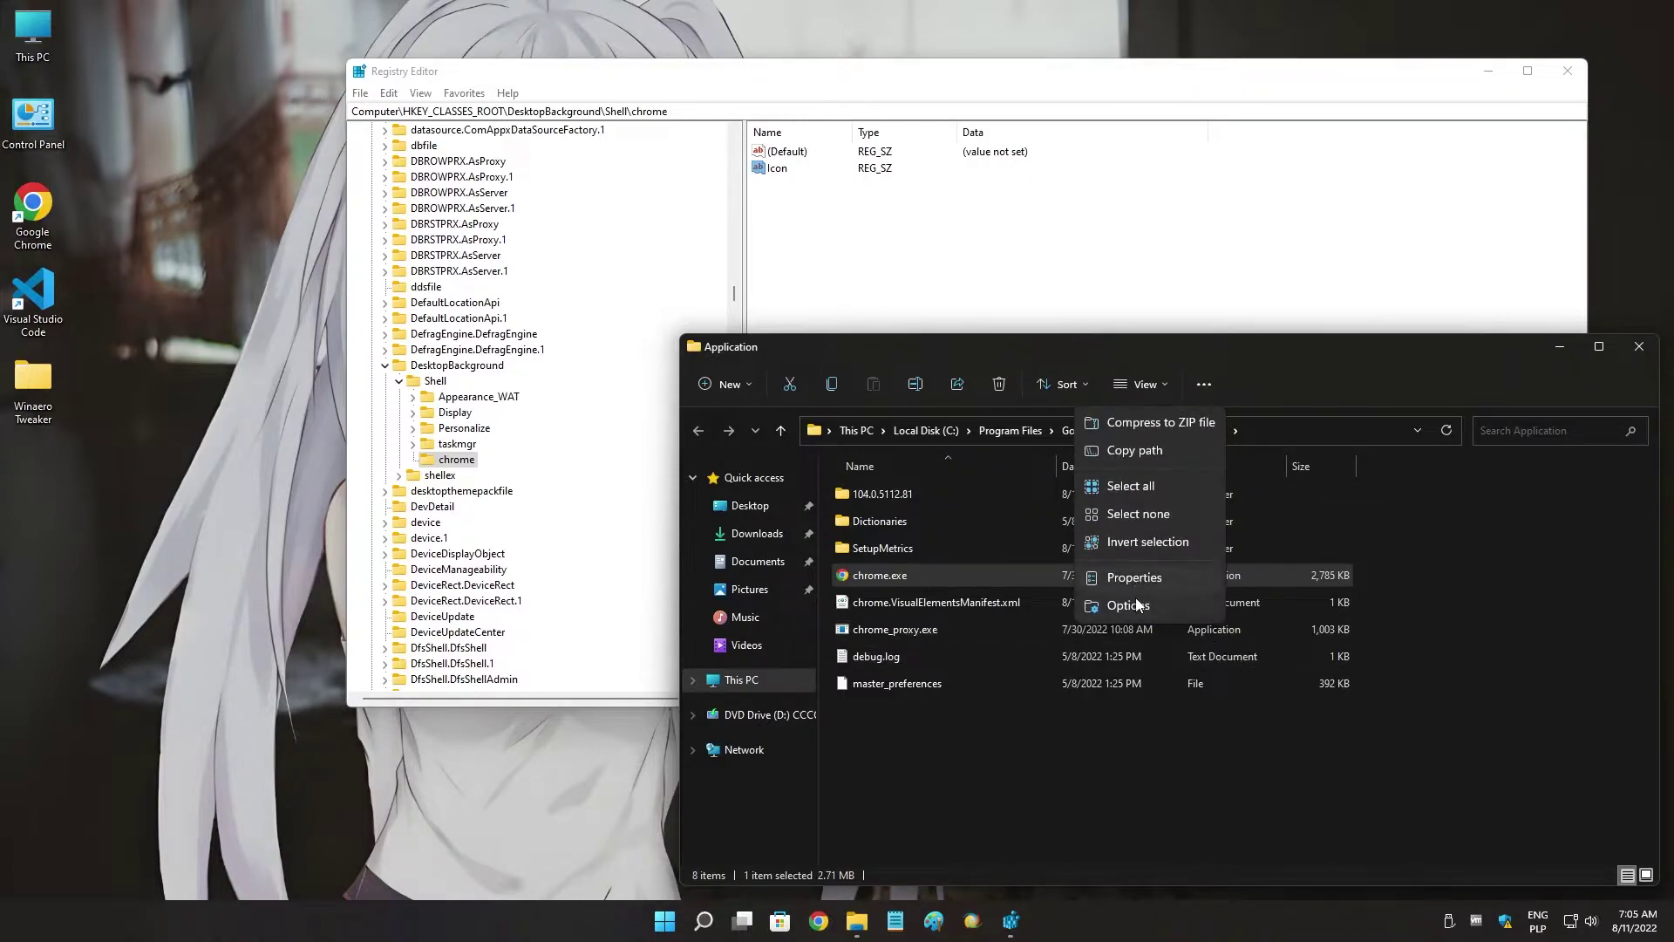
click(1133, 604)
key(Escape)
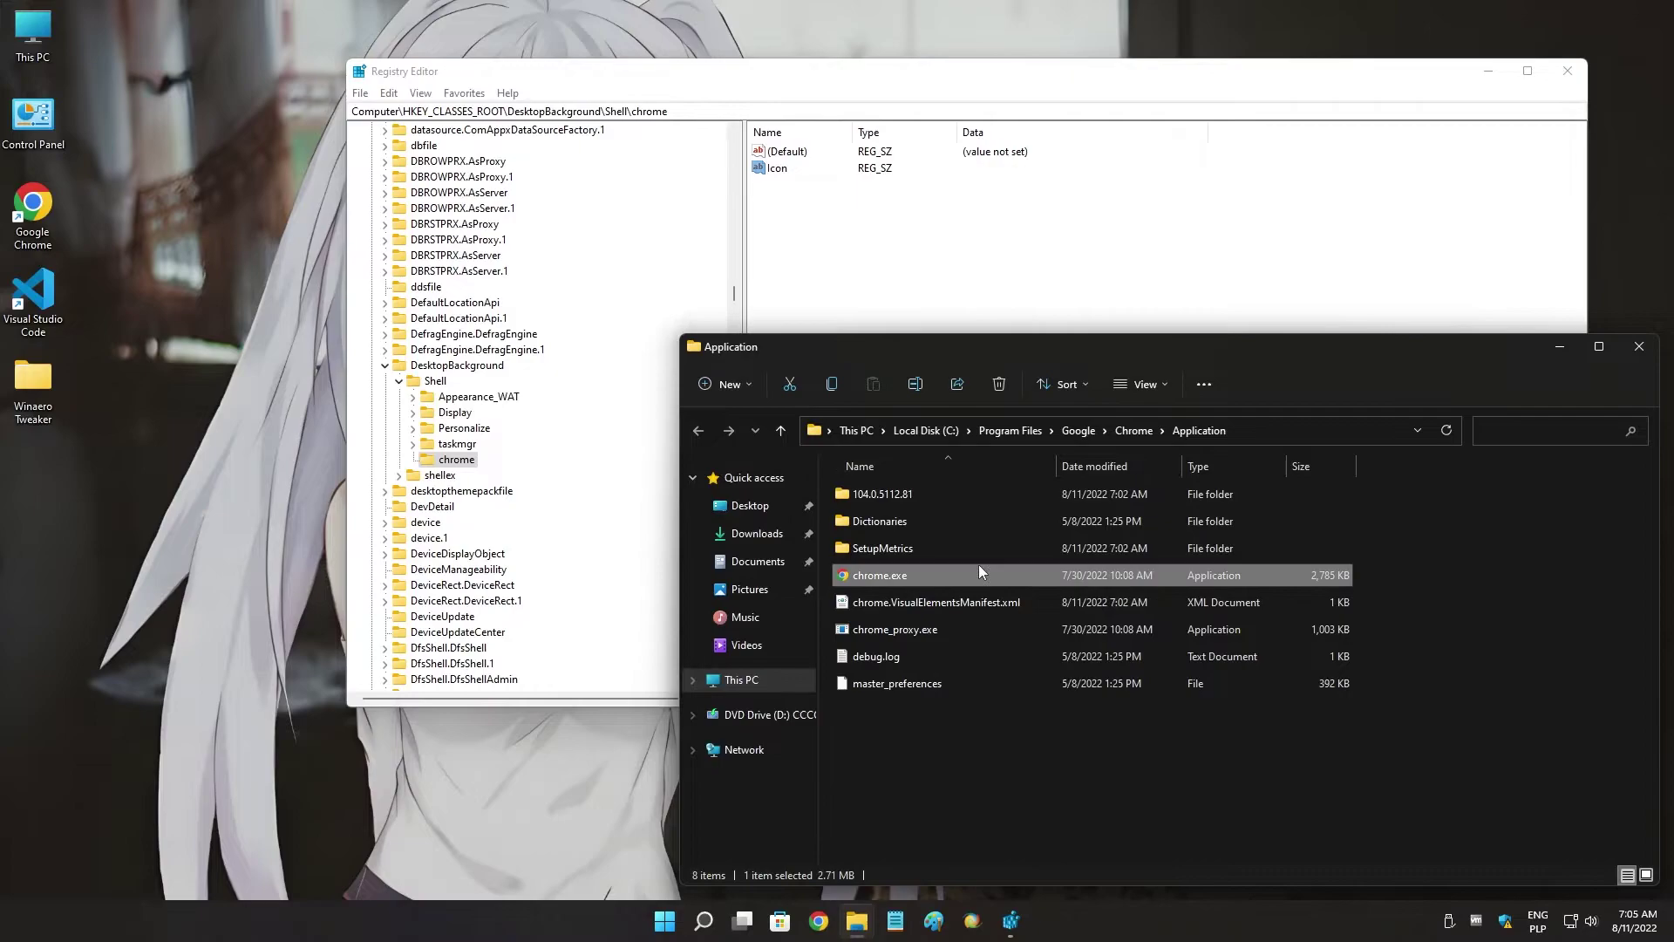
click(1207, 384)
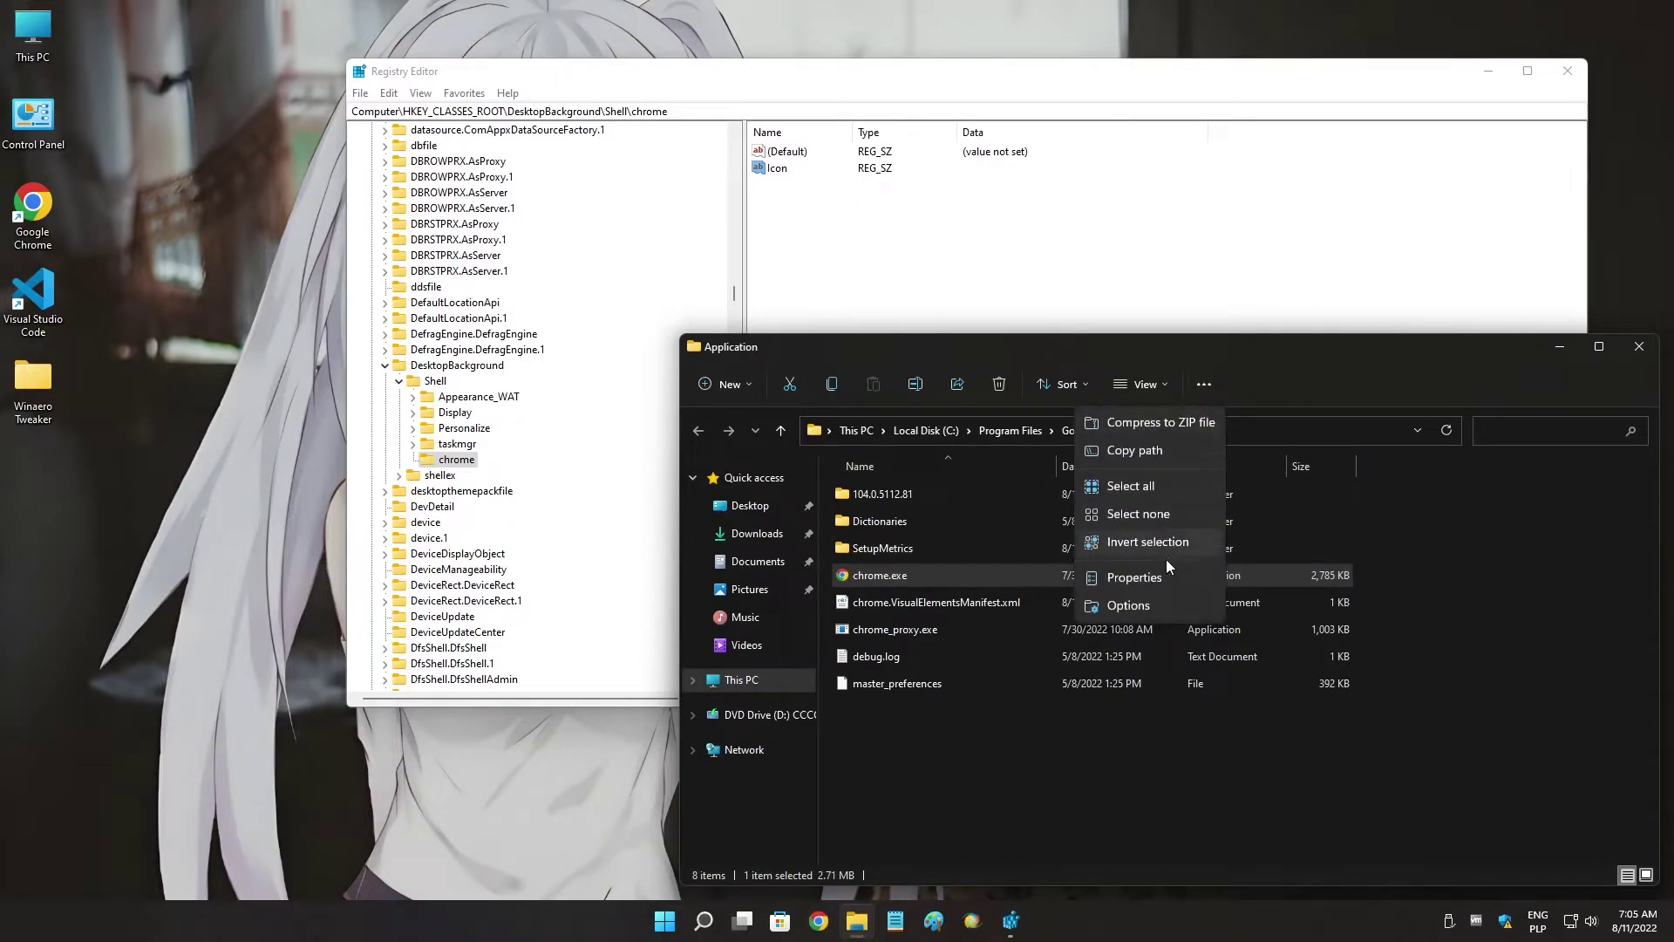
click(1148, 387)
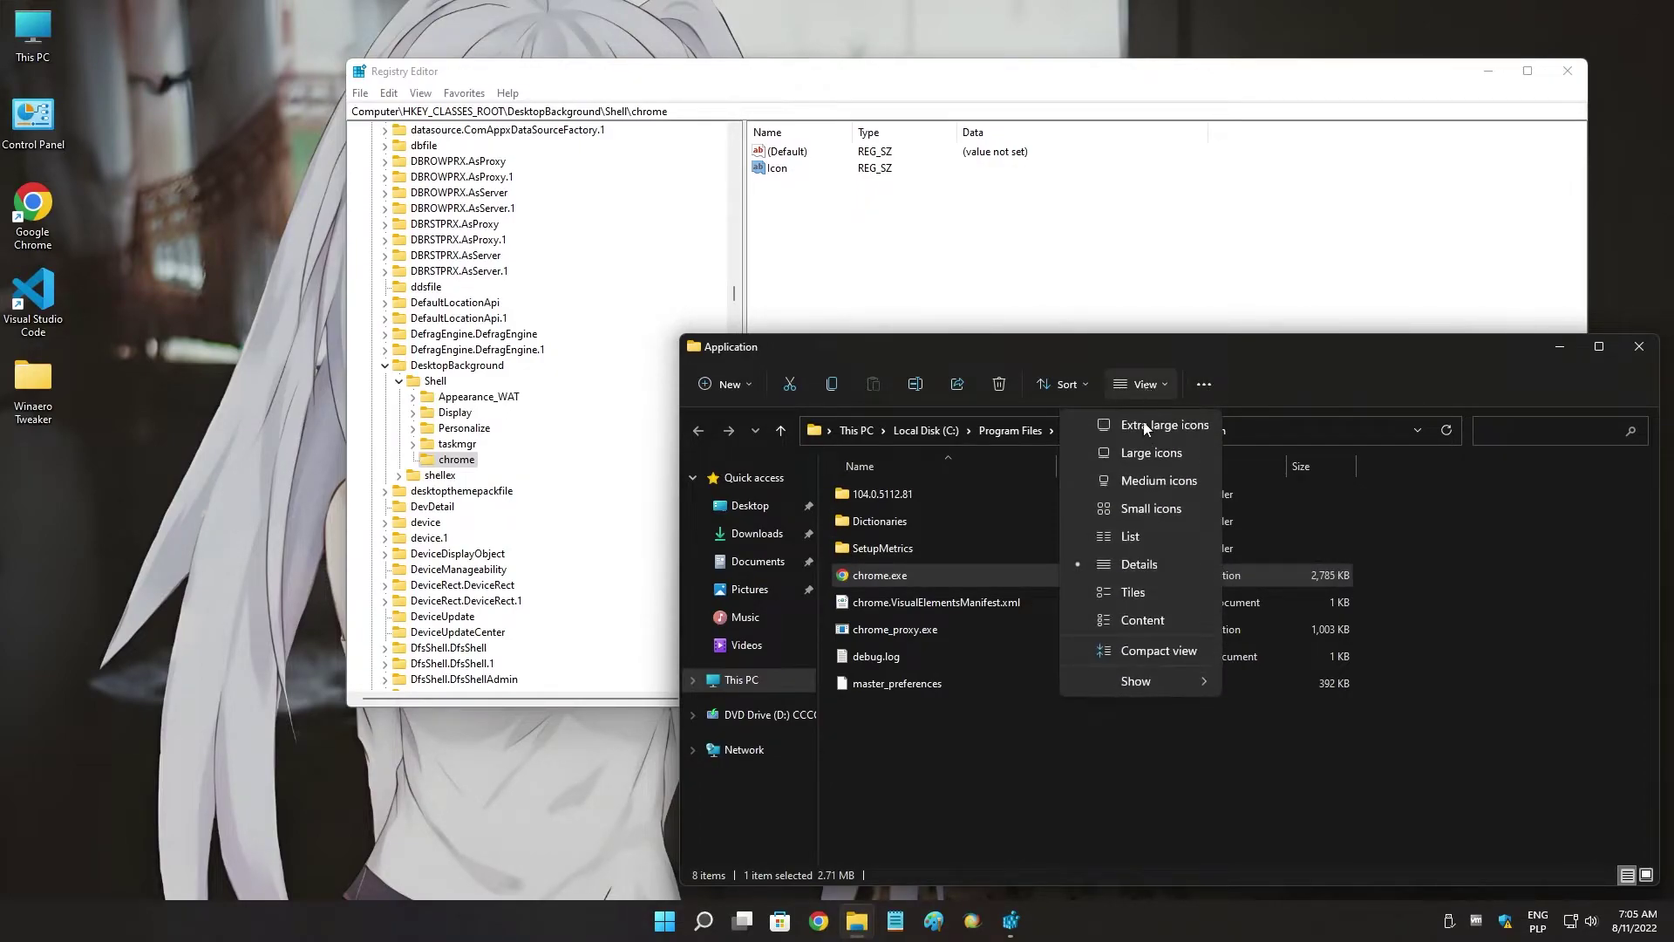
mouse_move(1168, 683)
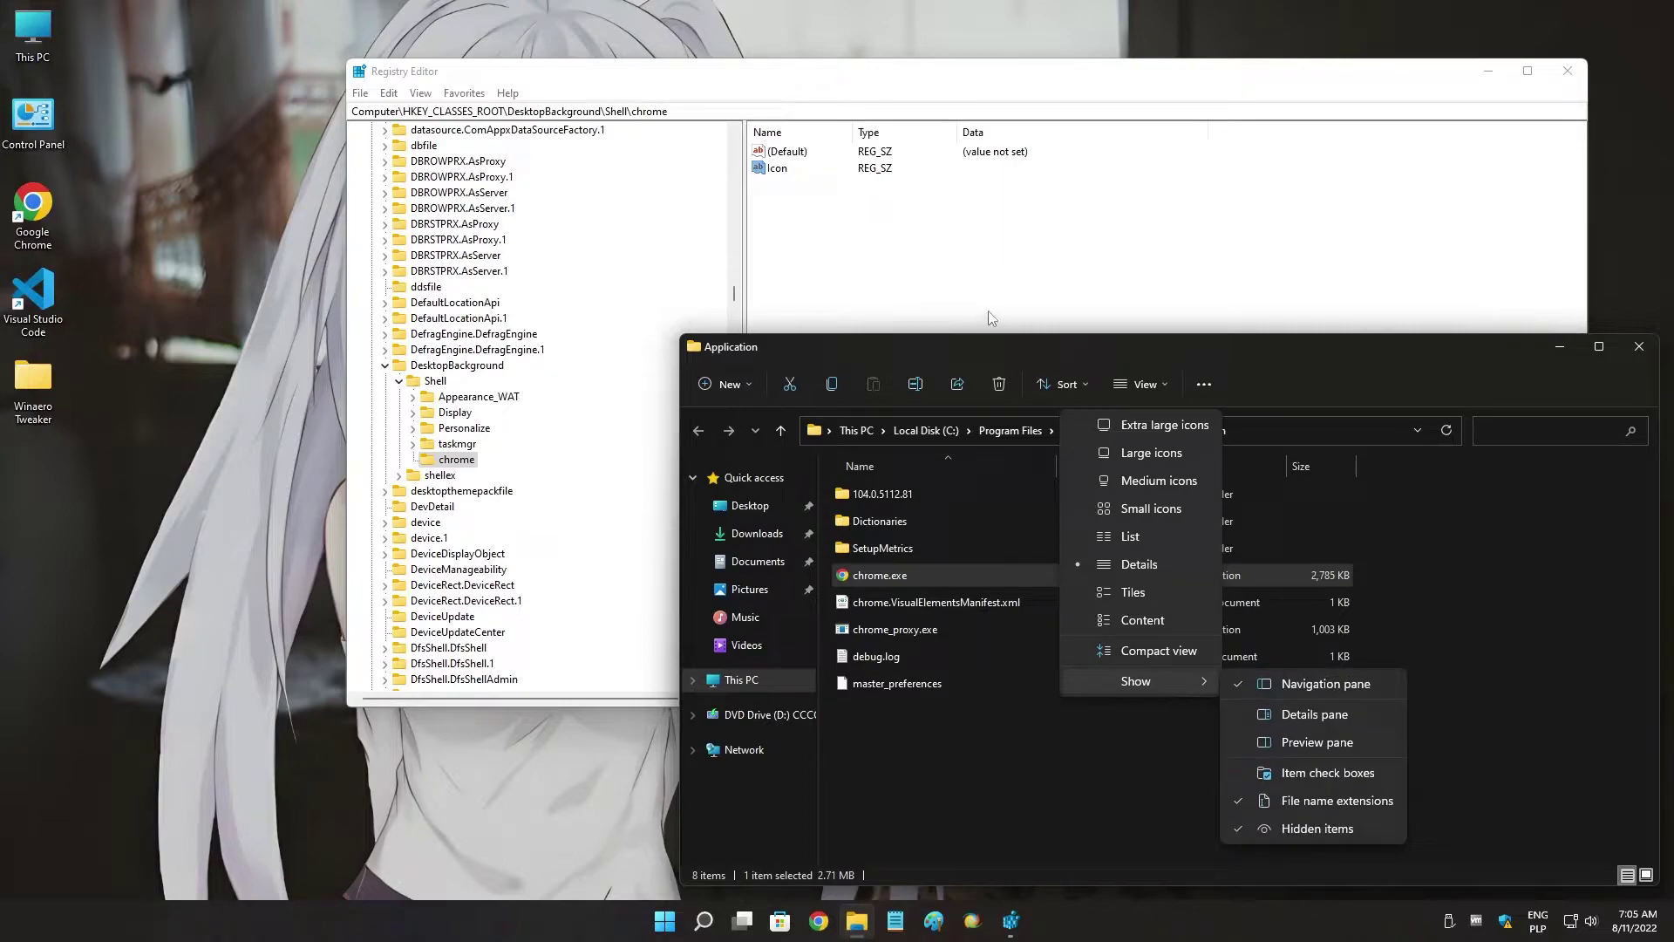
Copy chrome.exe's full path and paste it into the Icon value's data.
drag(1087, 352, 1037, 338)
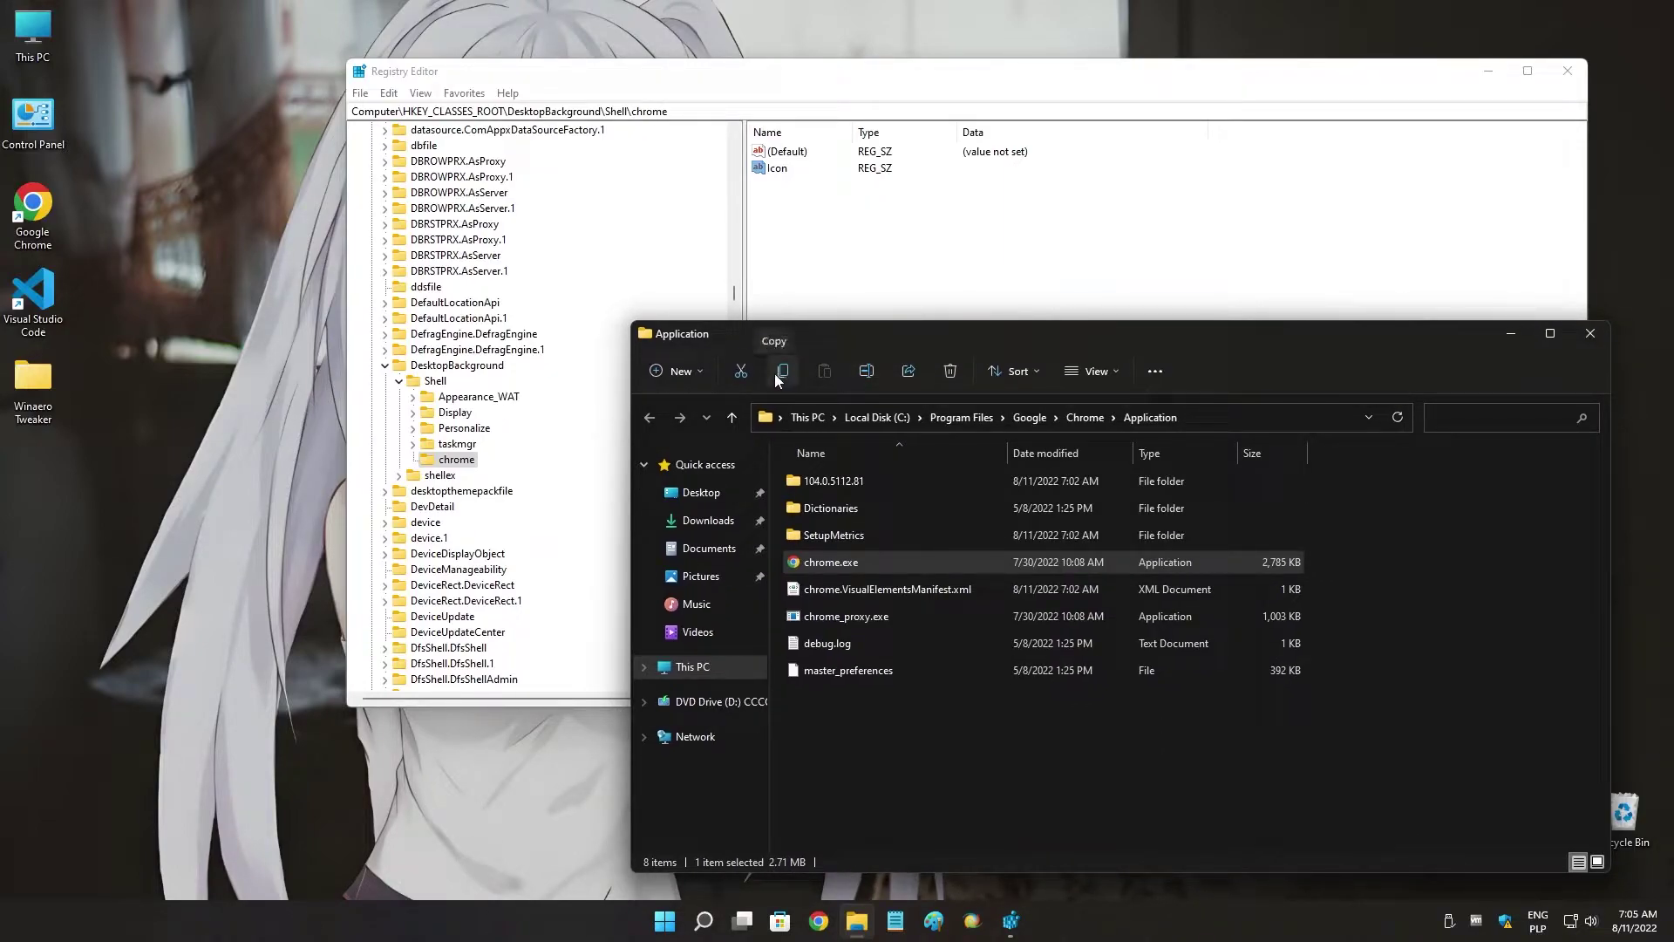
click(1106, 371)
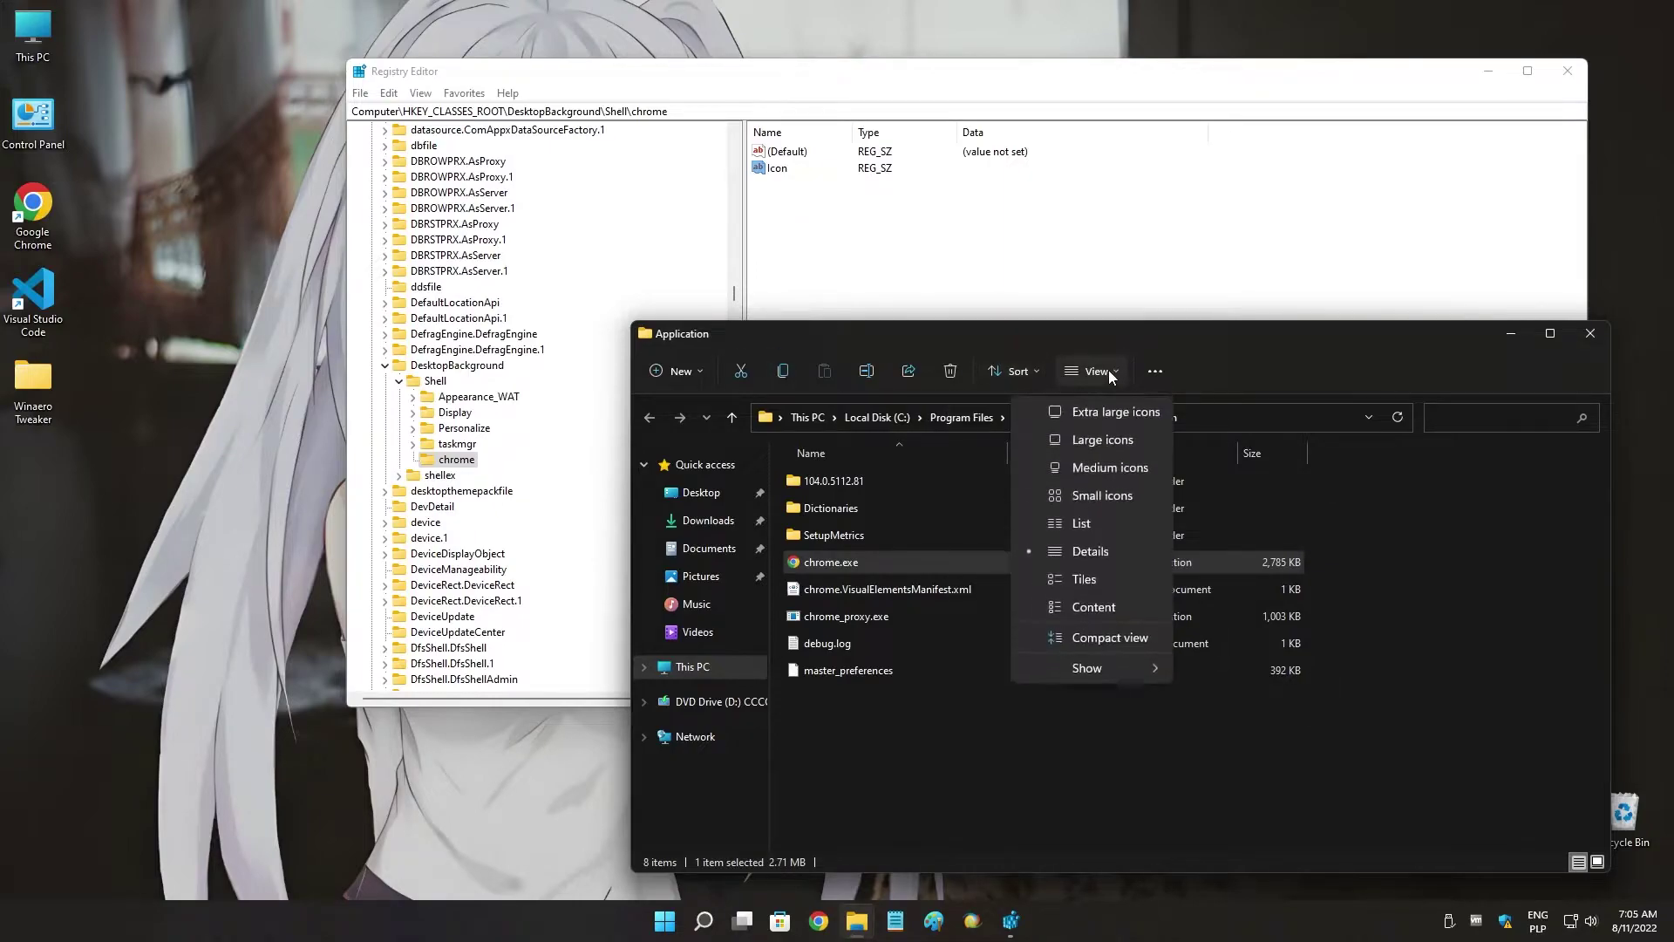
click(1105, 371)
click(1155, 372)
click(1101, 436)
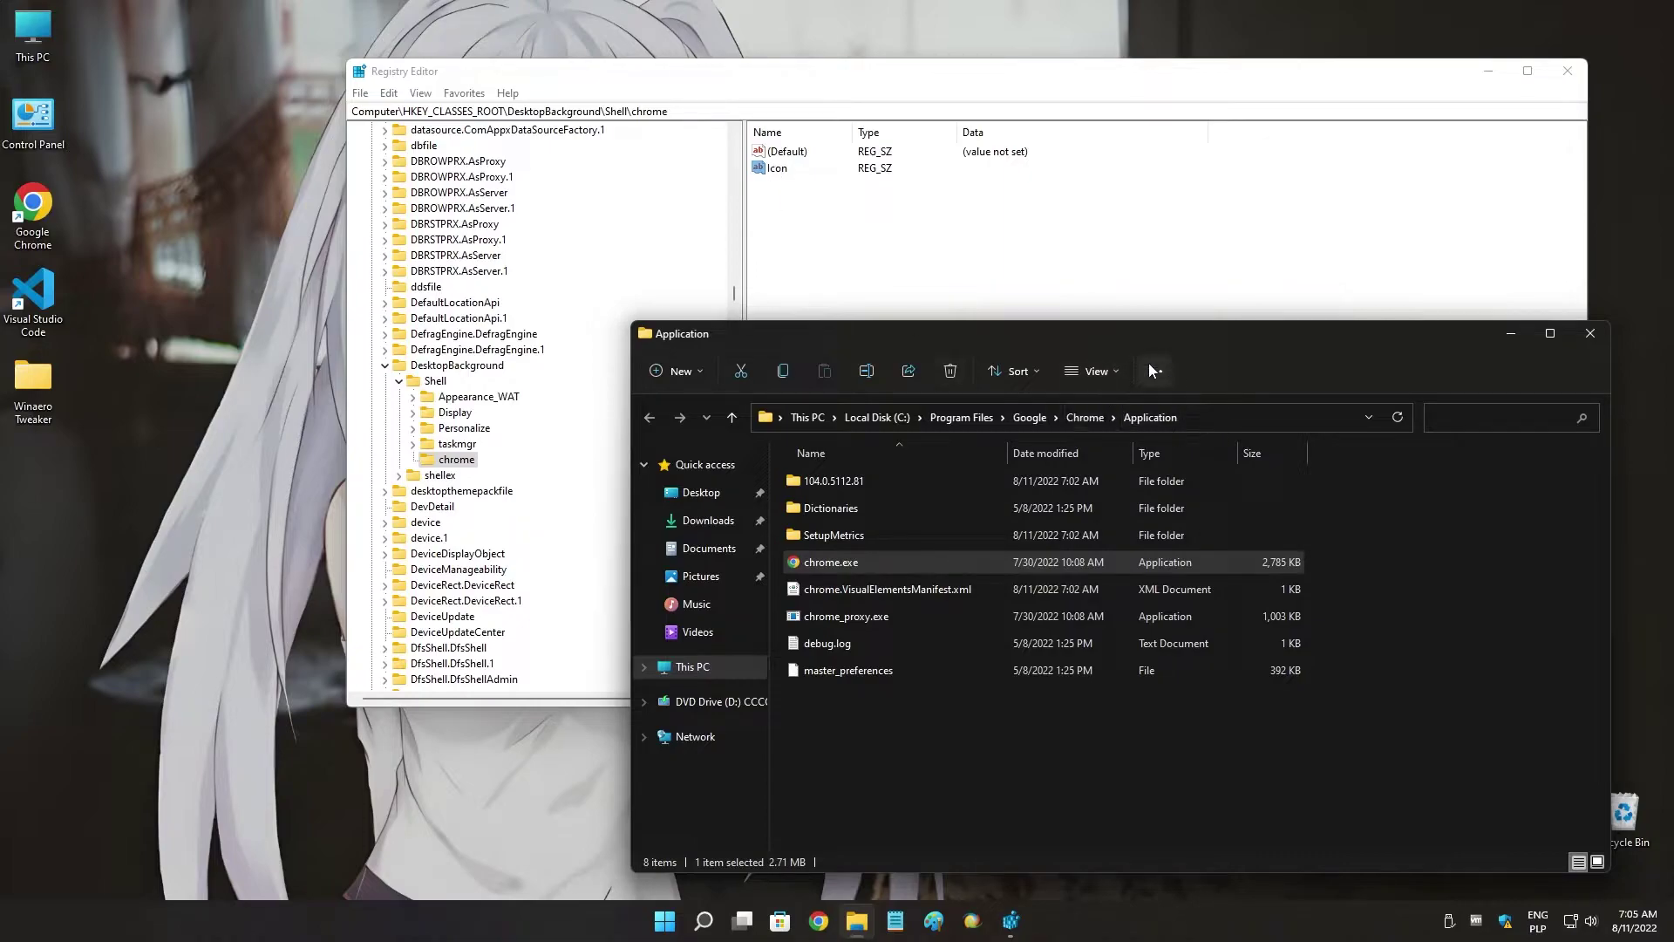
double_click(775, 170)
key(ctrl+v)
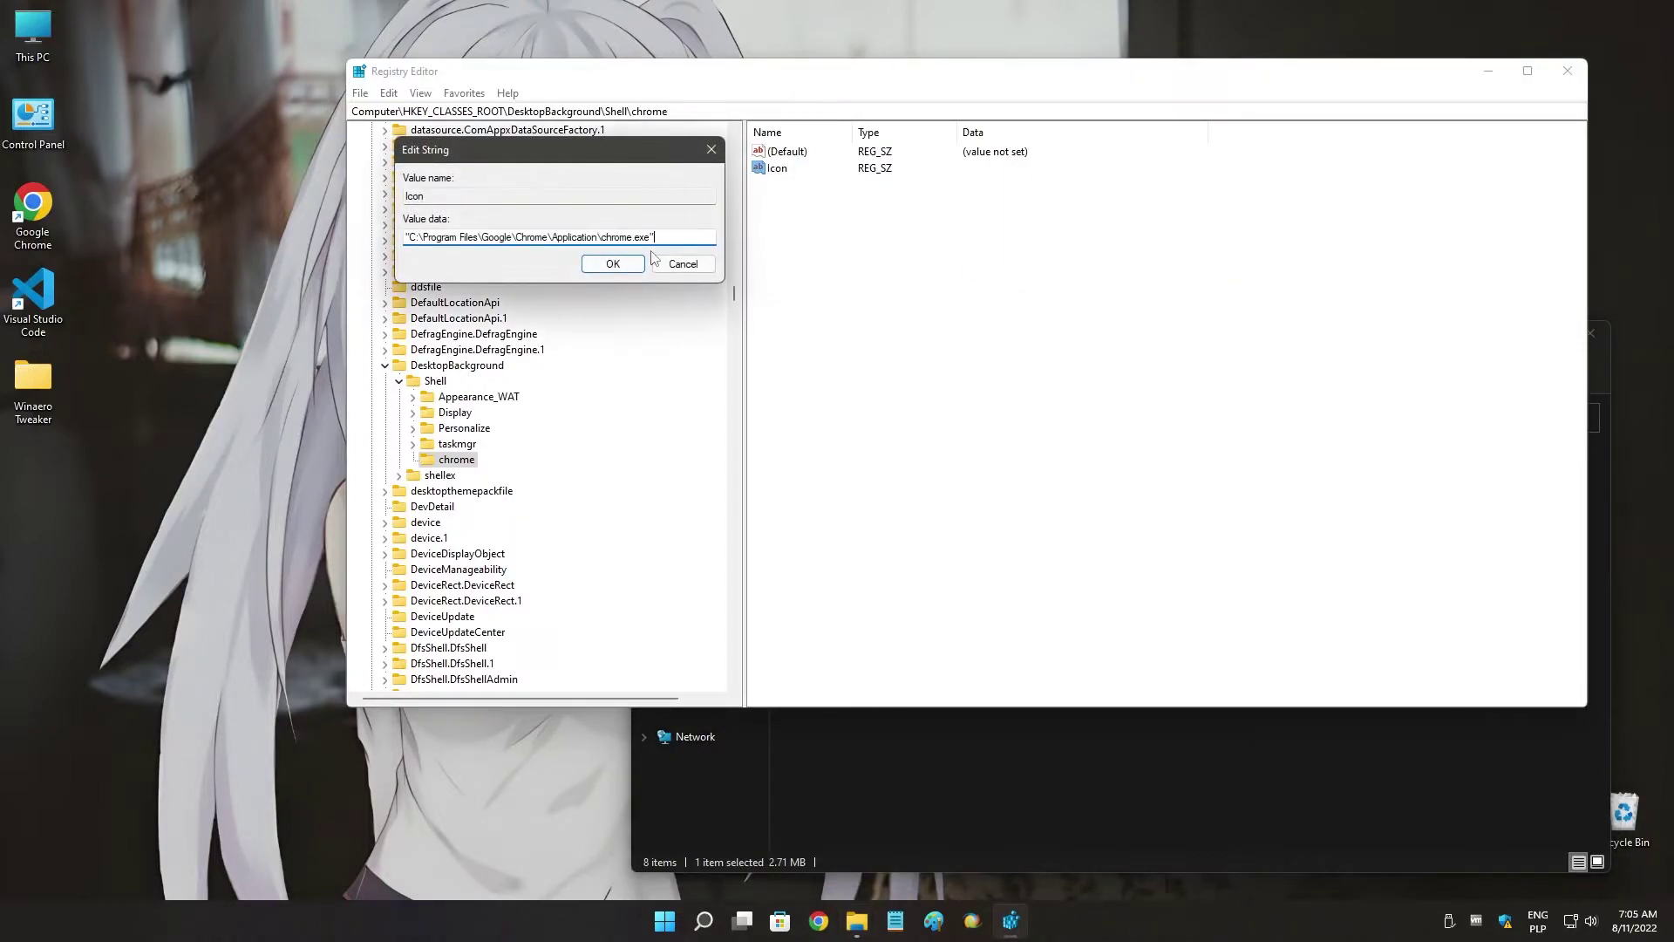
Save the Icon data and test the new chrome entry in the desktop menu.
click(612, 263)
right_click(278, 156)
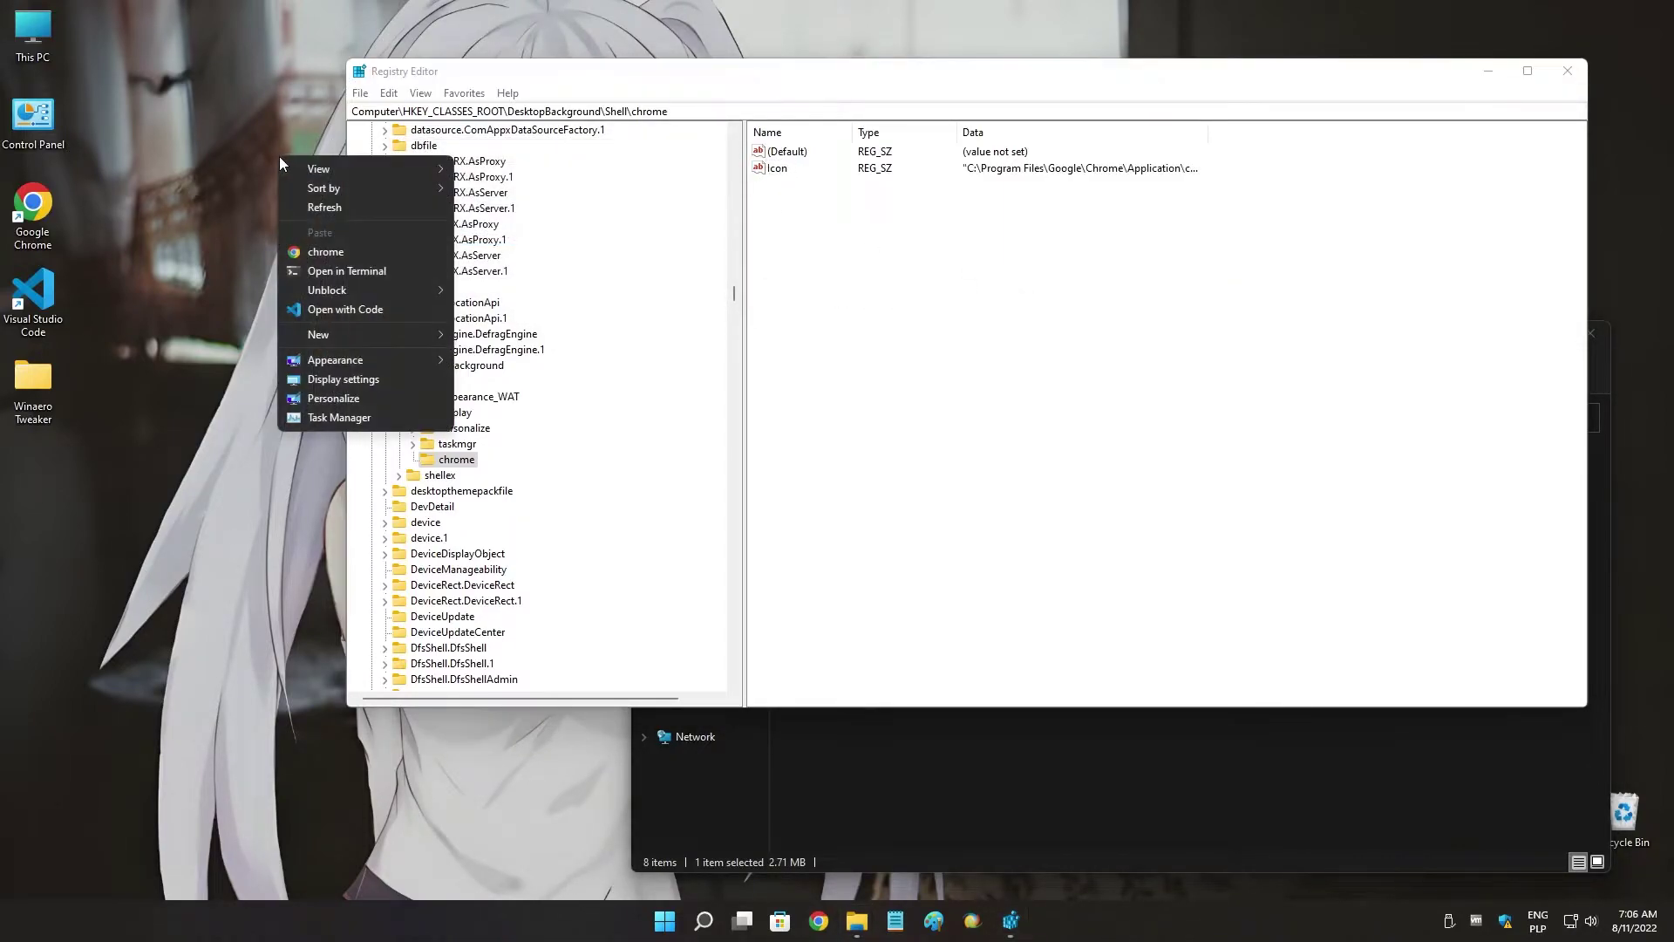
click(328, 252)
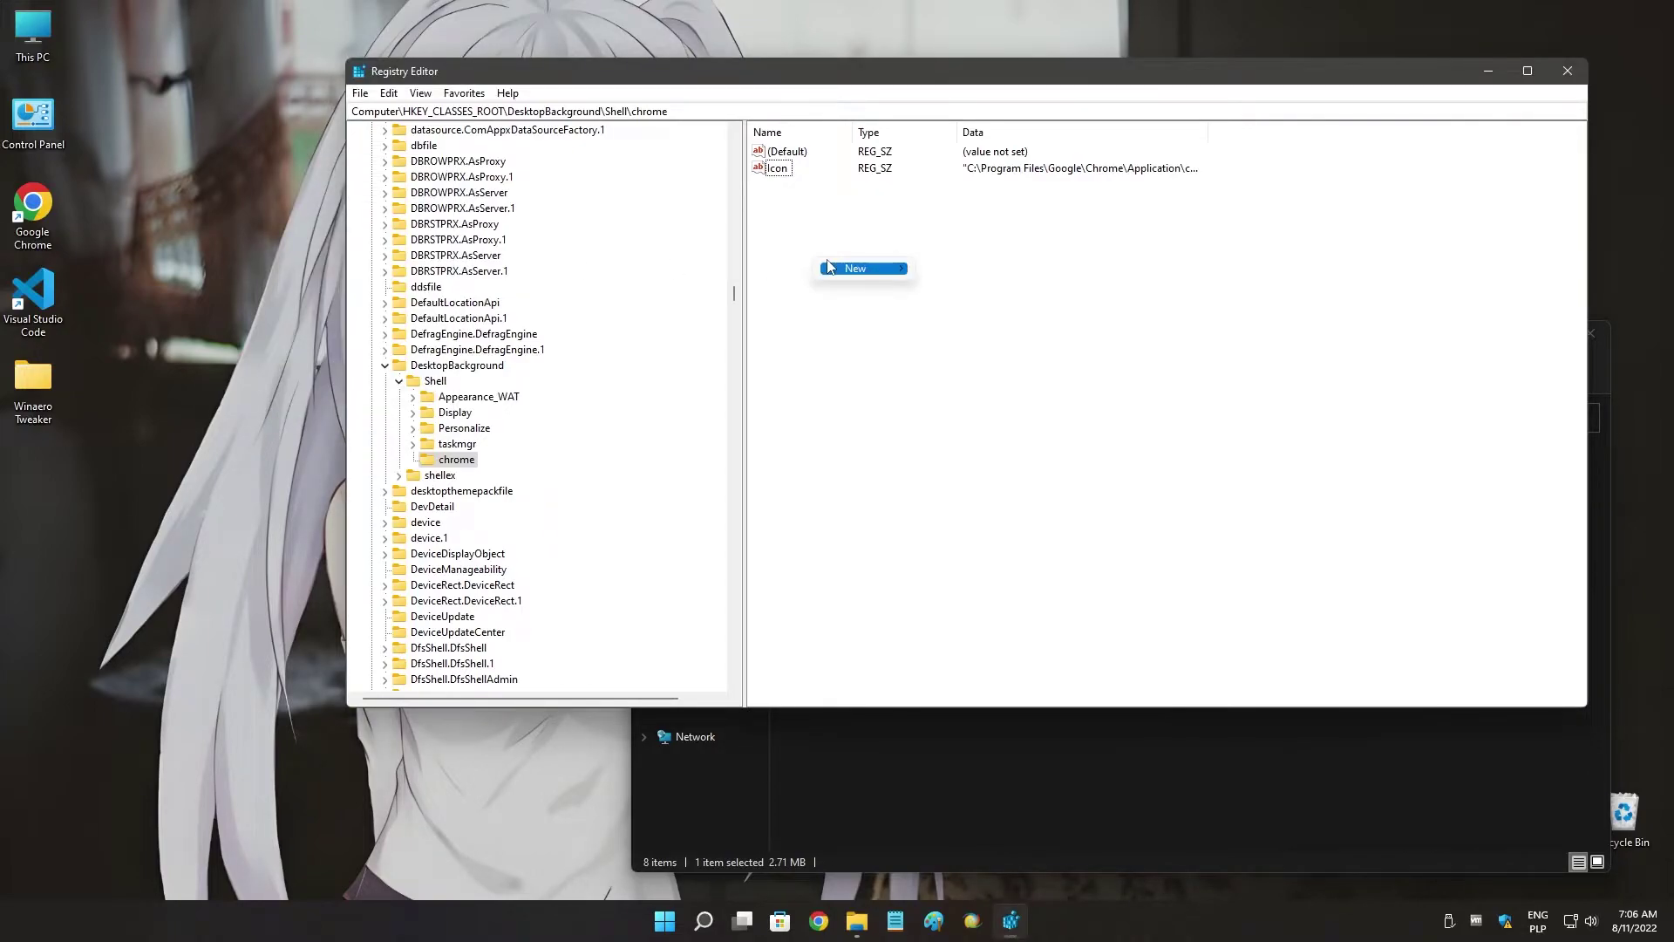
Add a MUIVerb string value to the chrome key with data 'Launch Google Chrome'.
mouse_move(828, 267)
click(1011, 296)
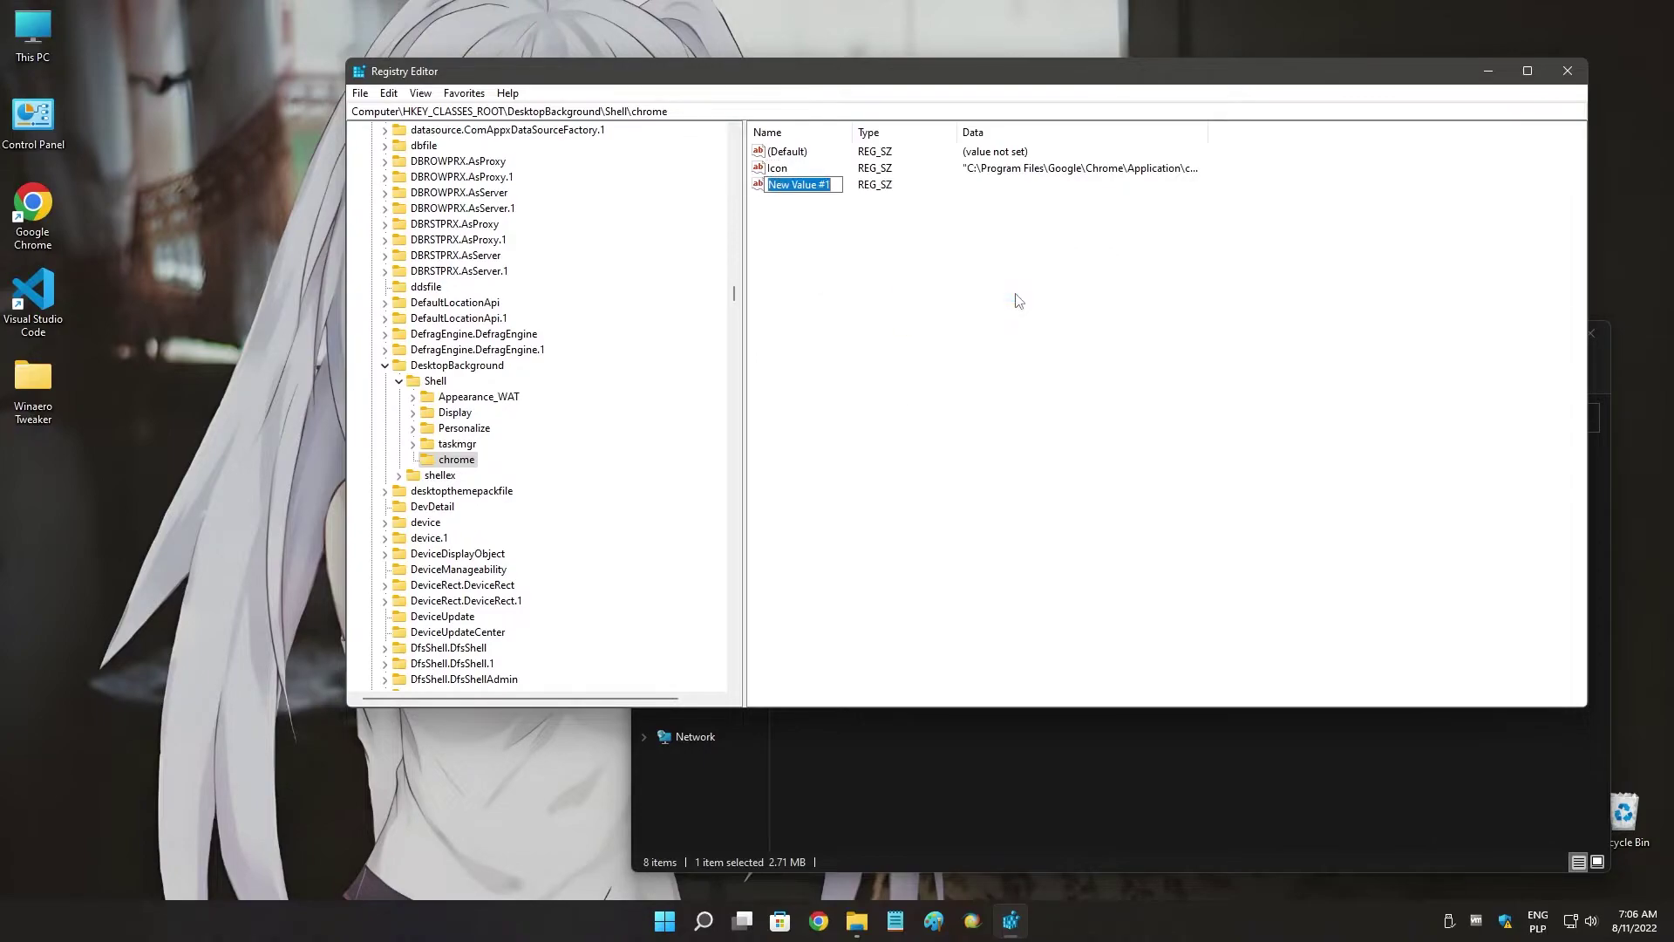
text(MUIVerb)
key(Return)
double_click(795, 186)
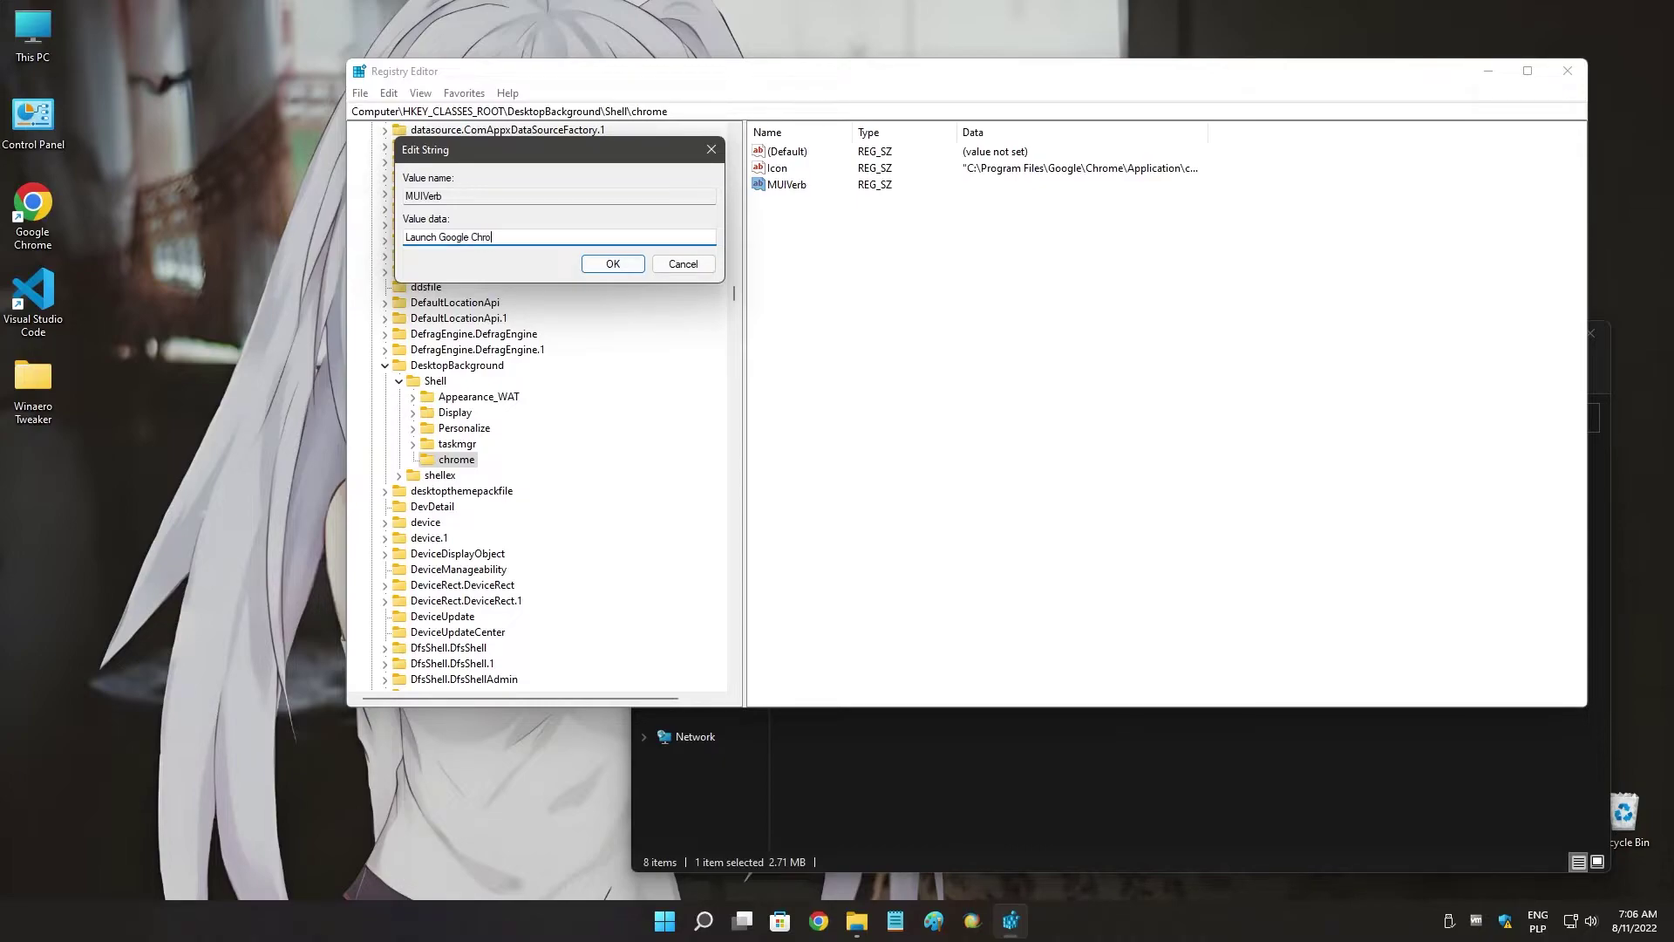
key(Return)
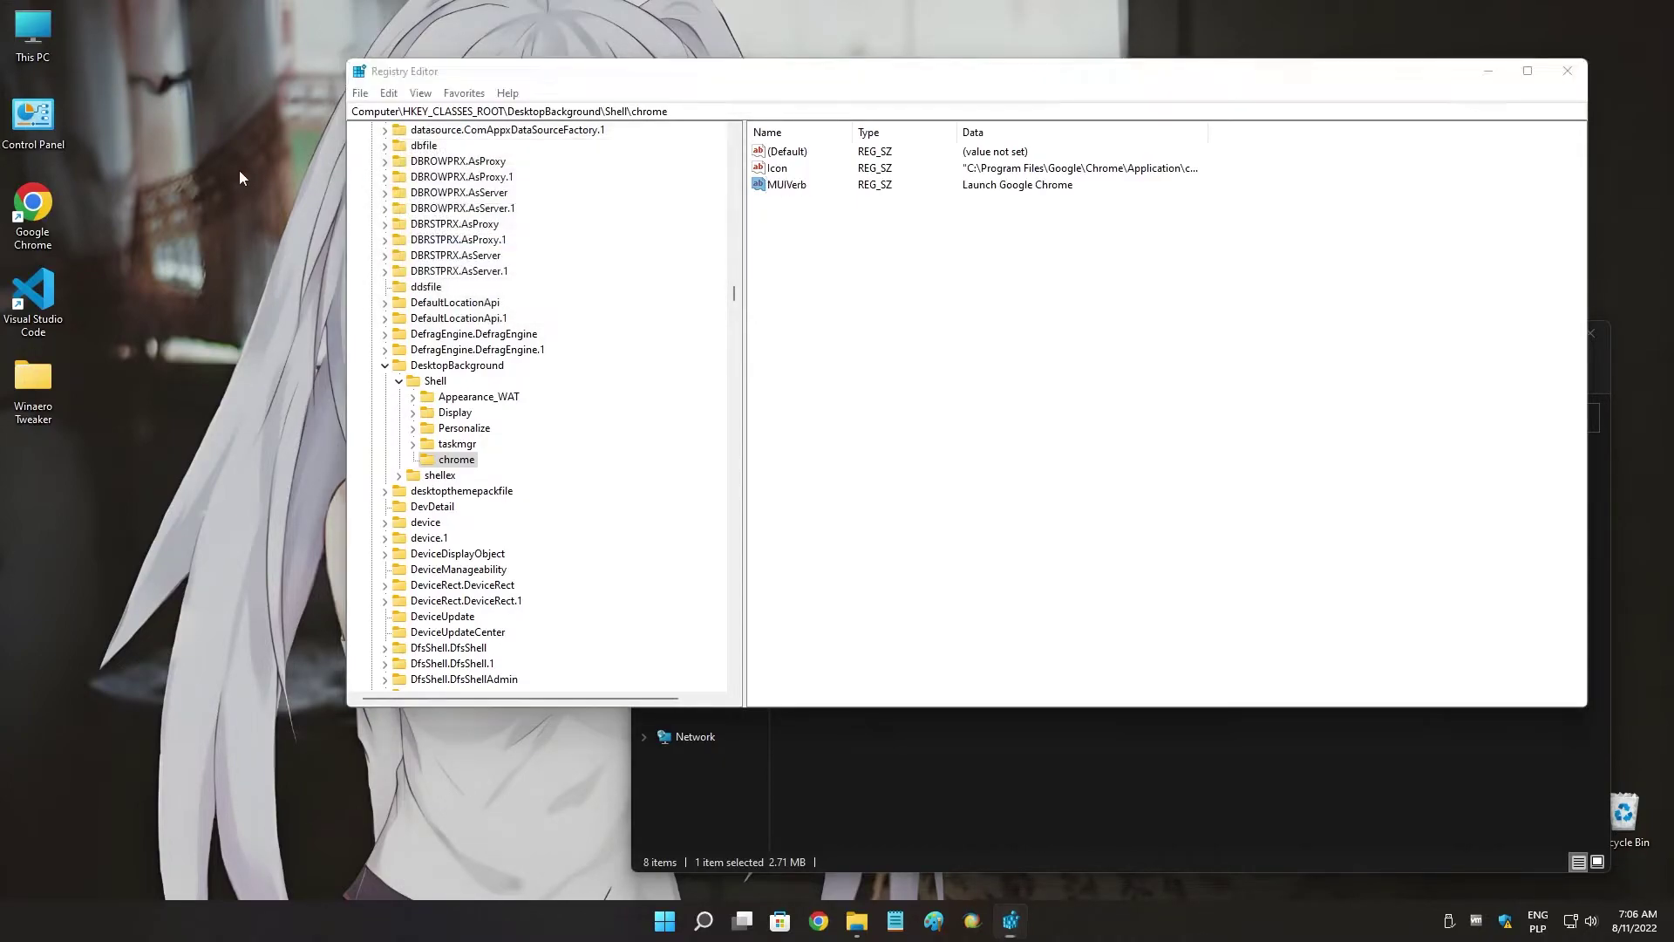
Add a string value named Position with data Top to the chrome key.
right_click(239, 171)
click(859, 317)
right_click(866, 300)
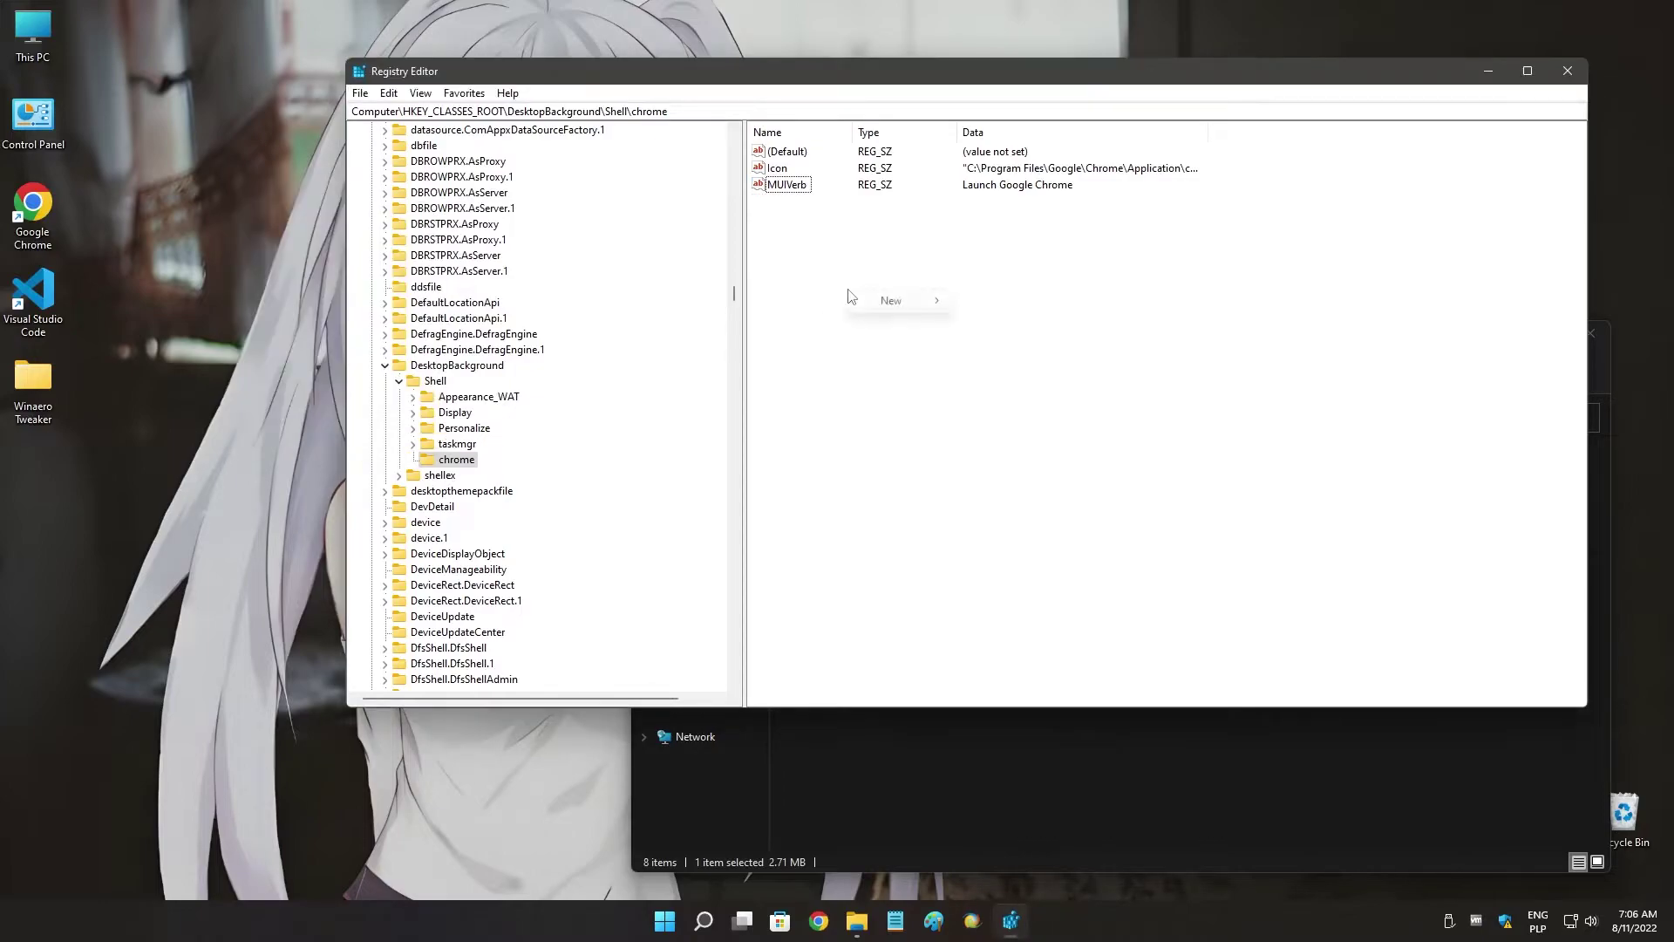
mouse_move(868, 300)
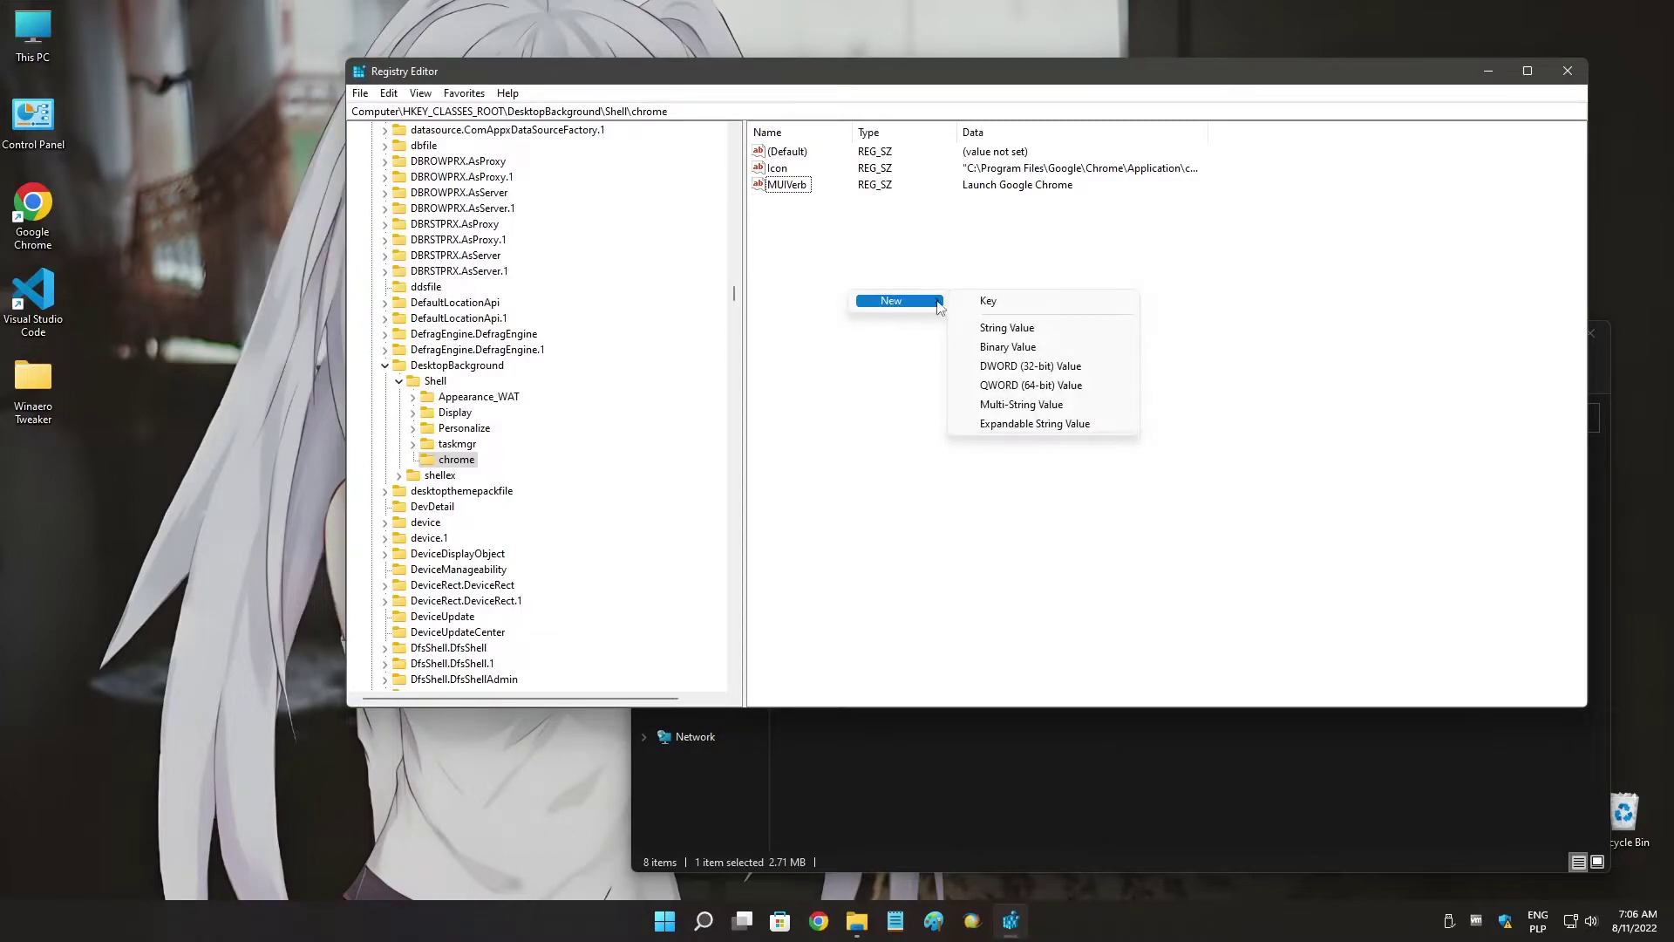
click(1020, 328)
text(Posi)
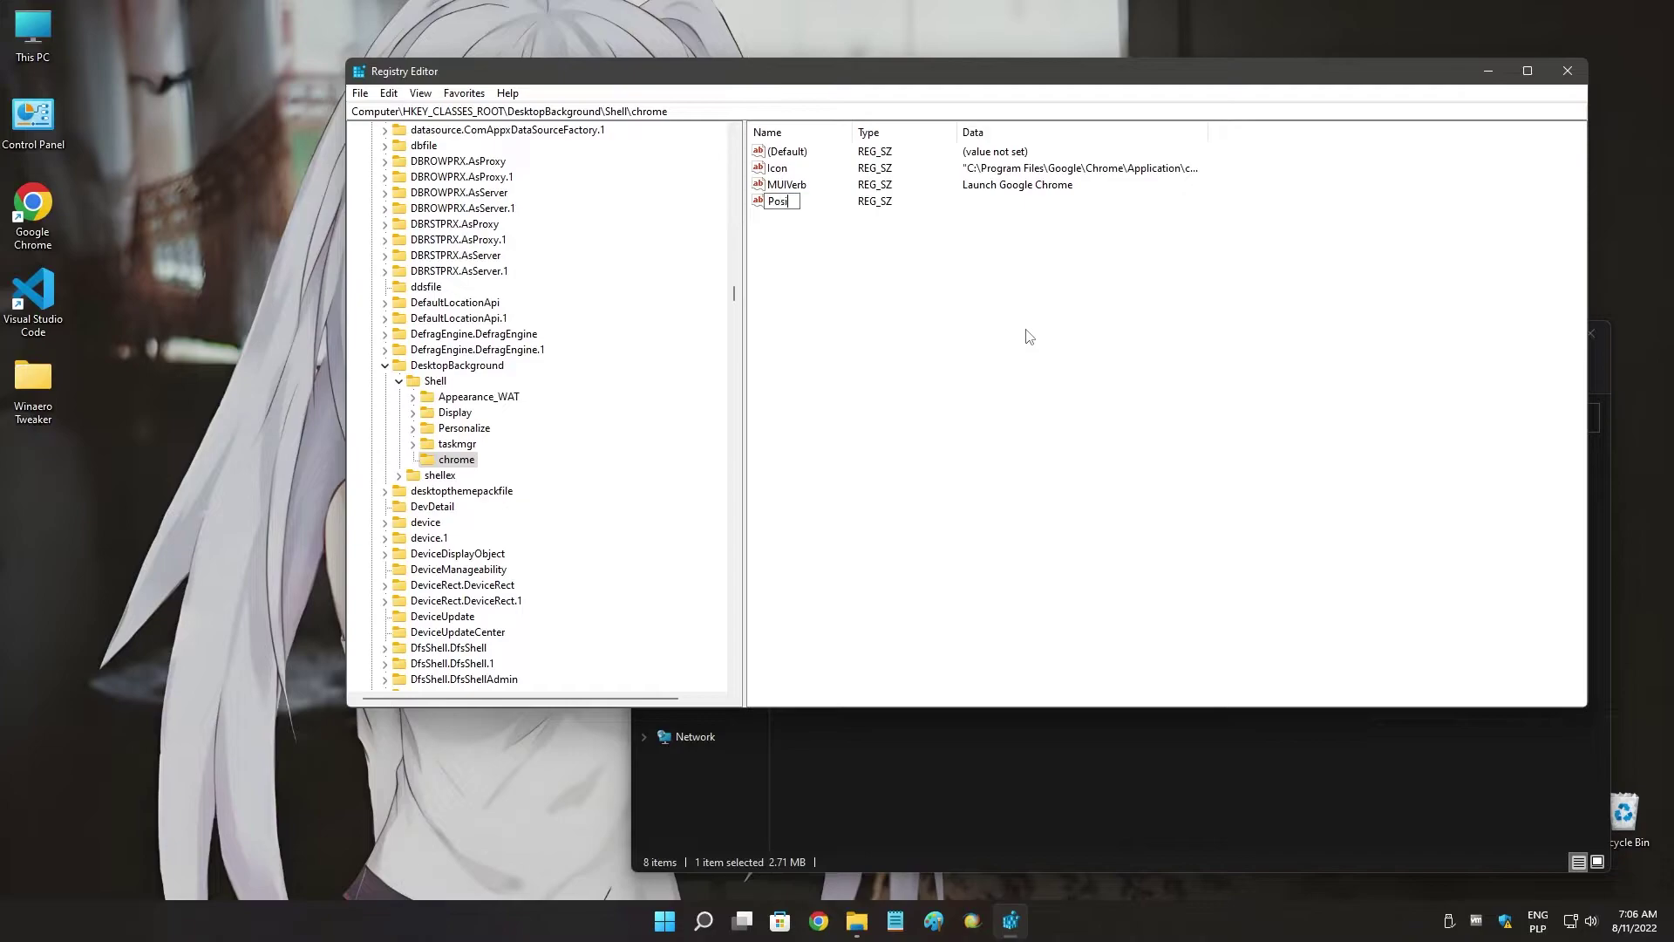
text(tion)
key(Return)
double_click(797, 202)
text(Top)
key(Return)
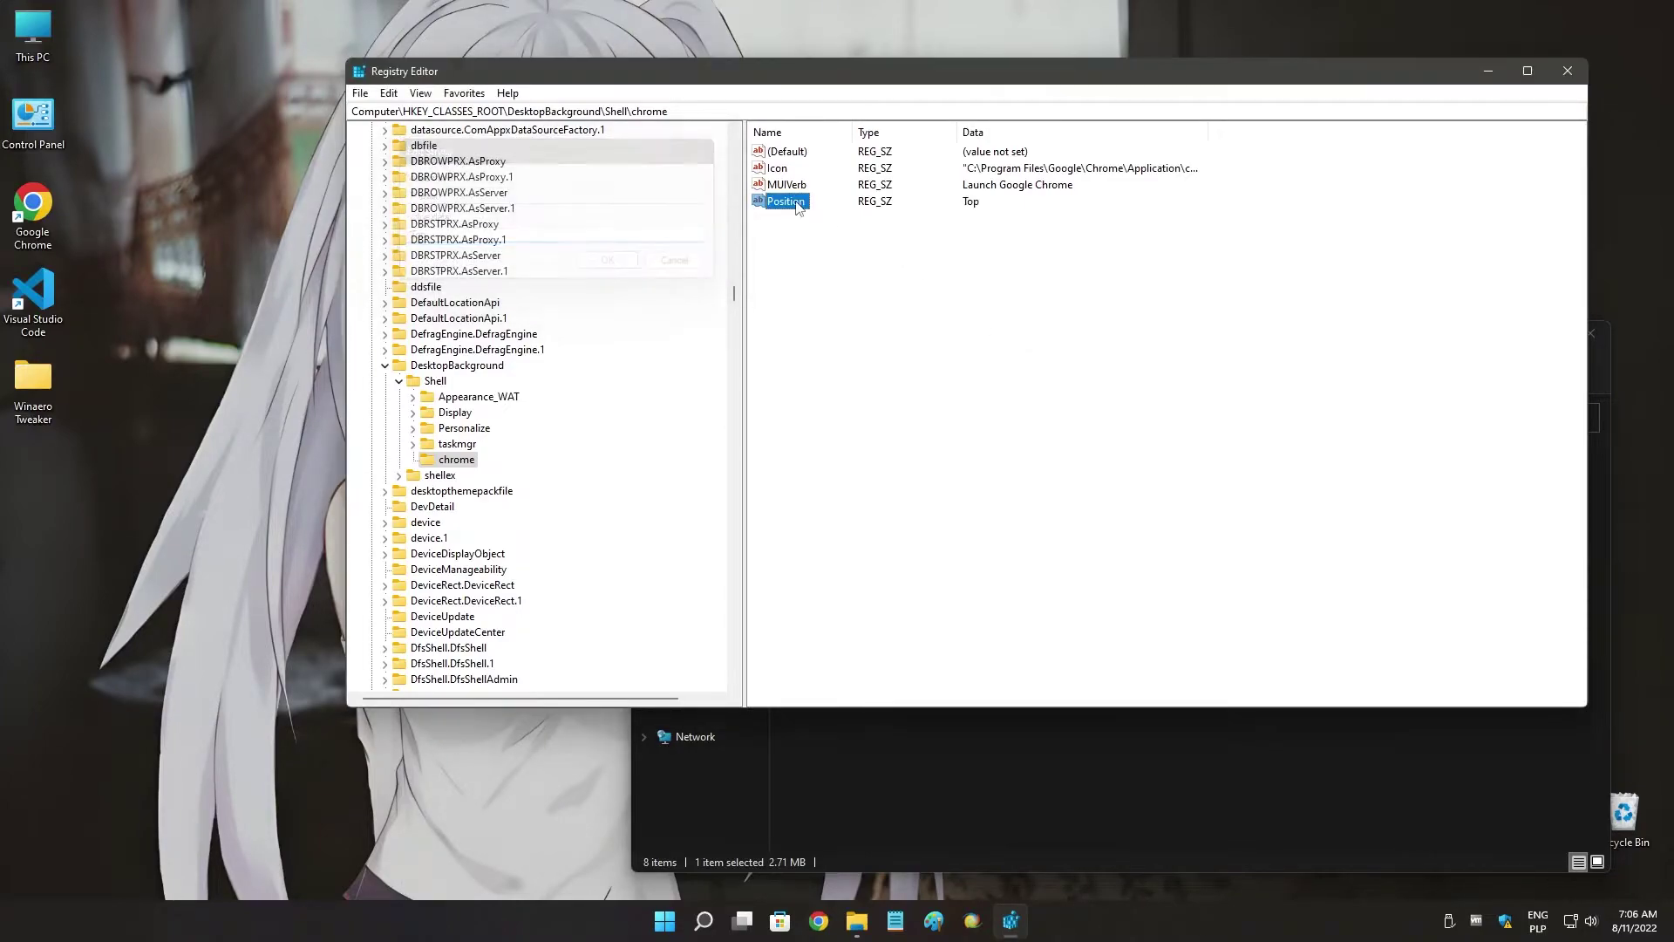
Confirm Launch Google Chrome now heads the desktop menu, then reselect the chrome key.
right_click(212, 237)
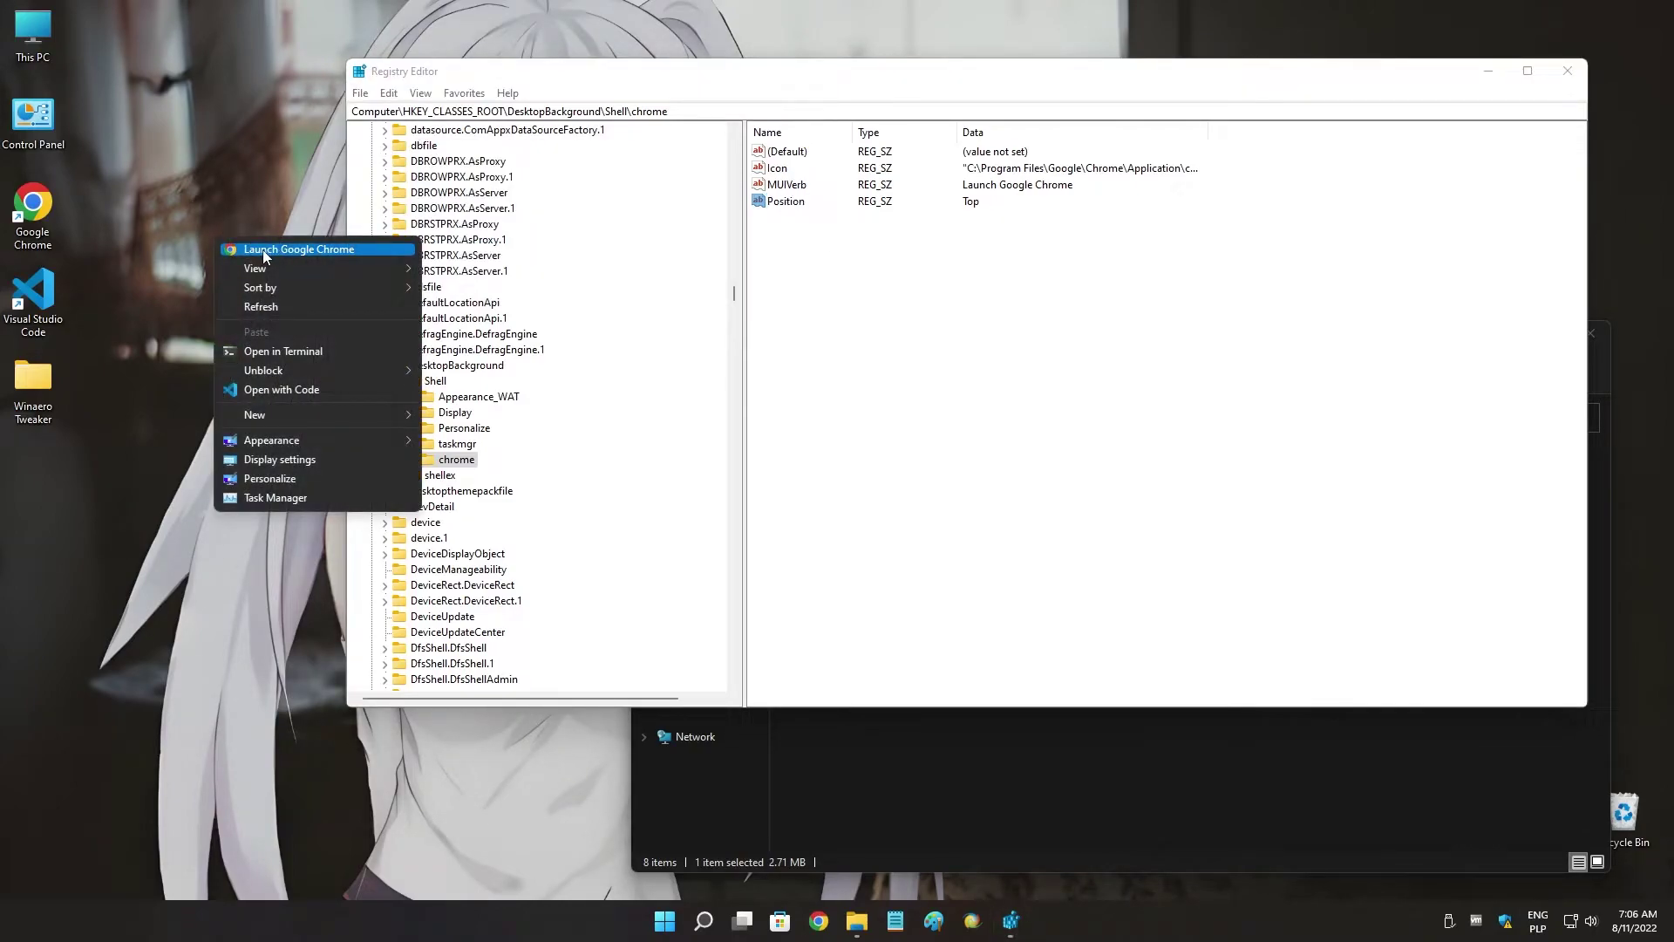
click(264, 249)
click(868, 305)
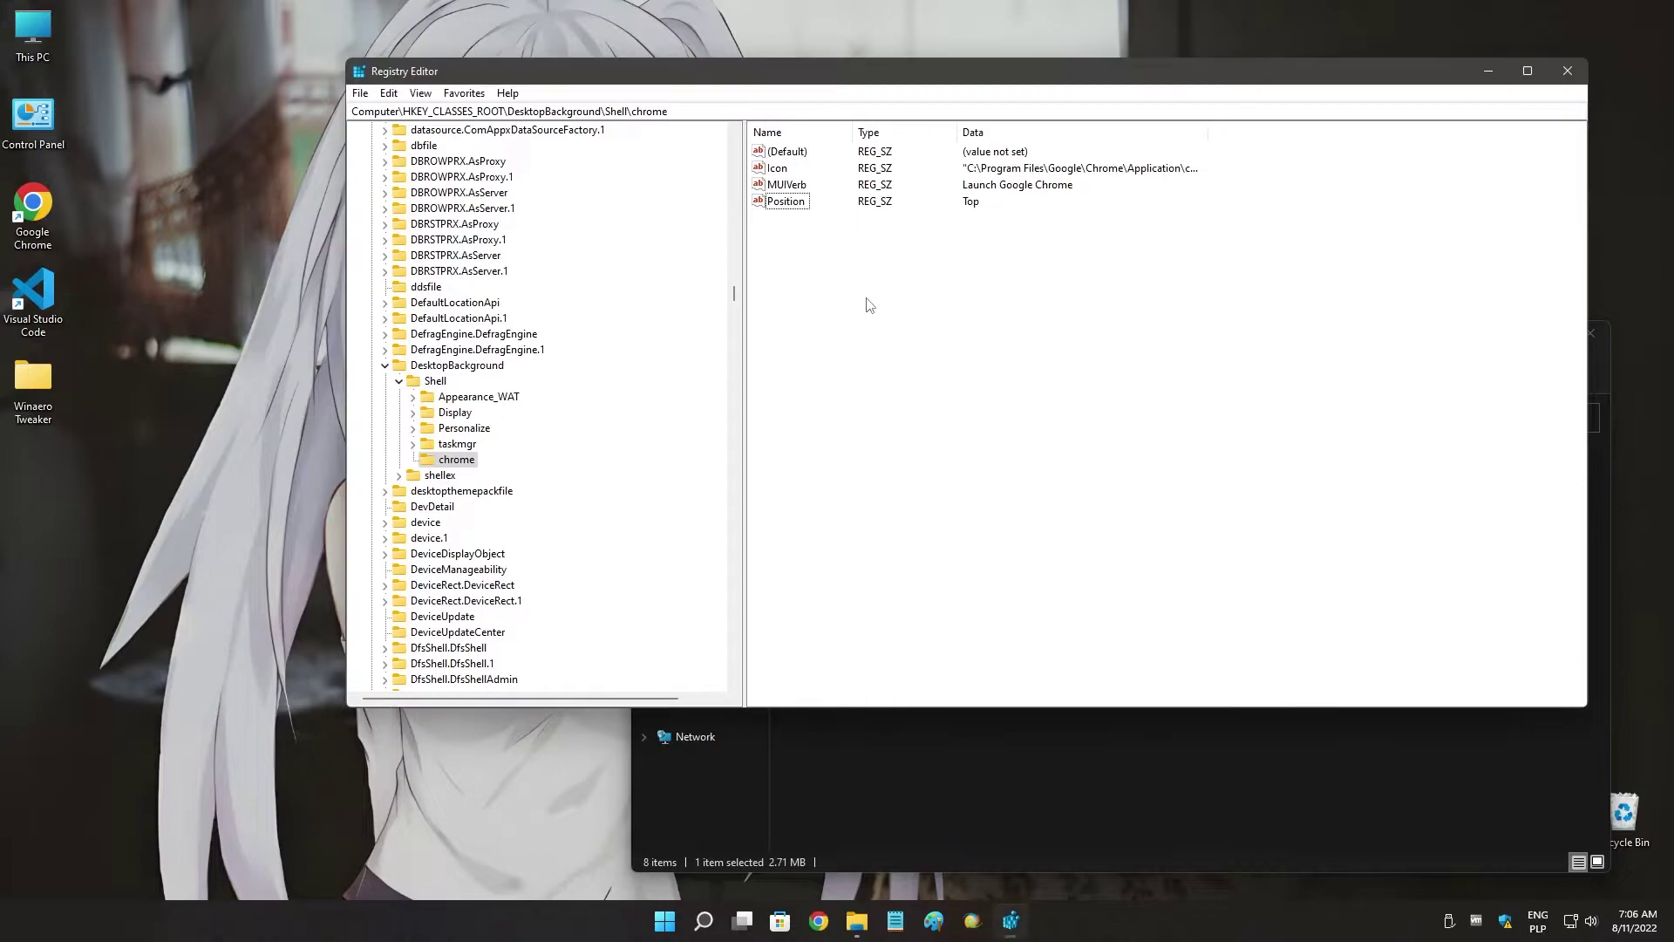
click(459, 459)
Create a subkey named command under the chrome key.
right_click(459, 460)
mouse_move(524, 485)
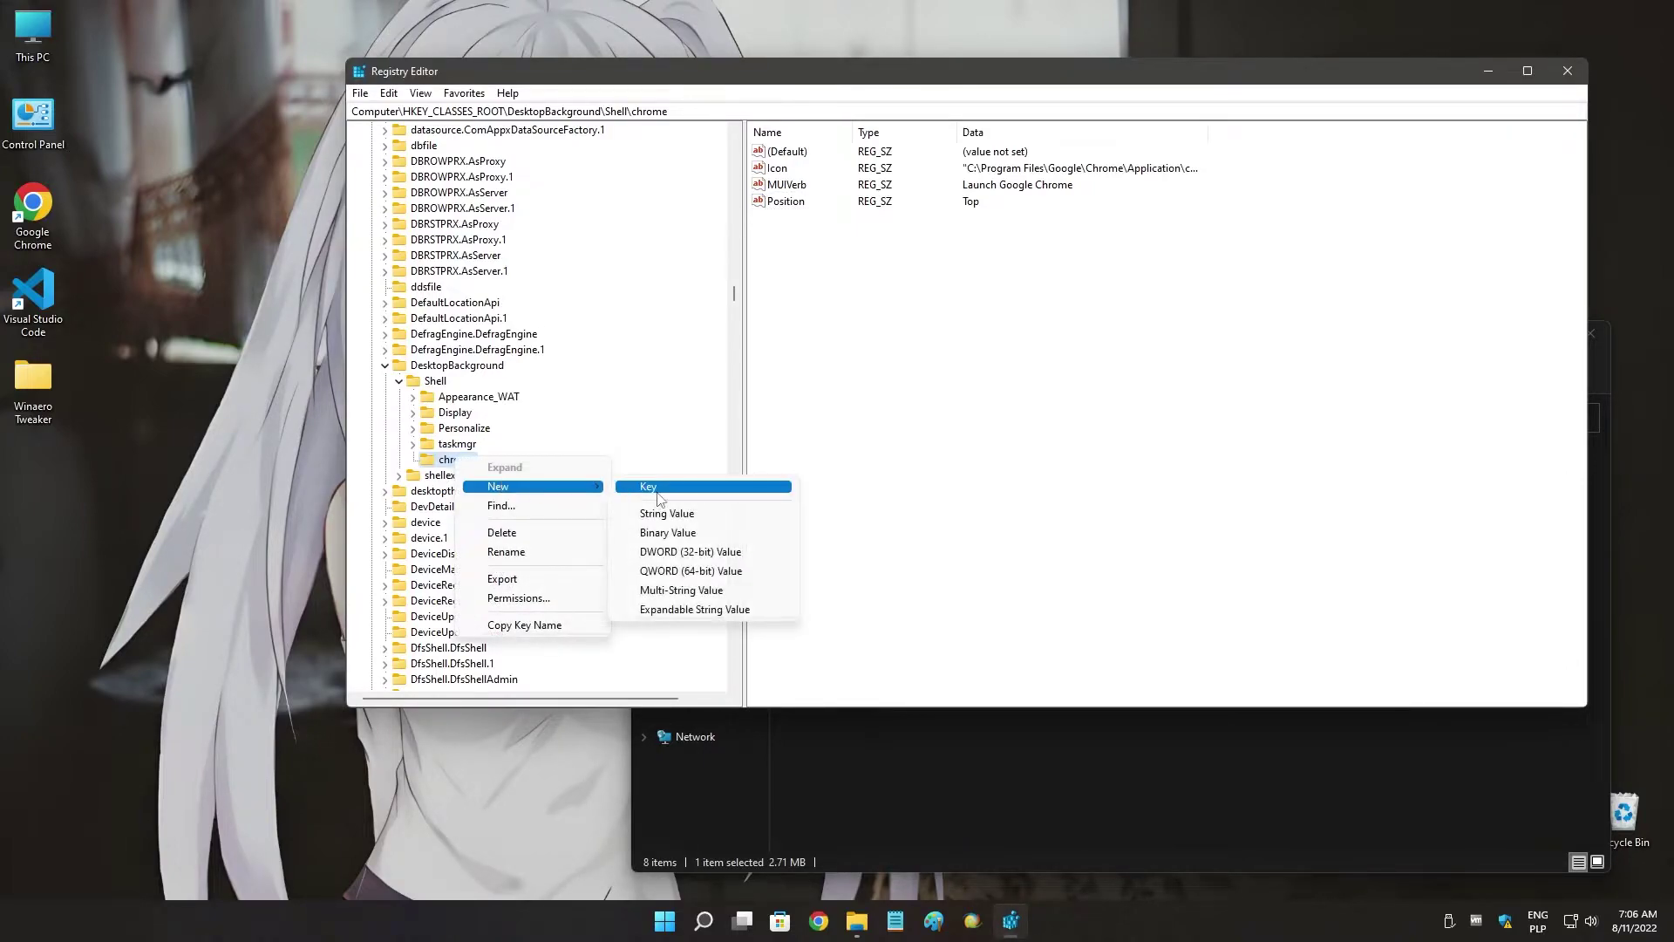
click(660, 487)
text(command)
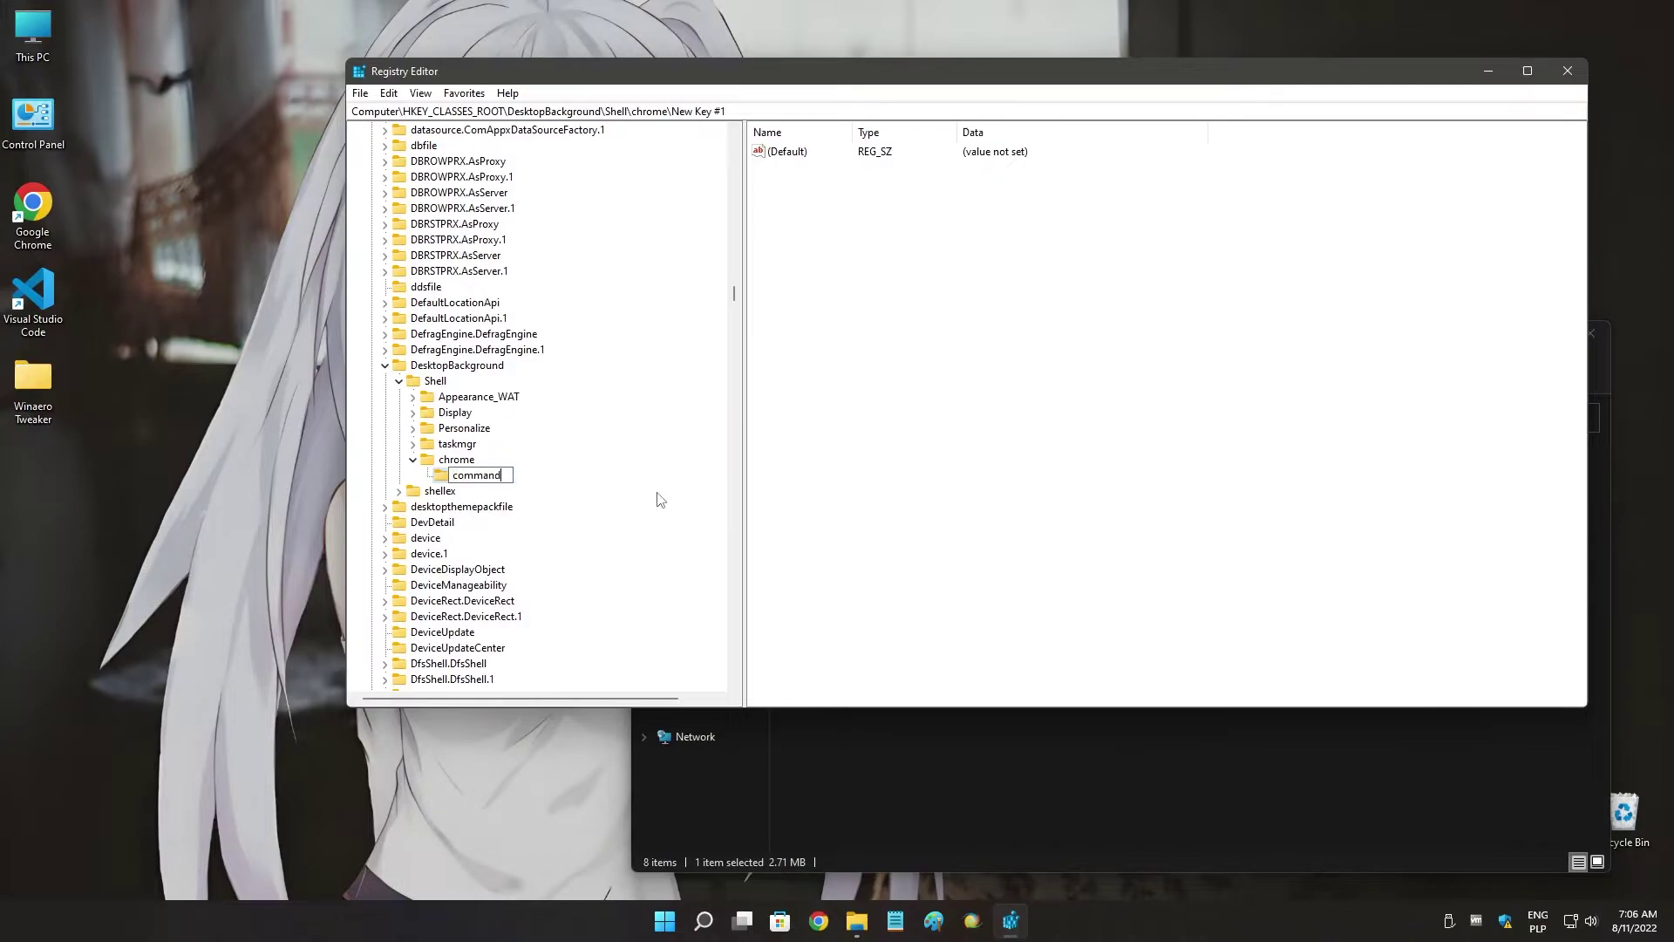
key(Return)
Paste the chrome.exe path into the command key's (Default) value.
scroll(557, 498, down, 1)
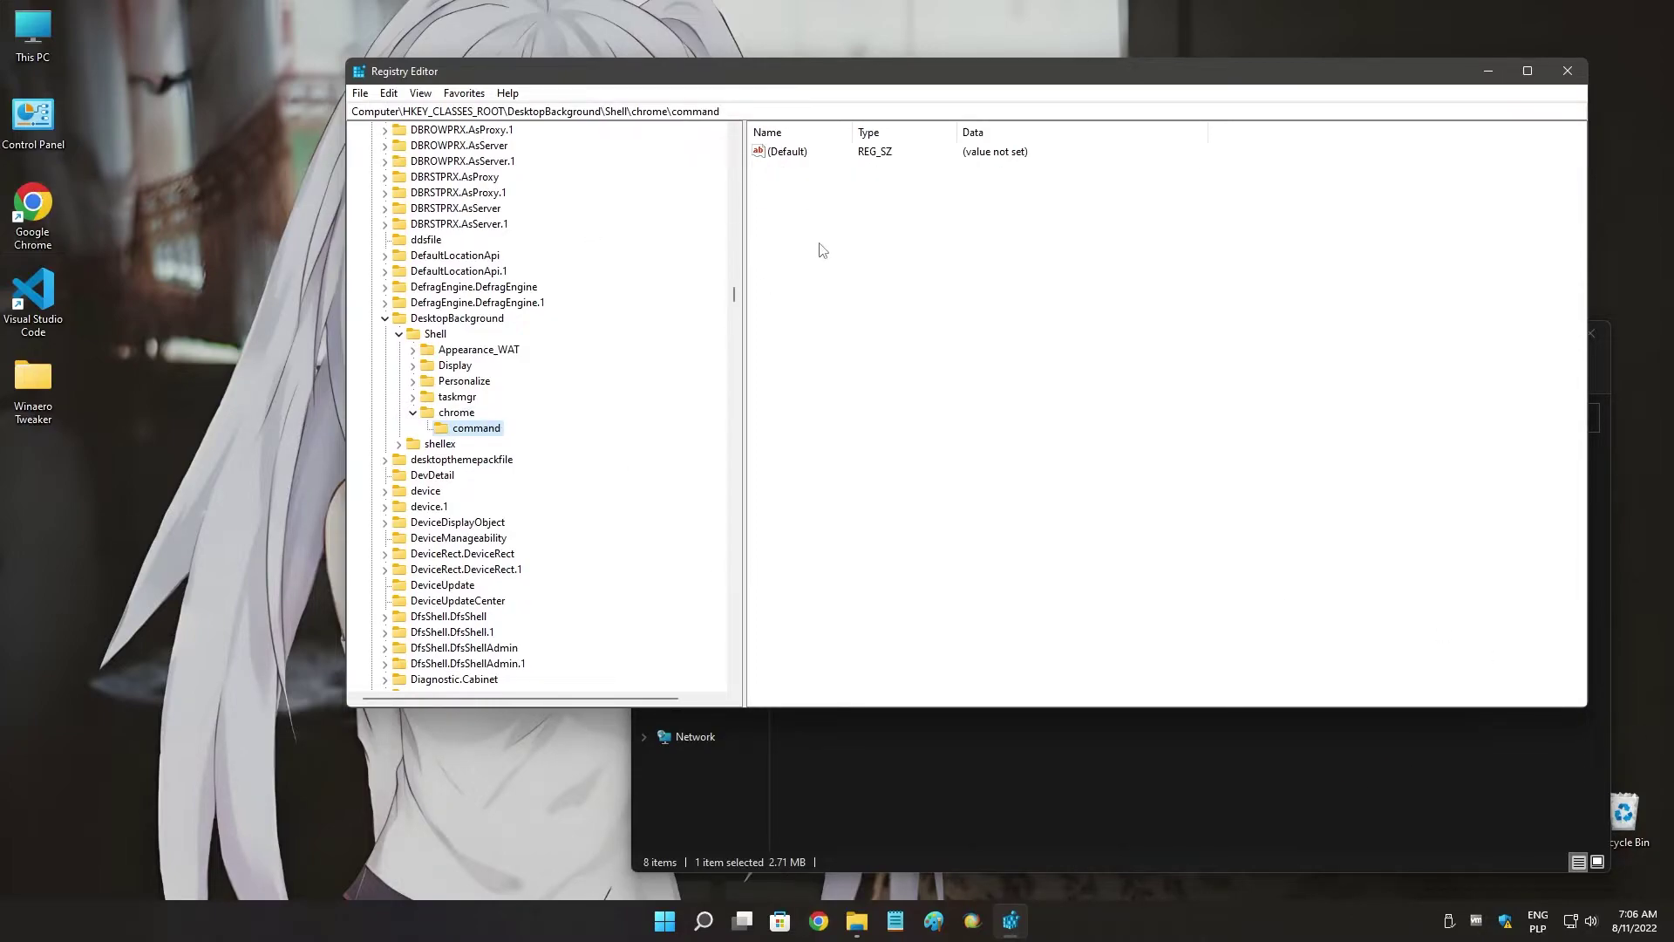
double_click(787, 152)
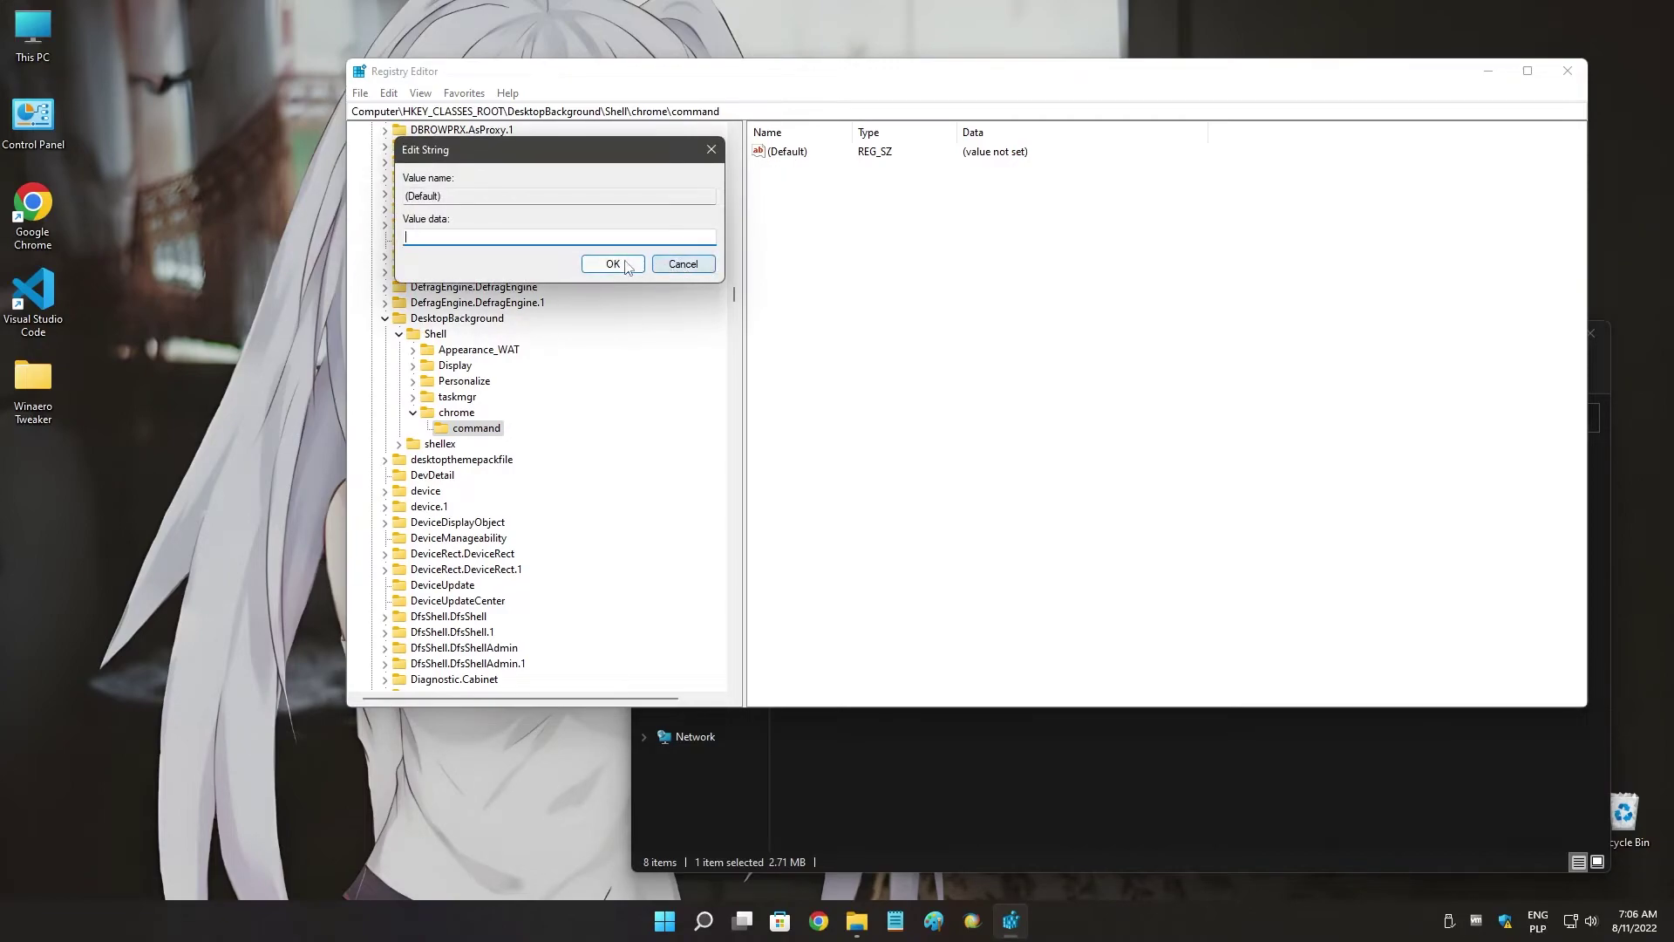
text("C:\Program Files\Google\Chrome\Application\chrome.exe")
click(624, 265)
Test the desktop menu, then close the Application folder window.
right_click(181, 171)
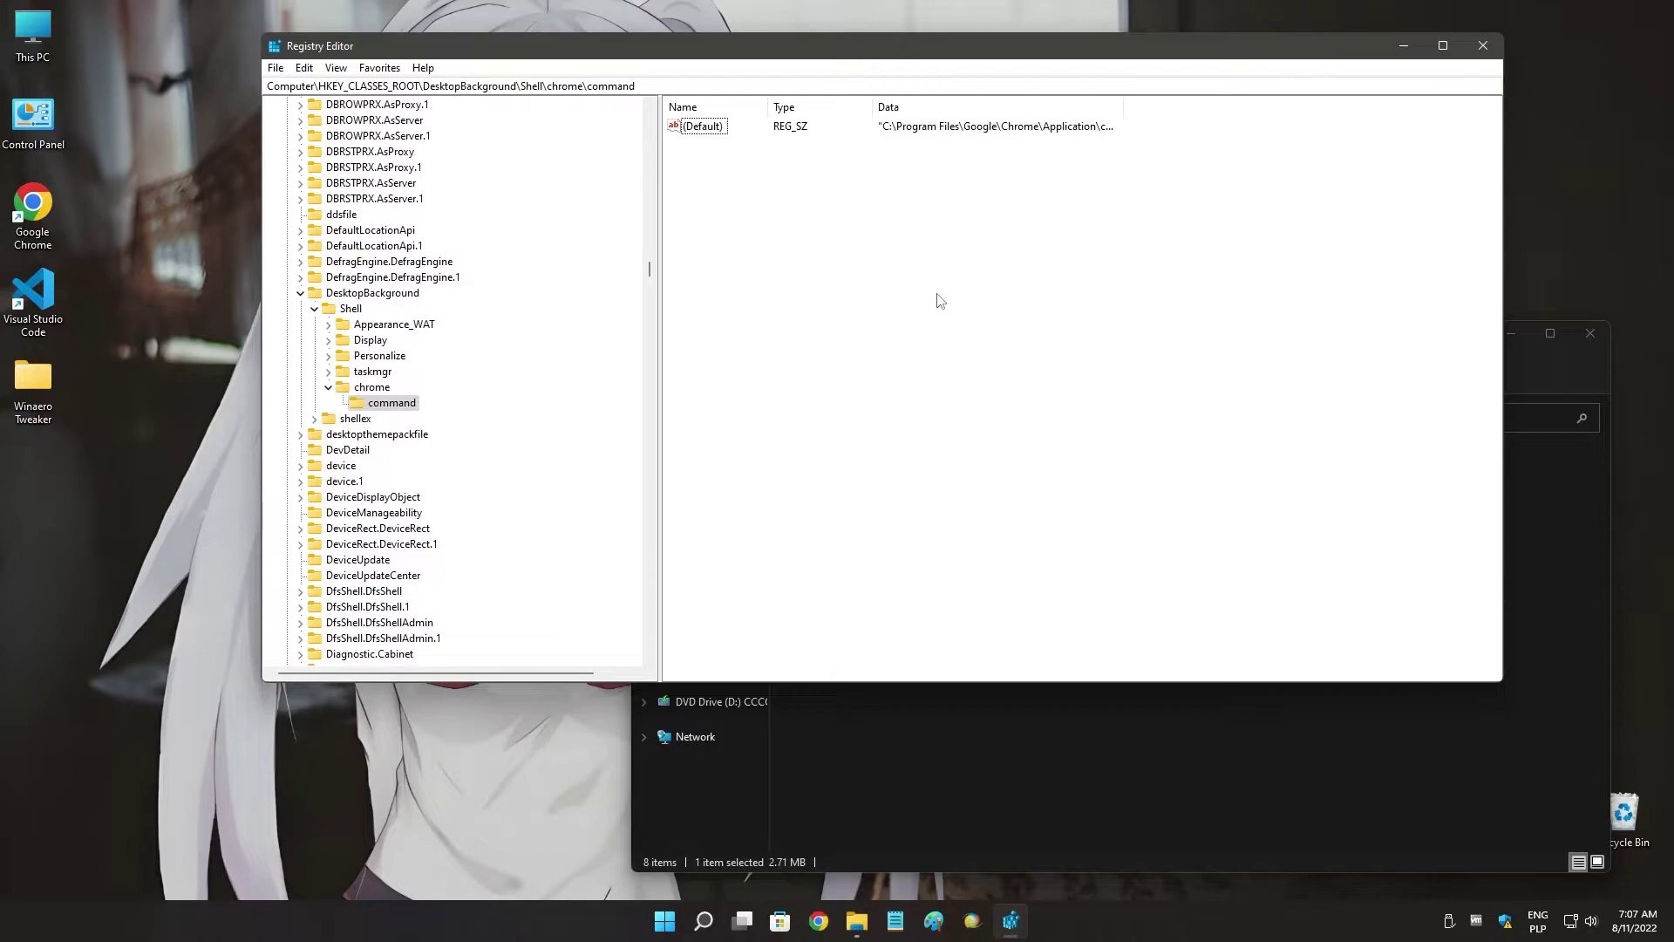
drag(1267, 59, 1167, 54)
drag(1482, 334, 1411, 310)
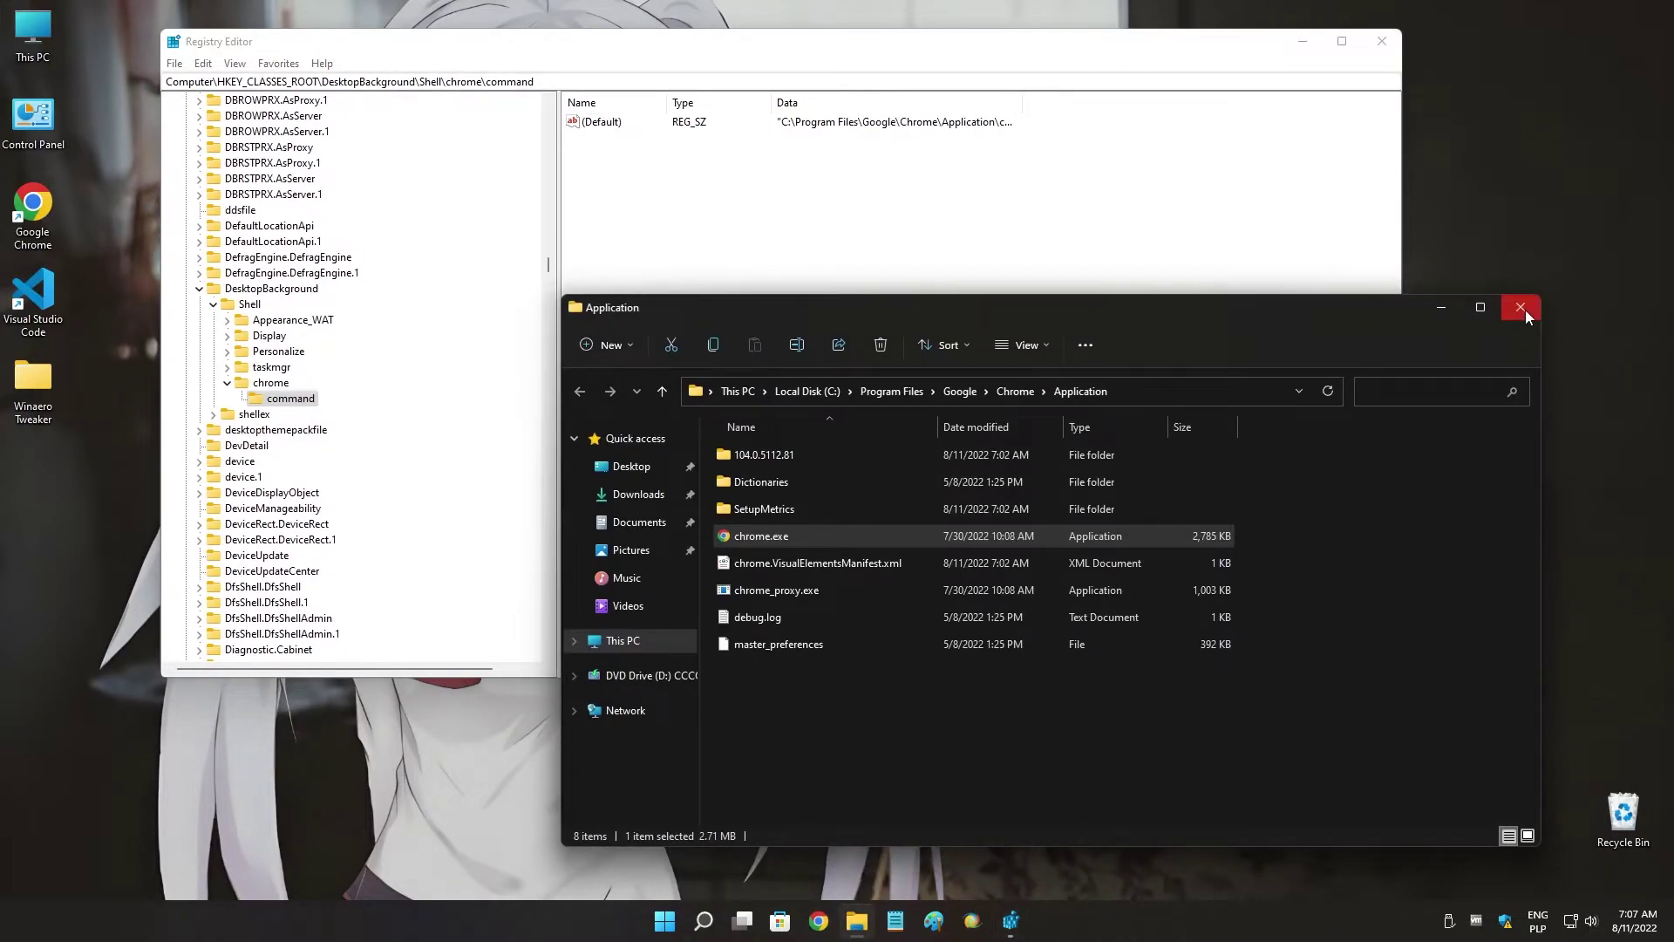
click(1521, 307)
Test the desktop right-click menu, then re-expand DesktopBackground and its Shell key.
drag(802, 41, 939, 140)
right_click(937, 76)
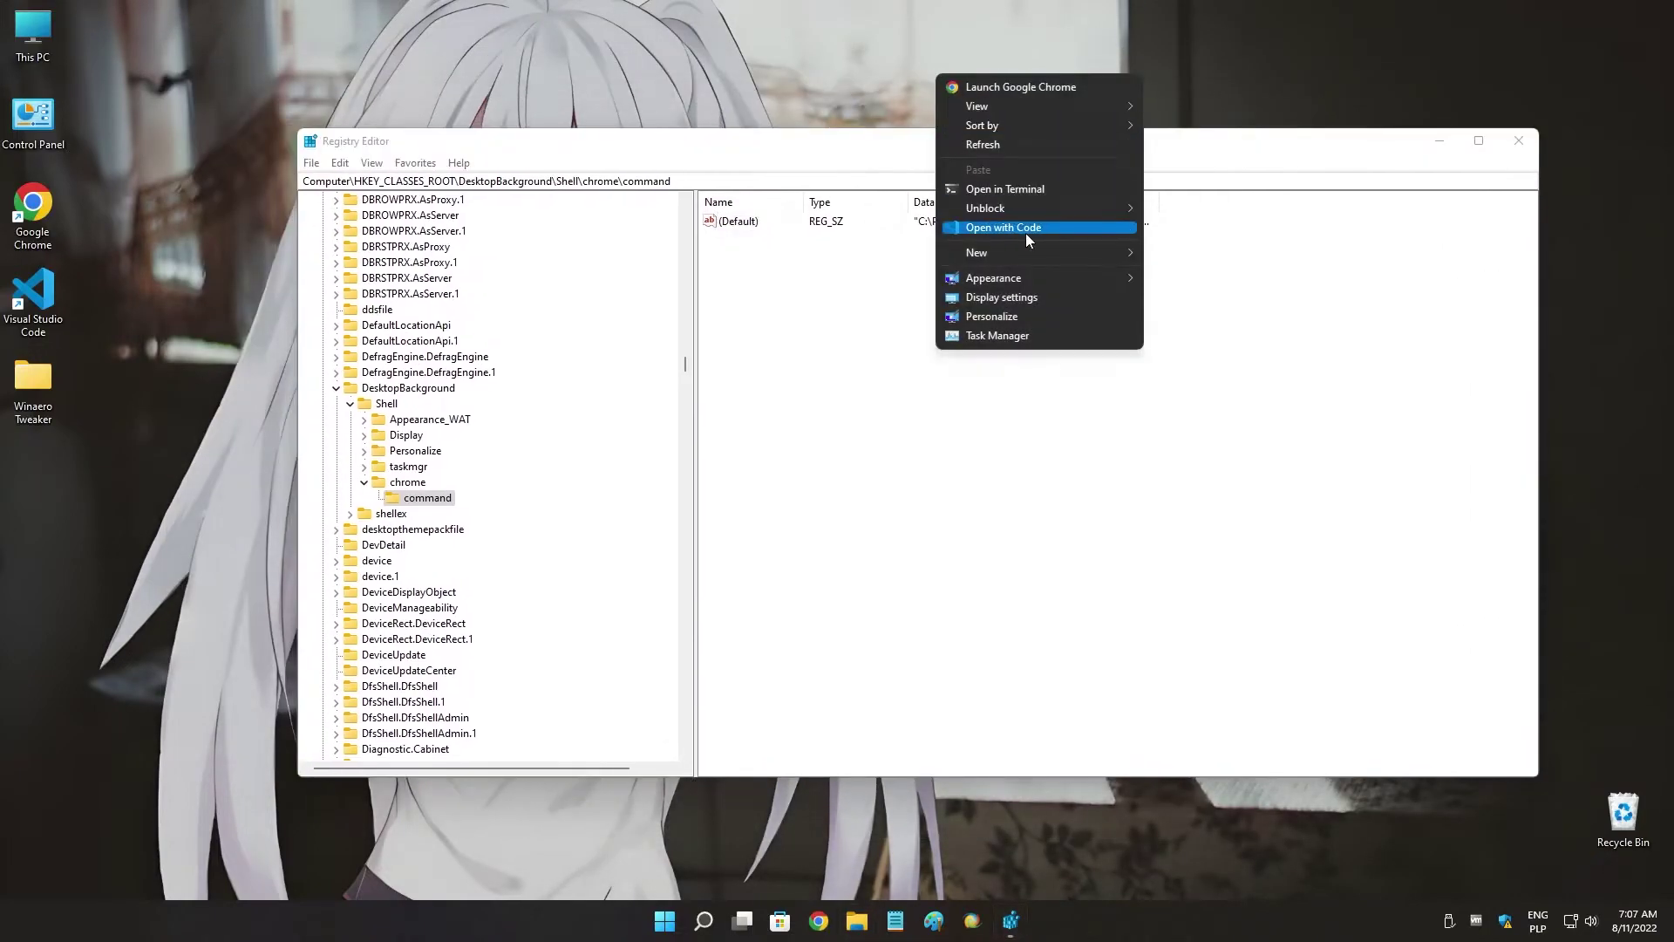
mouse_move(1076, 273)
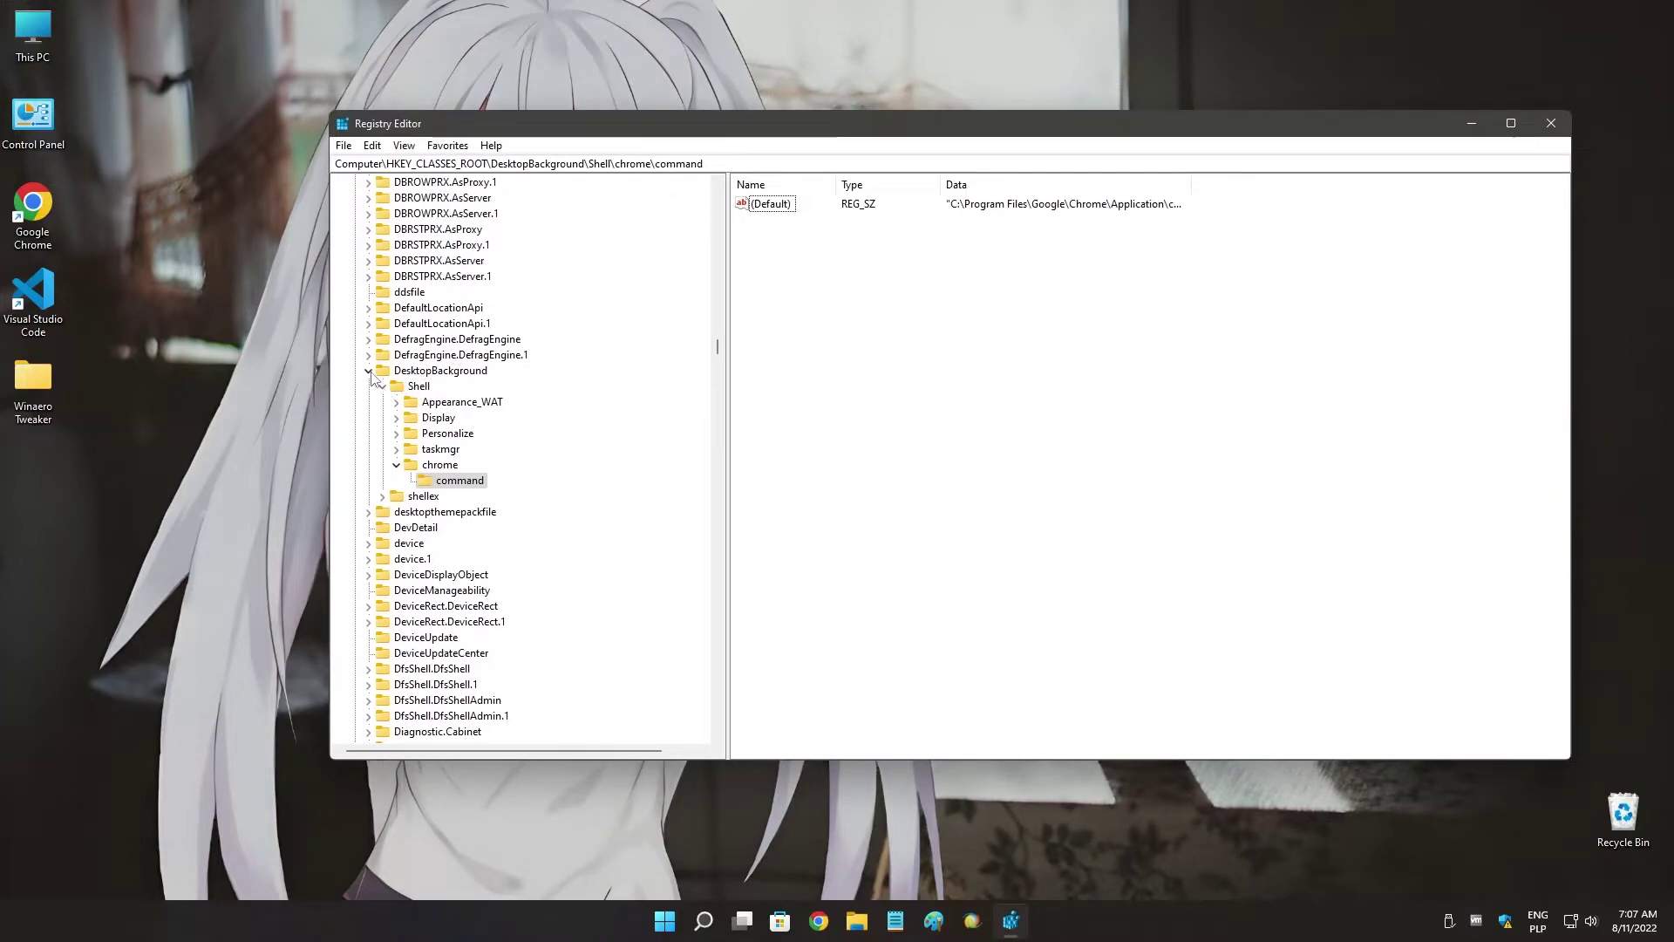
click(368, 373)
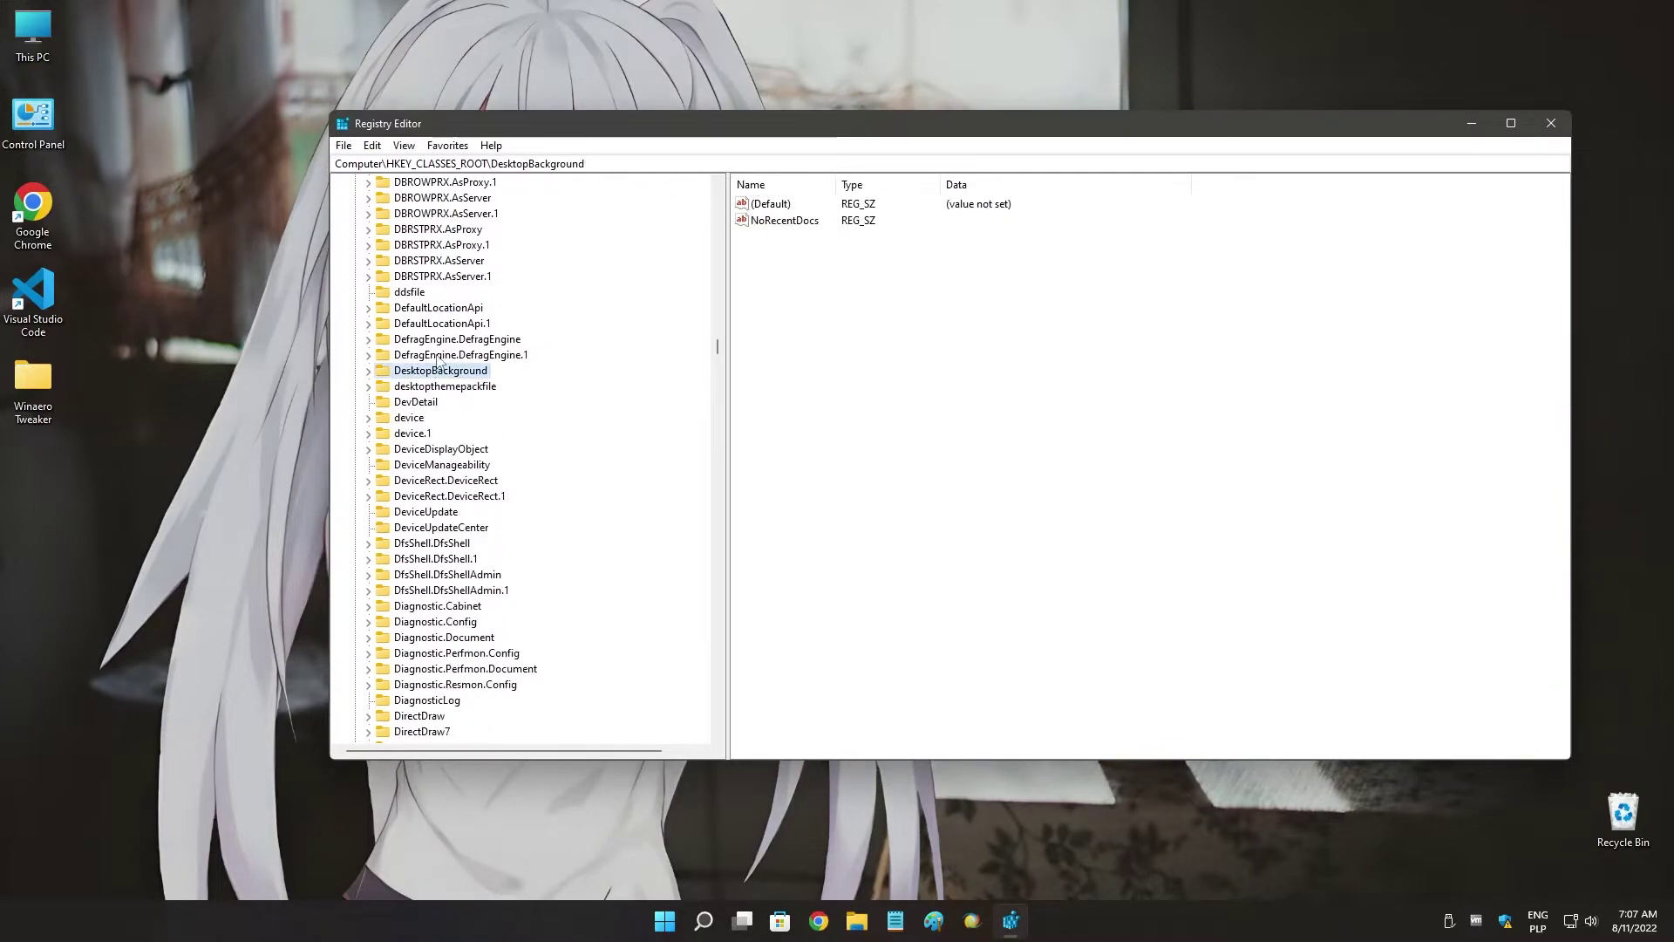
click(368, 371)
click(382, 386)
click(382, 385)
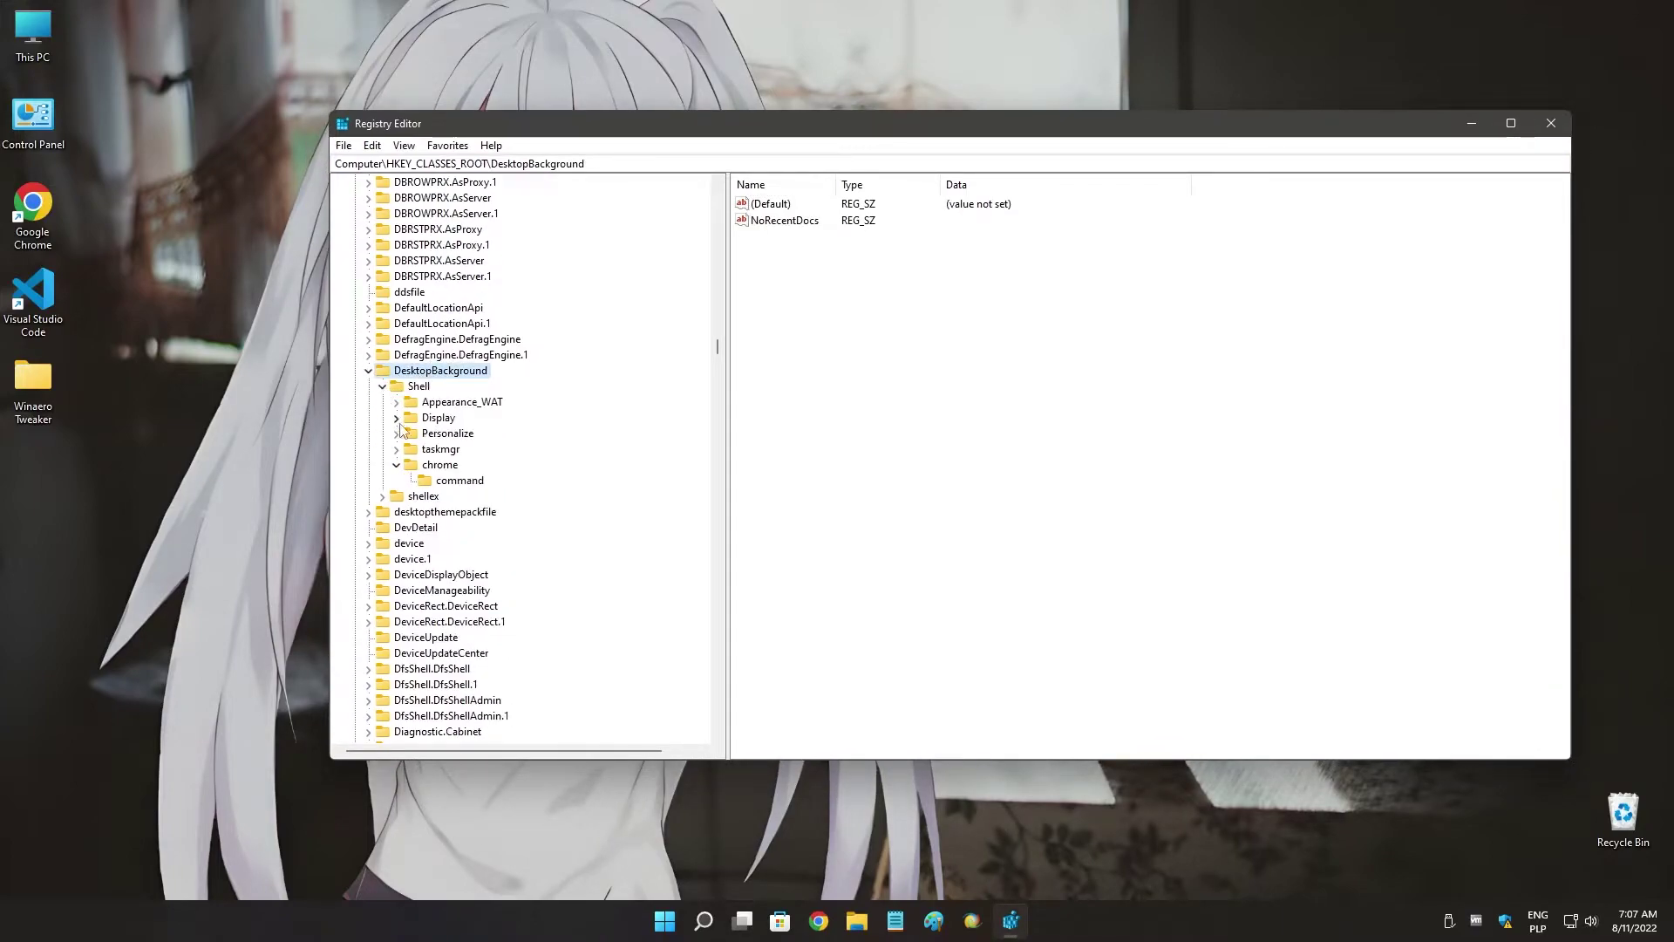
Create a new key named systools under Shell.
right_click(415, 386)
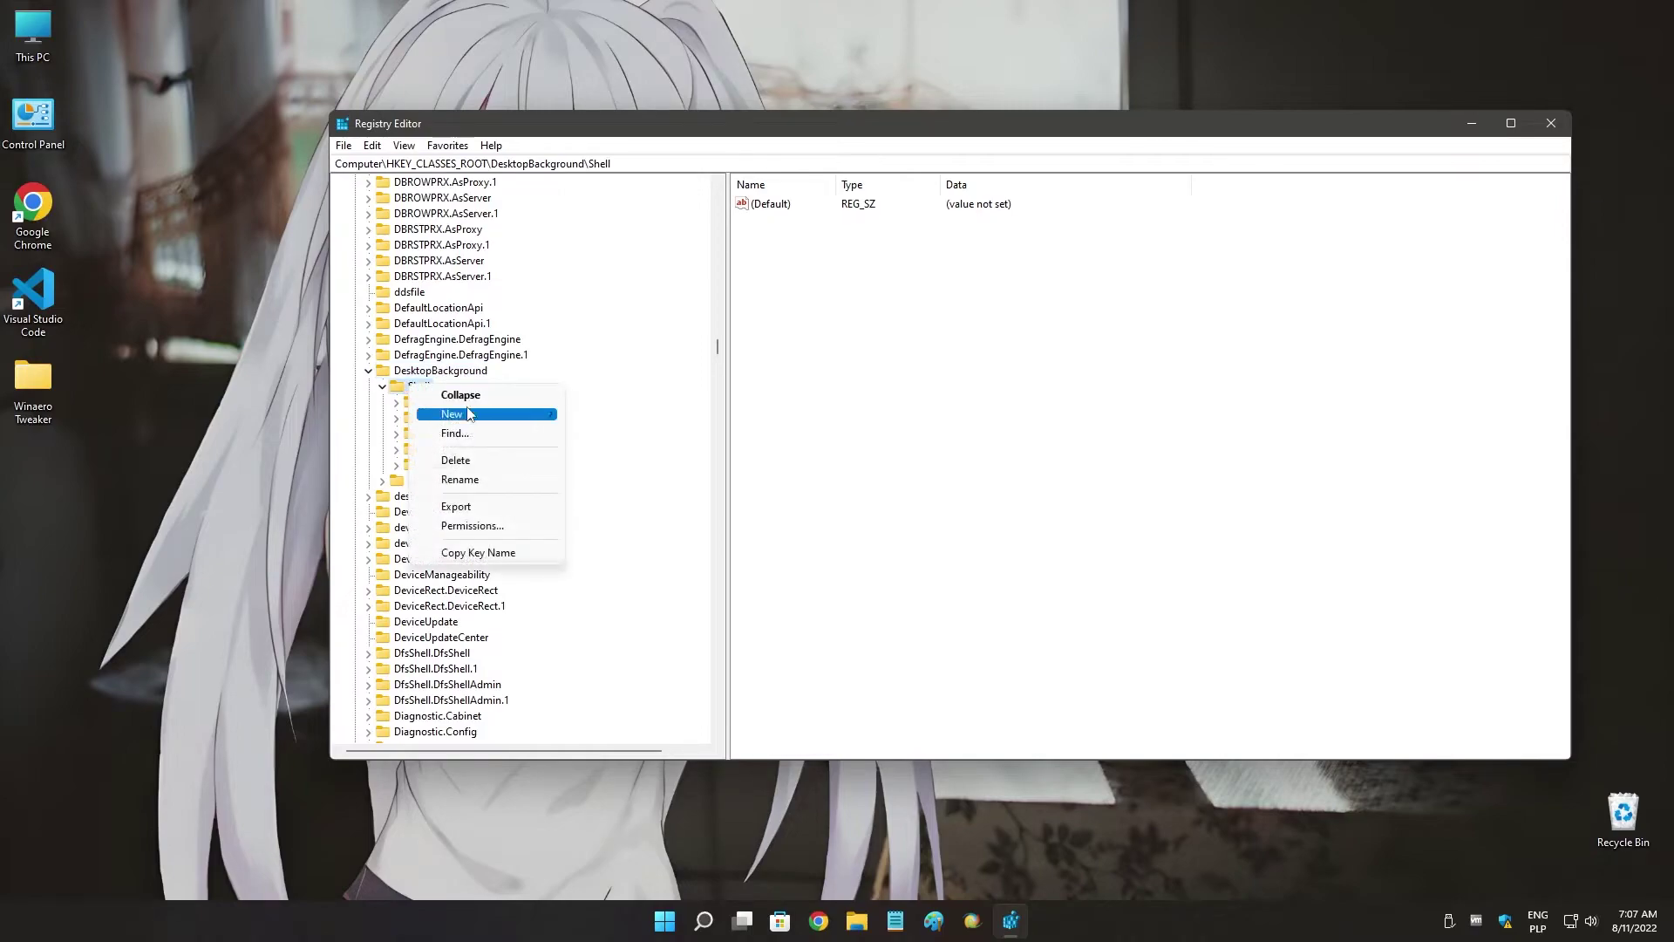
mouse_move(468, 414)
click(593, 415)
text(s)
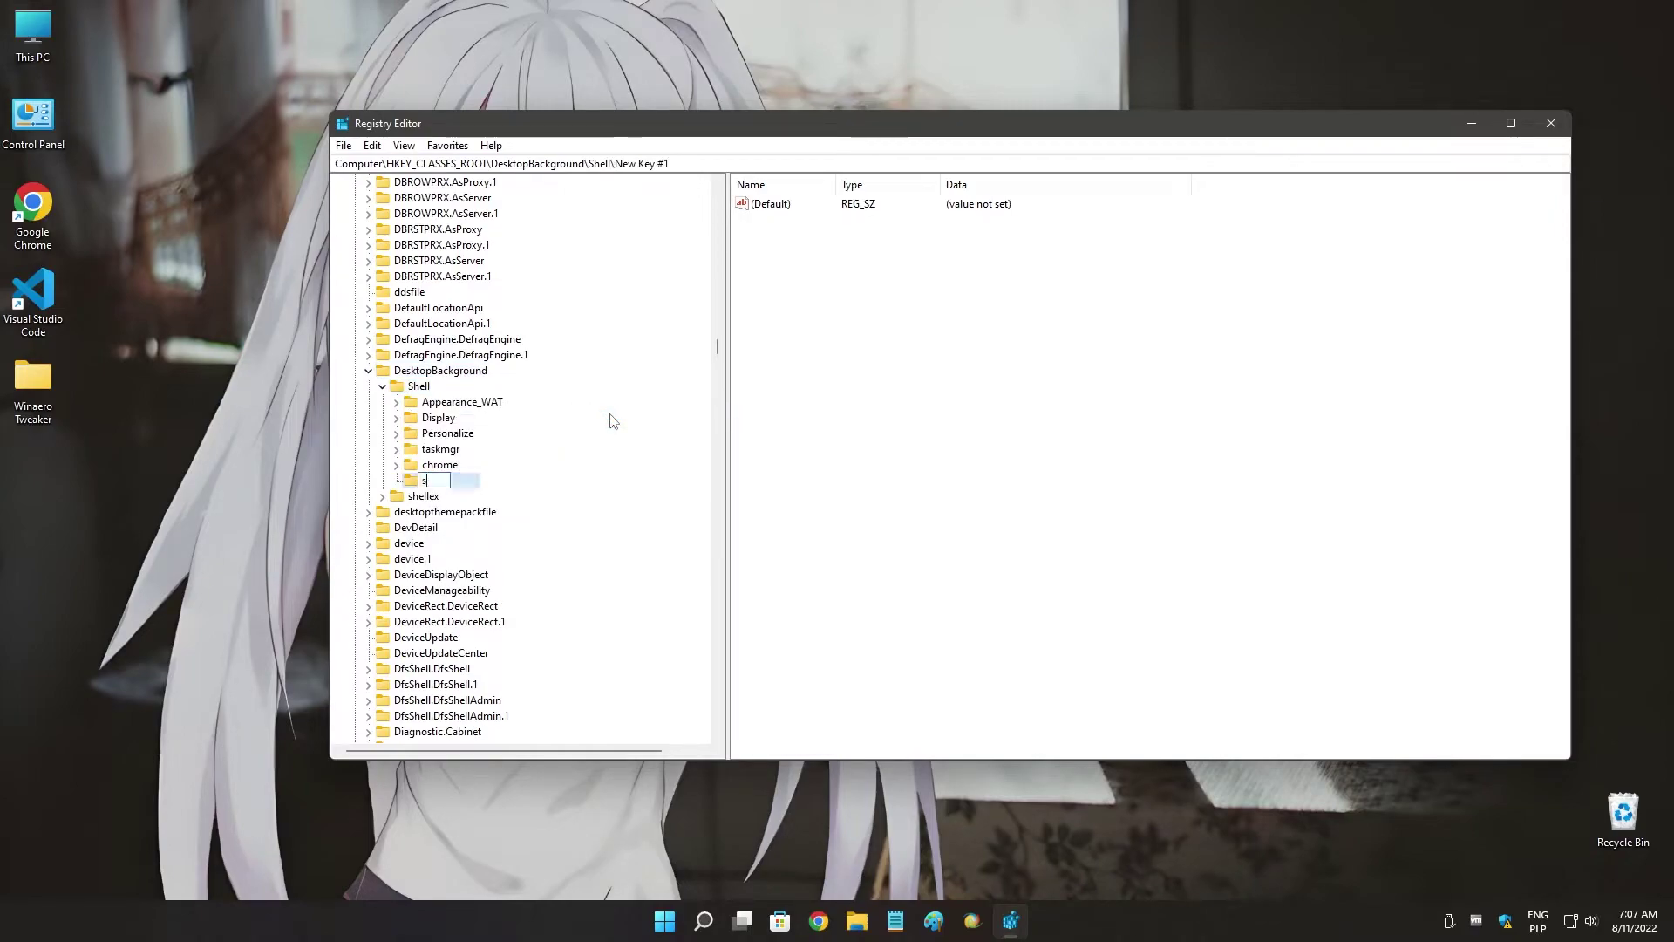
text(ystools)
key(Return)
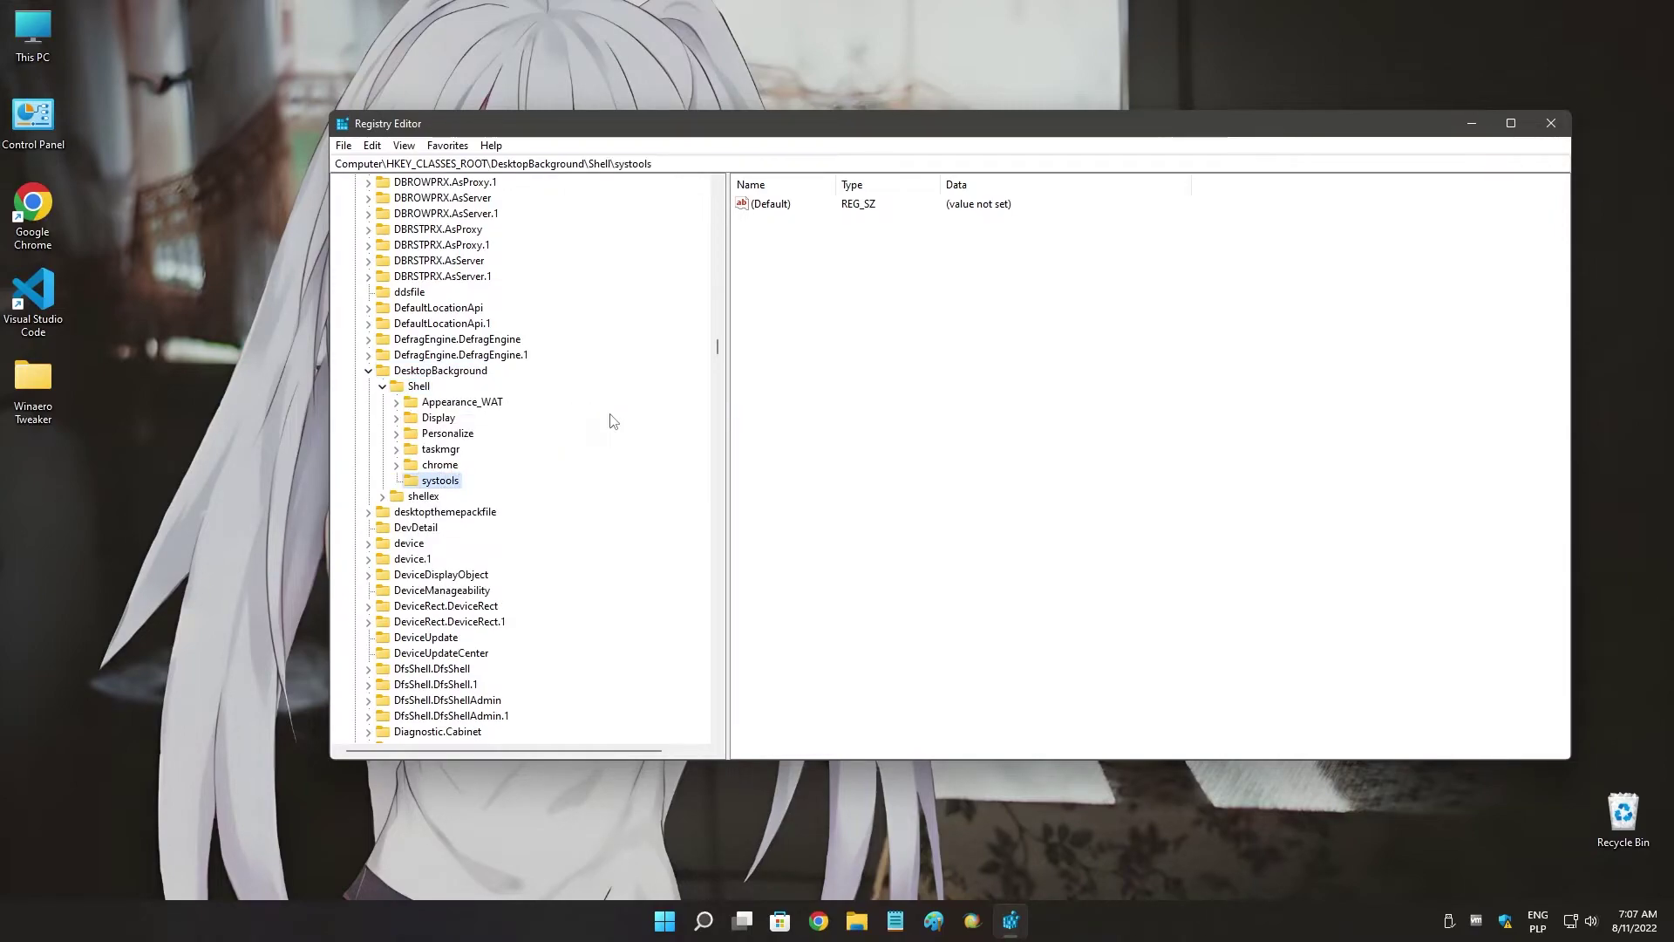
Add a subkey named shell under systools.
right_click(443, 481)
mouse_move(502, 511)
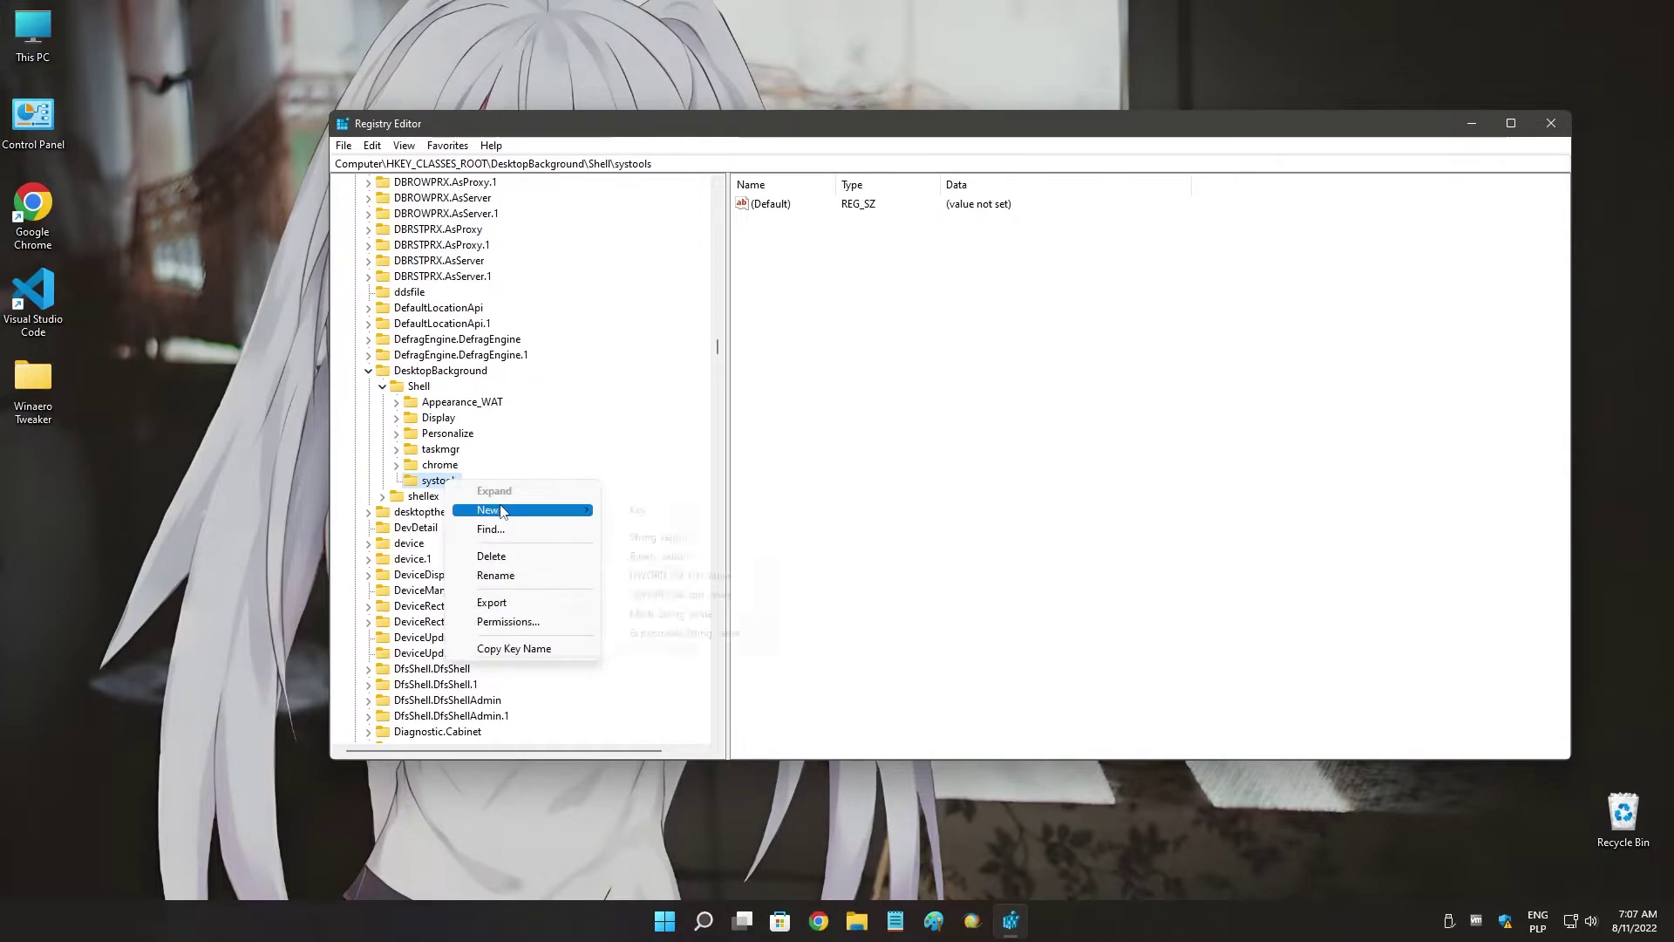
click(657, 514)
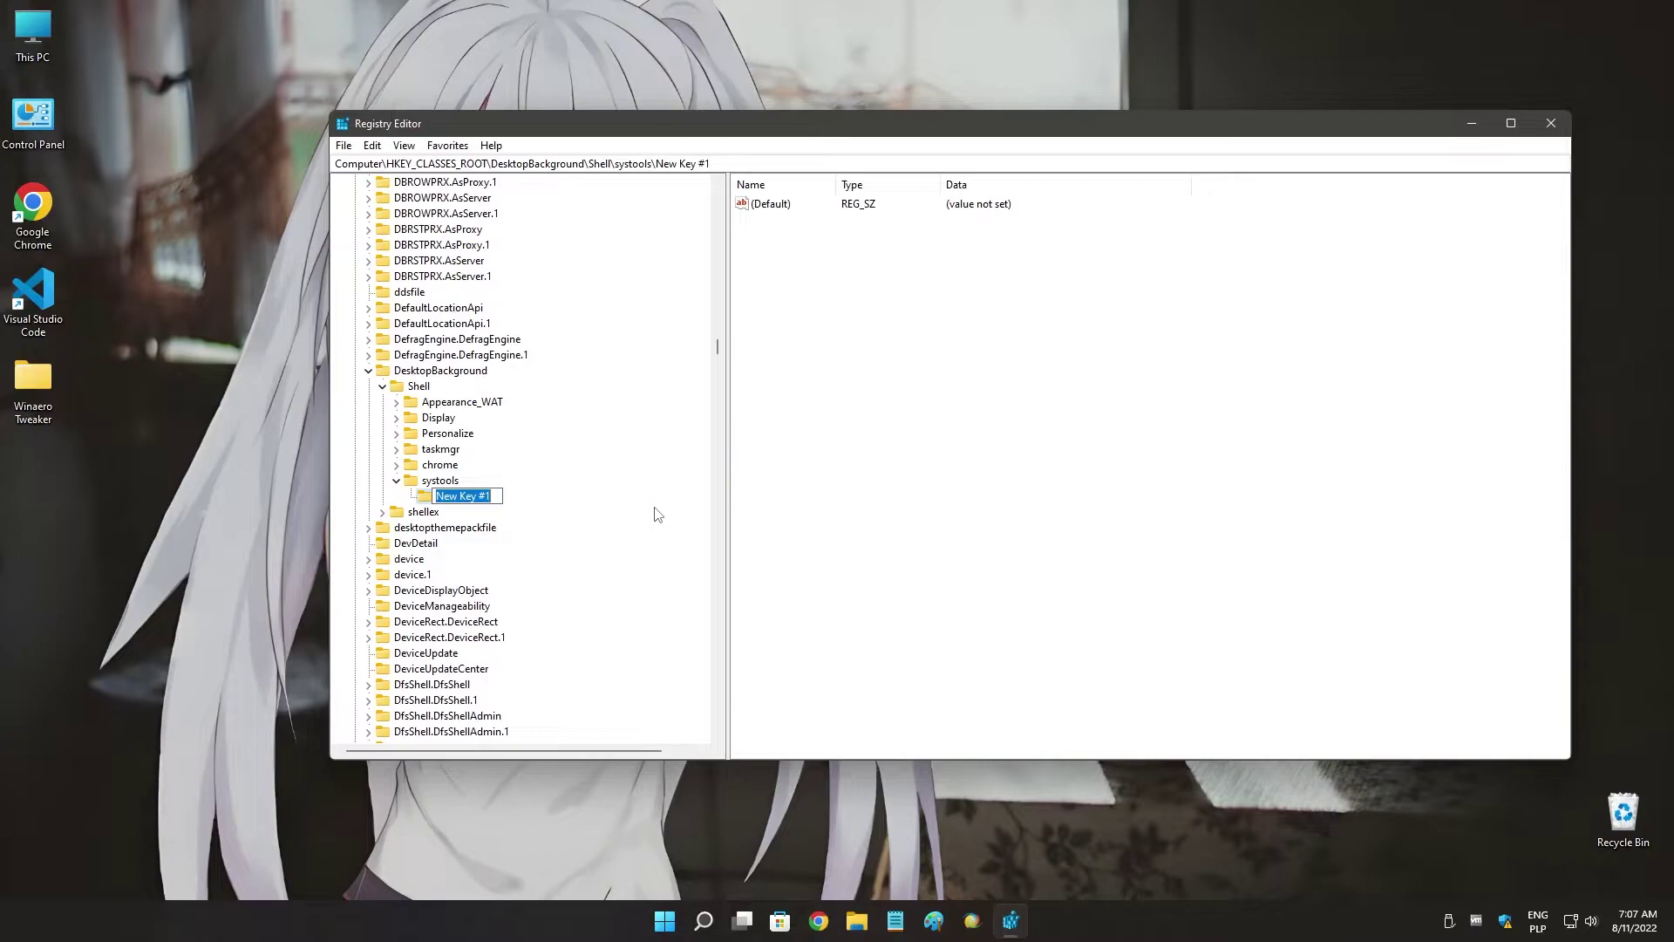
text(shell)
key(Return)
Add two string values, Icon and MUIVerb, to the systools key.
click(458, 481)
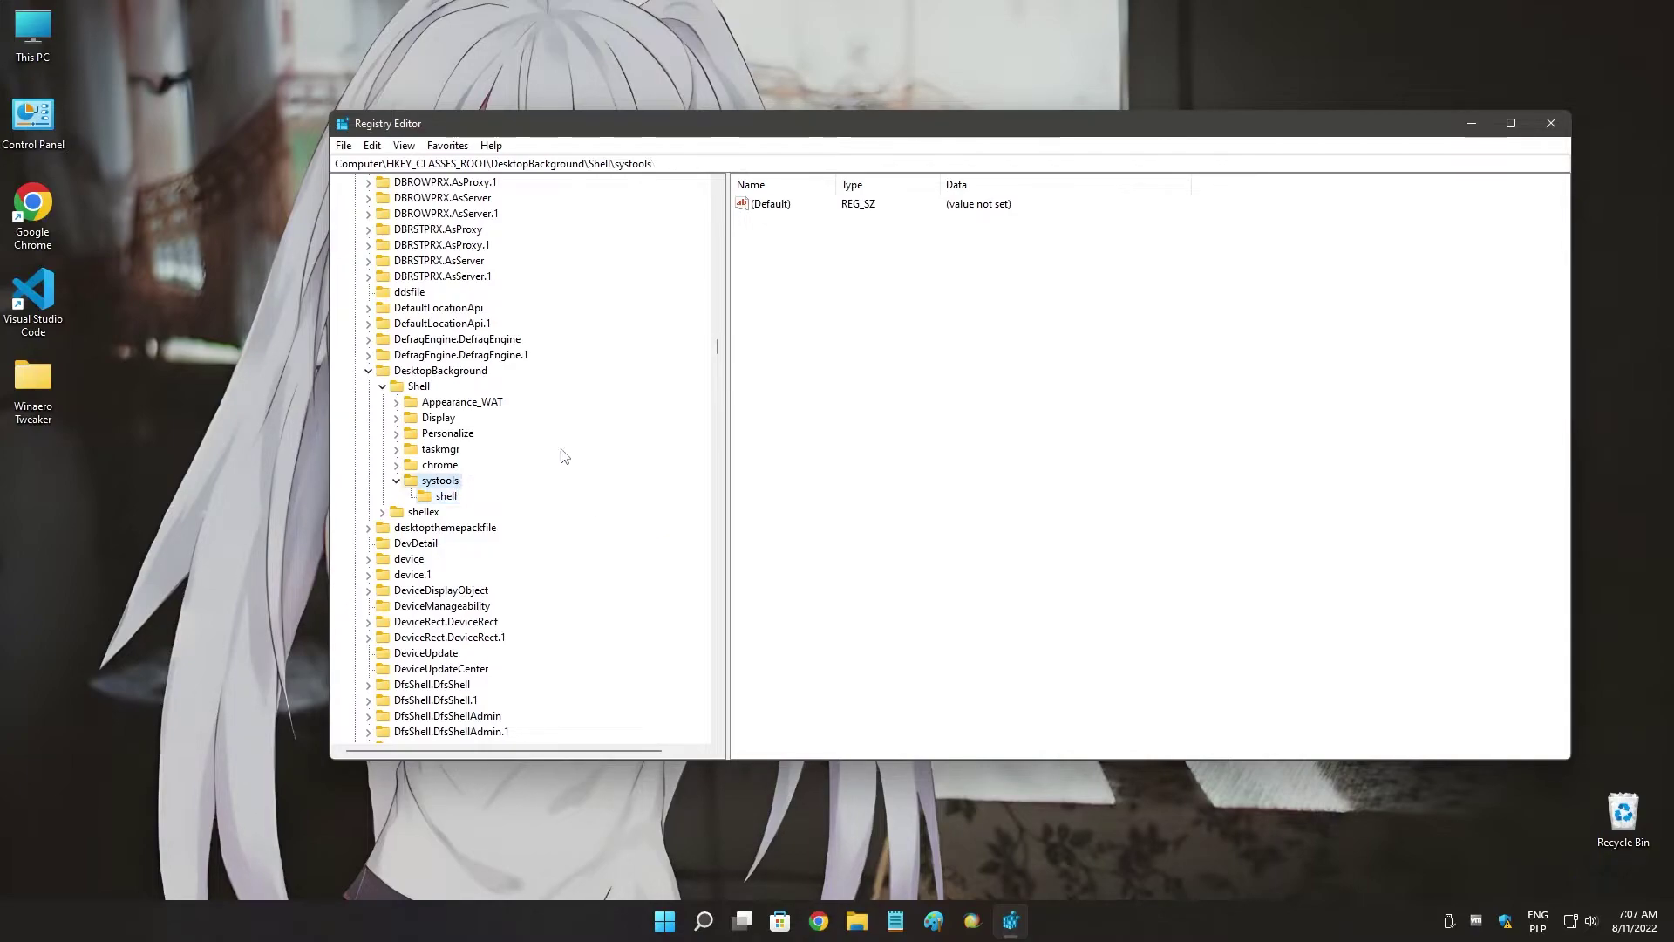
right_click(854, 384)
mouse_move(897, 385)
click(1014, 416)
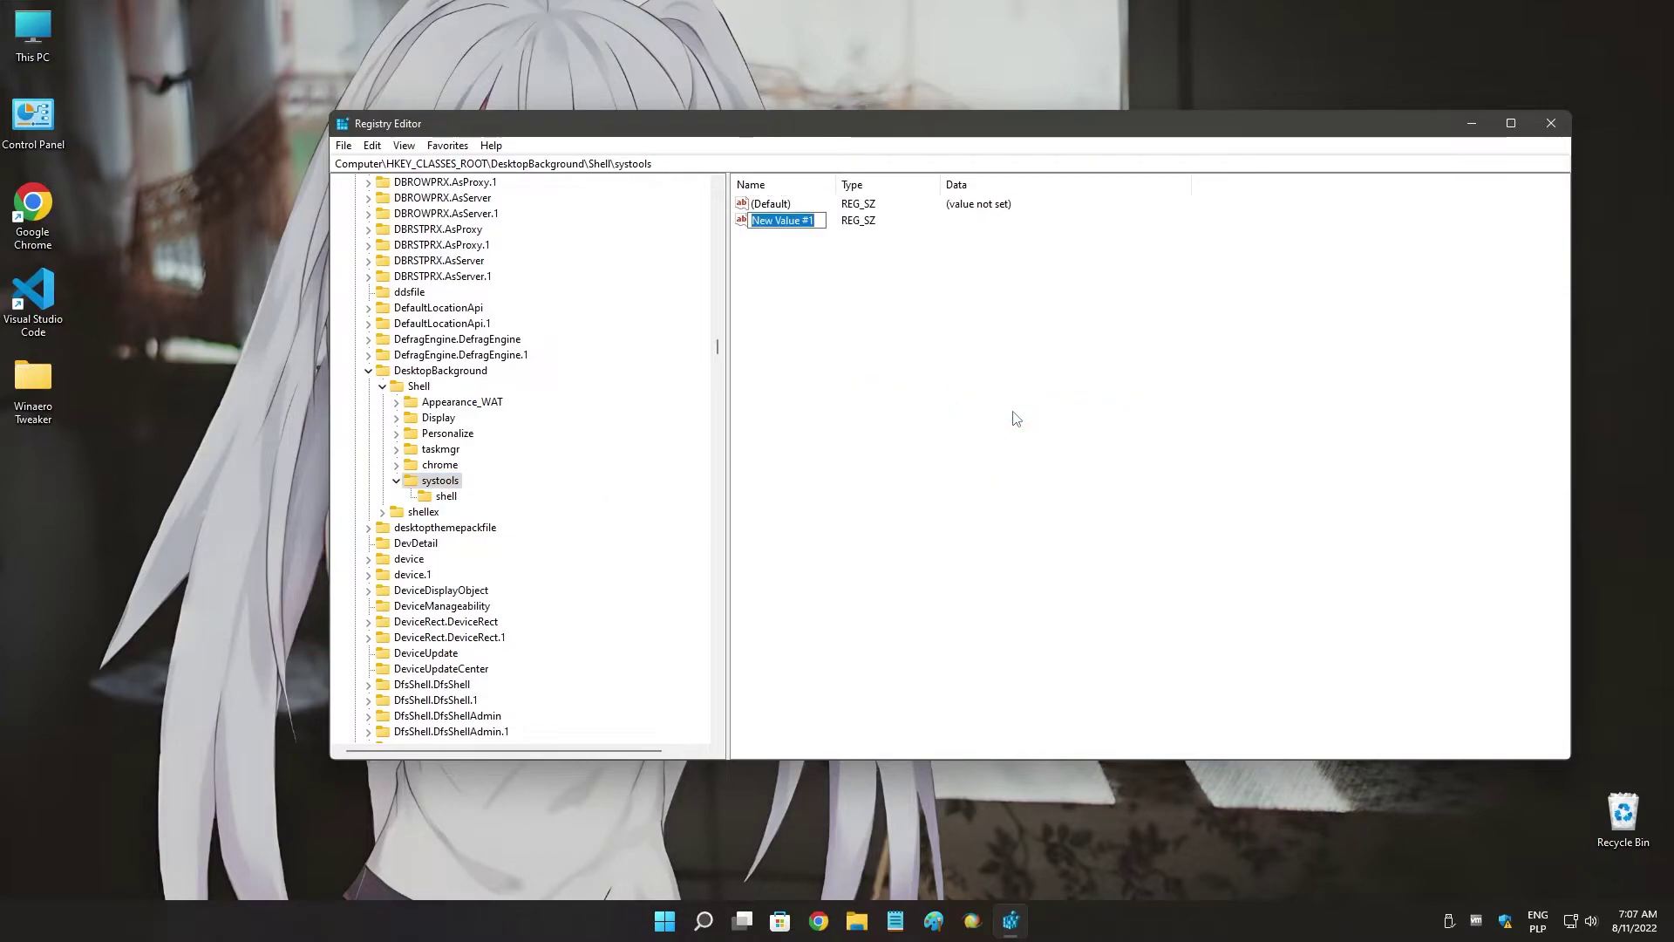
text(Icon)
key(Return)
right_click(1015, 419)
mouse_move(1068, 423)
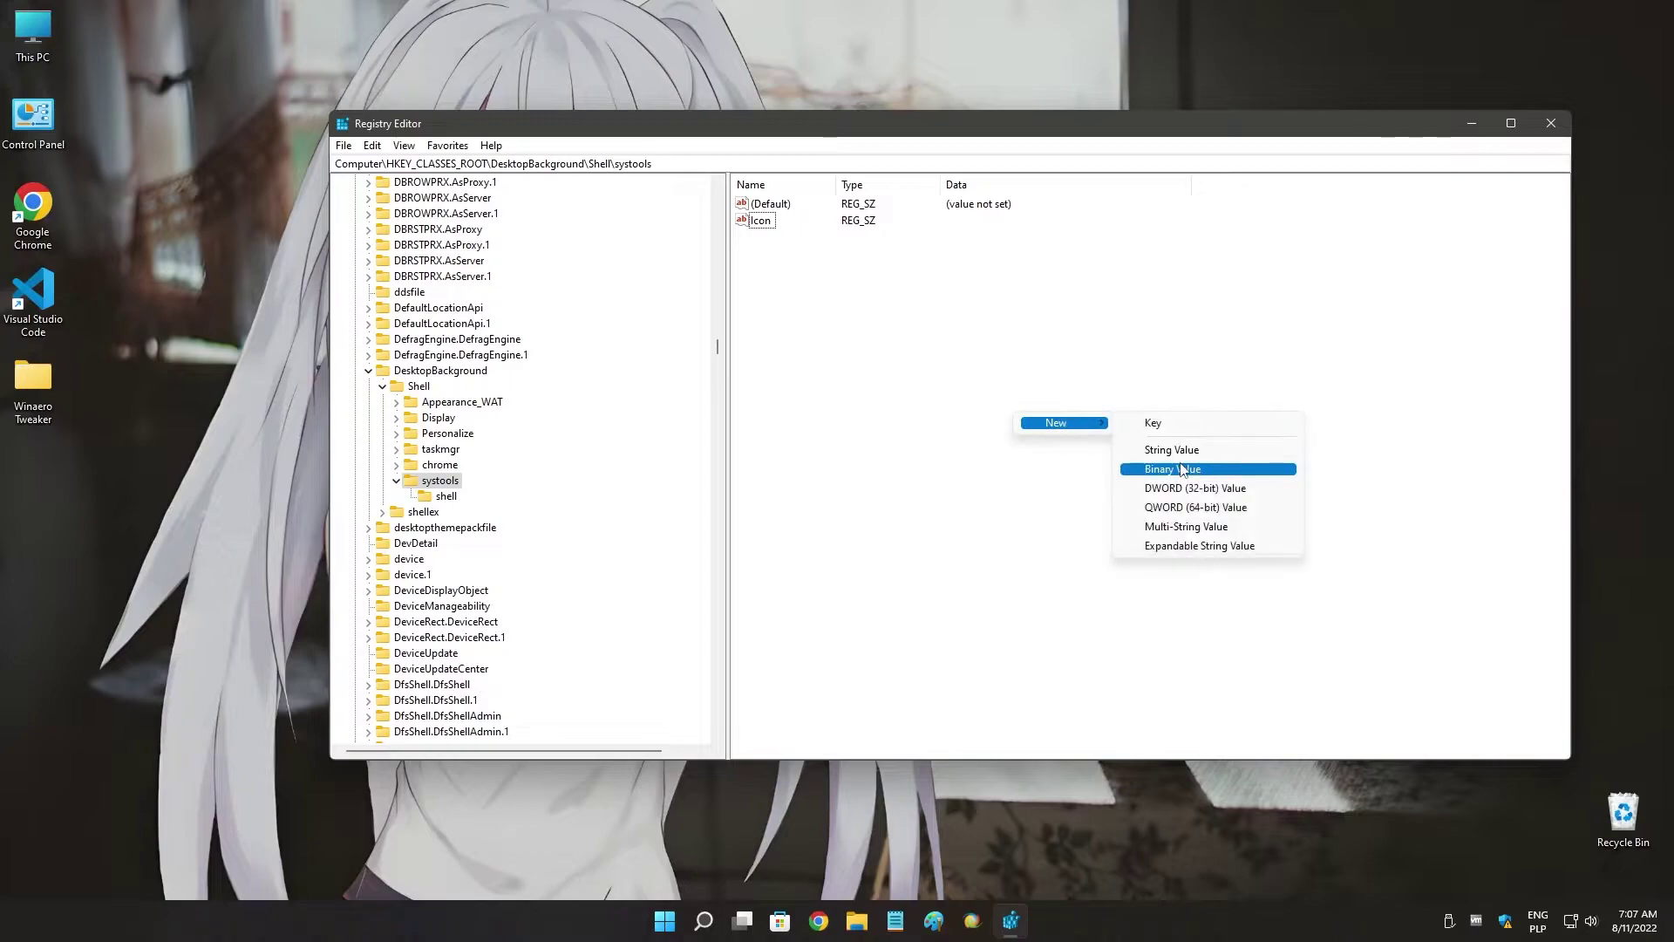
click(1187, 451)
text(MUIVerb)
key(Return)
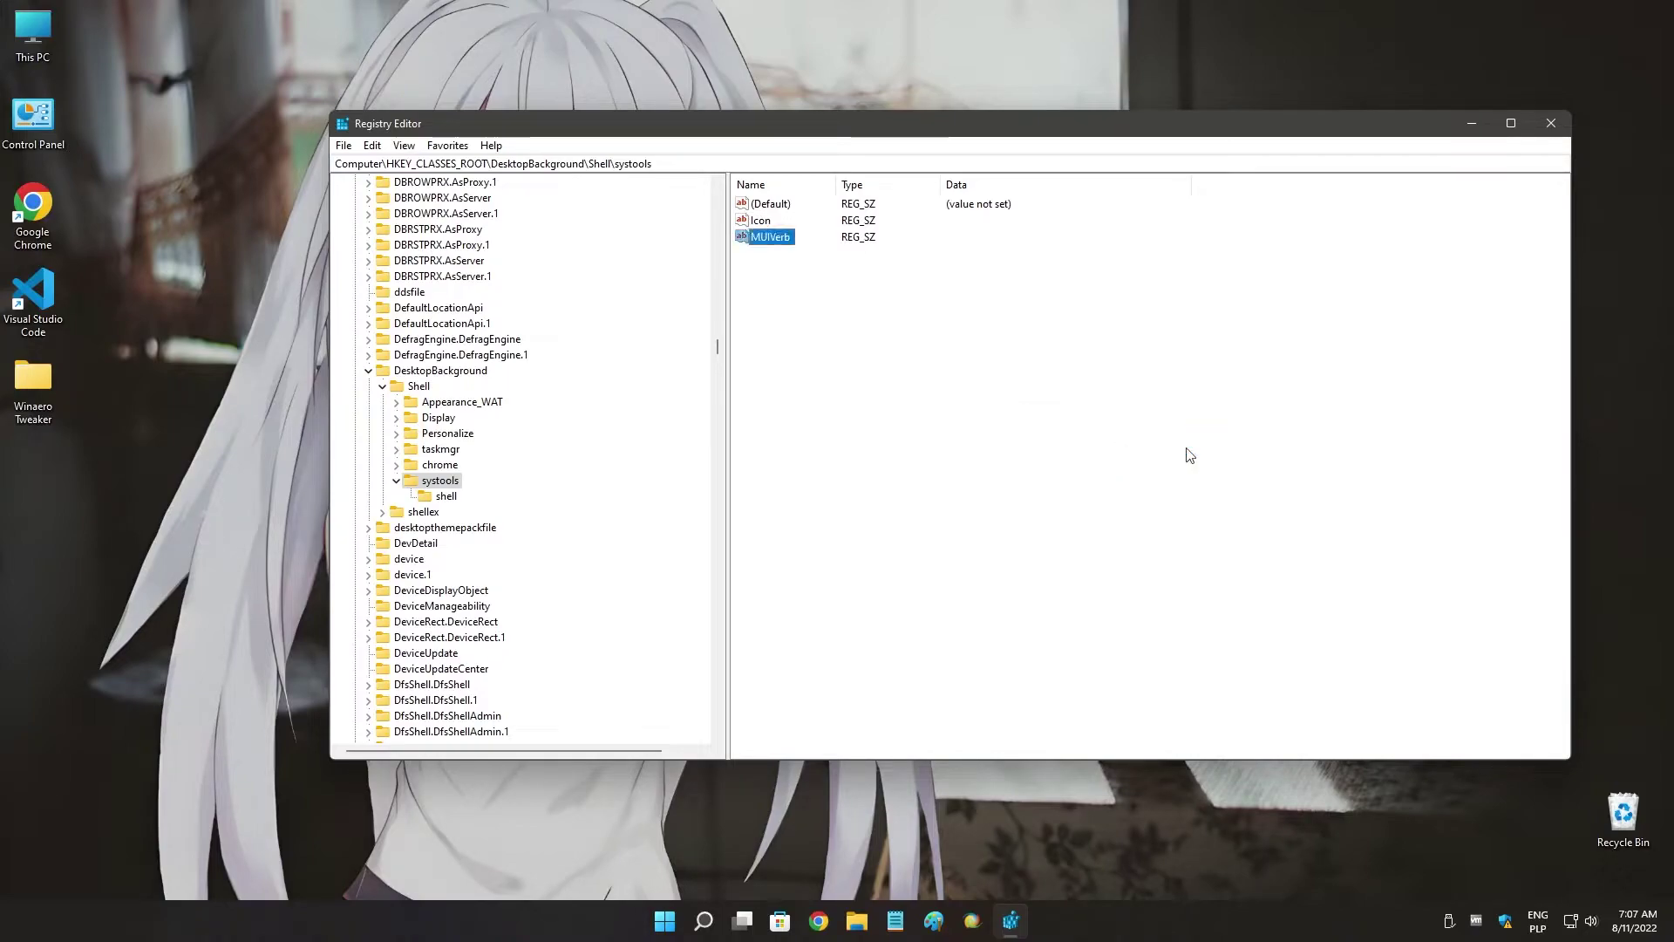
Leave Icon empty for now and browse This PC to the C: drive's Windows folder, then close it.
double_click(760, 220)
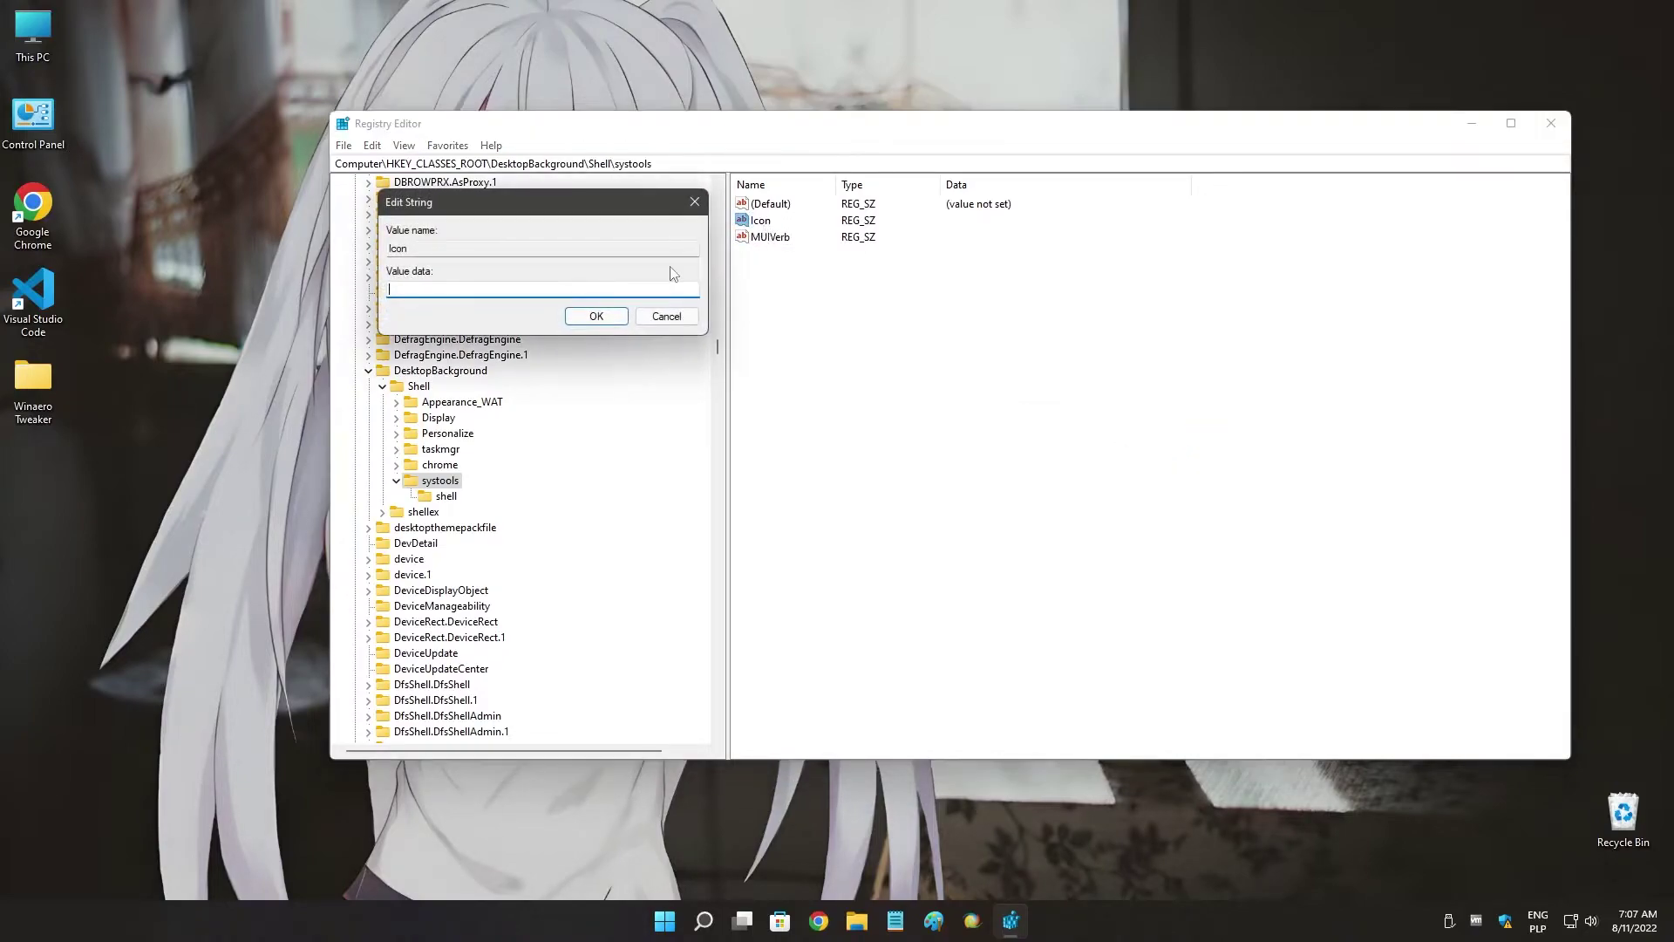
click(597, 316)
double_click(60, 31)
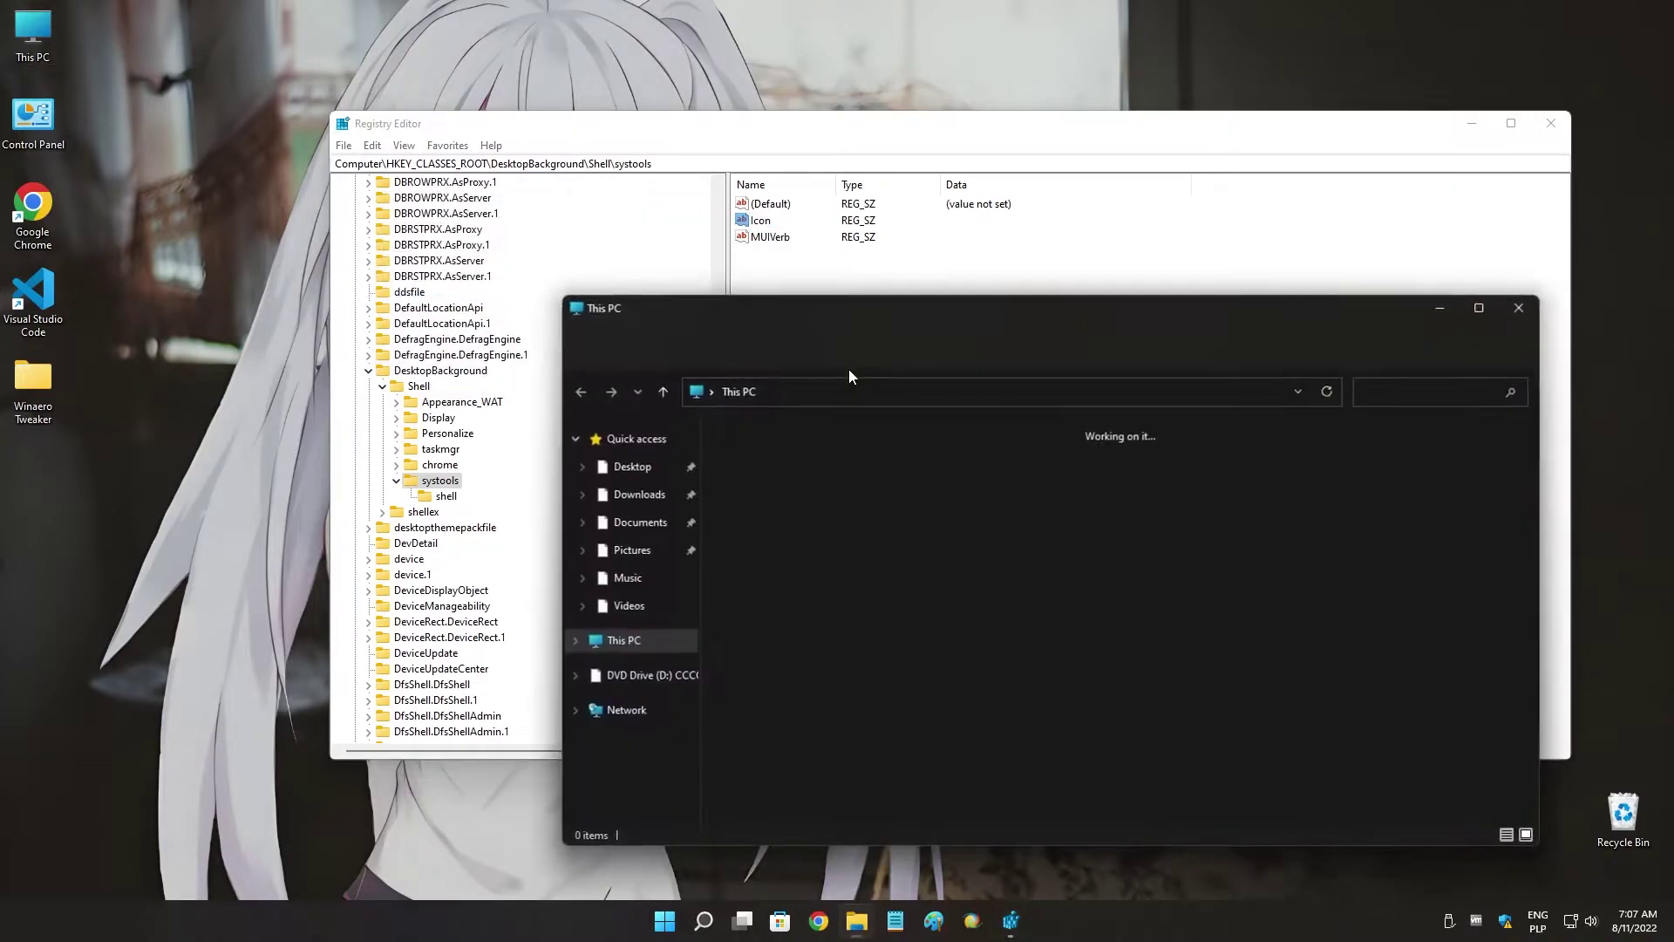
double_click(855, 594)
click(966, 390)
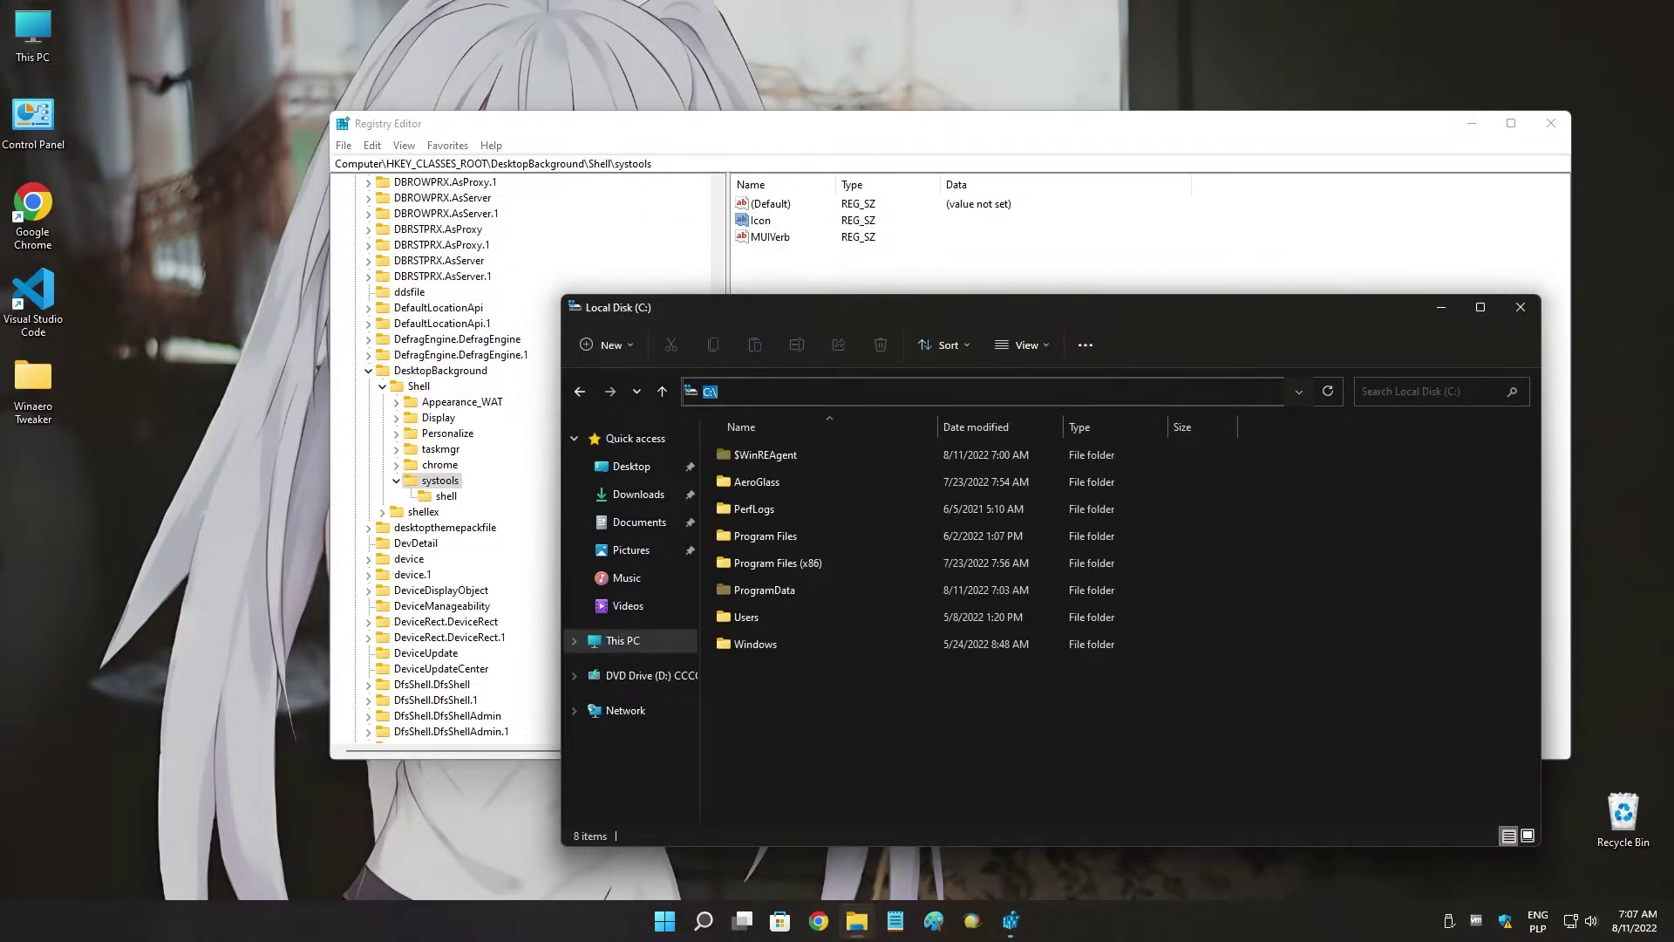
double_click(816, 640)
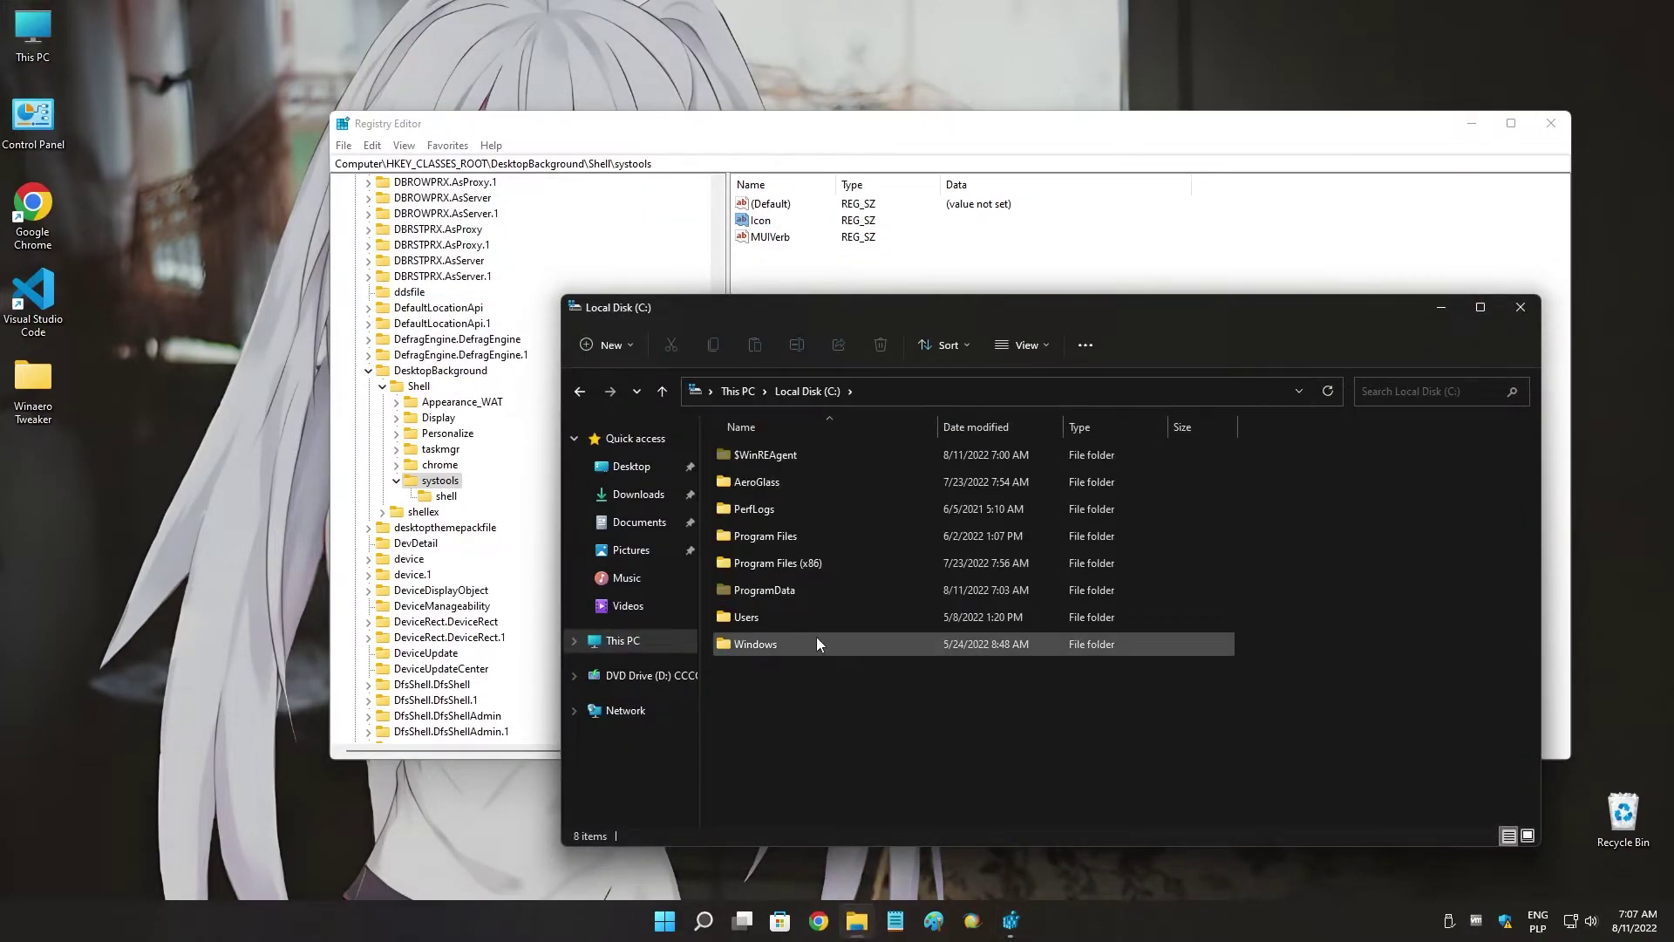
click(922, 399)
click(924, 399)
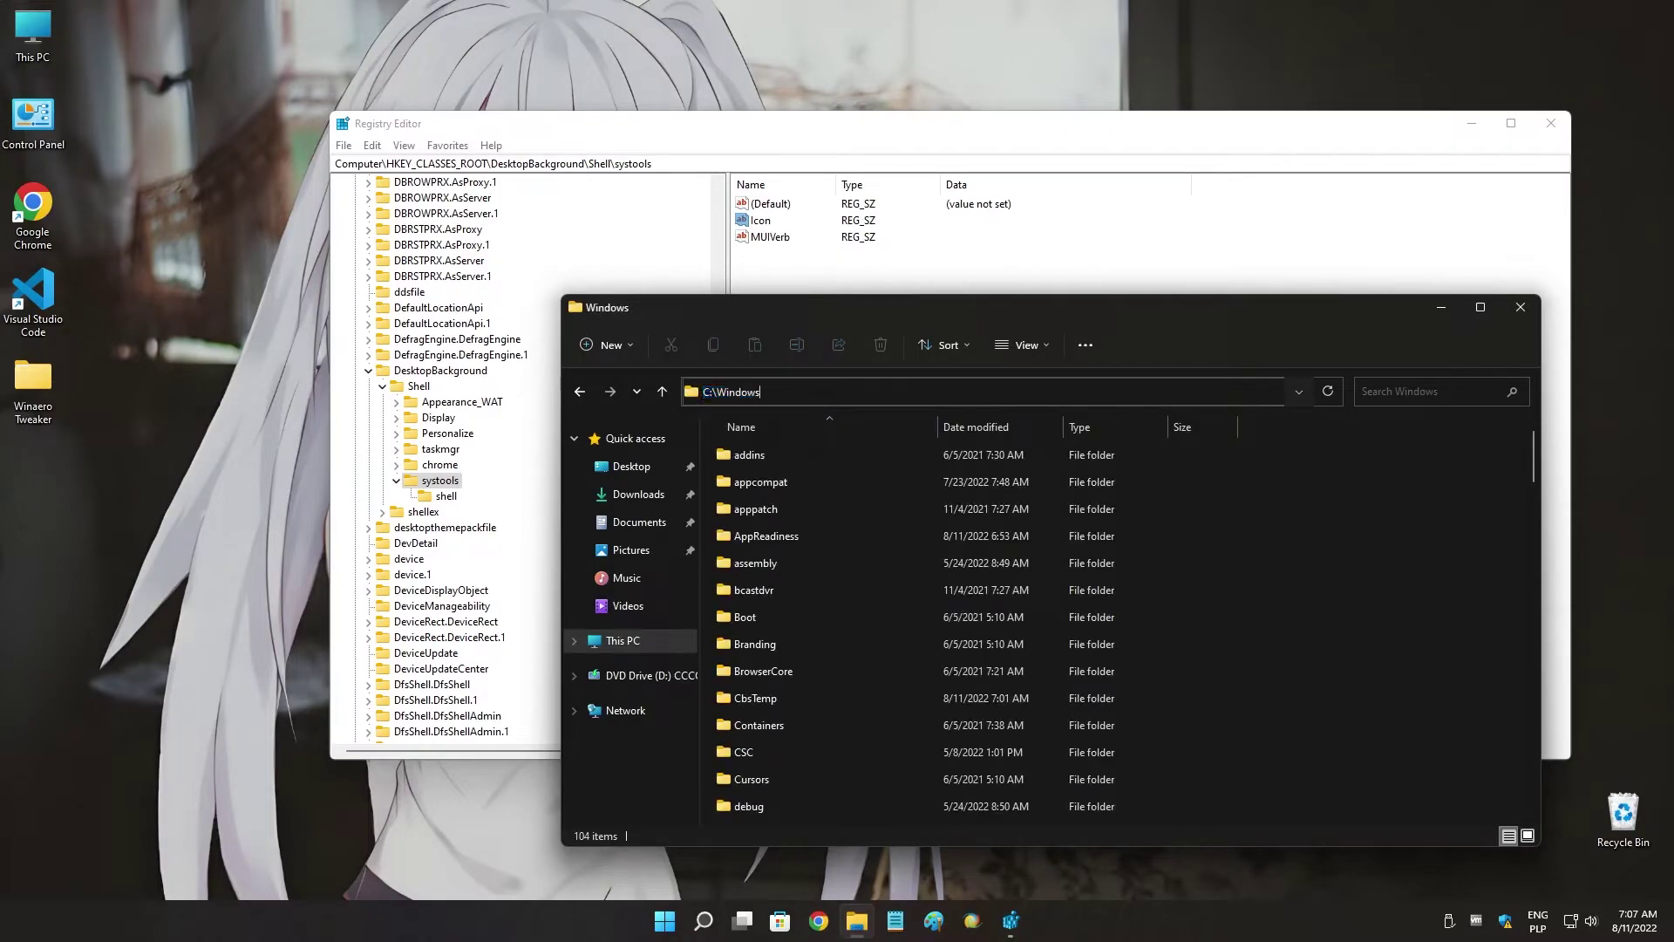
click(1531, 314)
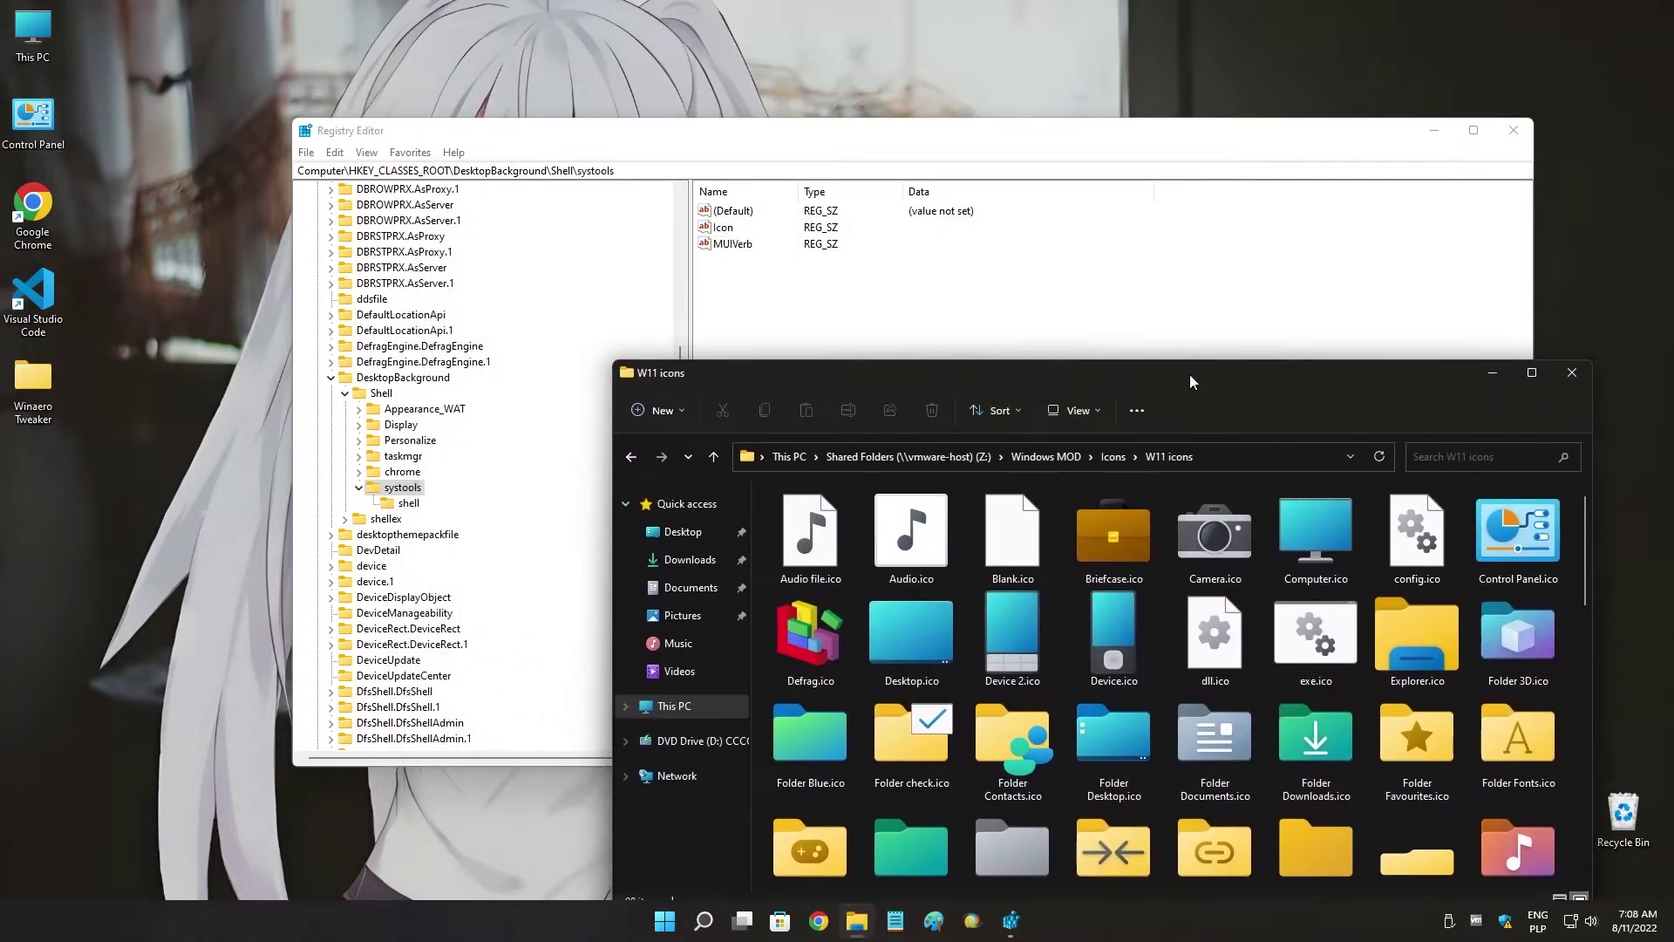
Select Settings.ico in the W11 icons folder and choose Copy path.
drag(1190, 374, 1171, 319)
drag(1566, 483, 1587, 734)
click(1097, 621)
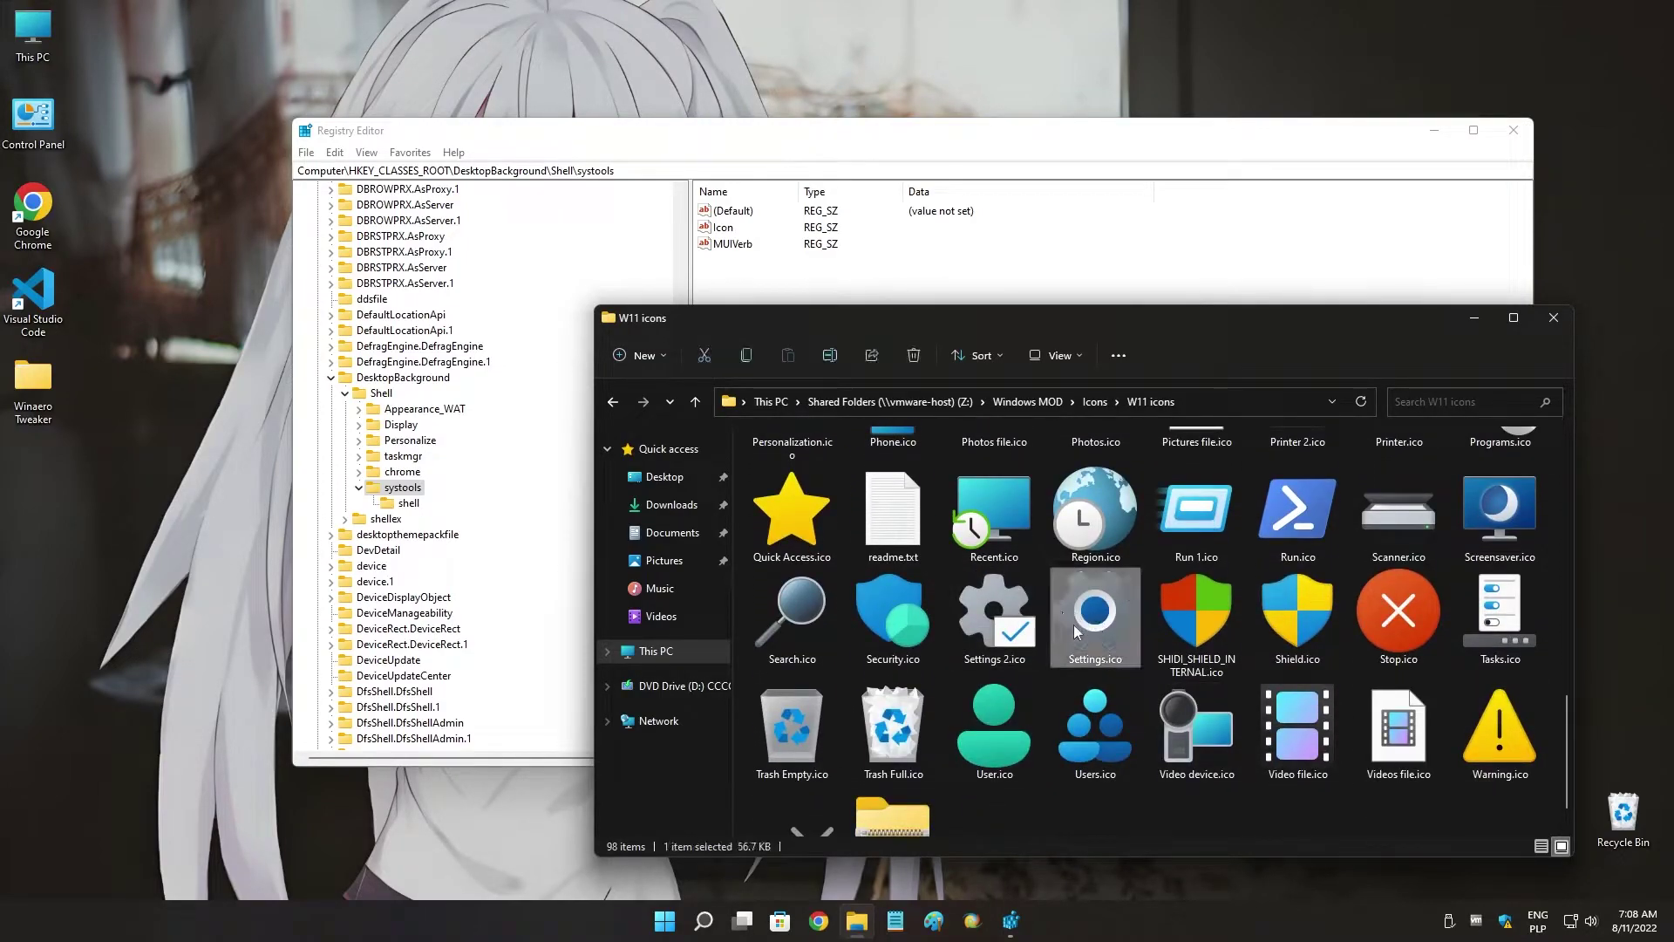
click(1116, 356)
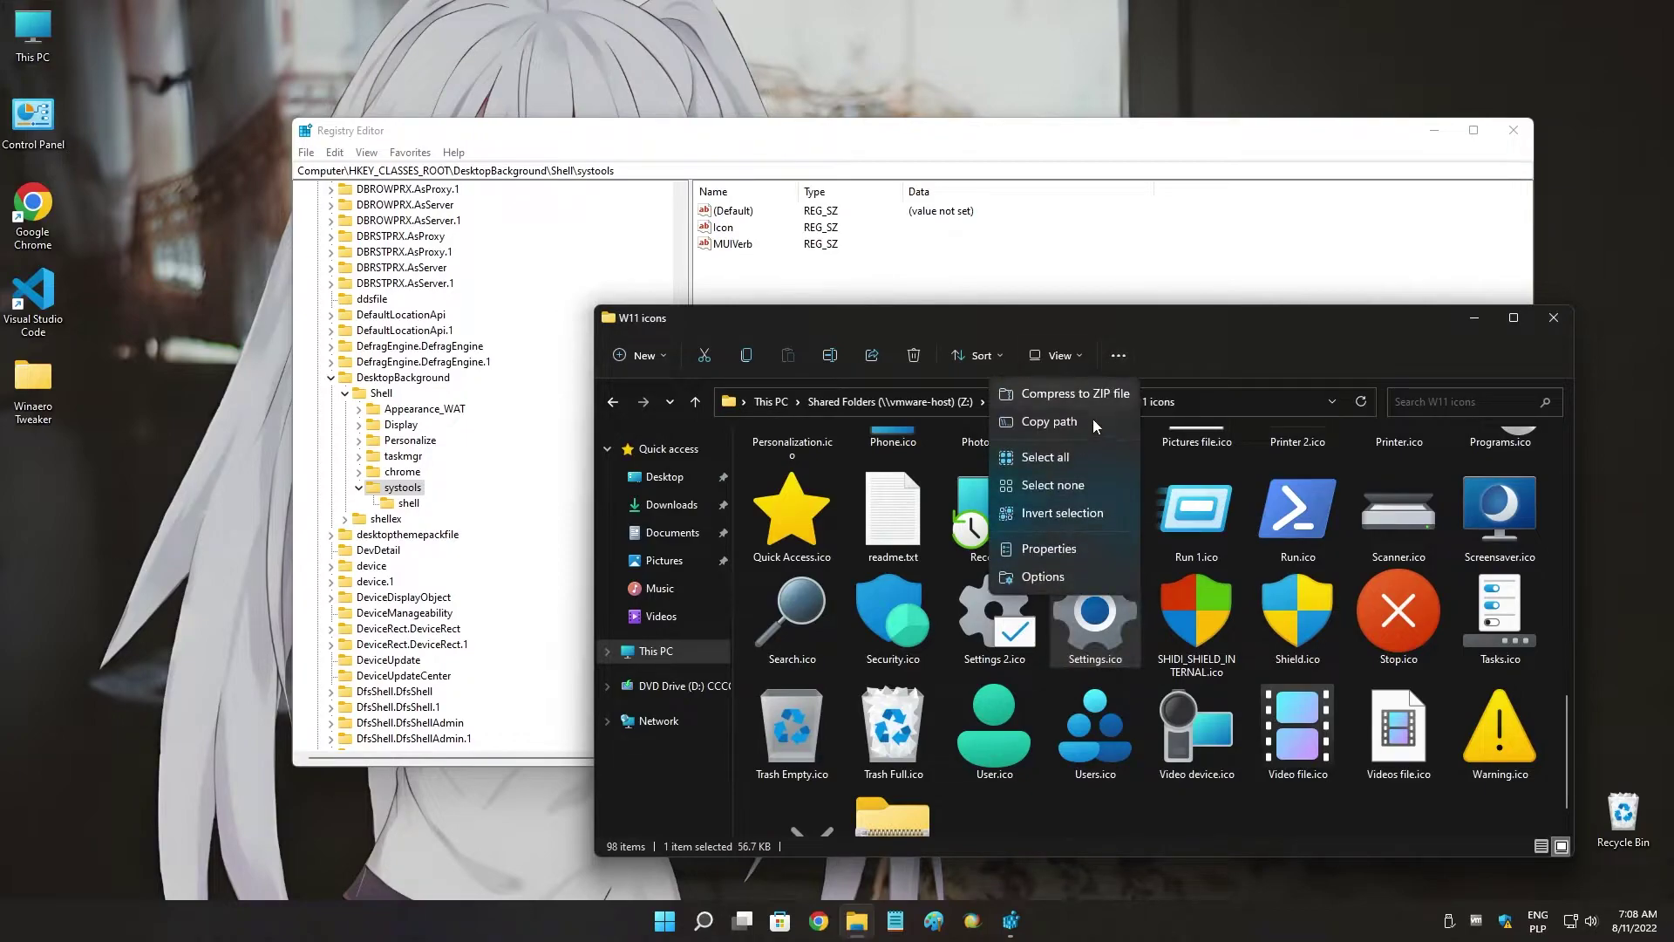
click(1070, 419)
Paste the copied Settings.ico path into the Icon value.
click(904, 254)
double_click(723, 226)
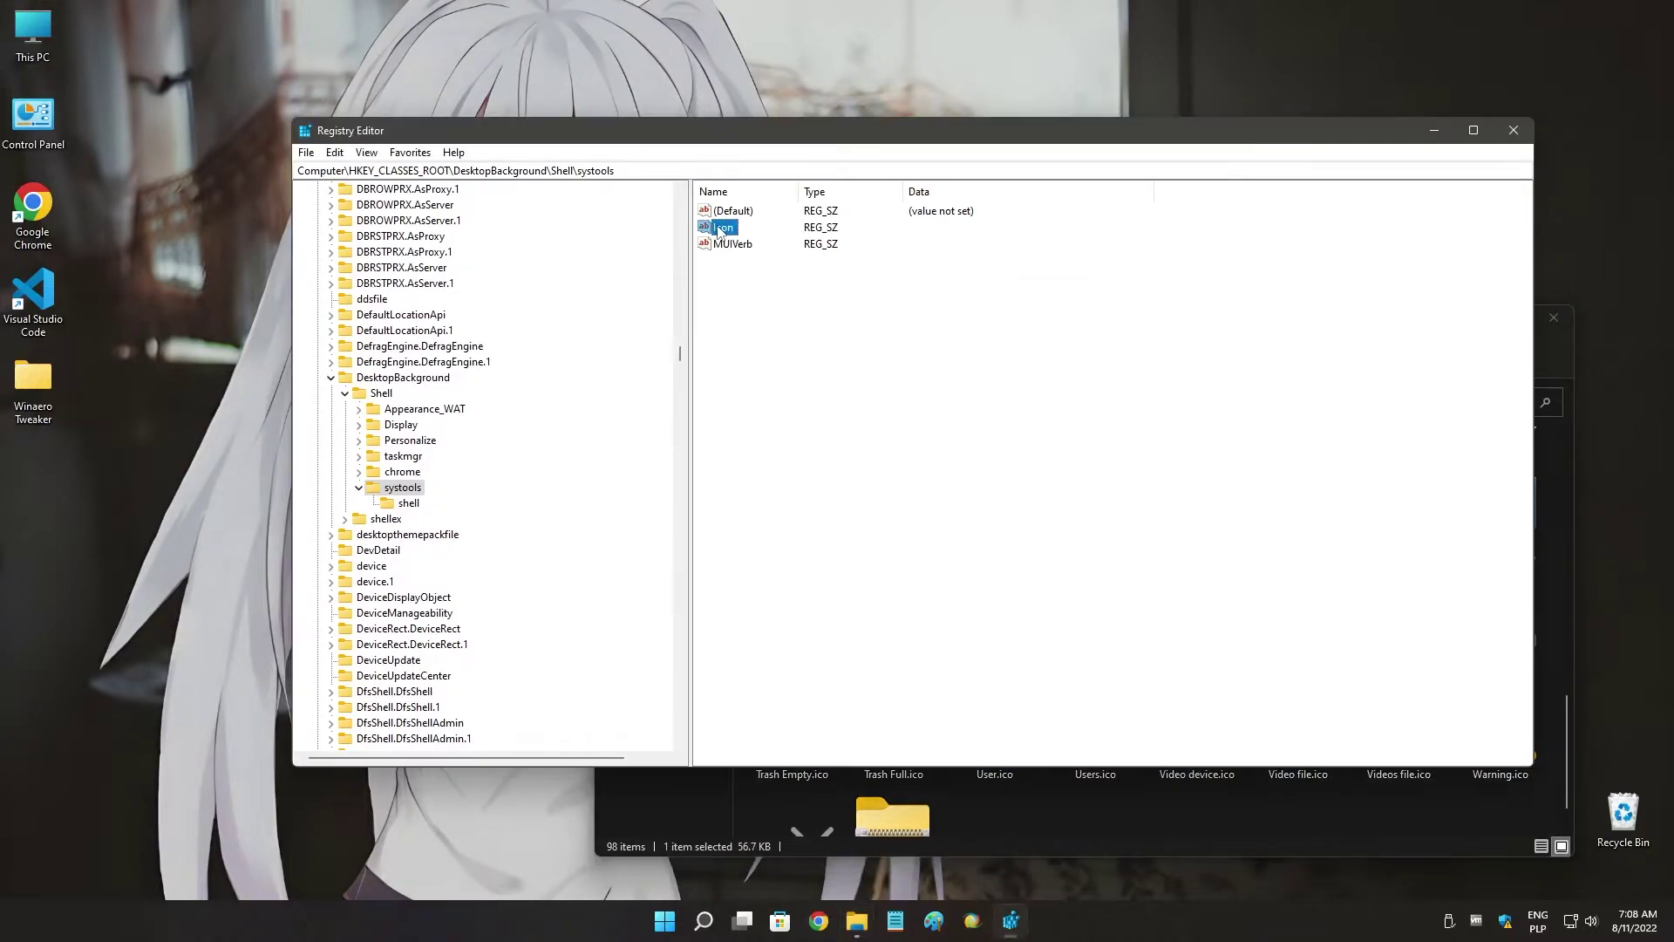
key(ctrl+v)
click(559, 323)
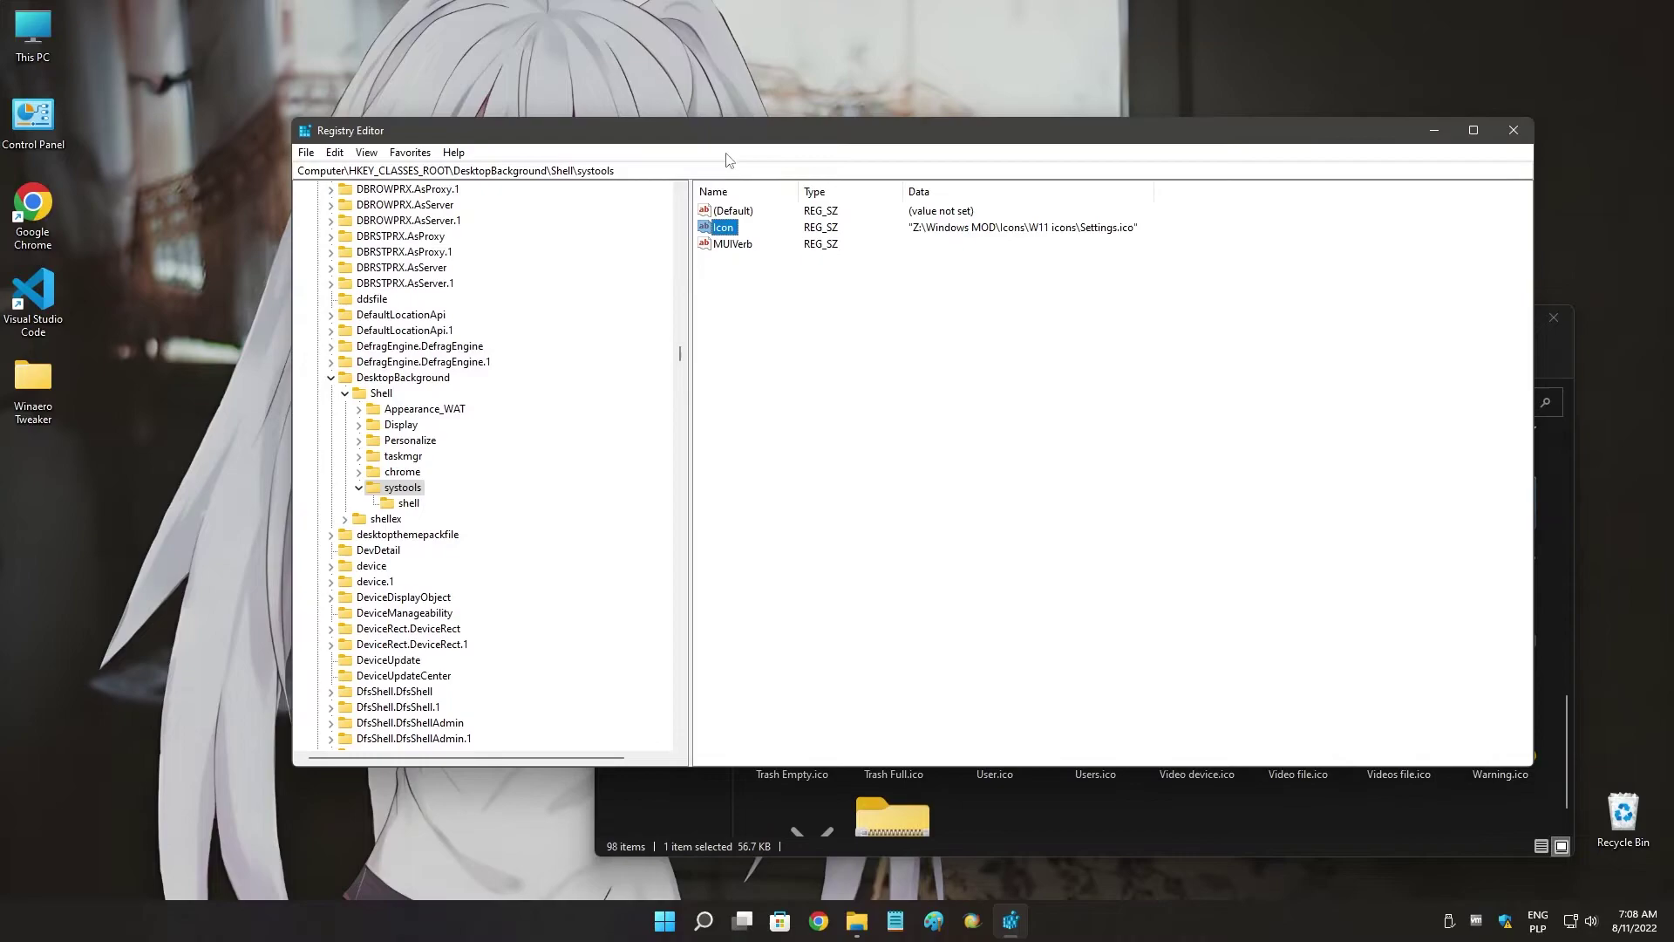
Set MUIVerb to 'System Tools' and check the shell subkey before returning to systools.
right_click(686, 77)
click(733, 244)
double_click(732, 243)
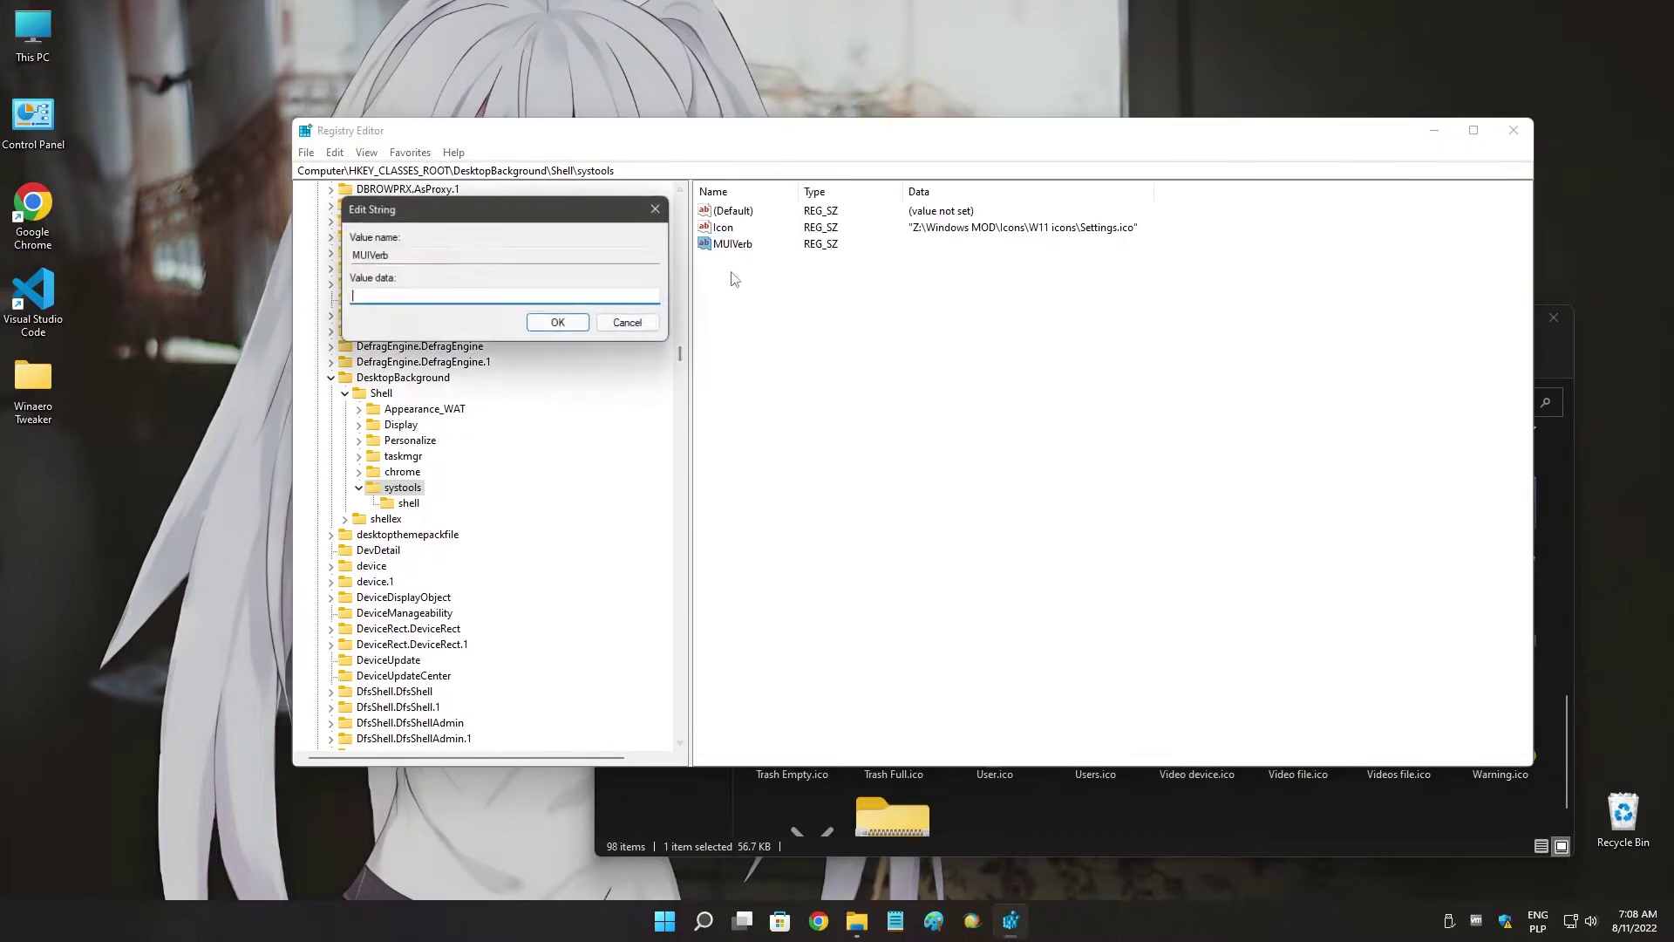
text(System Tool)
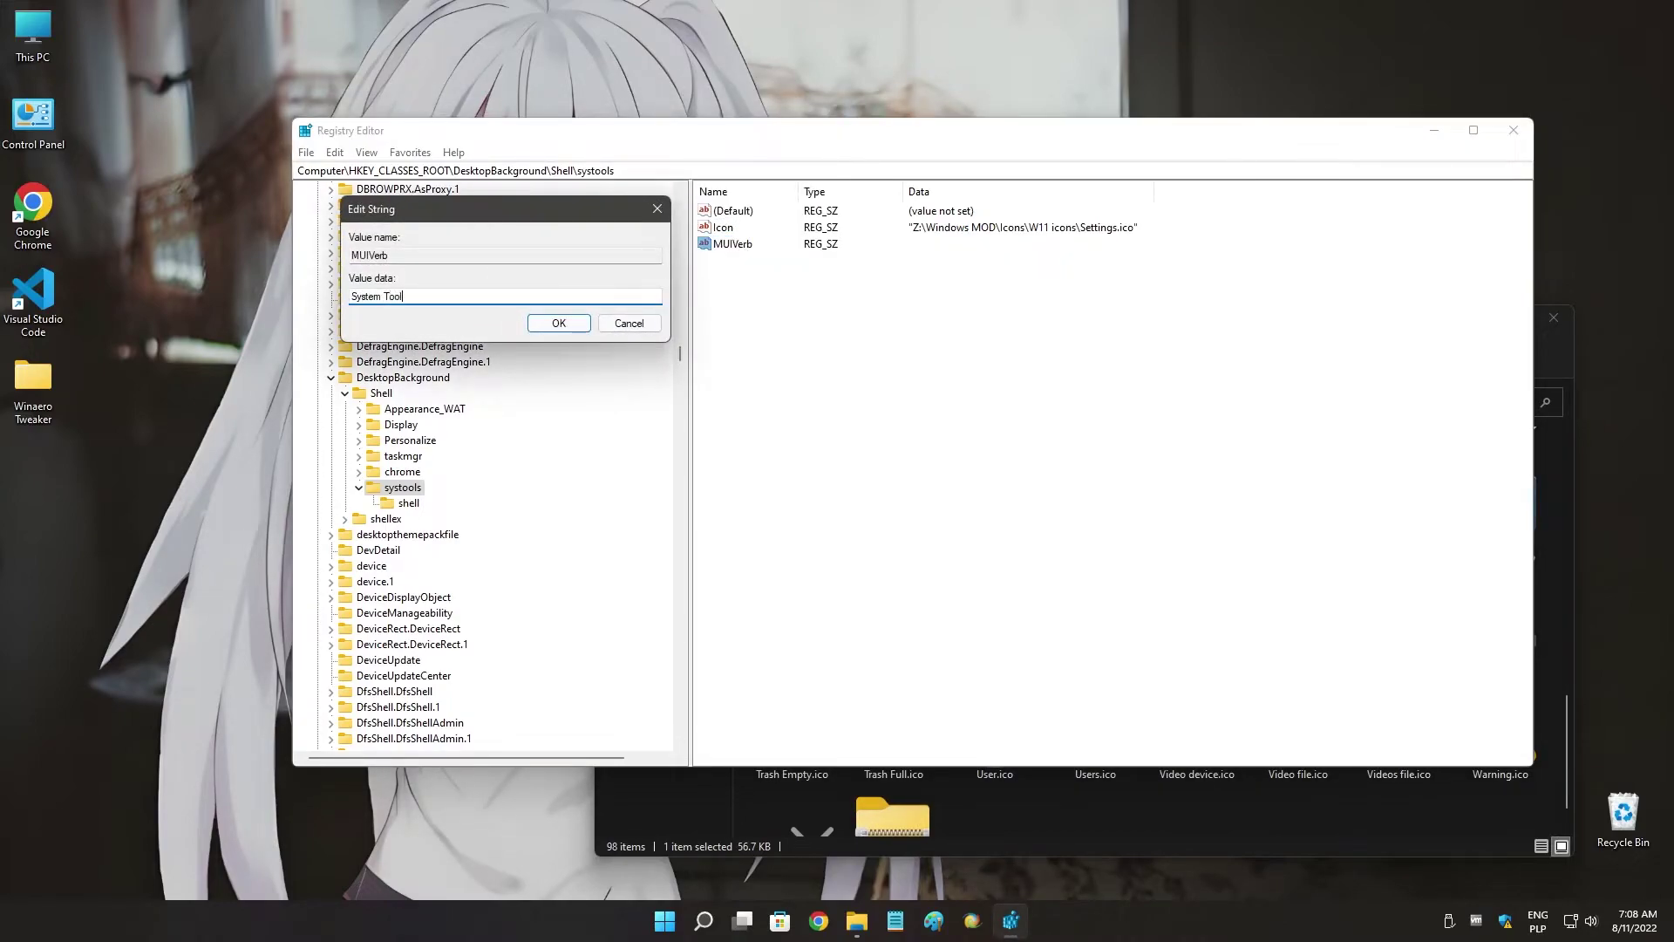
text(s)
key(Return)
click(409, 504)
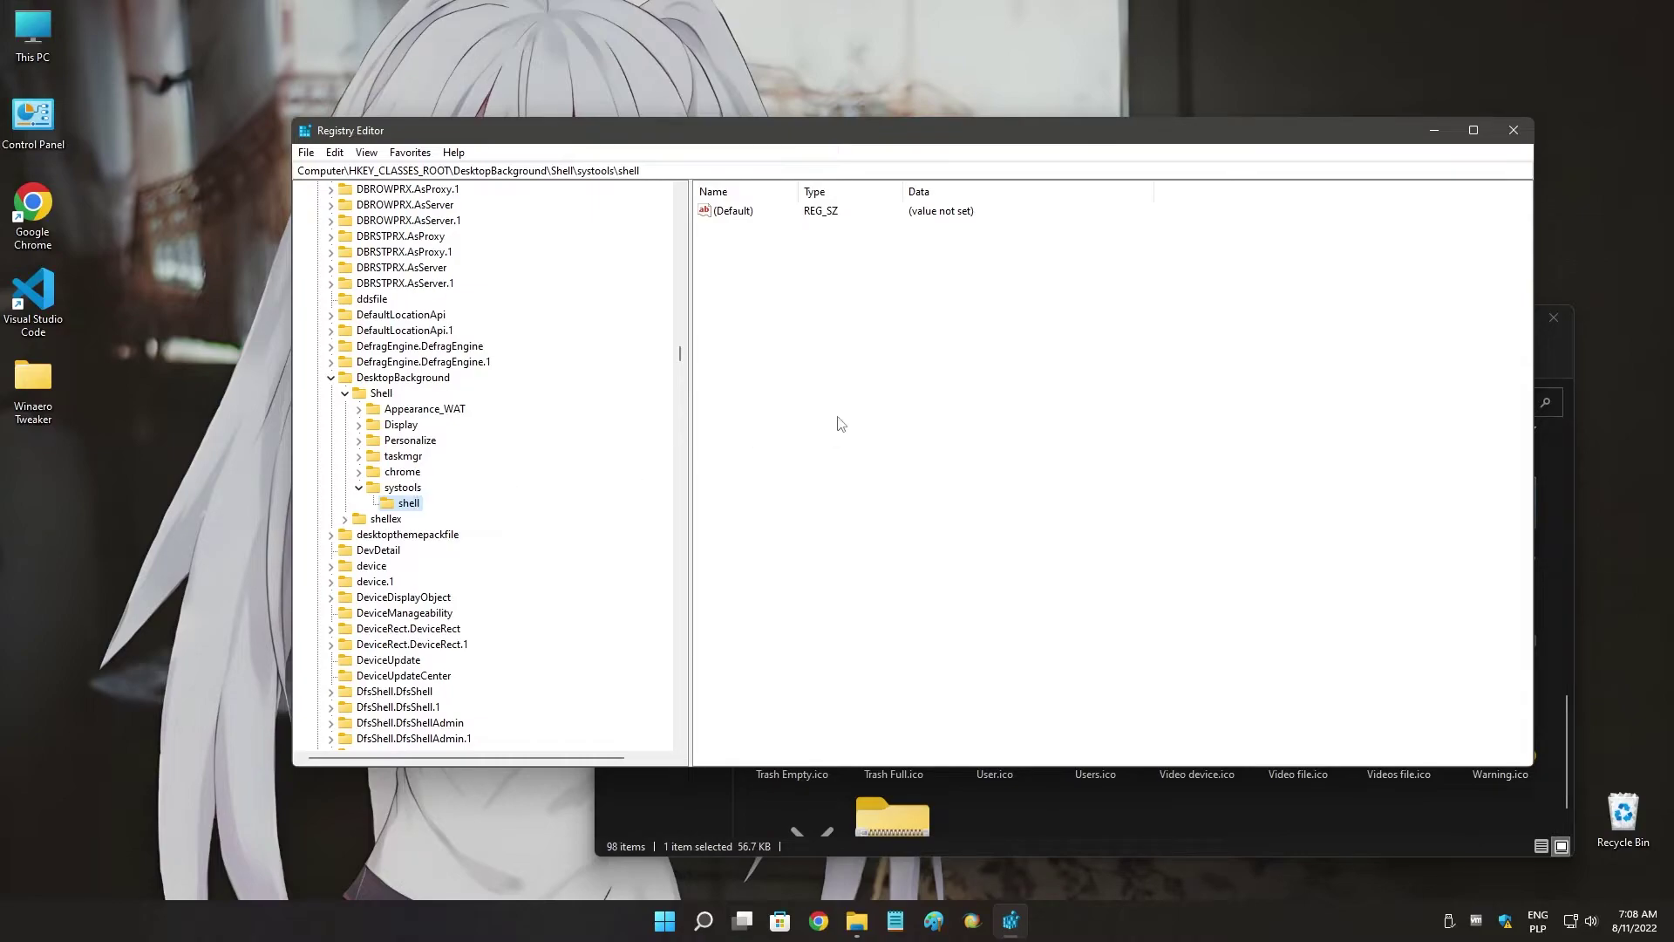
click(397, 486)
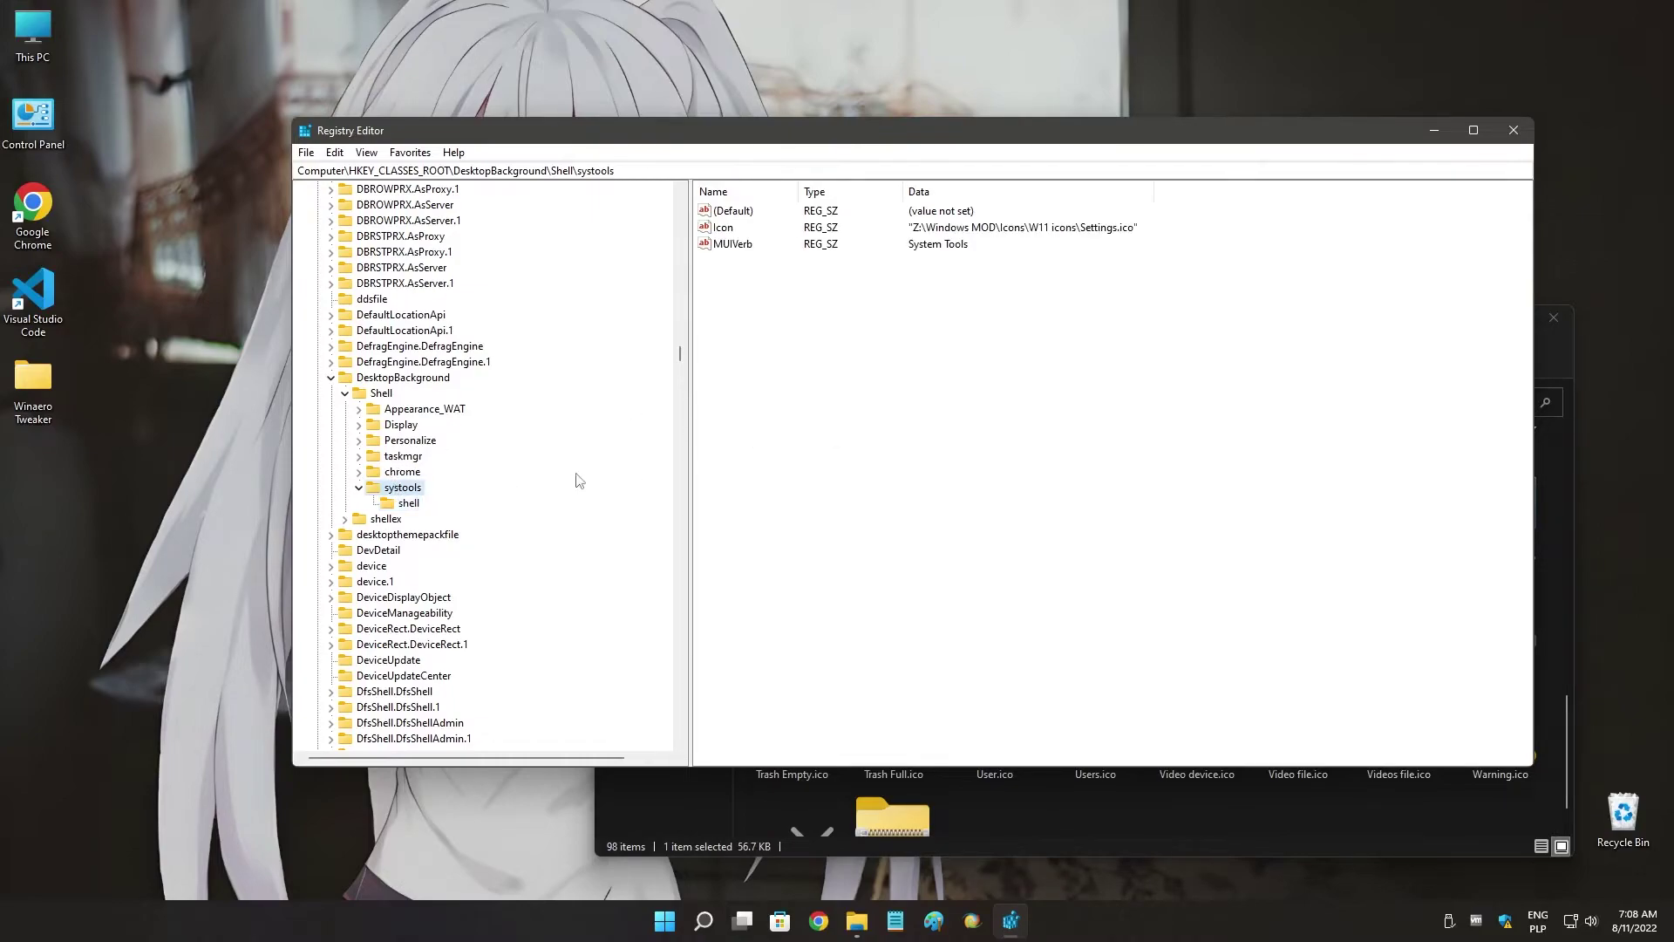
Add a Position string value set to Bottom in systools.
right_click(1074, 427)
mouse_move(1134, 436)
click(1246, 458)
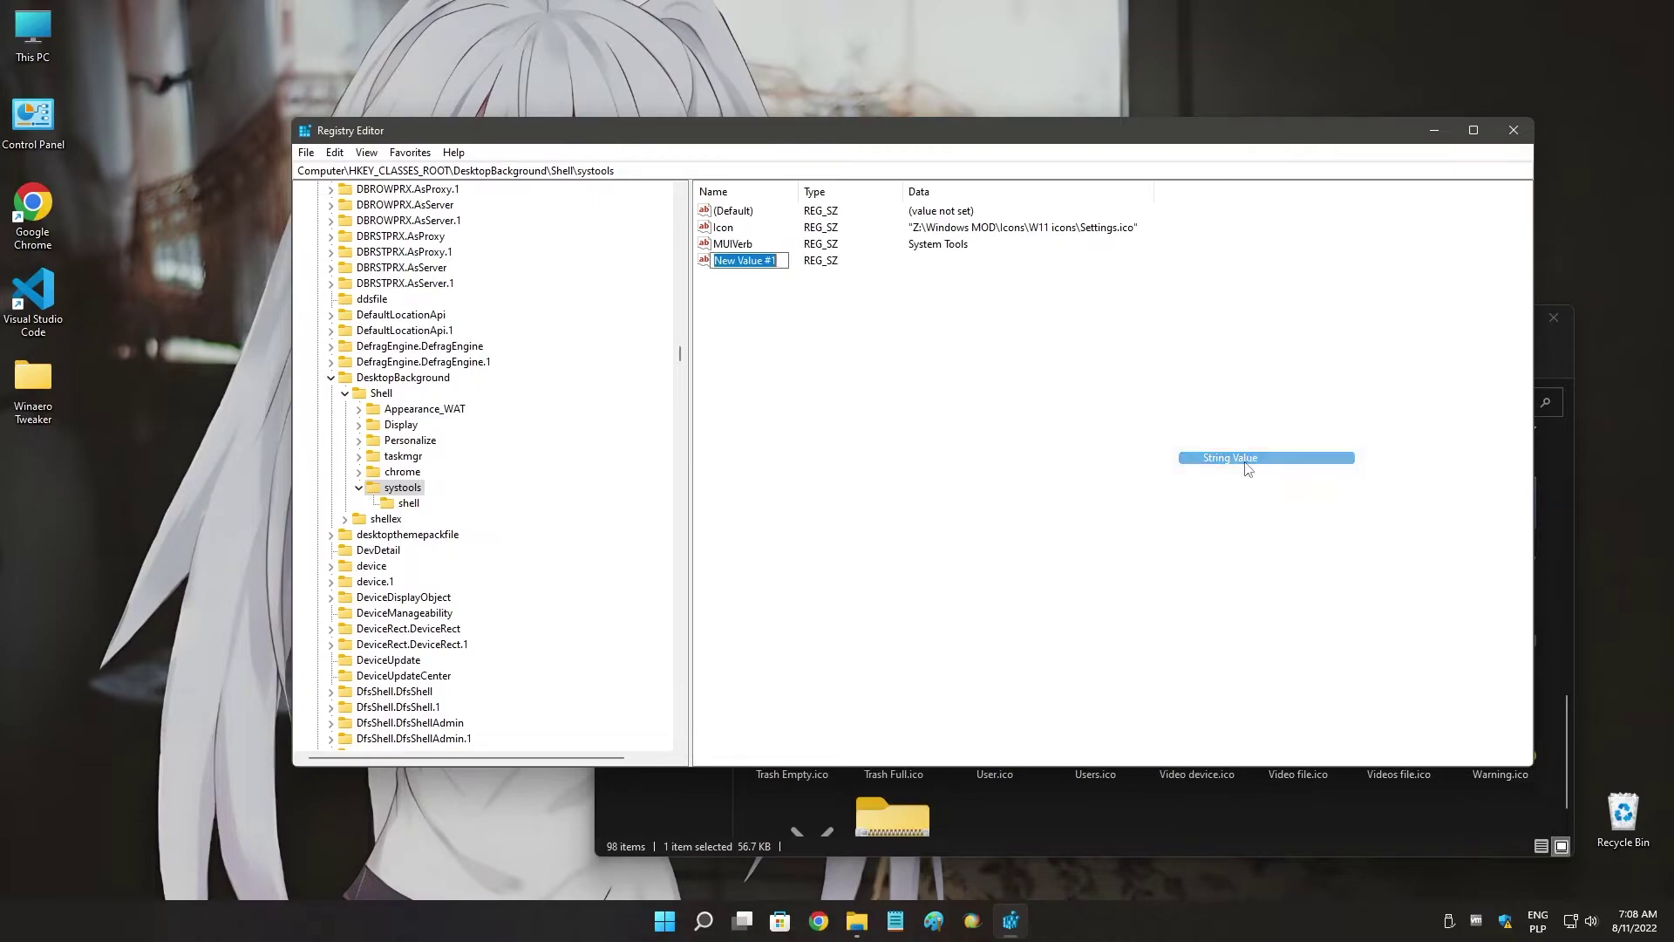
text(Position)
key(Return)
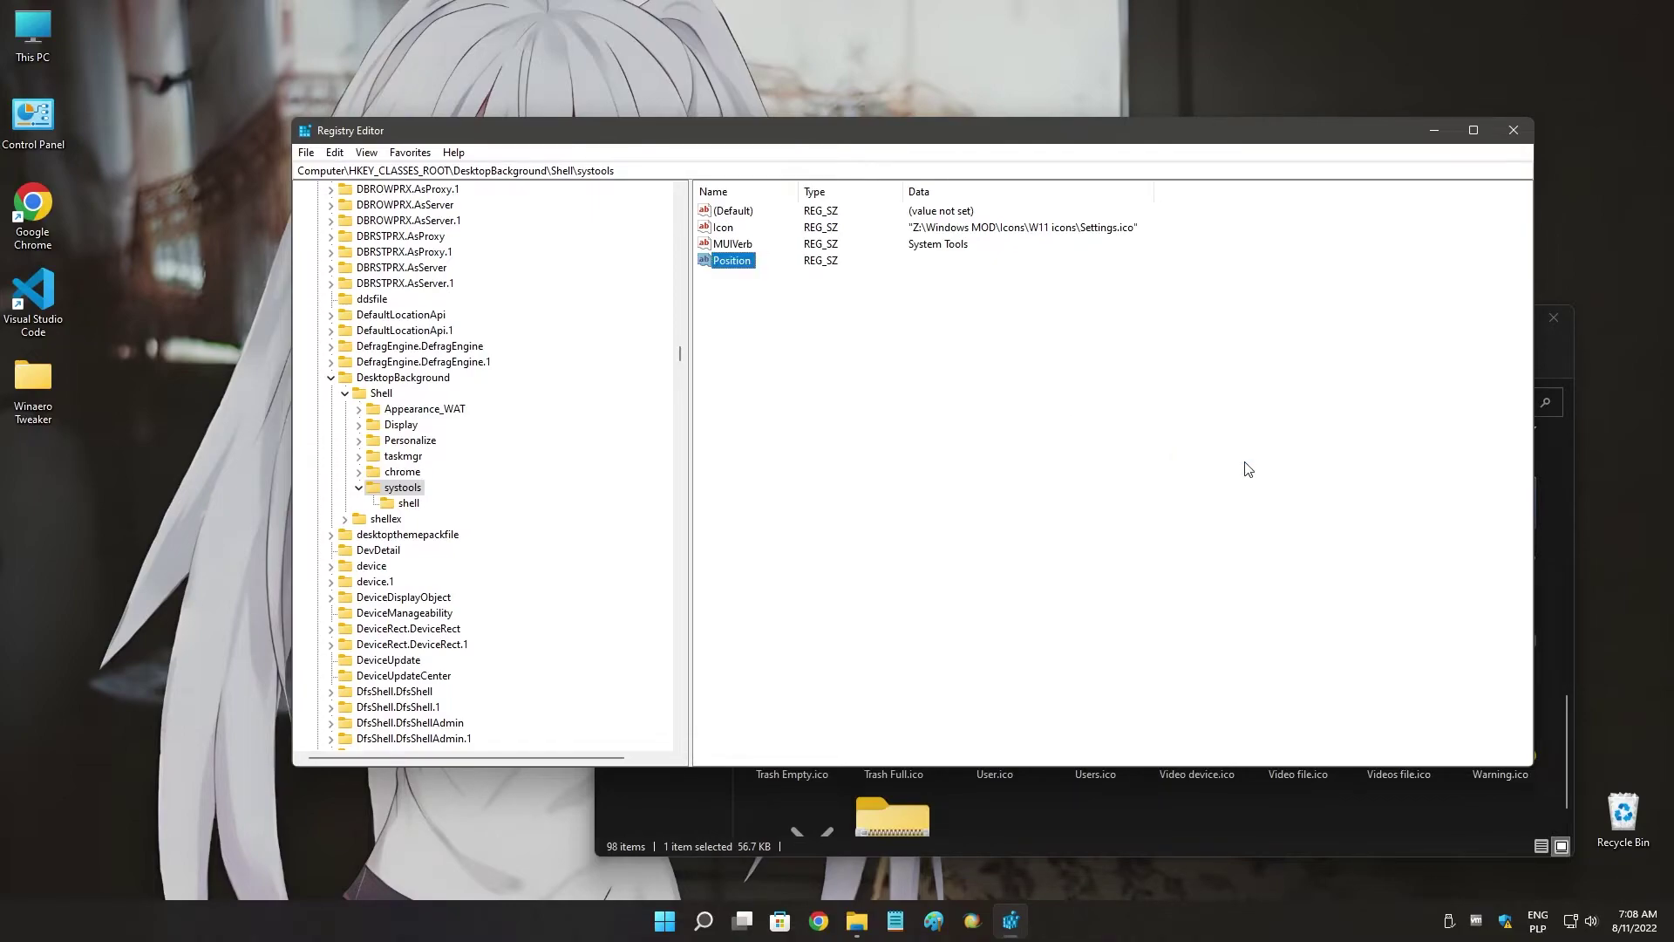
key(Return)
text(Bottom)
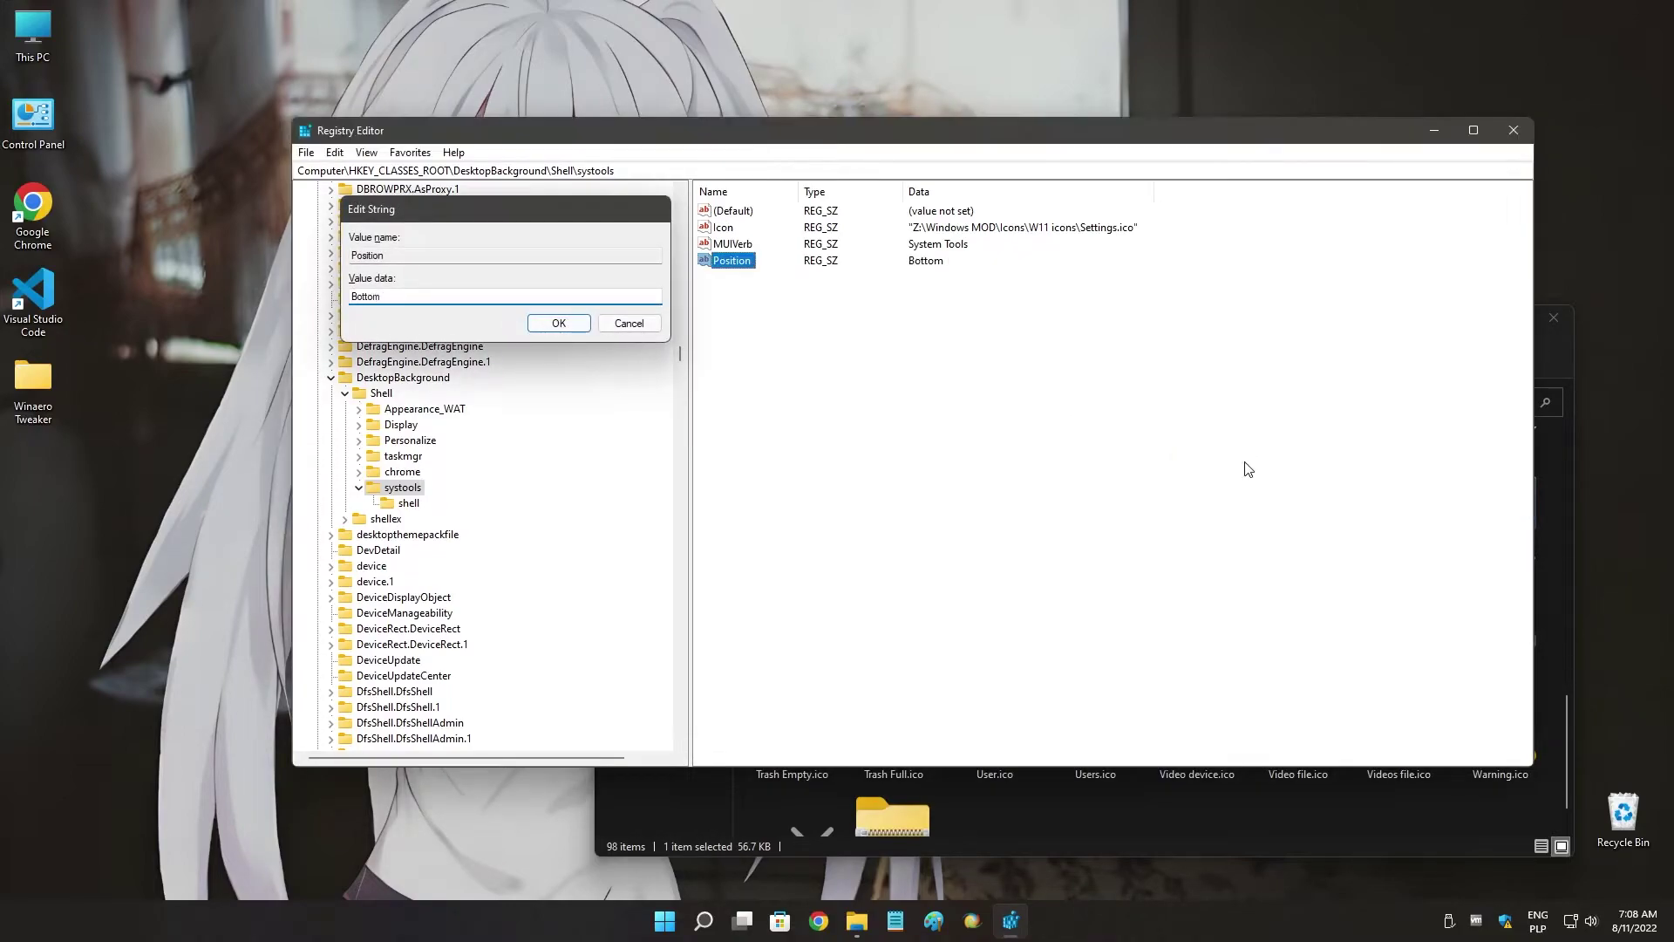
key(Return)
Add an empty SubCommands string value and check the desktop menu entries.
right_click(929, 440)
click(1064, 477)
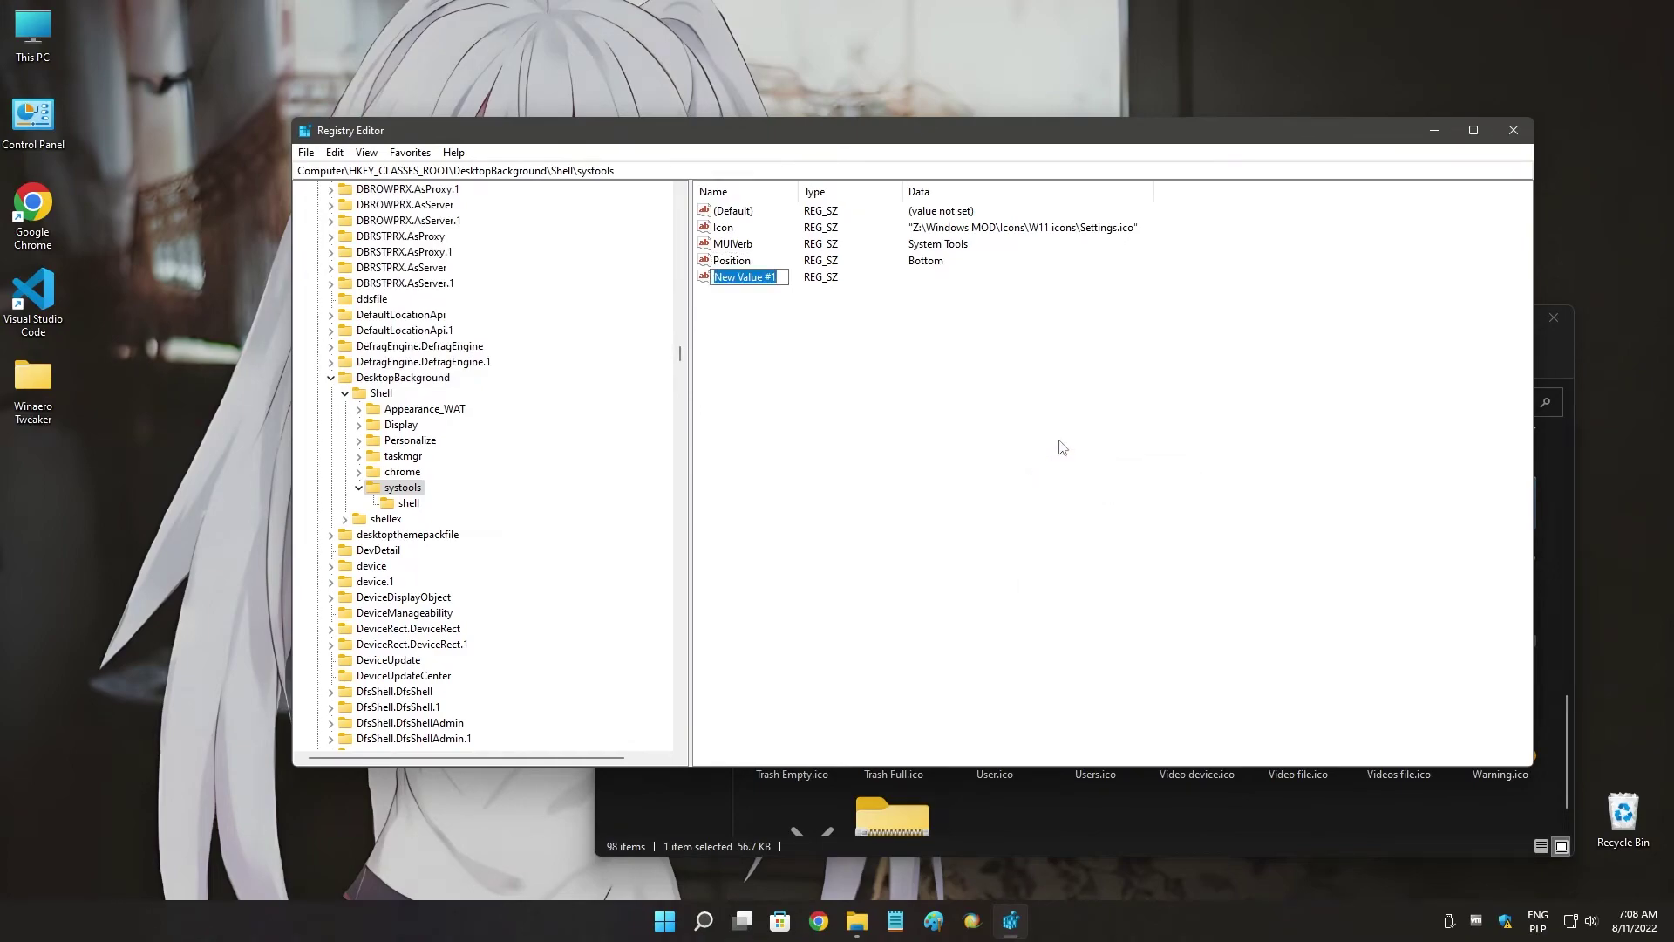
text(SubMen)
key(BackSpace)
key(BackSpace)
key(BackSpace)
text(Comma)
click(1051, 443)
right_click(212, 224)
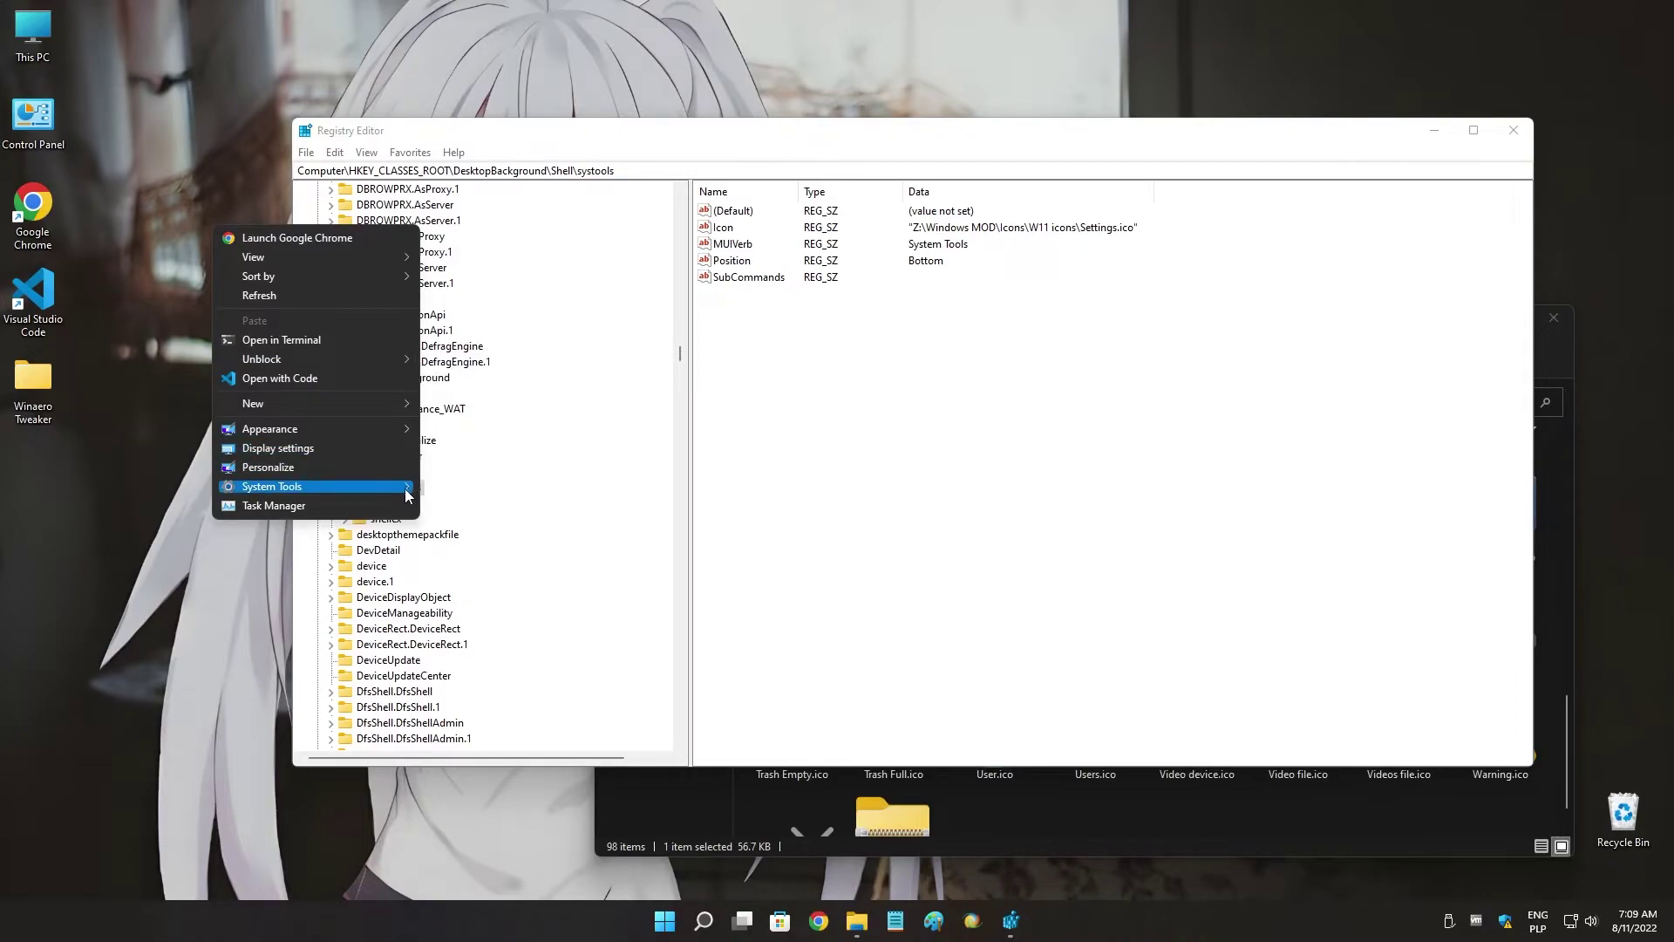
Create a subkey named 01Regedit under systools\shell.
click(820, 422)
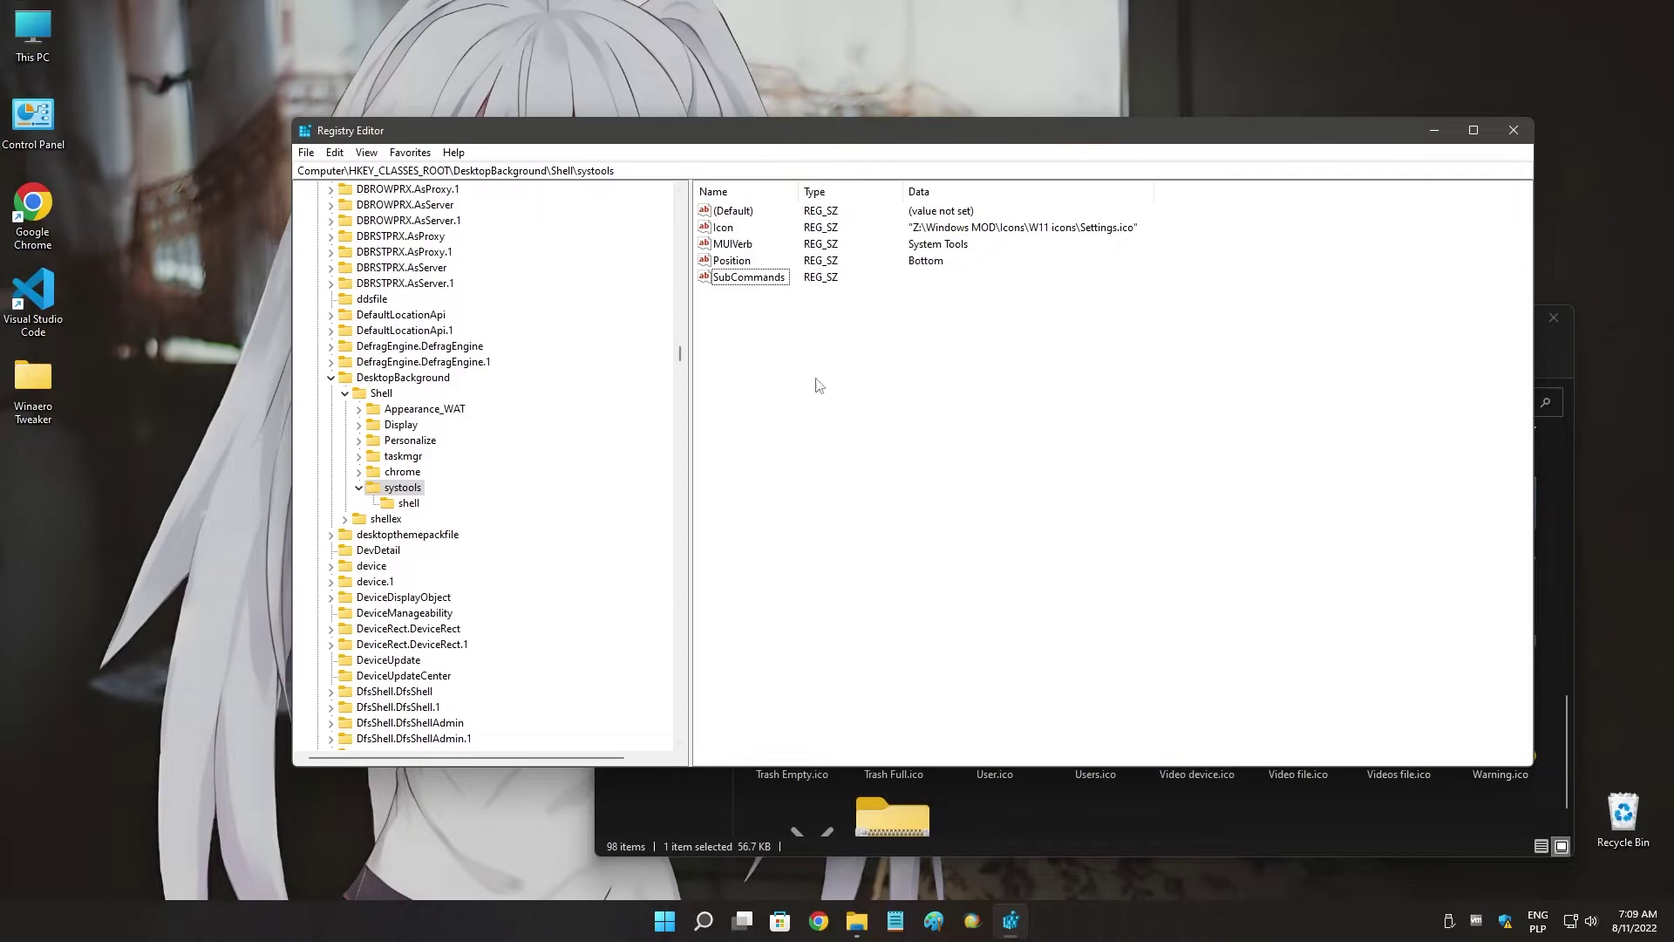
click(410, 504)
right_click(410, 504)
mouse_move(453, 538)
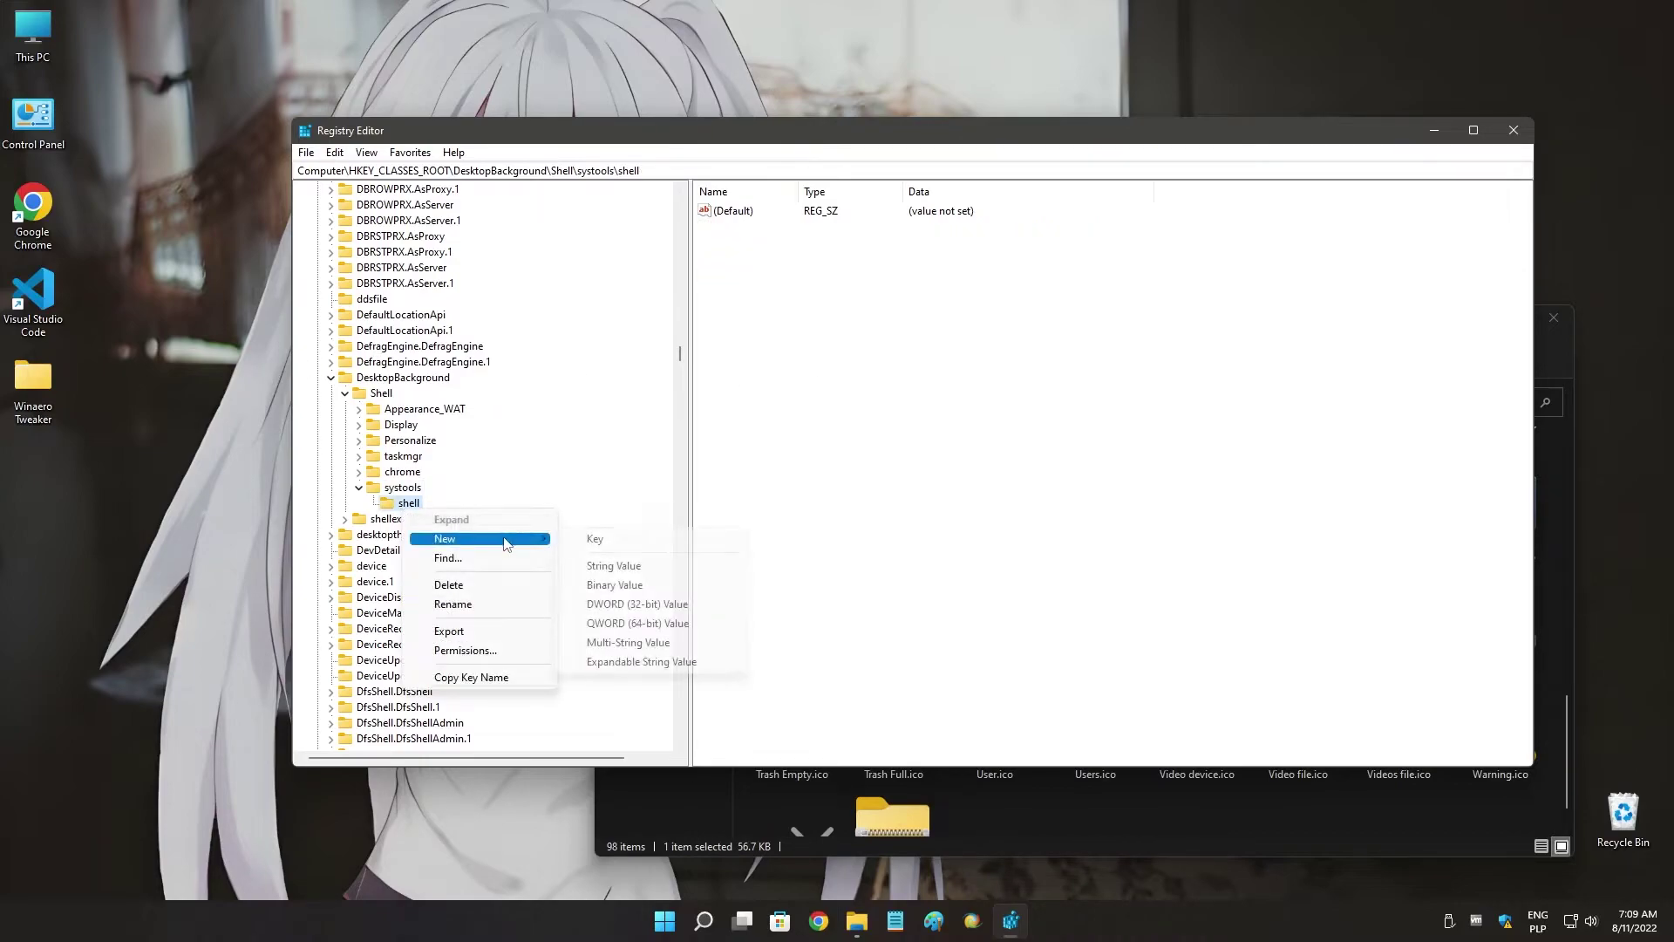
click(683, 534)
text(01)
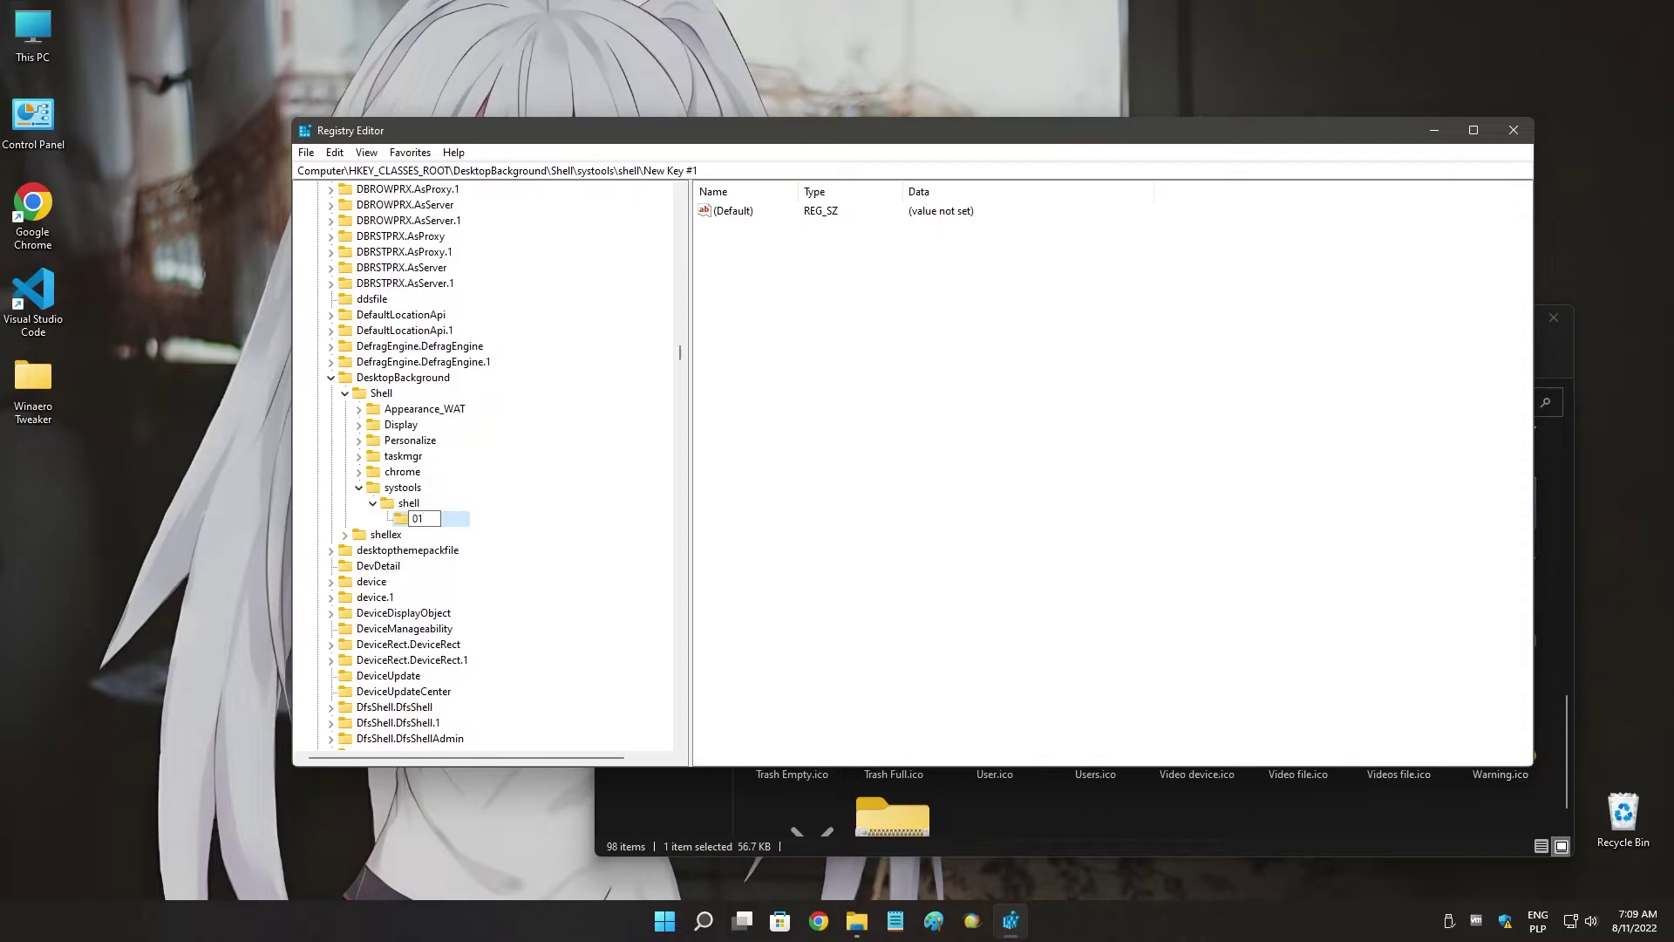
text(Regedit)
key(Return)
Add a second subkey named Disk Cleanup and start renaming it with the 02clean prefix.
right_click(410, 504)
mouse_move(455, 534)
click(624, 539)
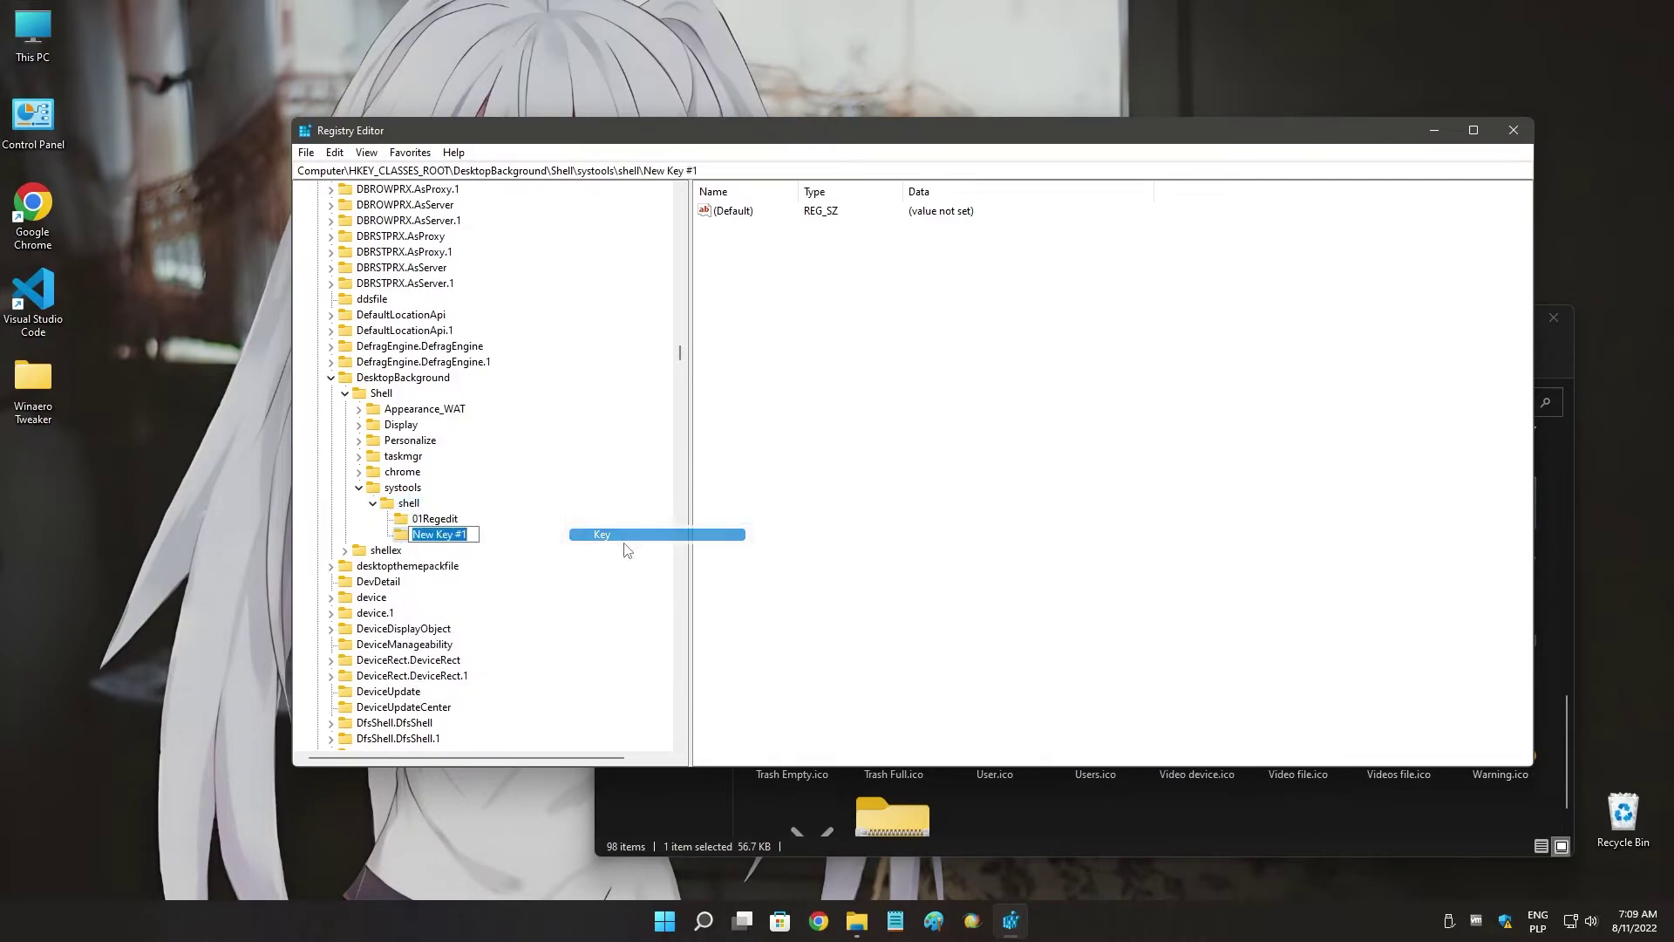
text(D)
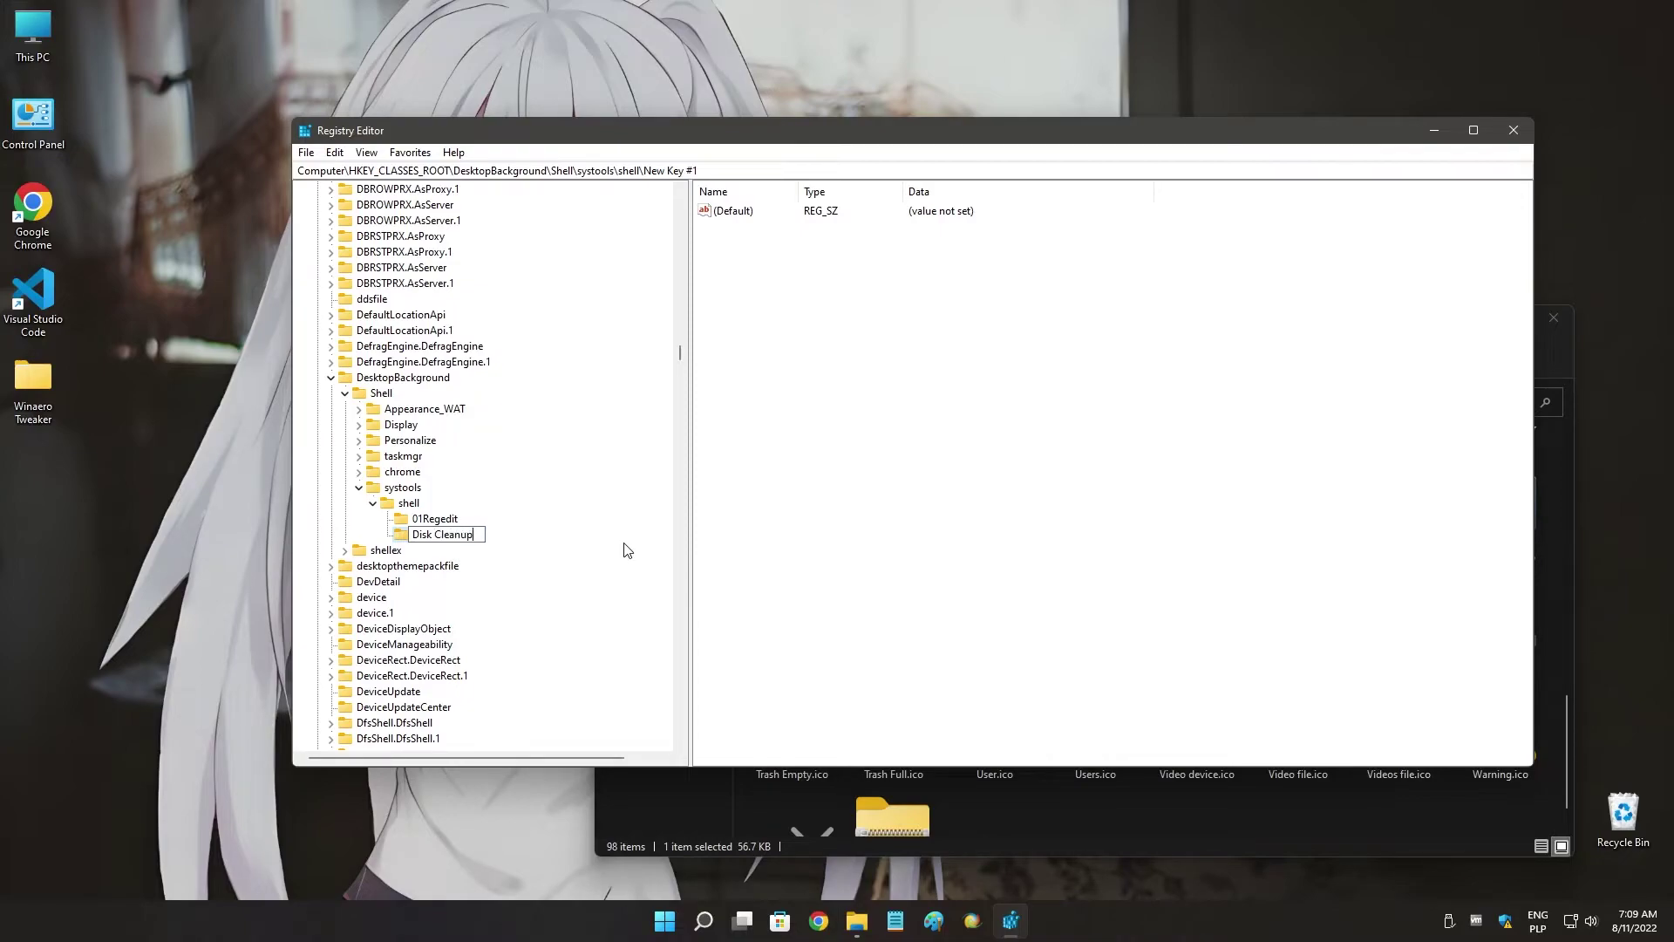
text(isk Cleanup)
key(Return)
right_click(450, 536)
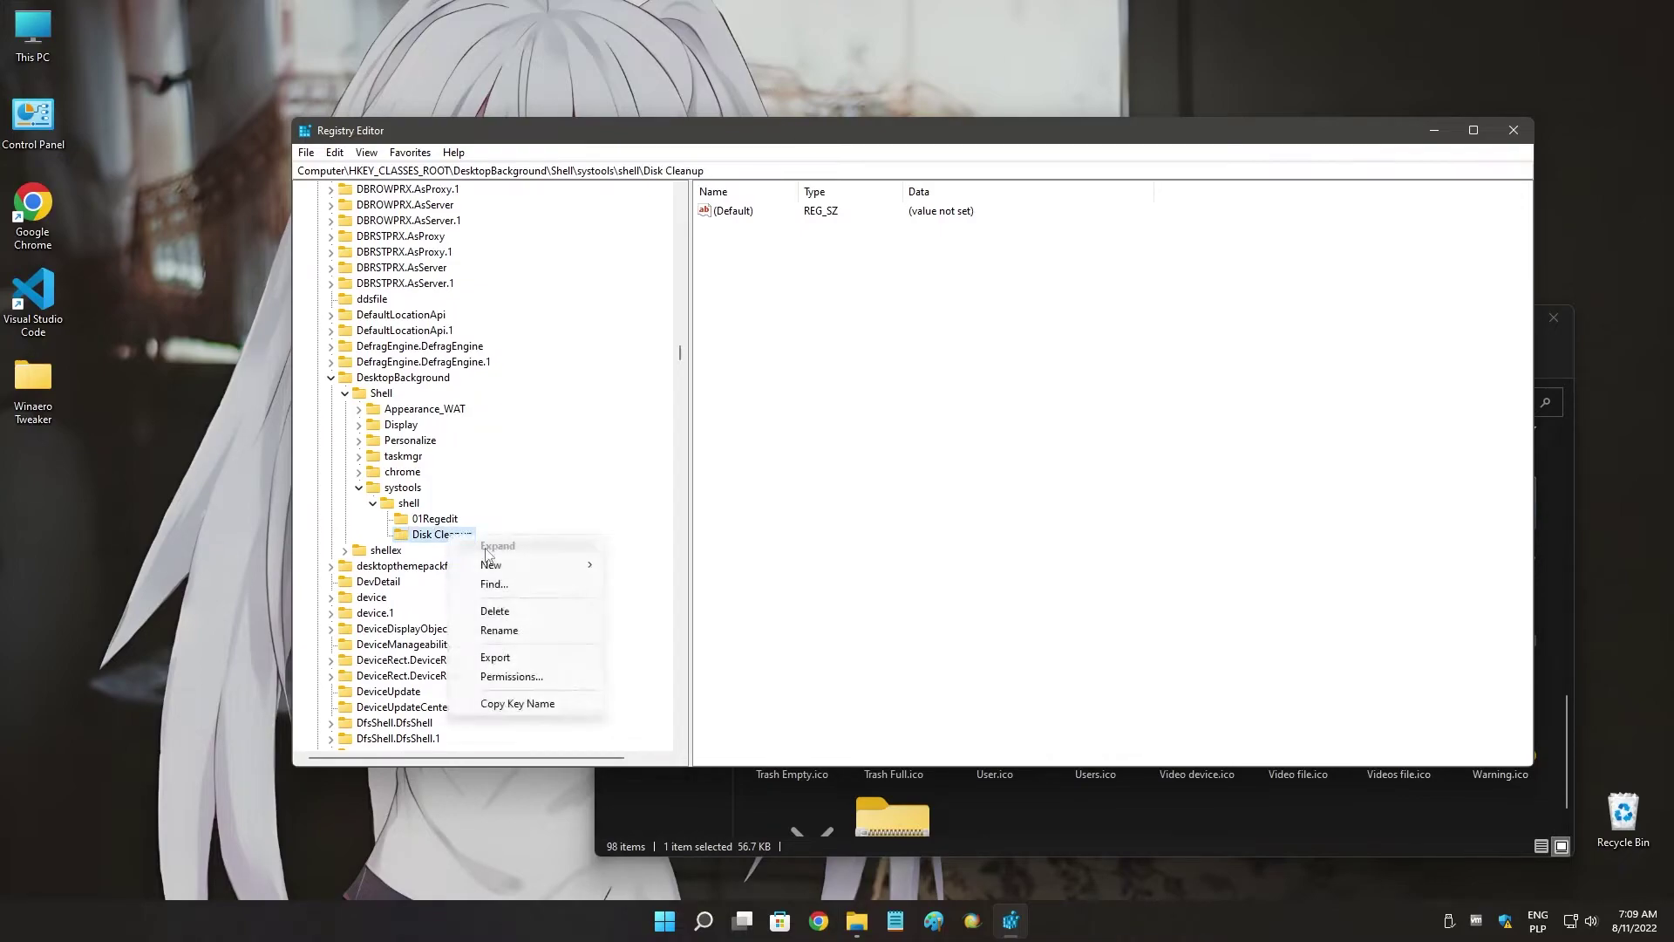
click(523, 630)
key(Home)
text(02)
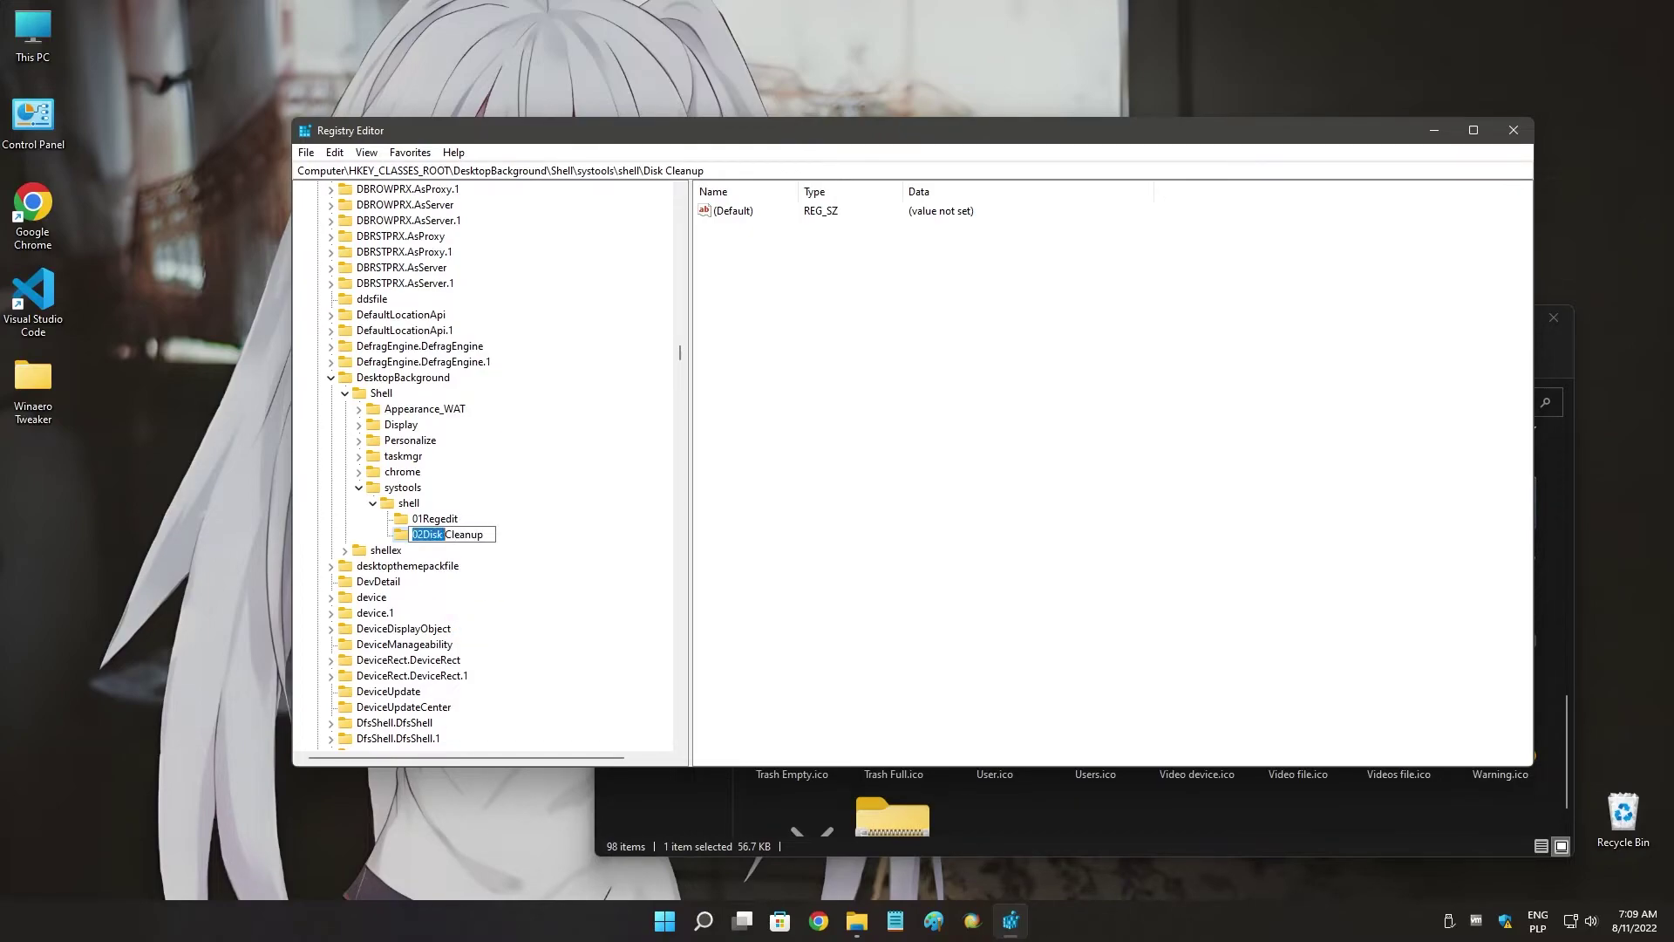
text(clean)
key(Return)
right_click(228, 379)
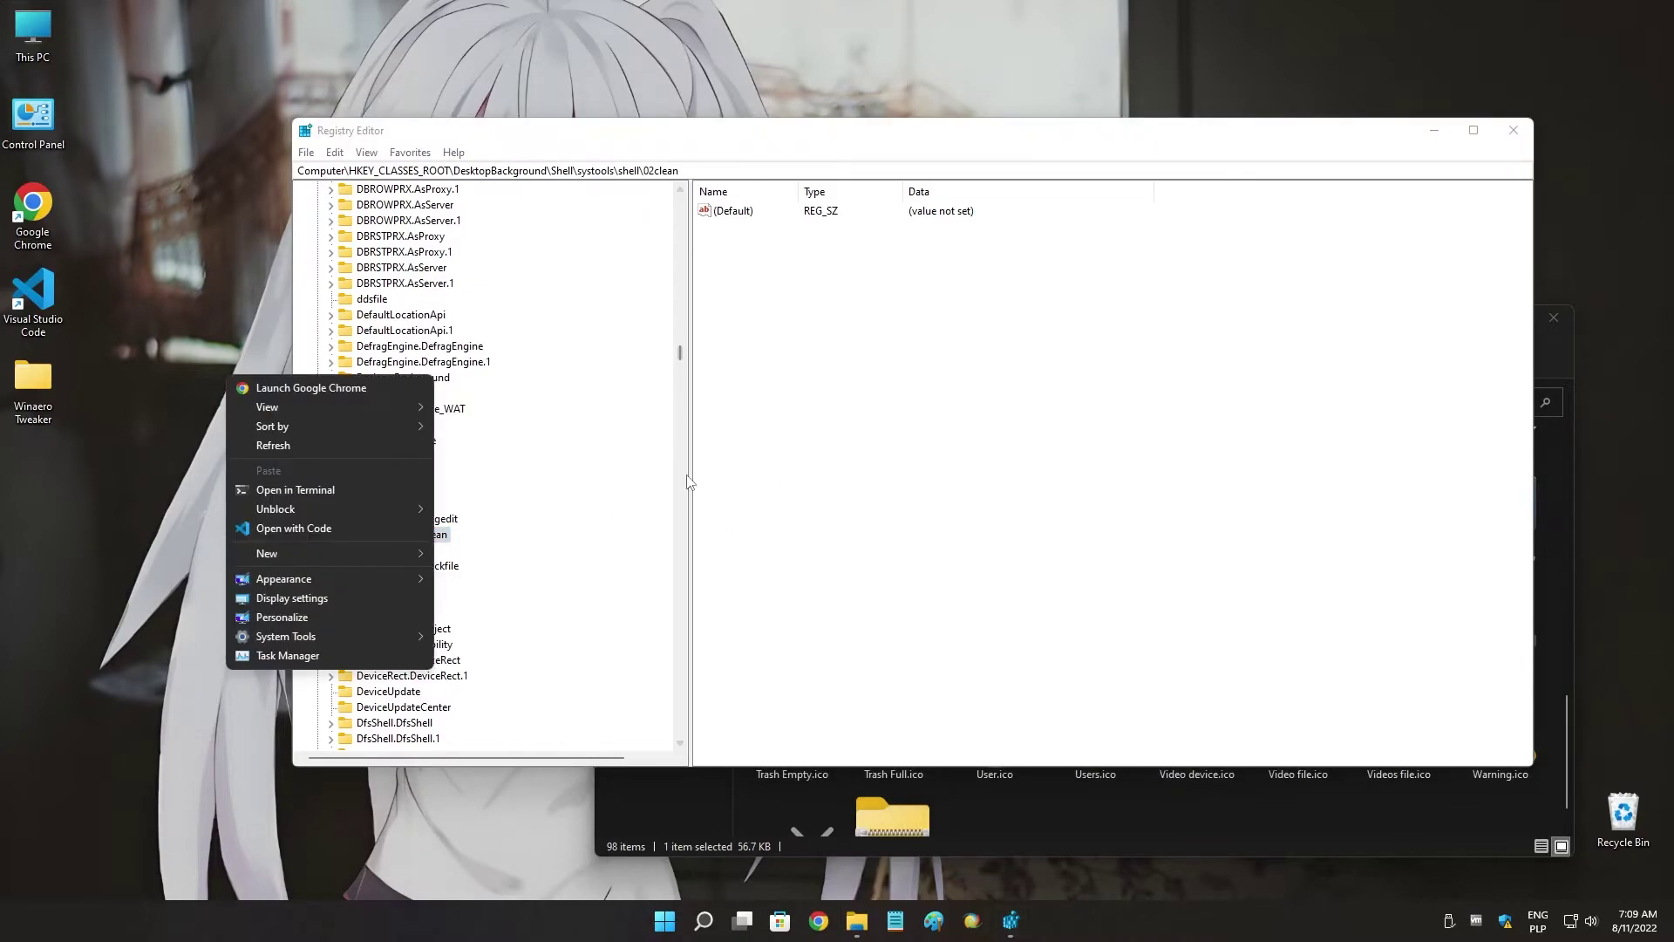
click(787, 524)
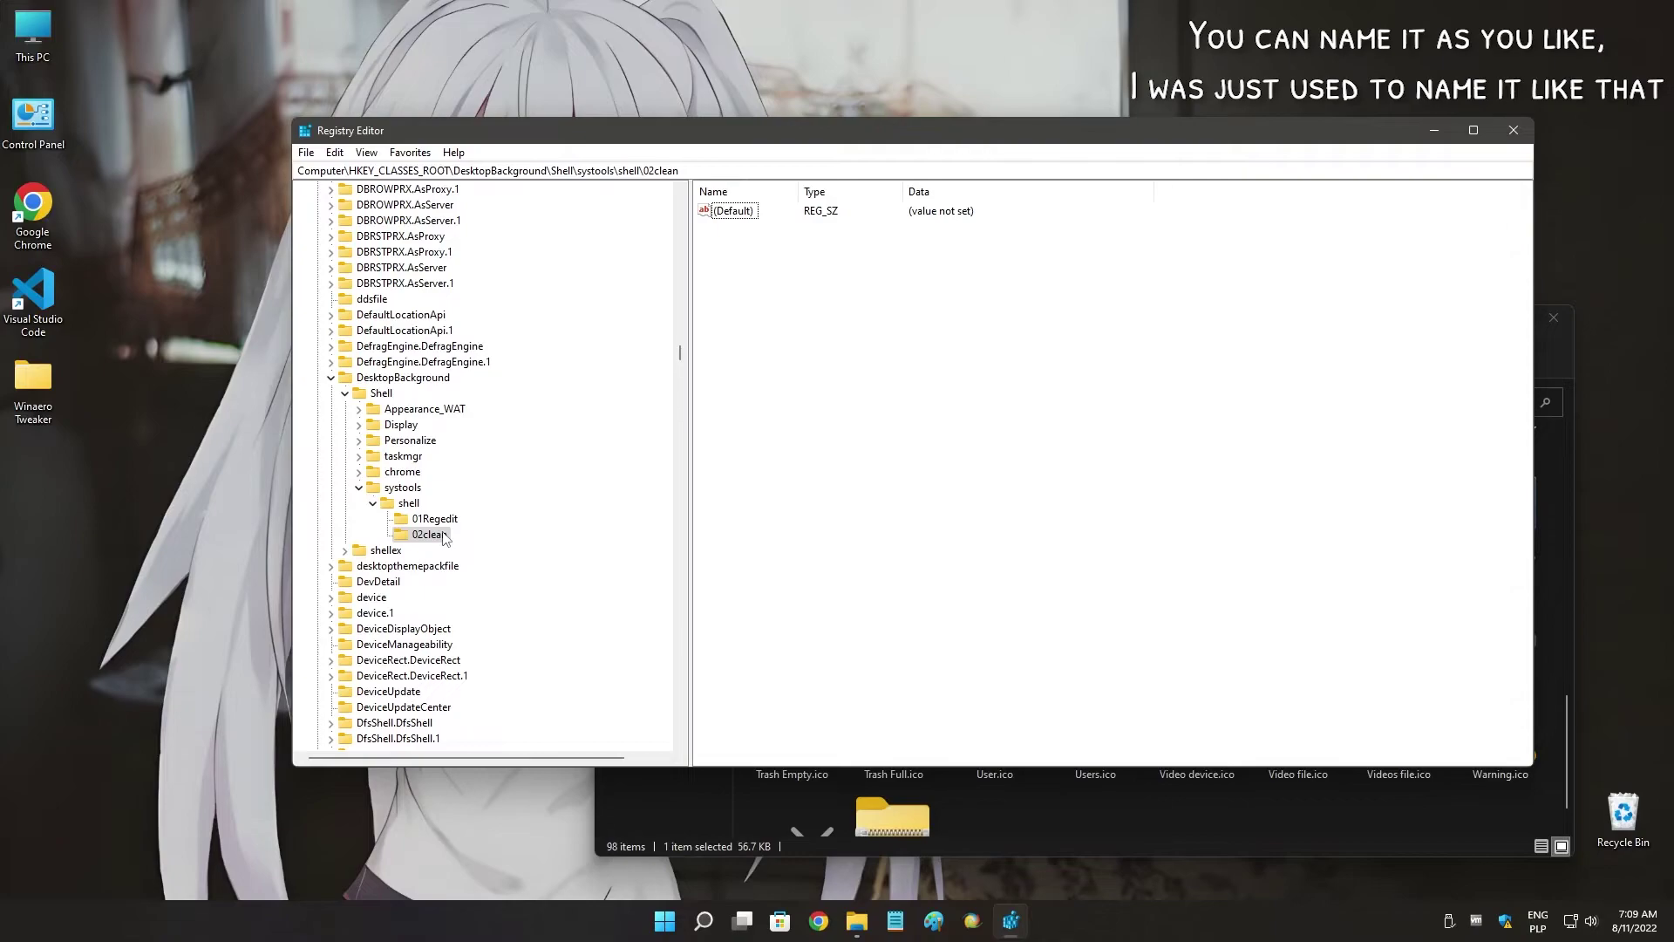
right_click(244, 505)
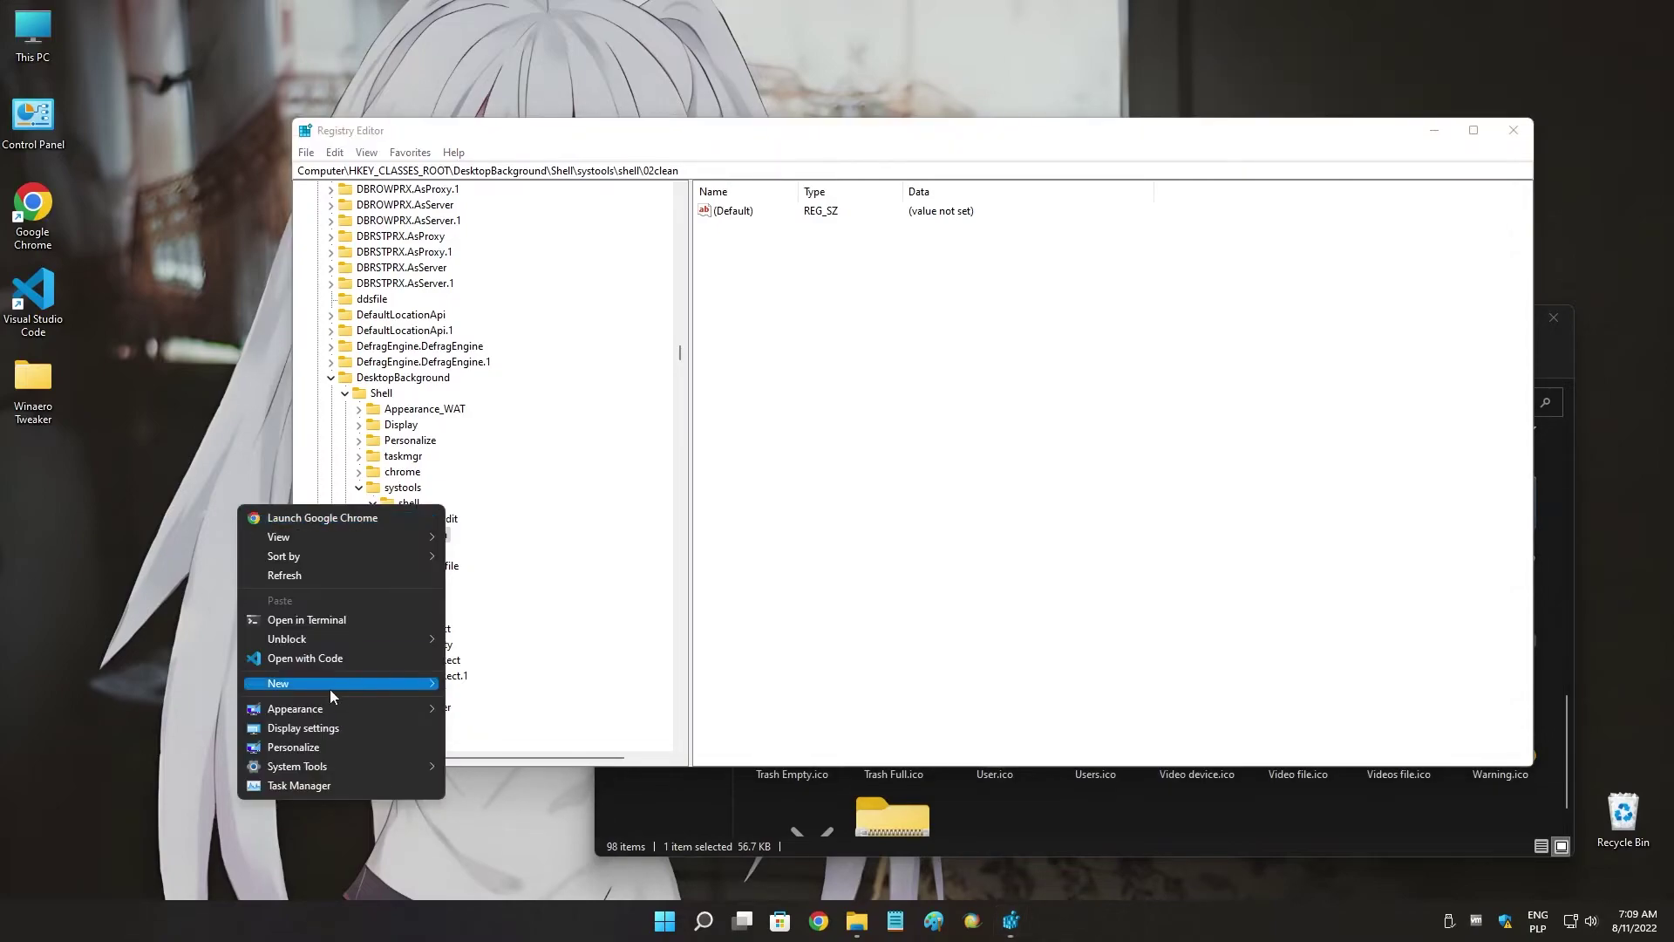
mouse_move(428, 767)
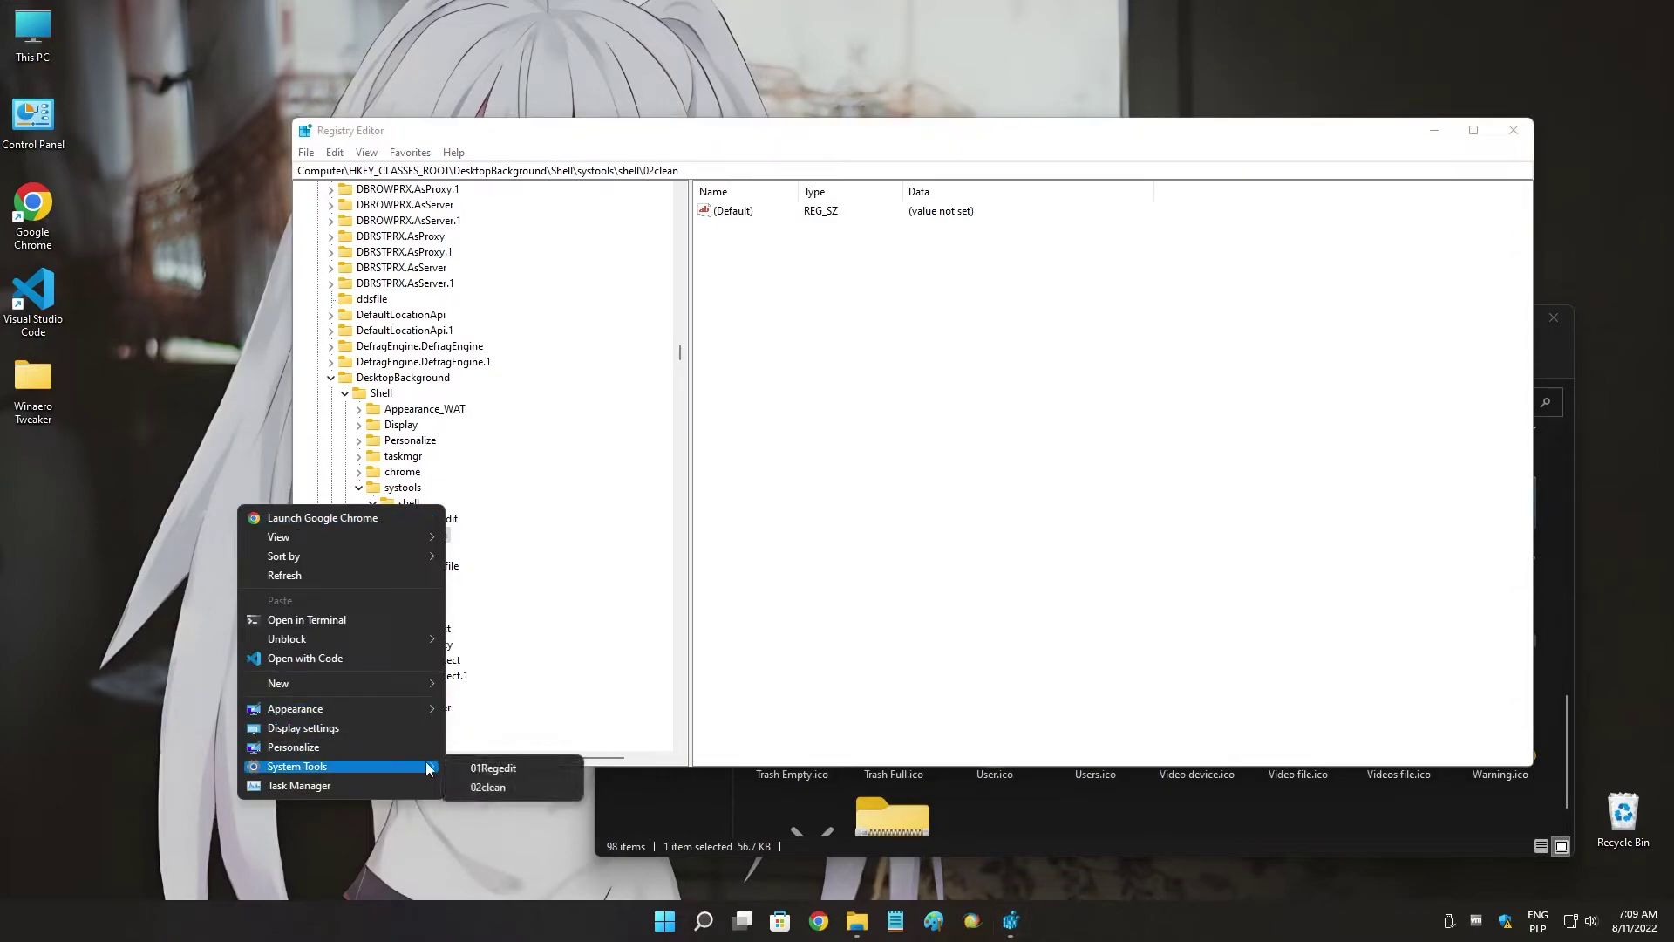
click(521, 779)
click(434, 520)
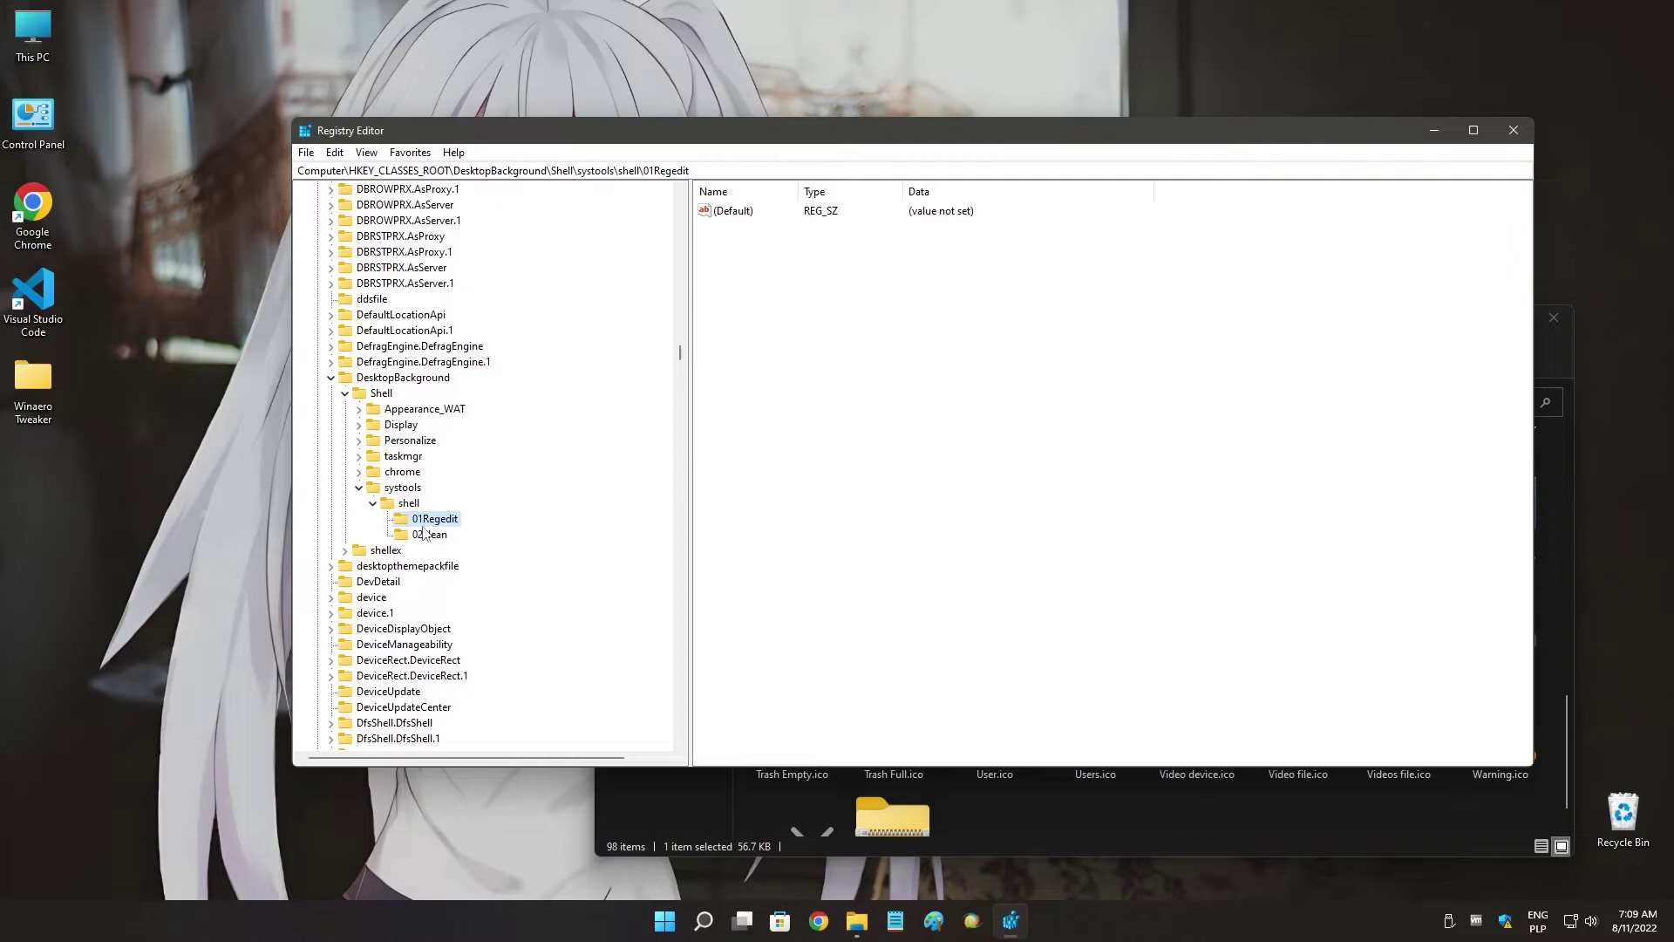
Create a subkey named command under each of 01Regedit and 02clean.
click(424, 534)
click(429, 522)
click(396, 471)
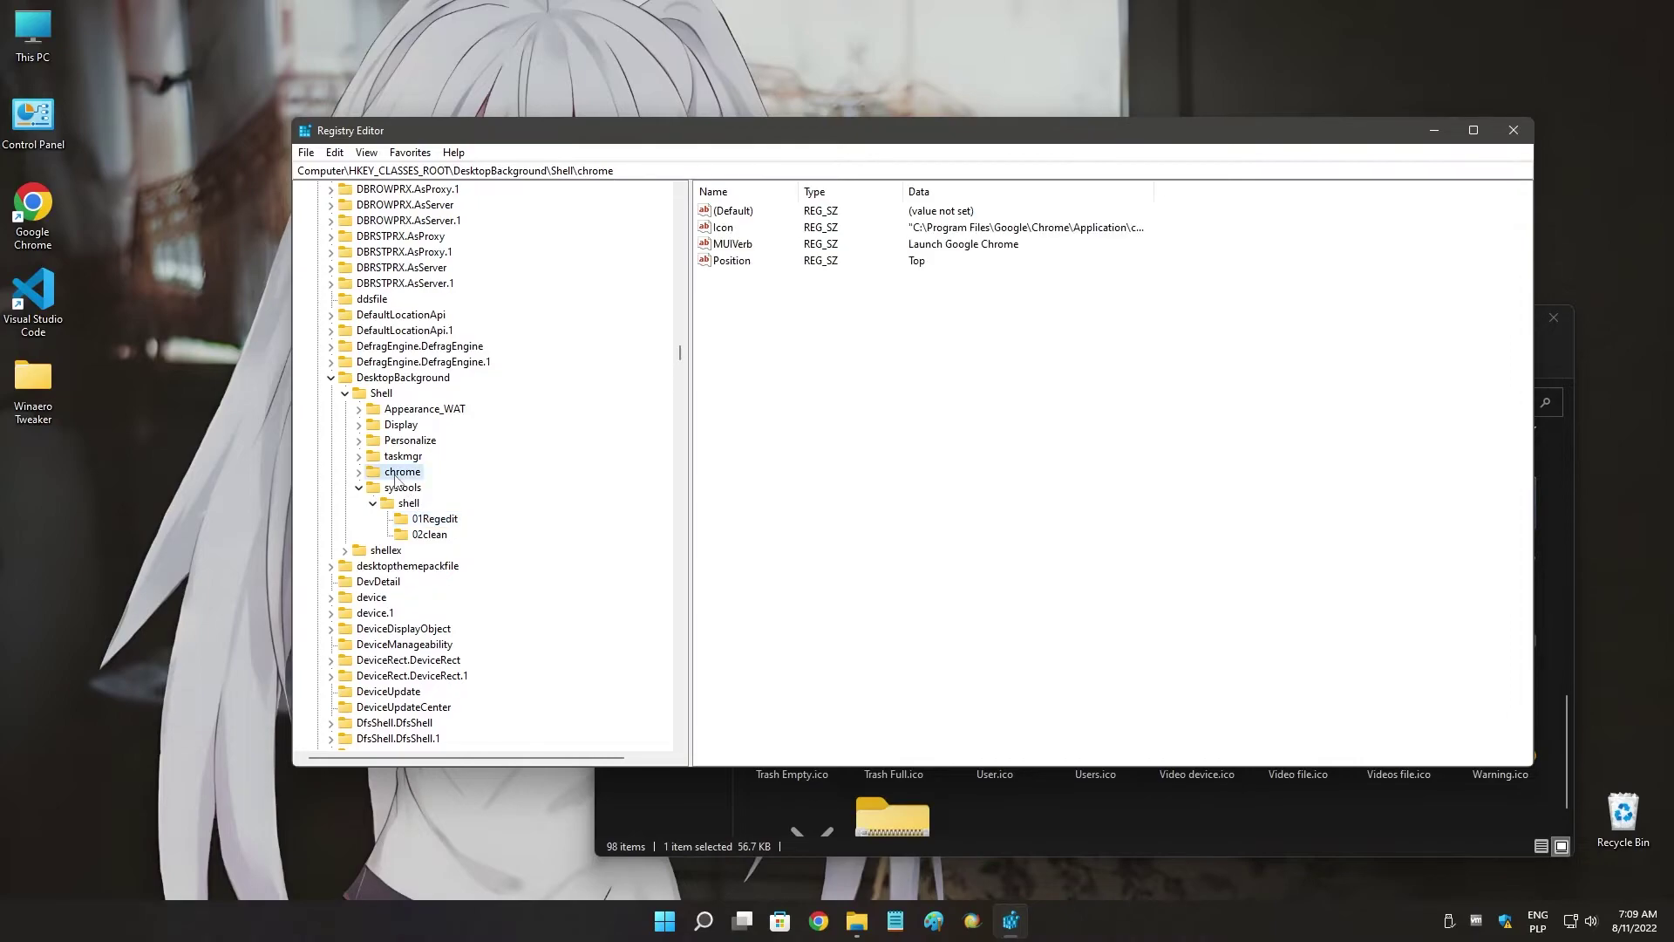
right_click(436, 520)
mouse_move(488, 547)
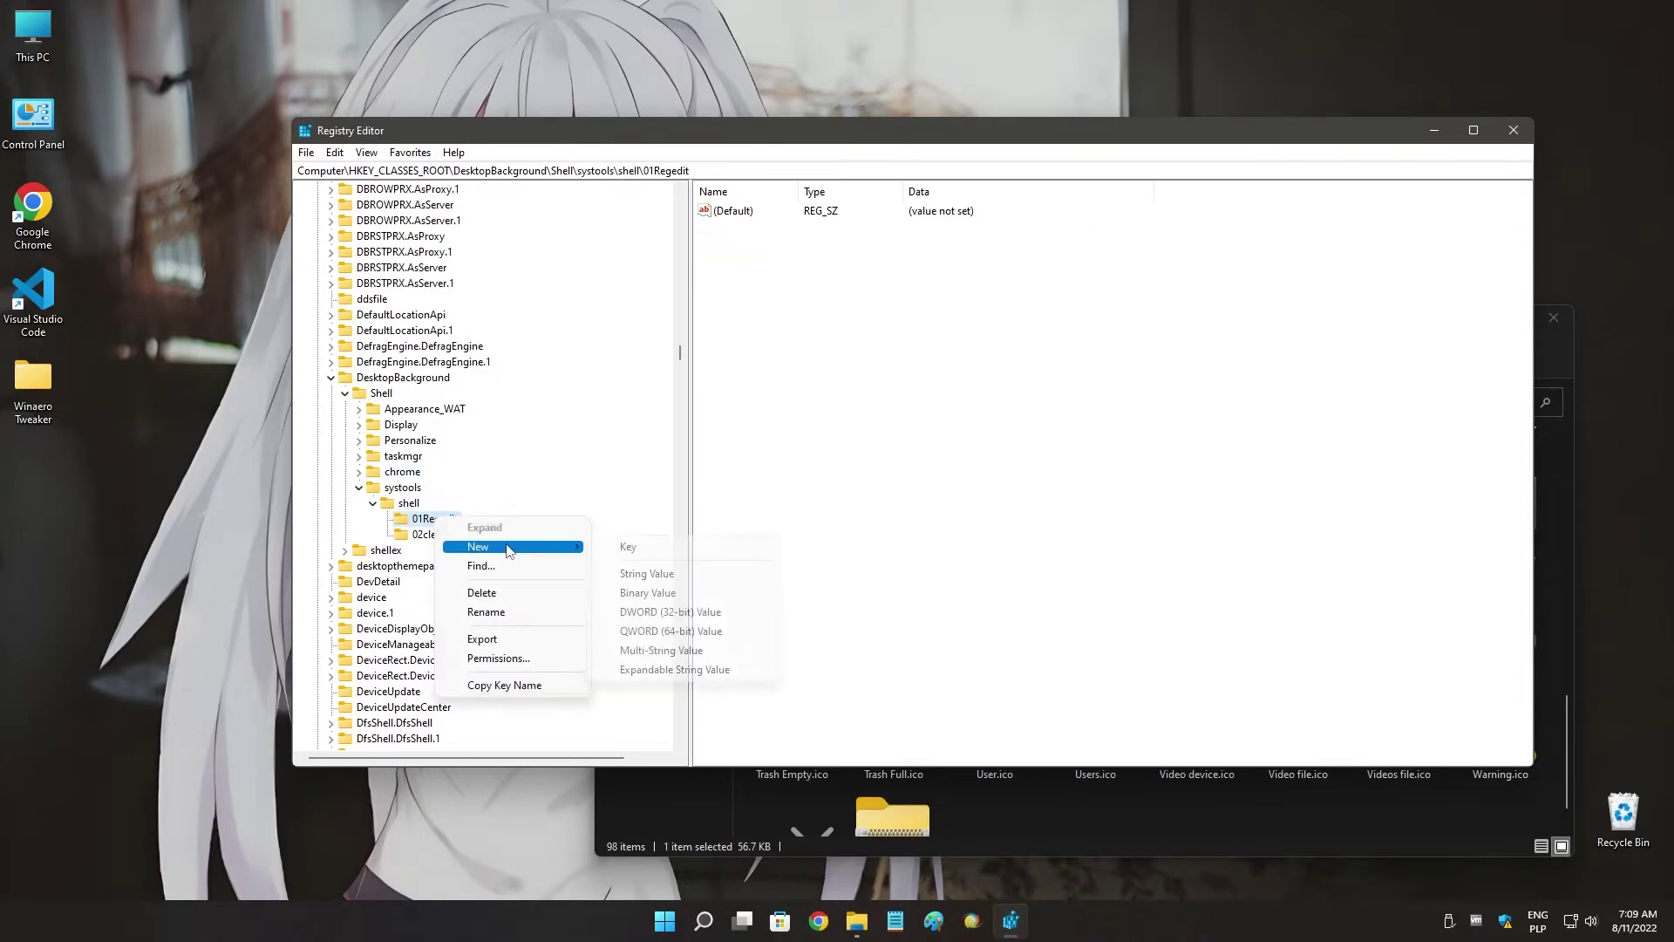
click(624, 549)
text(command)
key(Return)
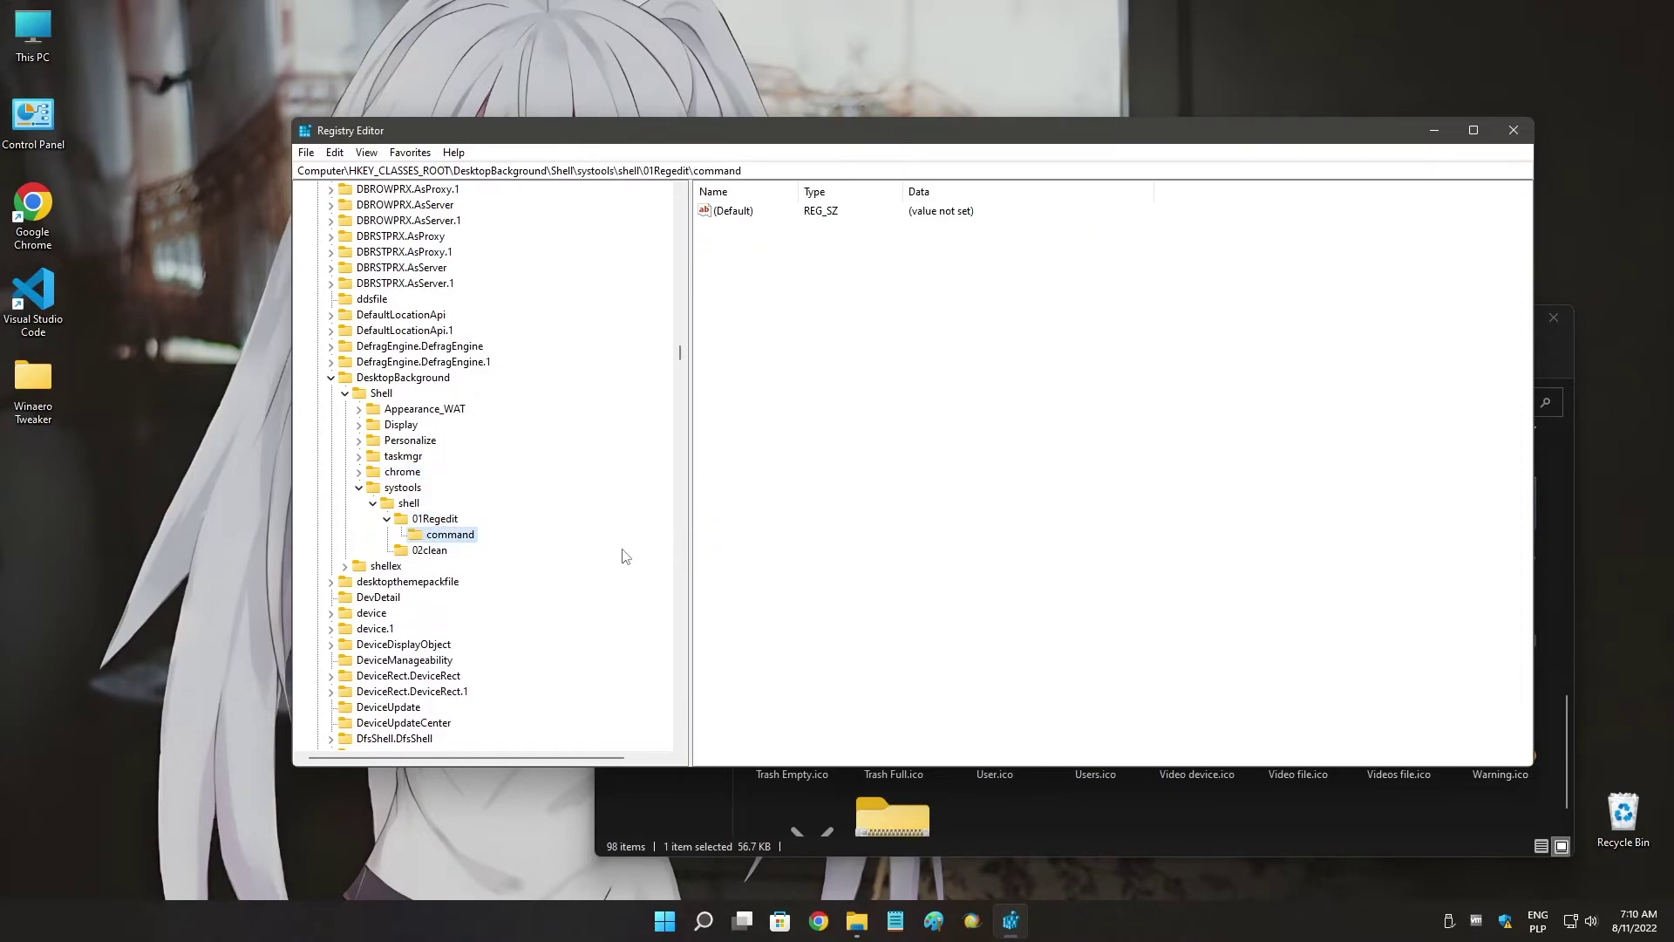
right_click(422, 558)
mouse_move(488, 582)
click(597, 589)
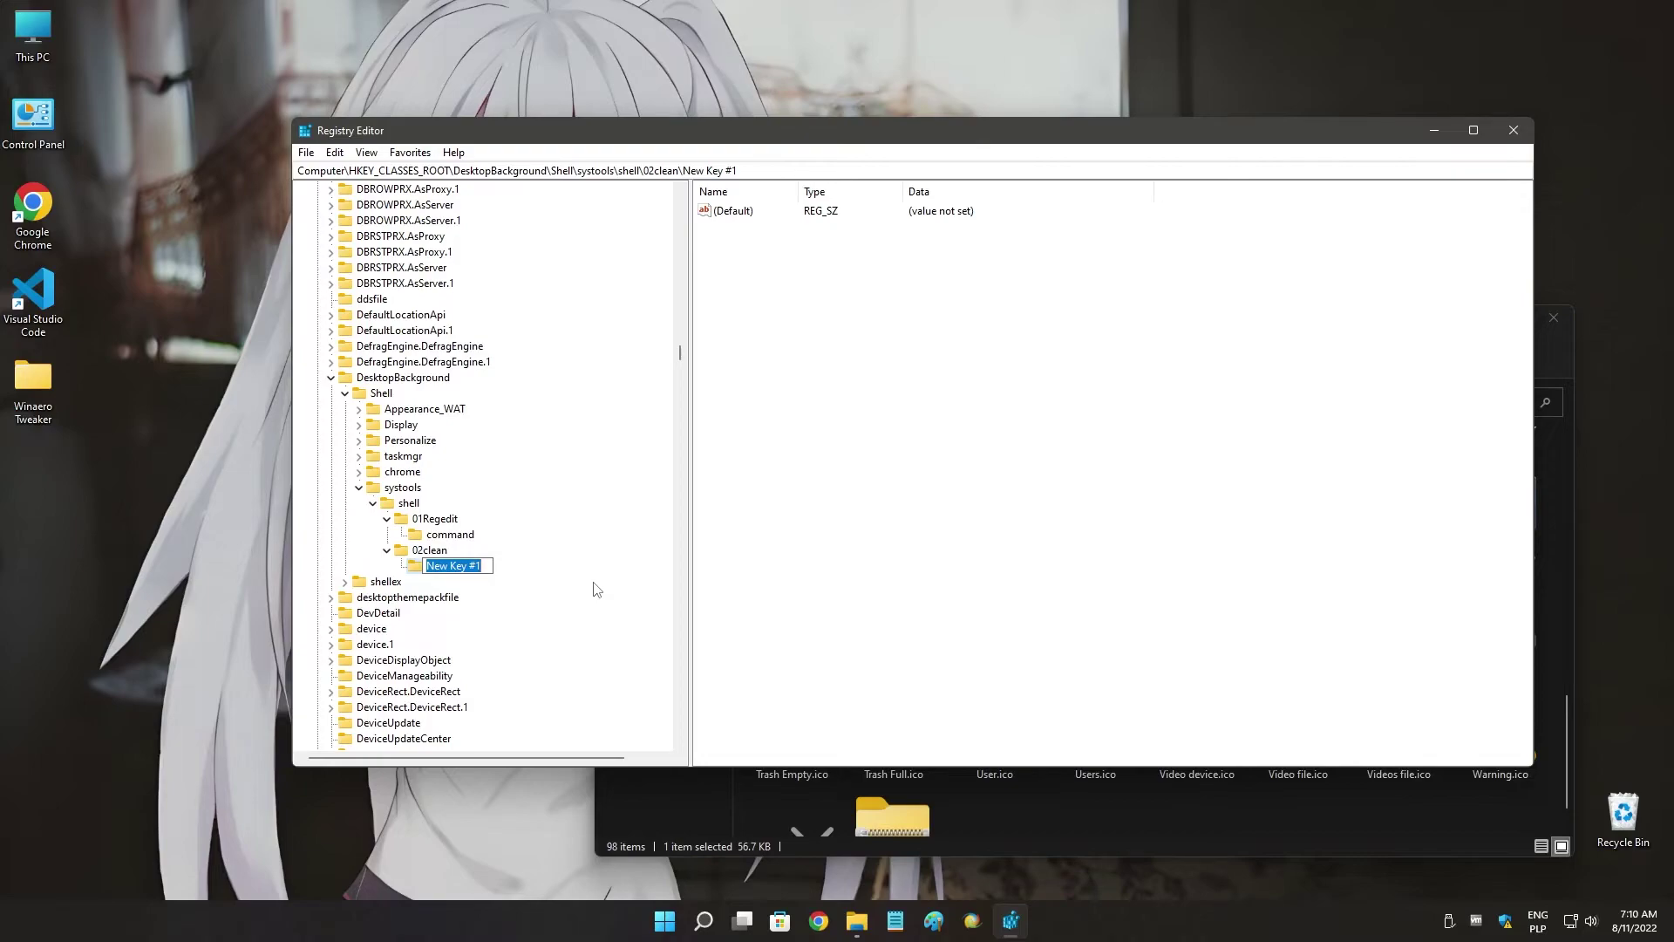
text(command)
key(Return)
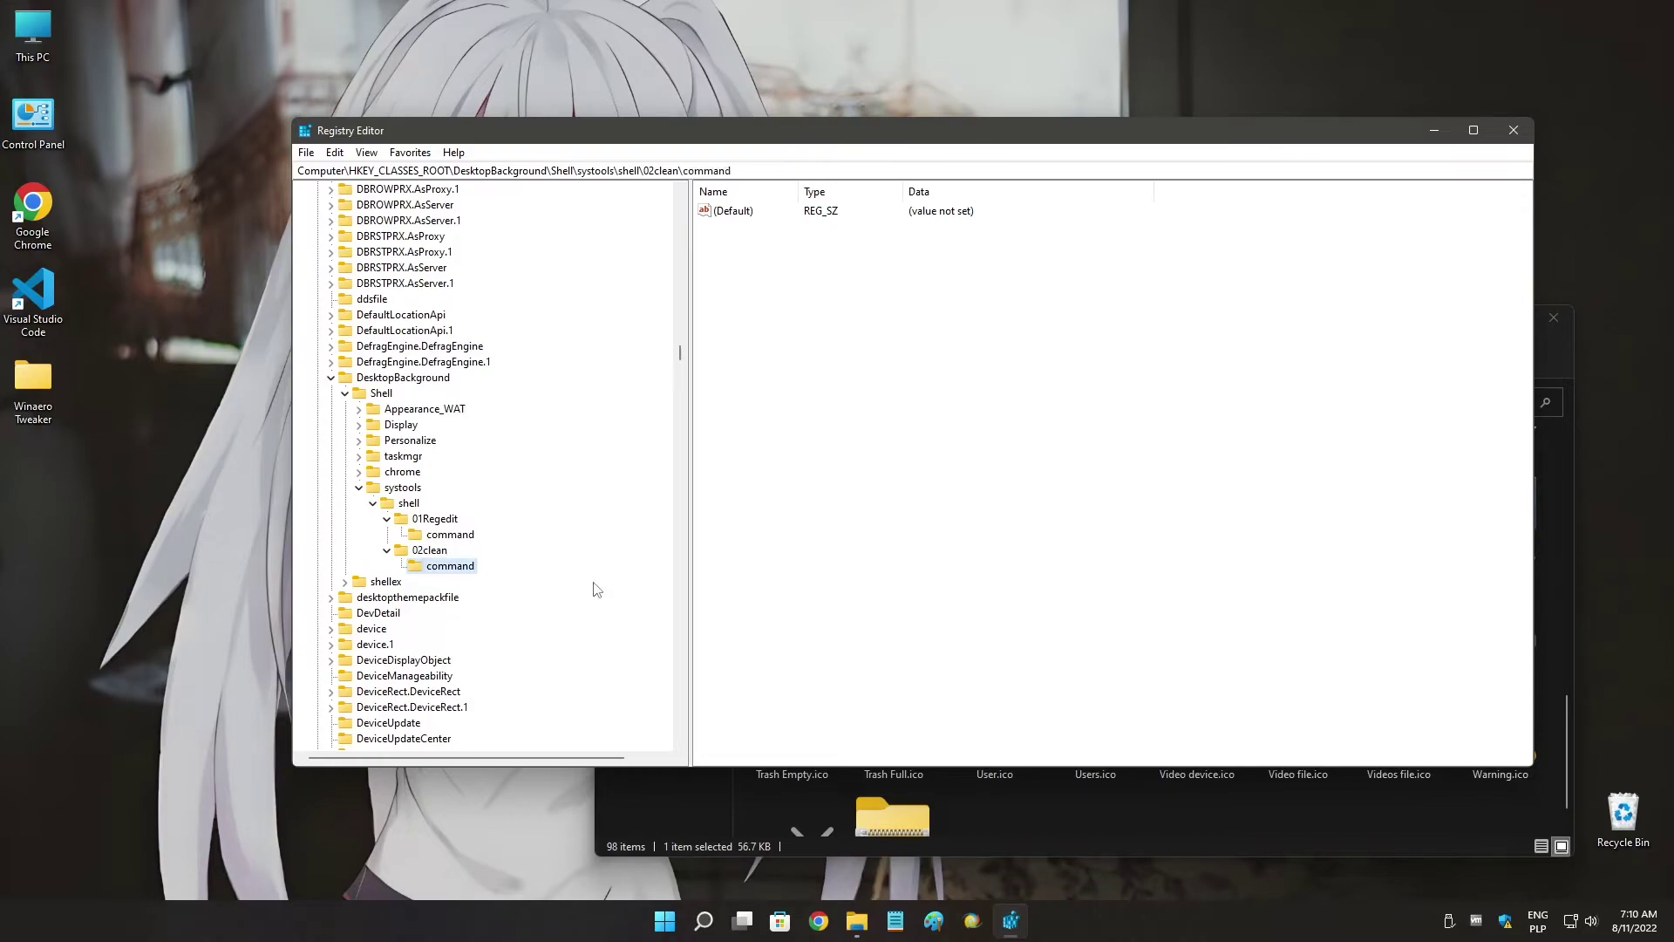
Set 01Regedit\command's (Default) value to regedit.
click(463, 534)
double_click(732, 212)
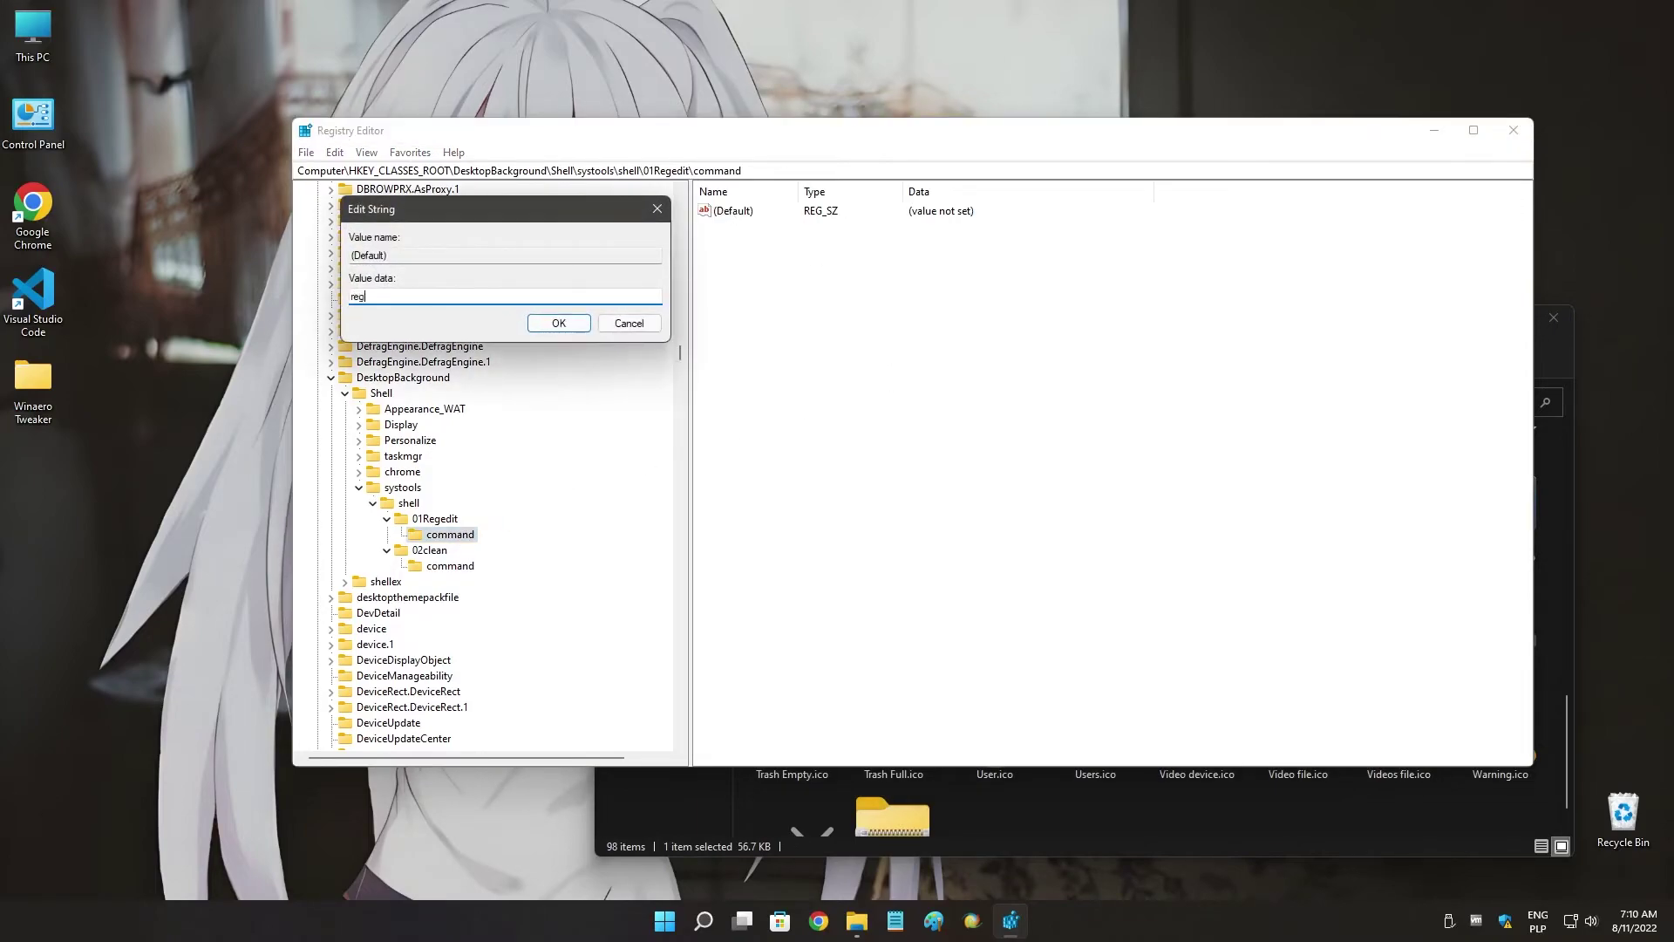
key(Return)
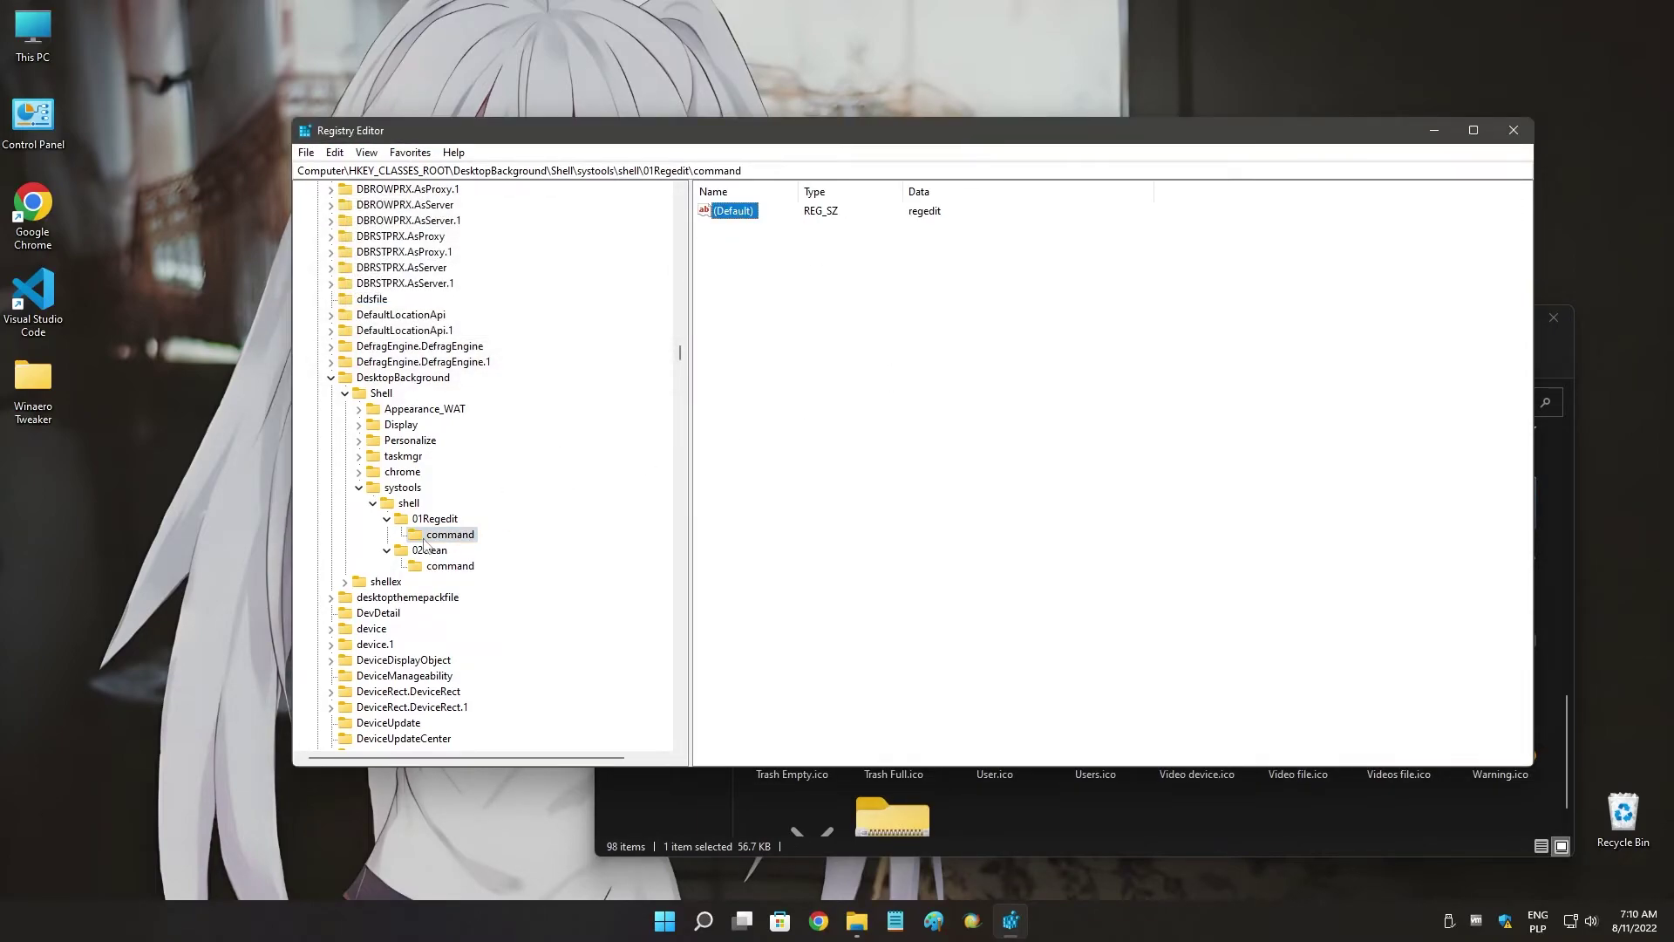
click(450, 566)
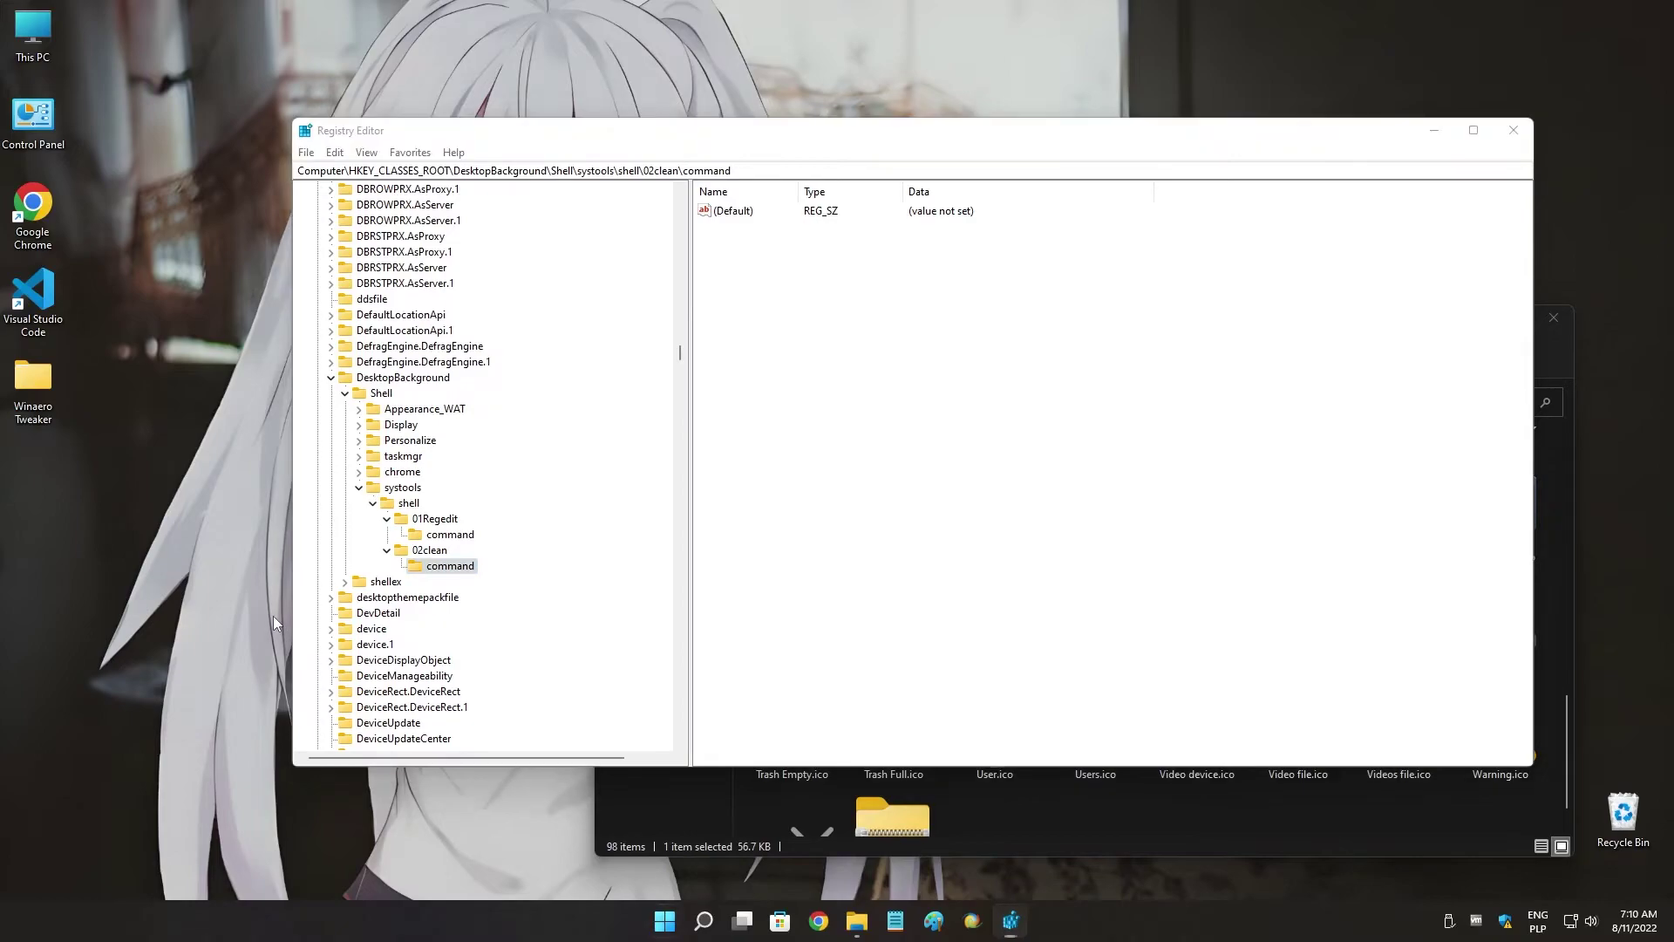
Search 'diskc' to locate cleanmgr.exe in system32 and copy its file name.
key(super)
text(diskc)
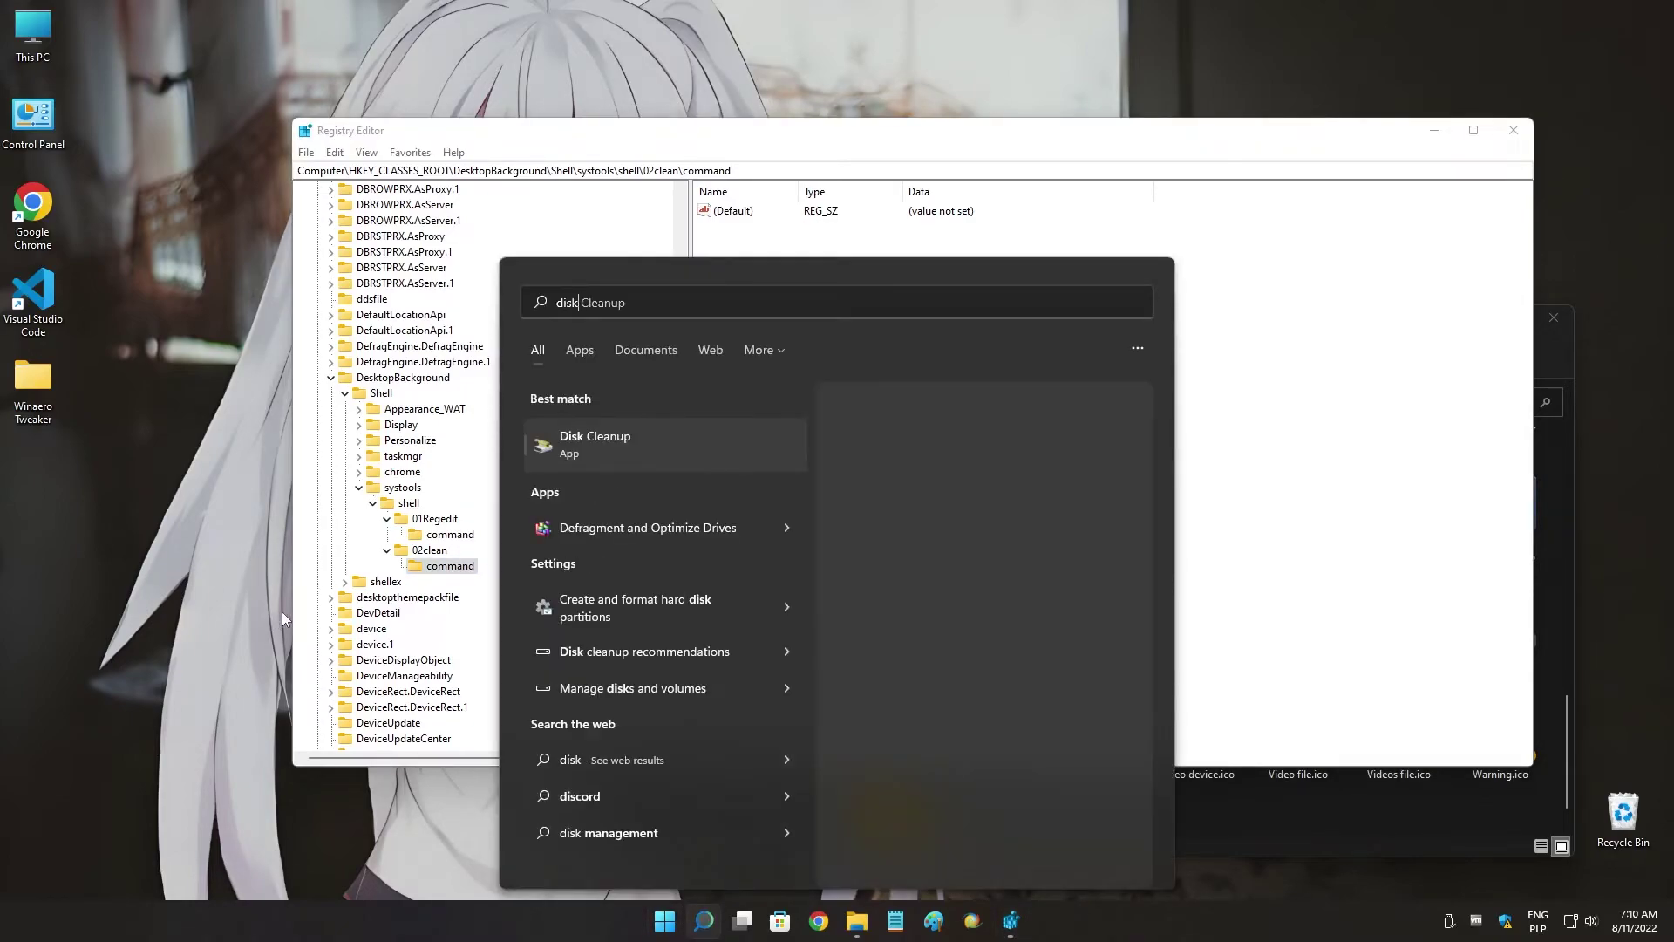
click(908, 625)
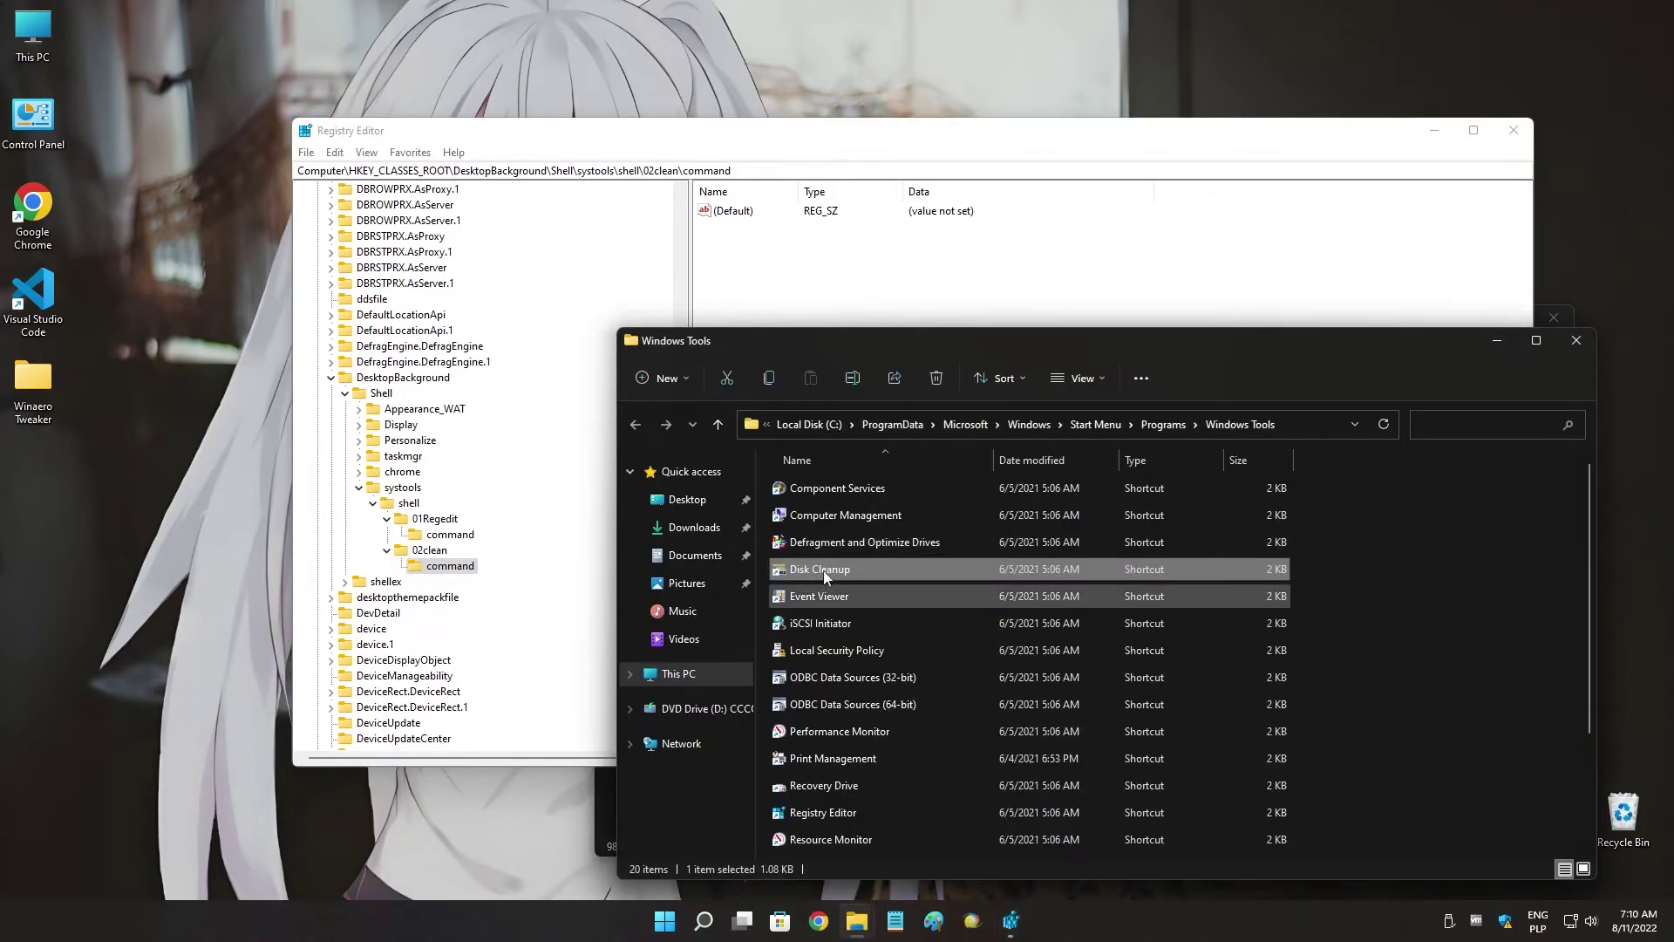
right_click(897, 572)
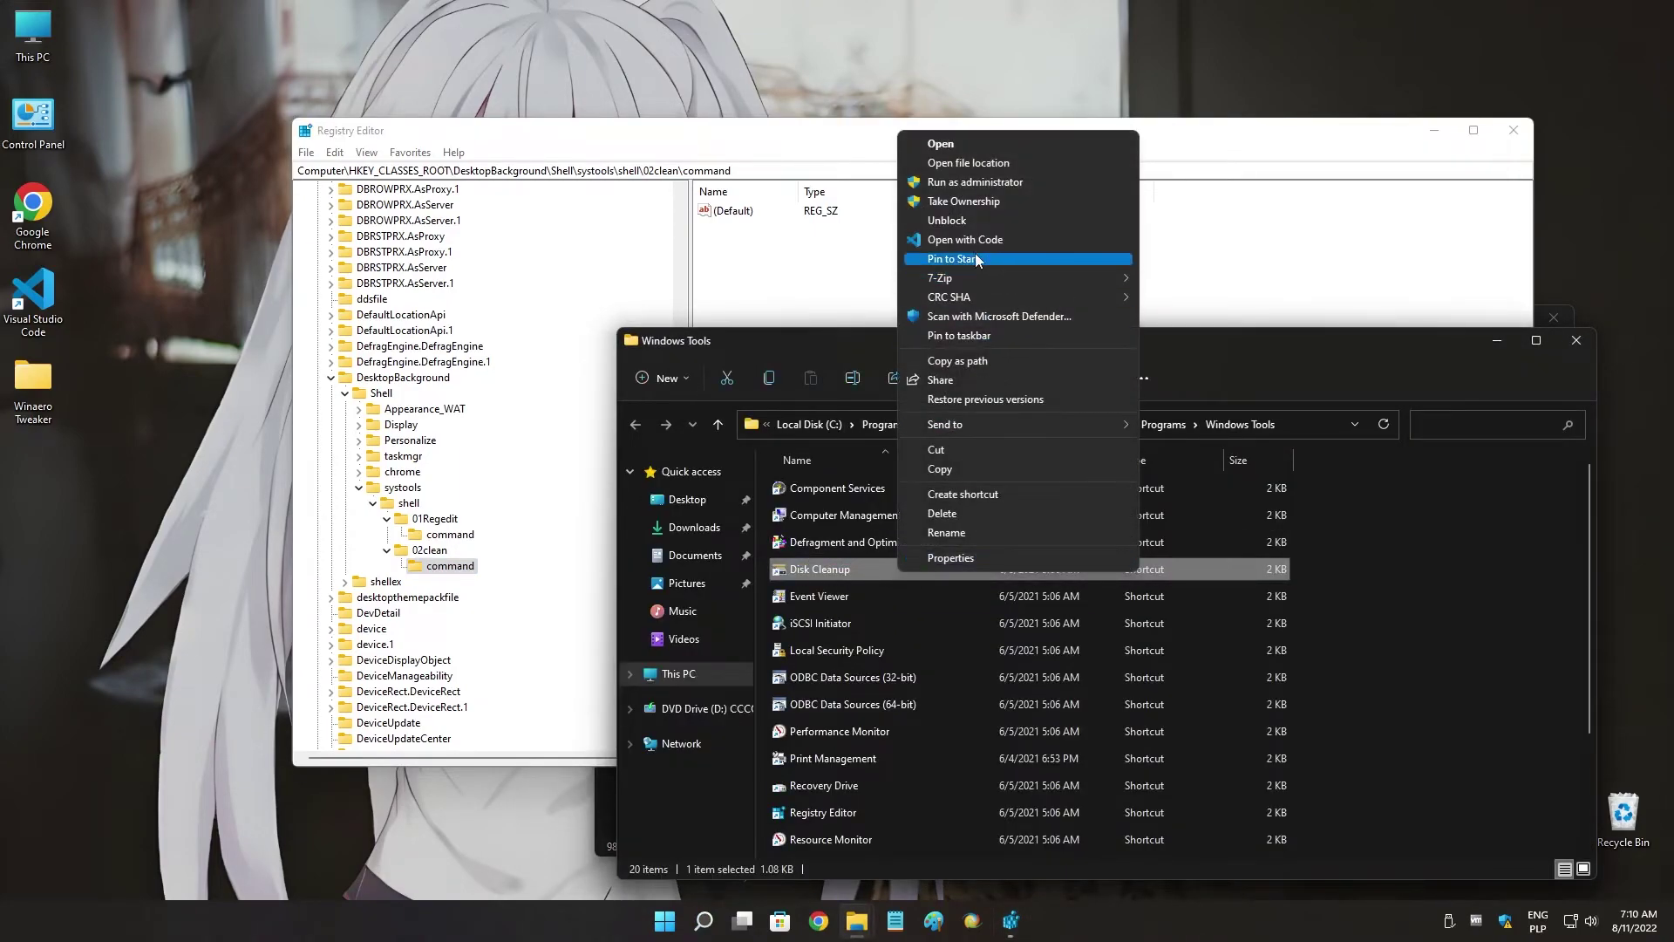
click(971, 163)
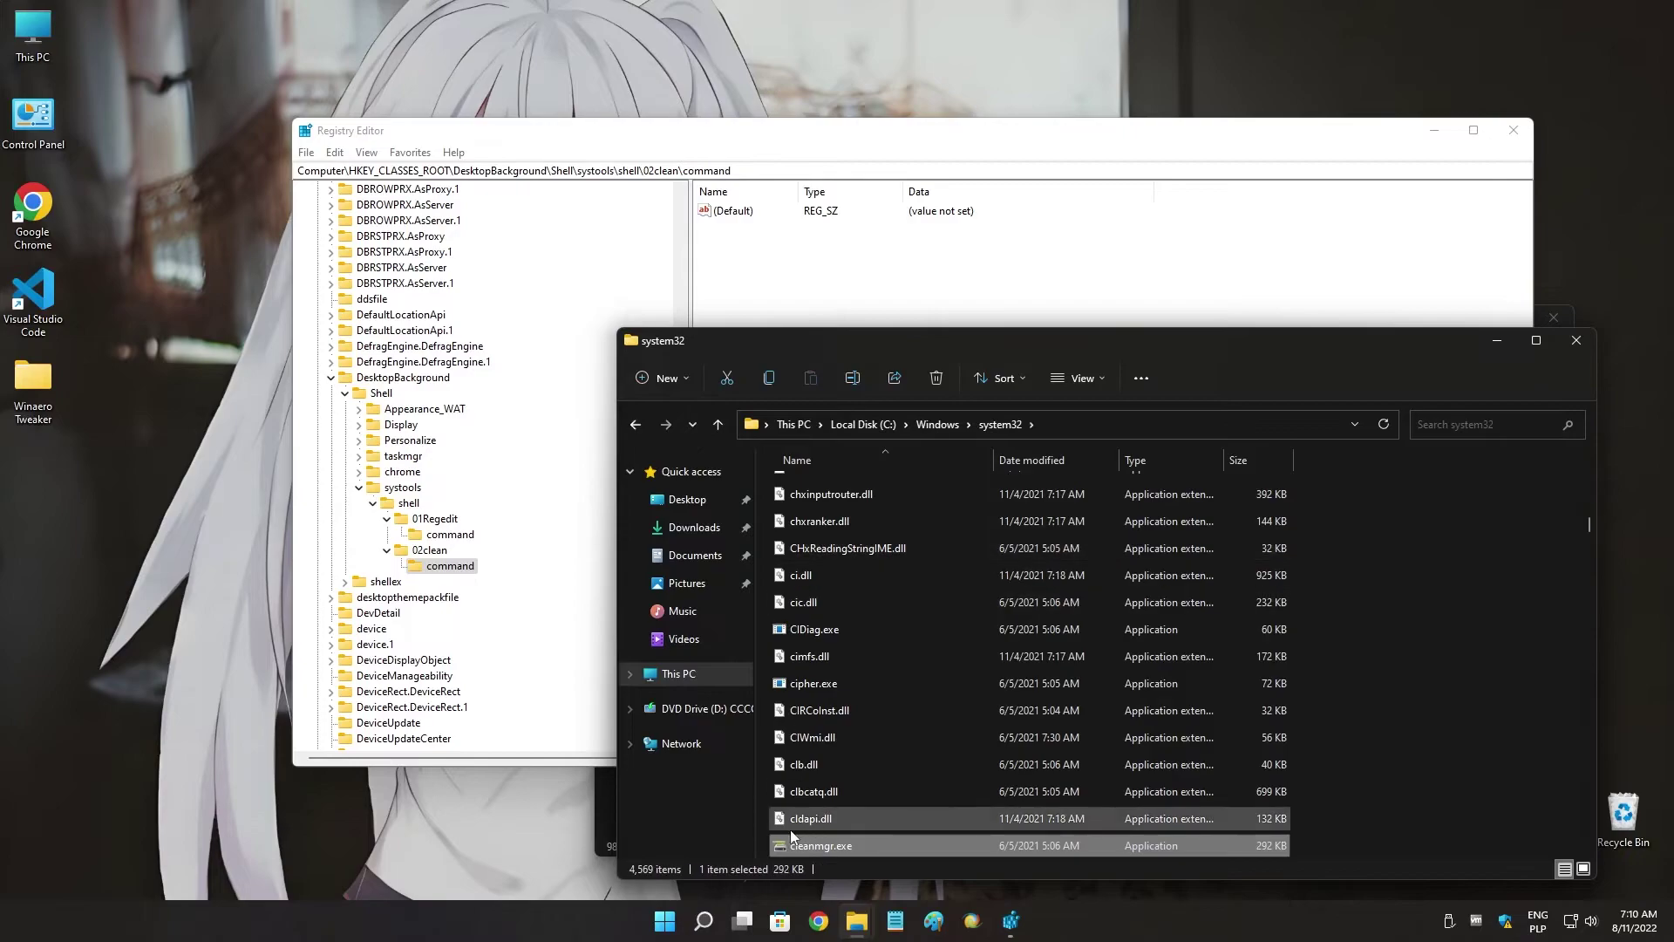
click(820, 846)
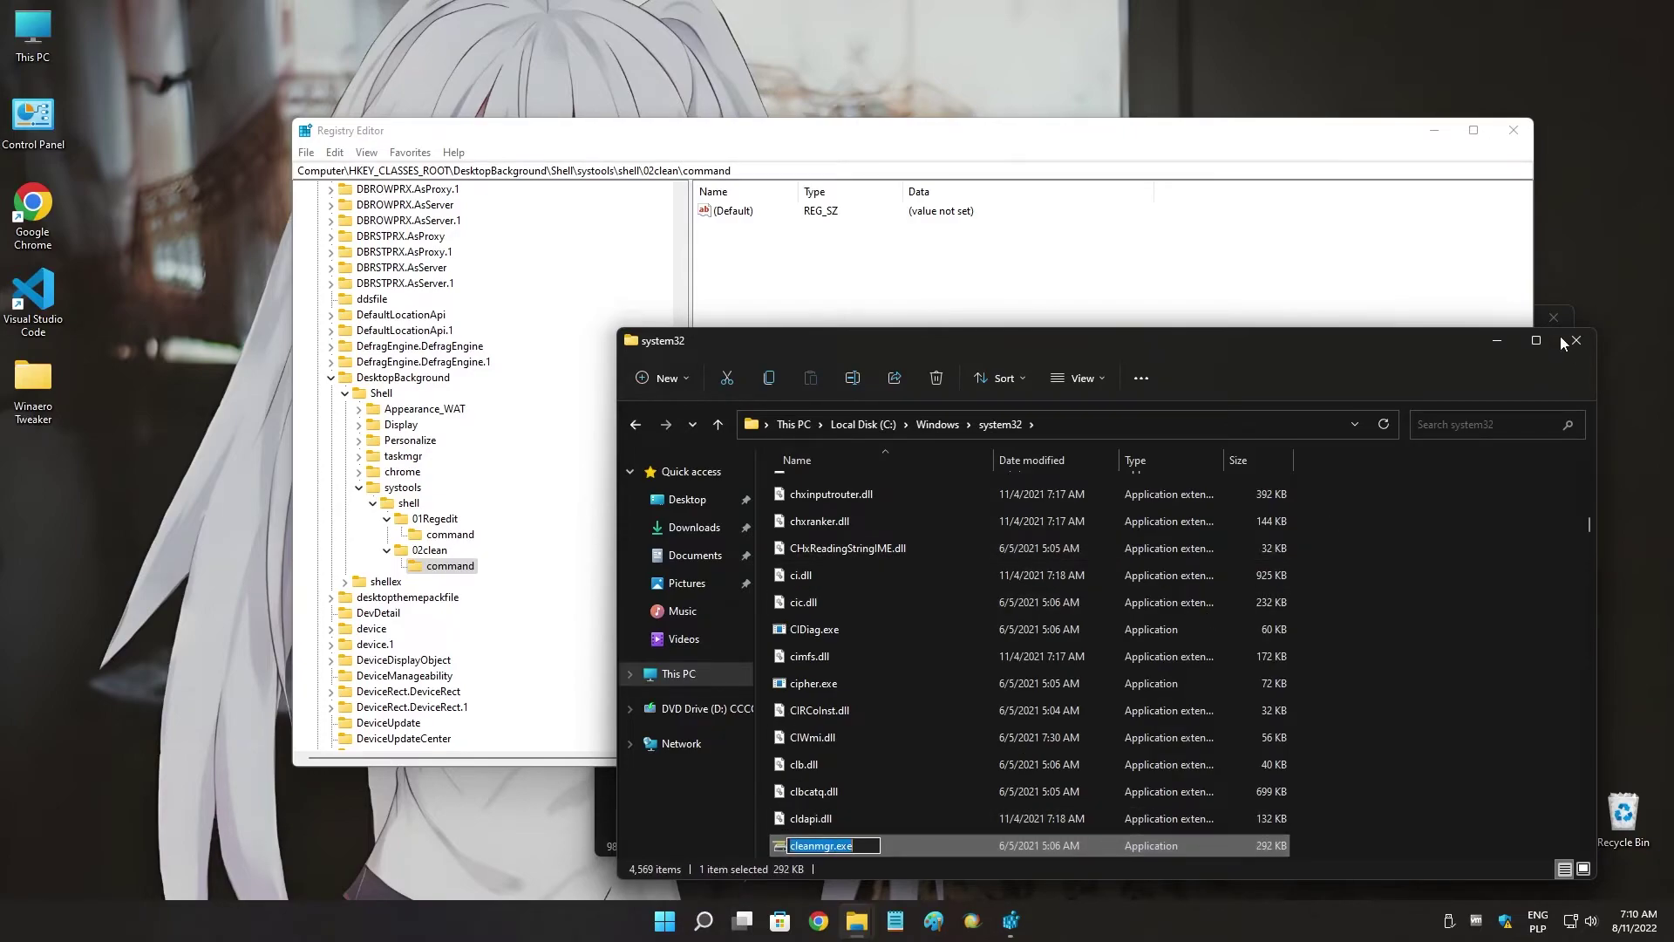
click(1271, 235)
Set the 02clean command to cleanmgr.exe and change the 01Regedit command to regedit.exe.
double_click(732, 210)
text(cleanmgr.exe)
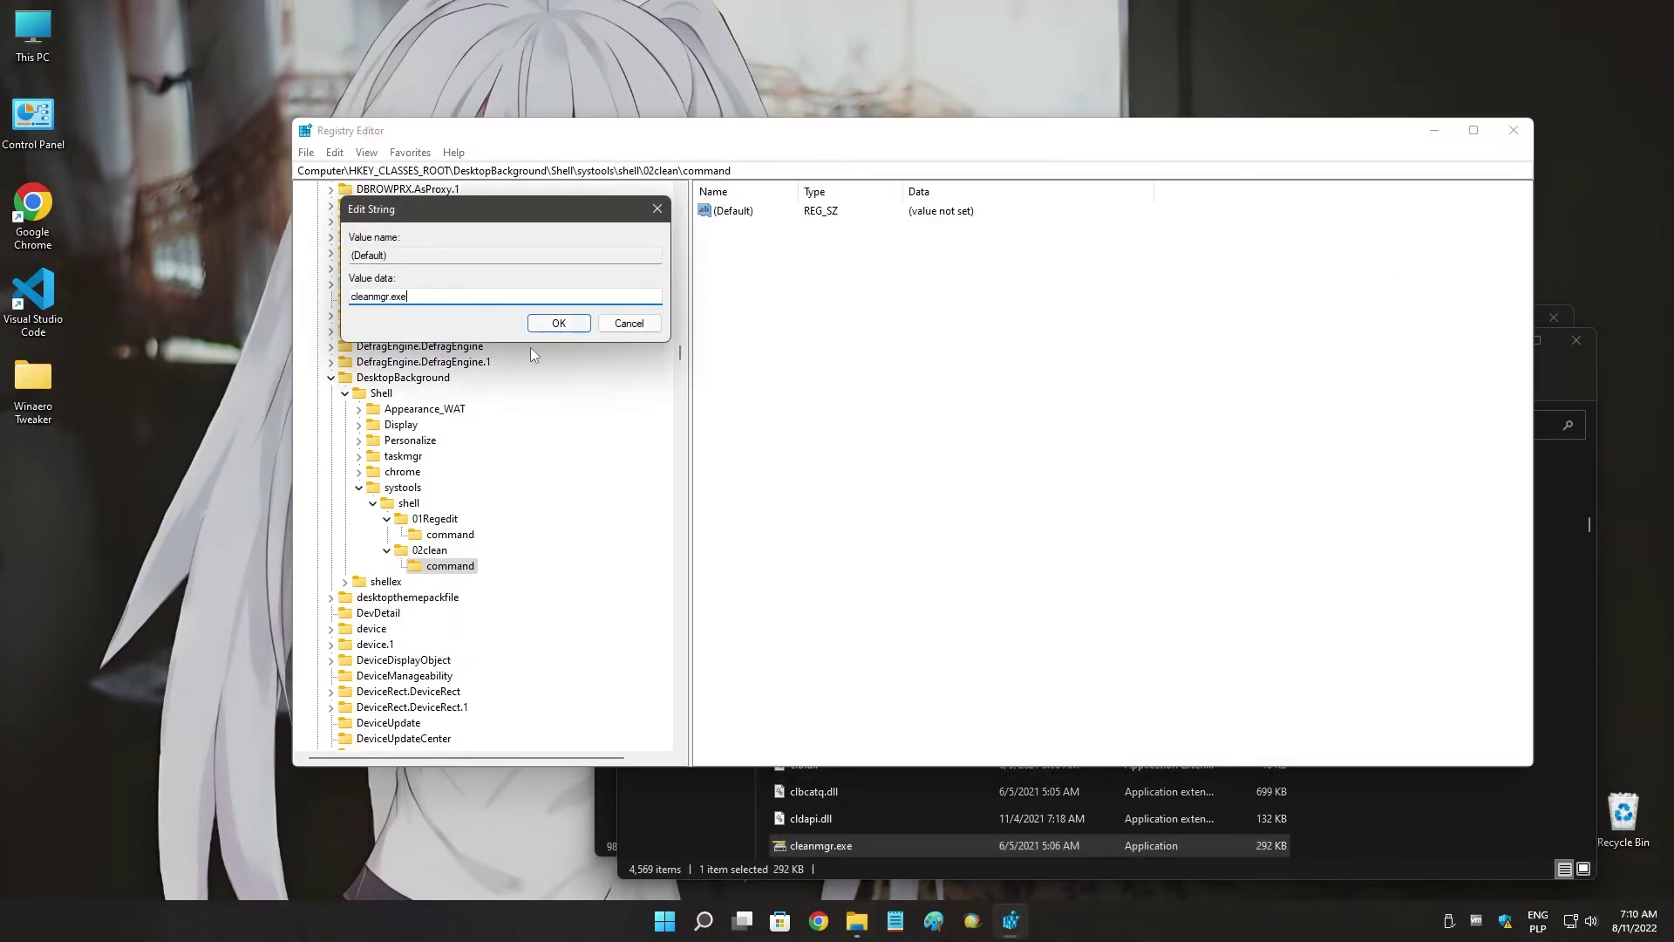
click(558, 323)
click(449, 533)
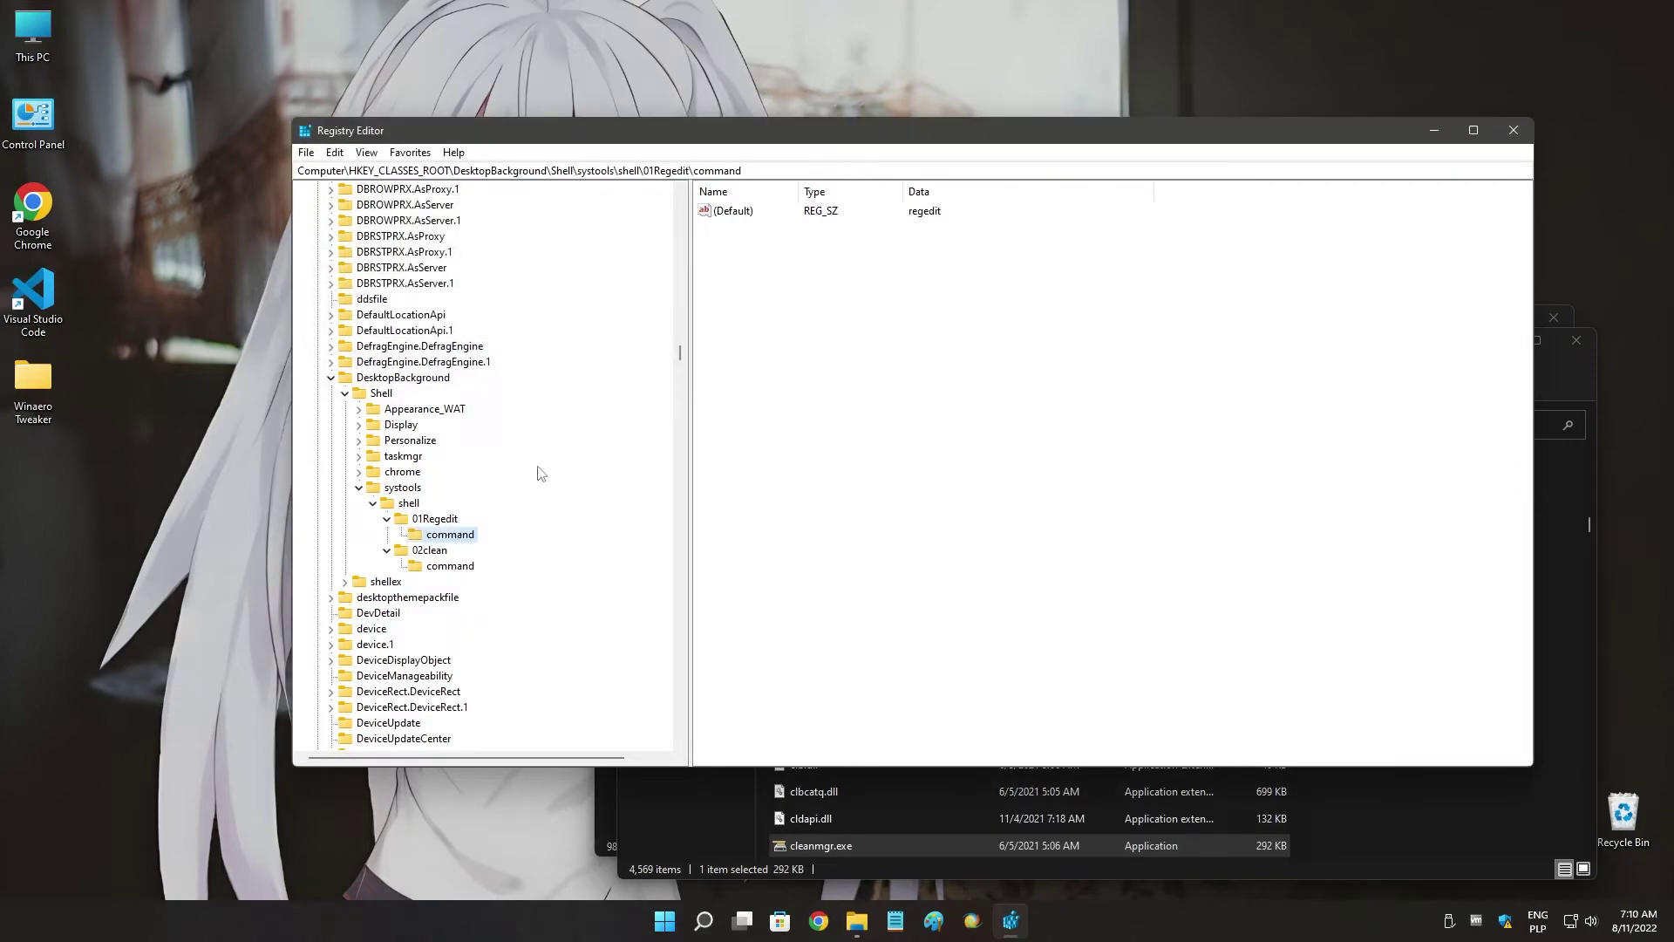
double_click(732, 211)
key(End)
text(.exe)
key(Return)
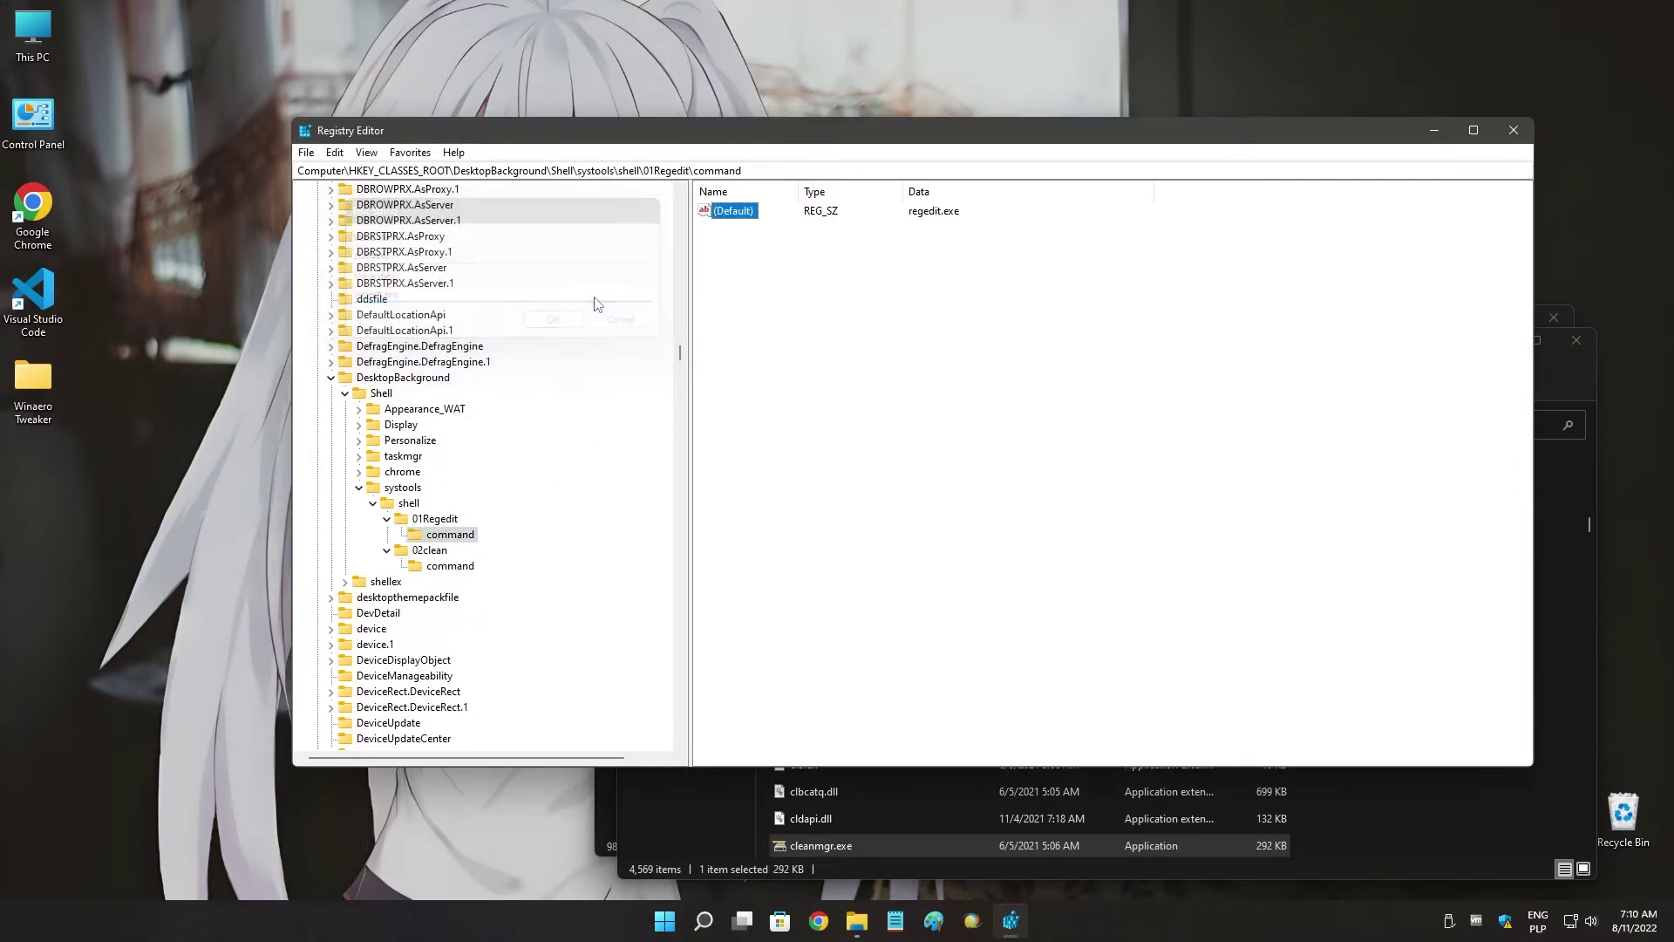
Add an Icon string value of regedit.exe to the 01Regedit key.
click(433, 518)
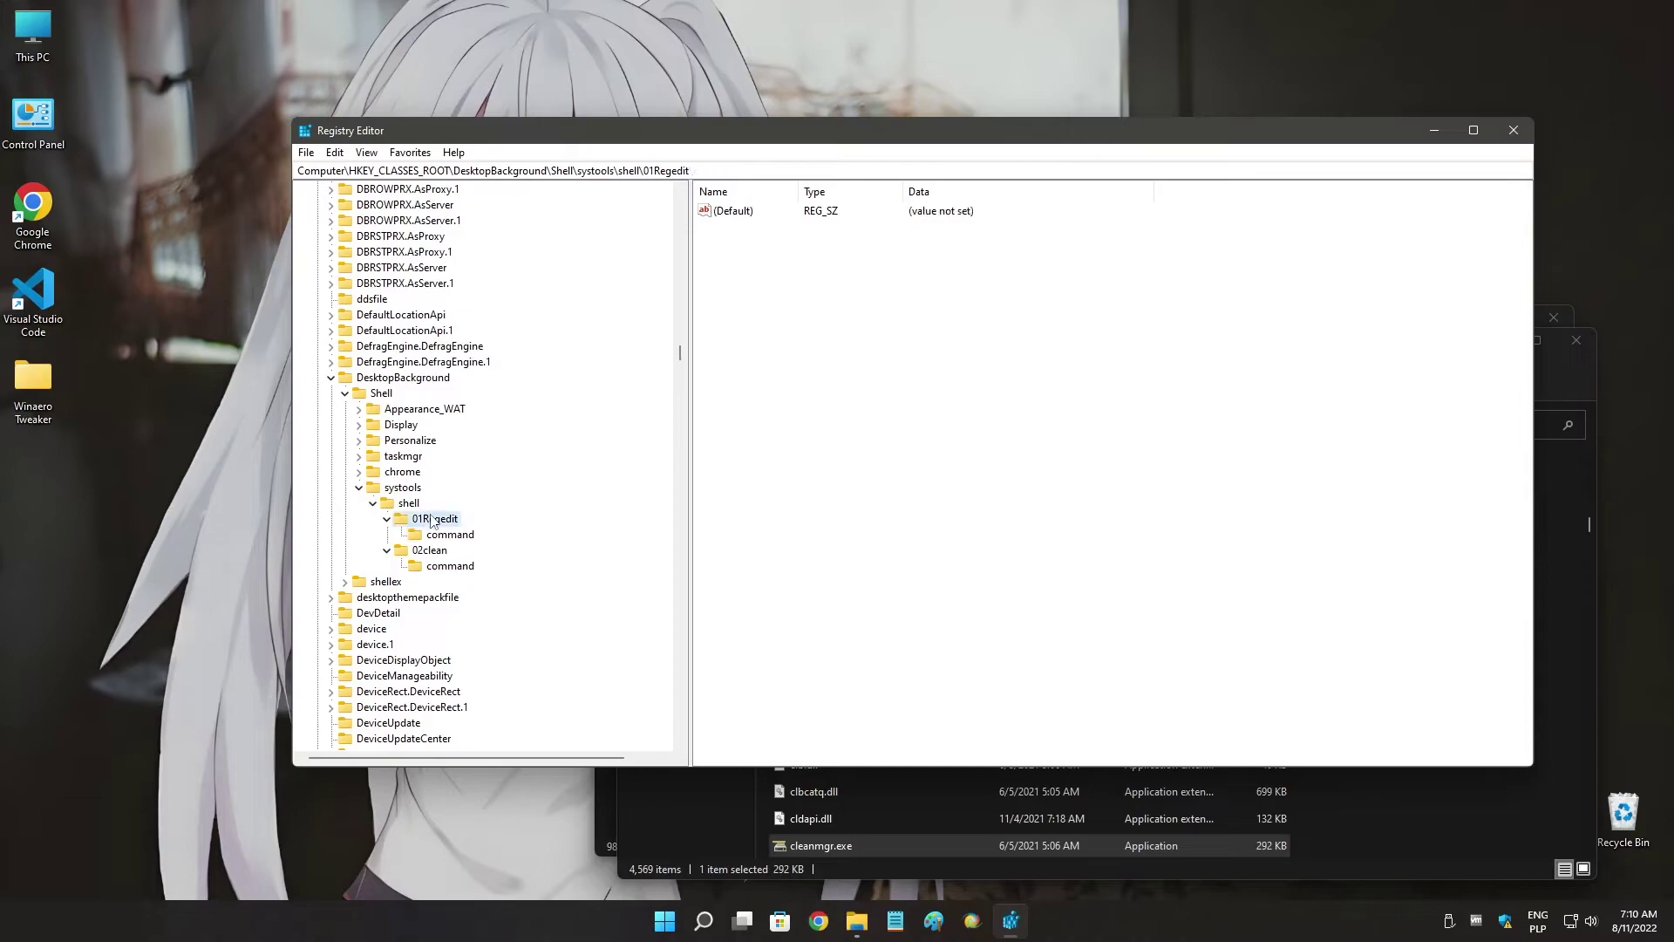
right_click(845, 319)
mouse_move(893, 317)
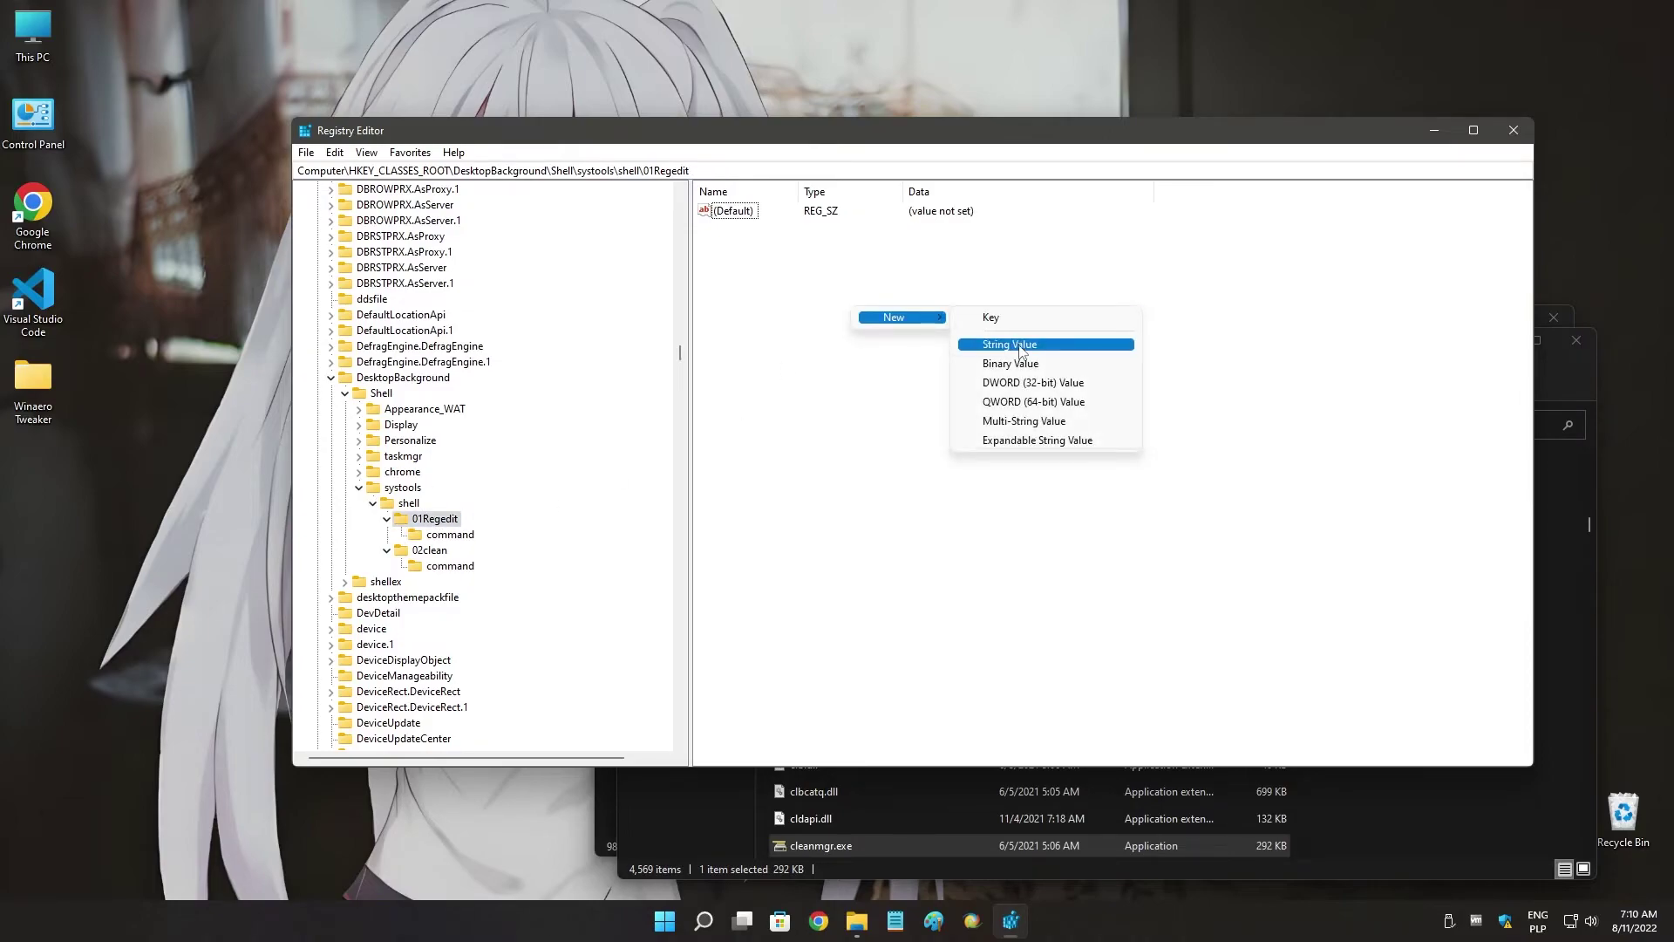
click(1021, 346)
text(UC)
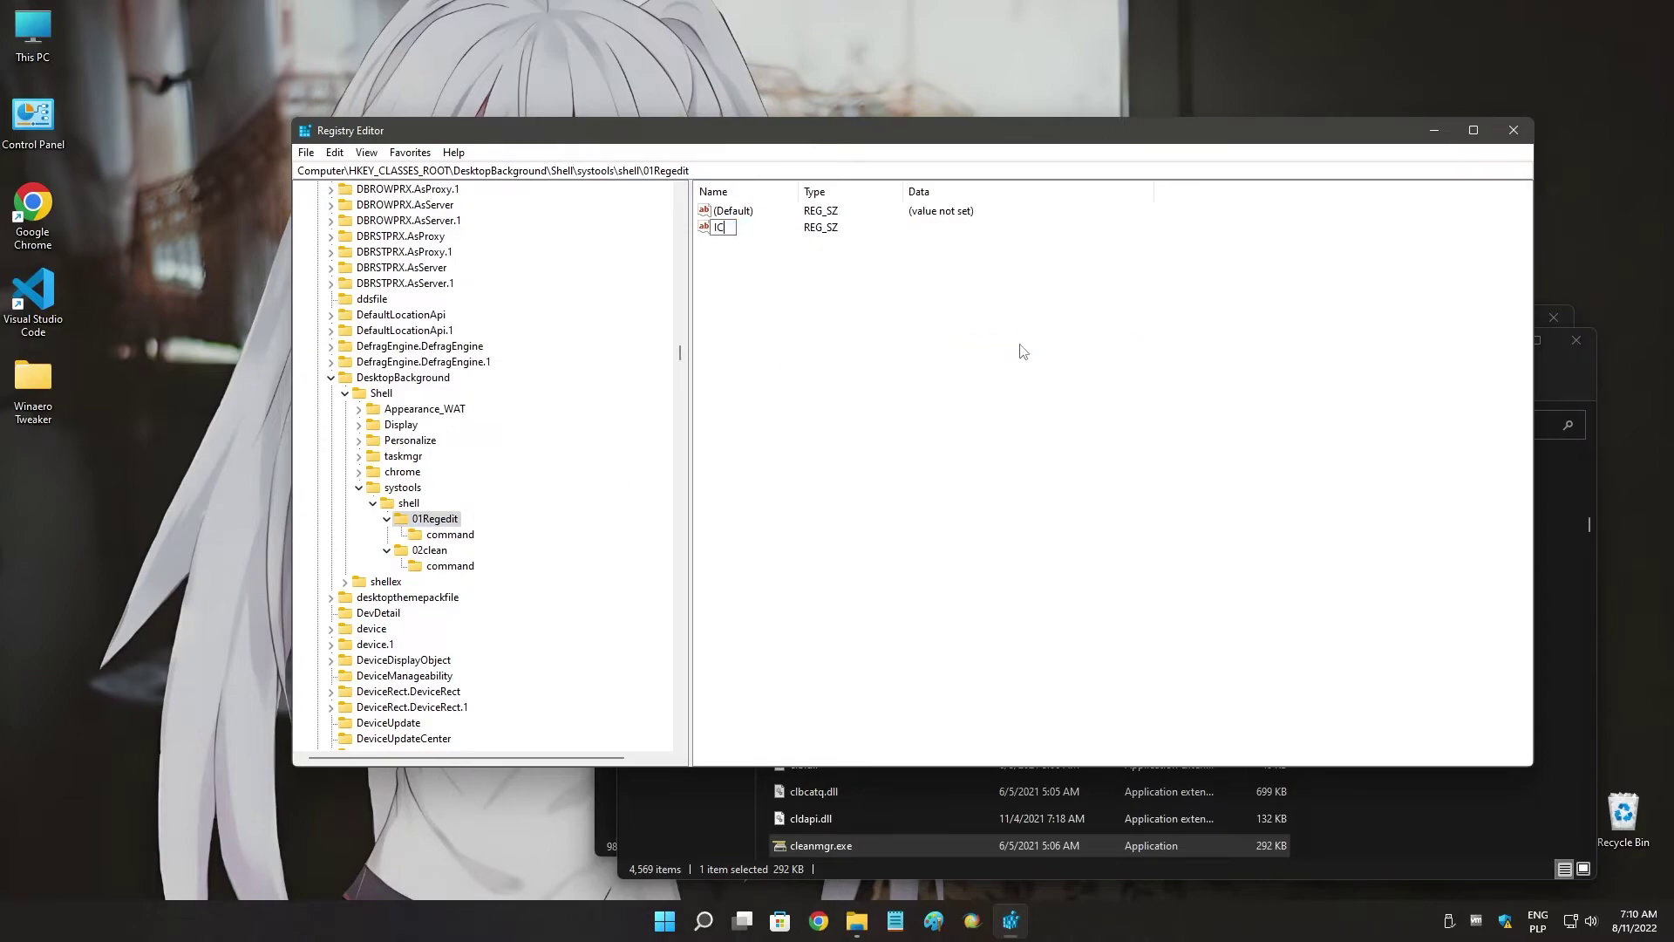
text(onn)
key(Return)
double_click(735, 233)
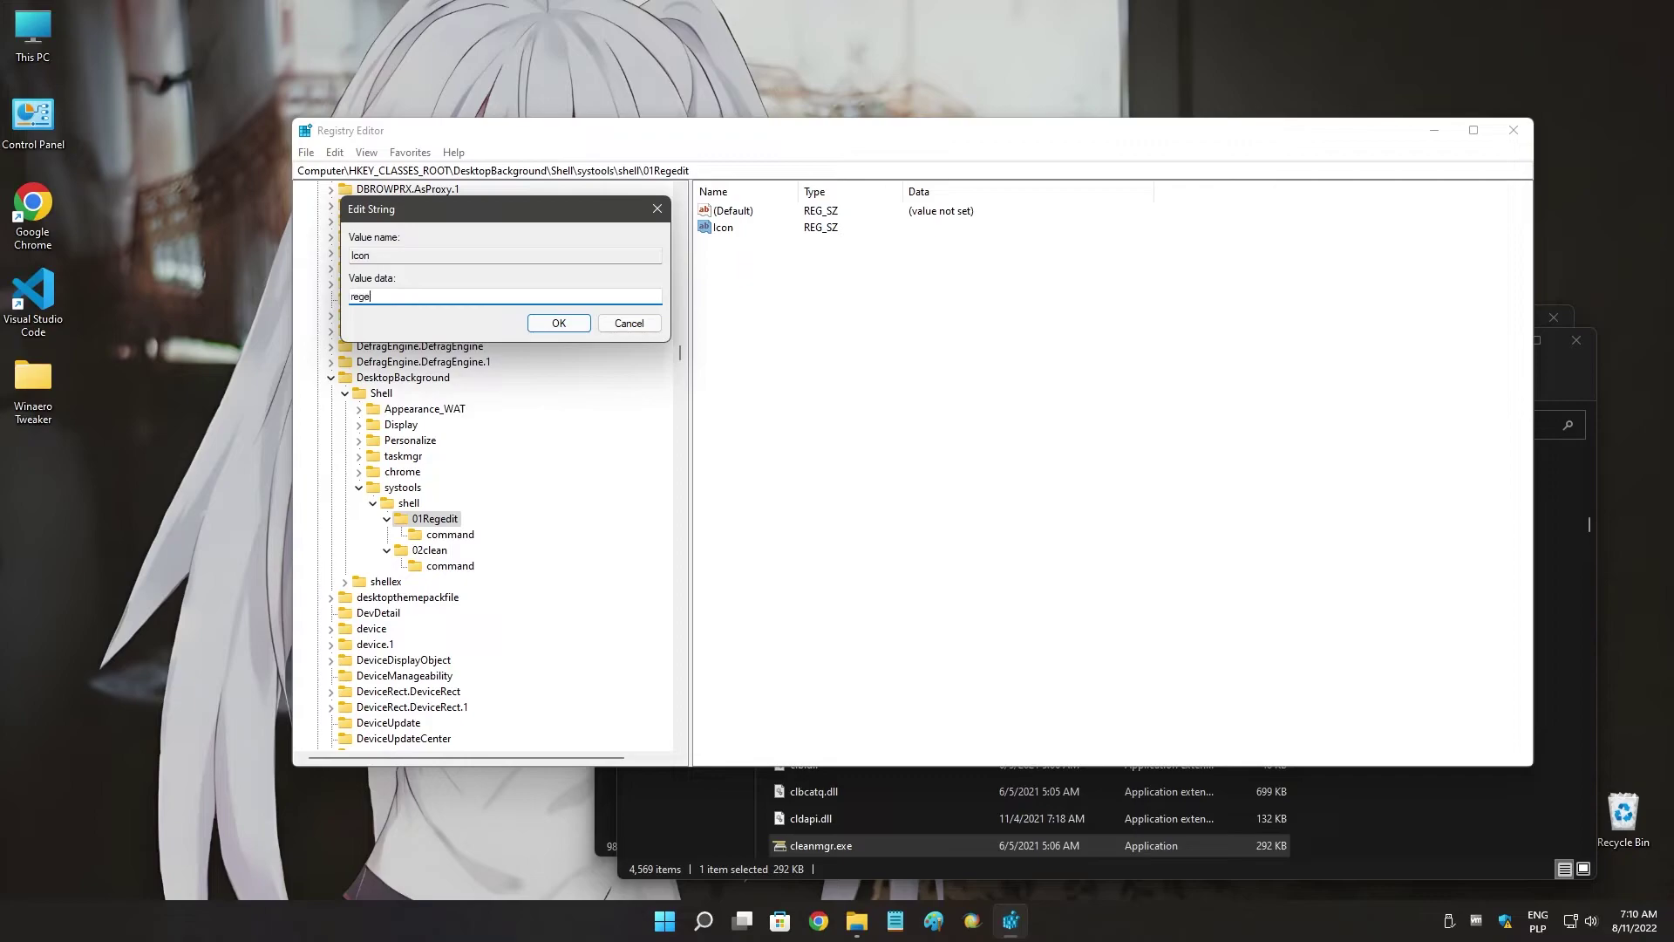
text(regedit.exe)
key(Return)
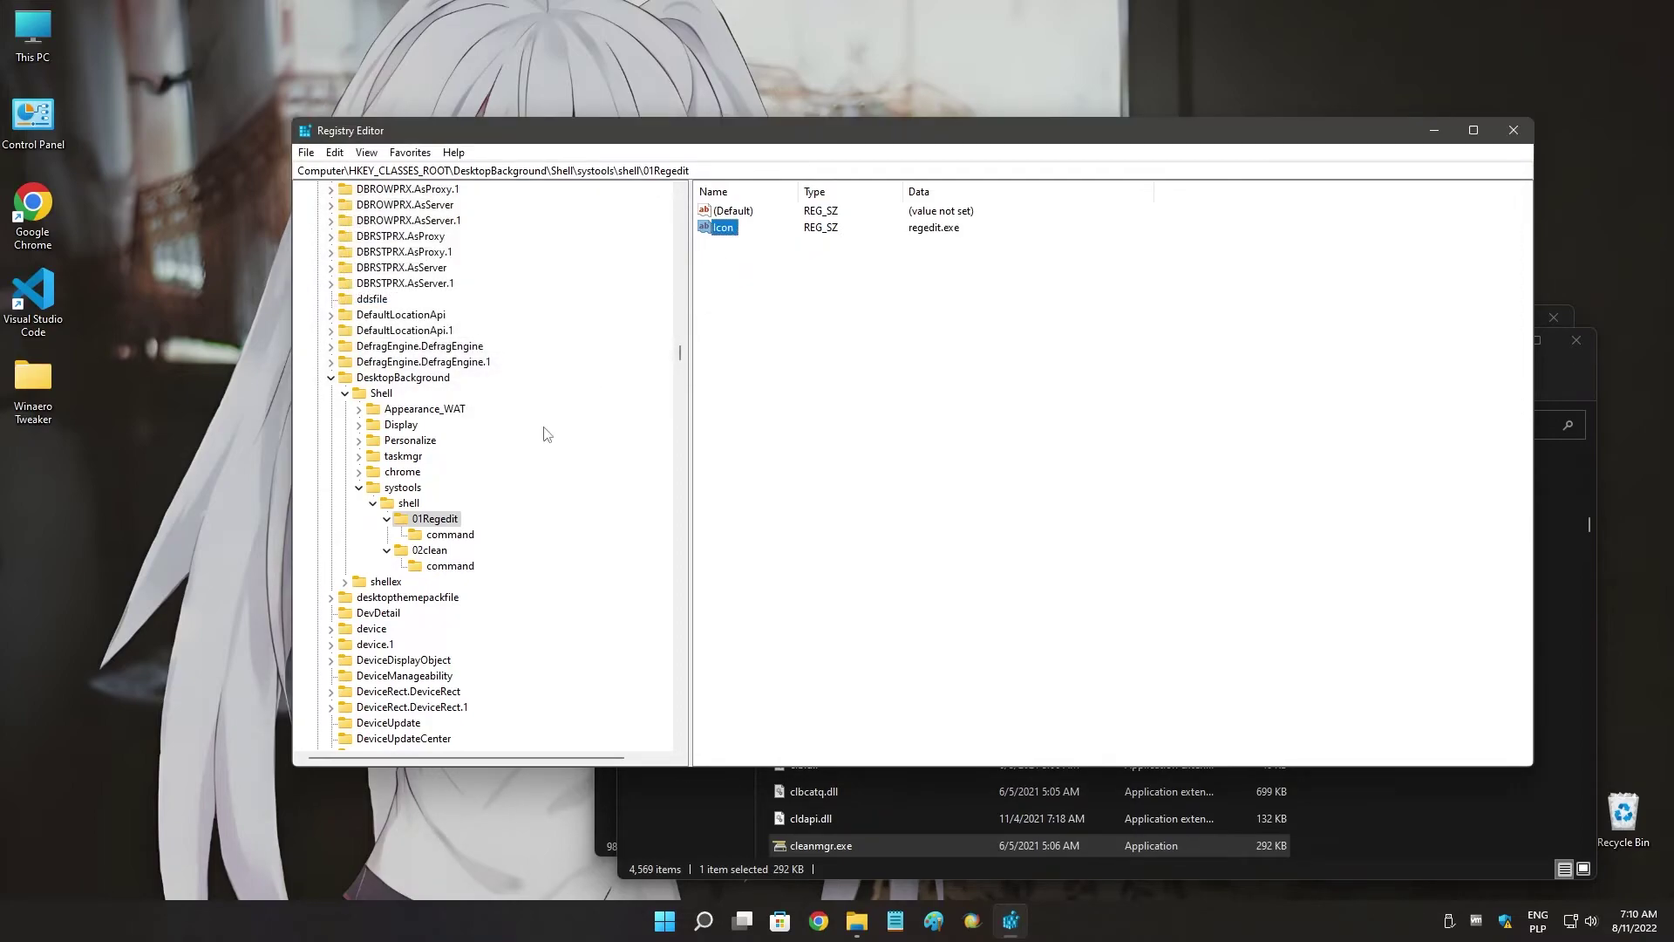
Add an Icon string value of cleanmgr.exe to 02clean's command key.
click(449, 565)
right_click(716, 357)
mouse_move(784, 365)
click(879, 386)
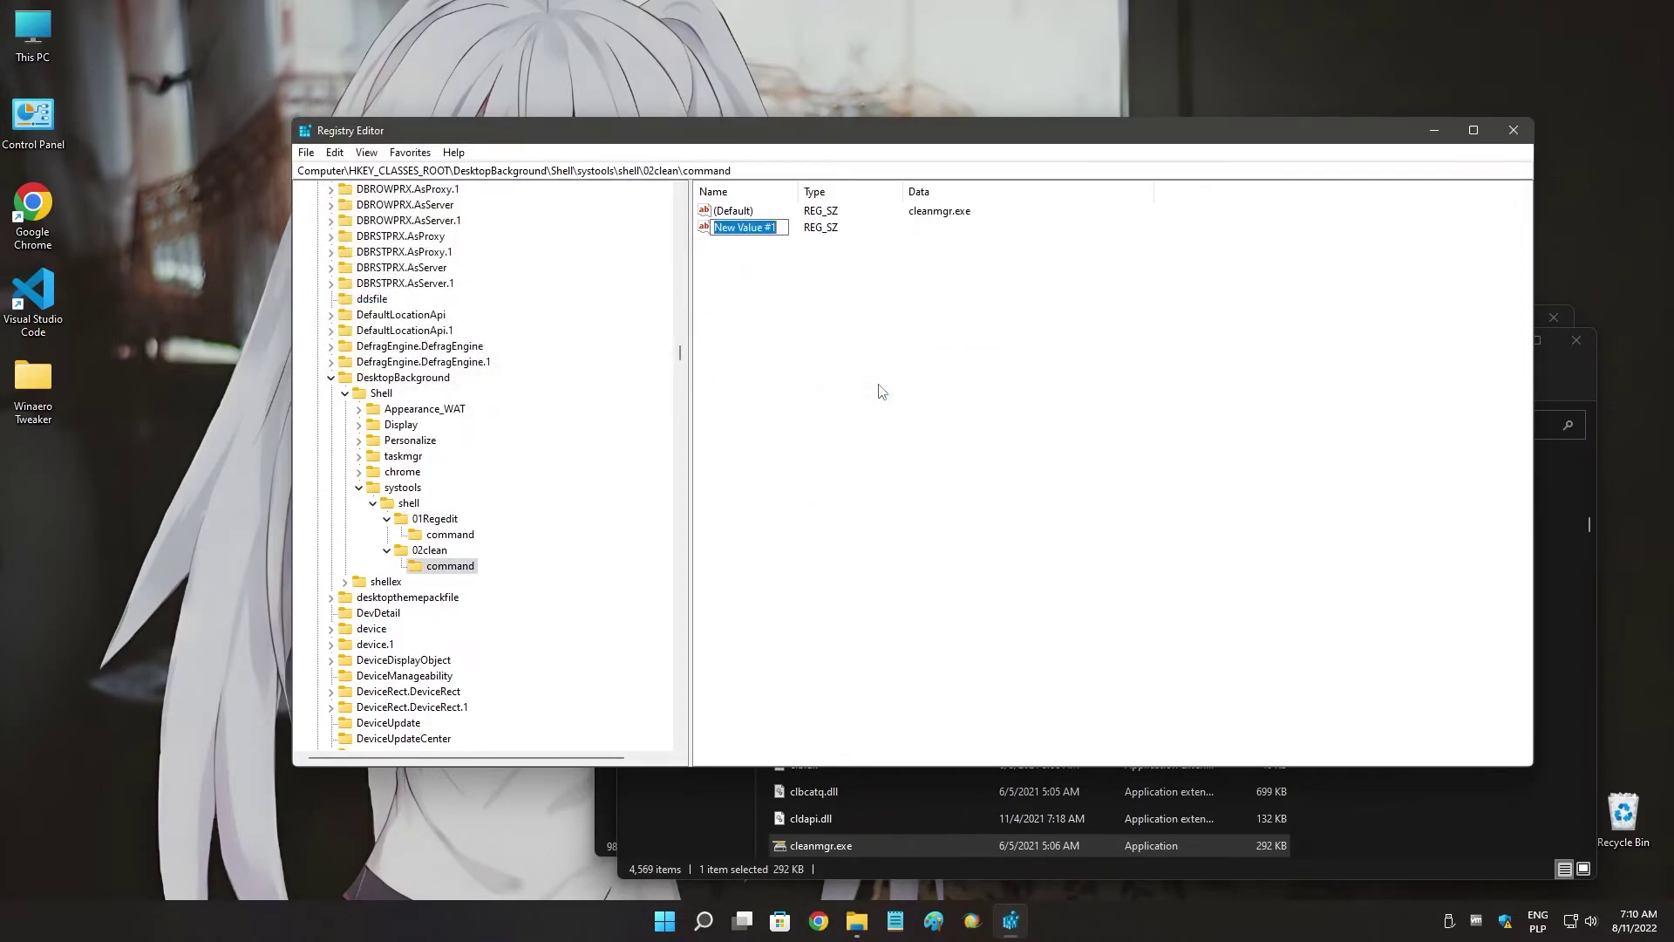
text(Ico)
key(Return)
key(Return)
text(cleanmgr.exe)
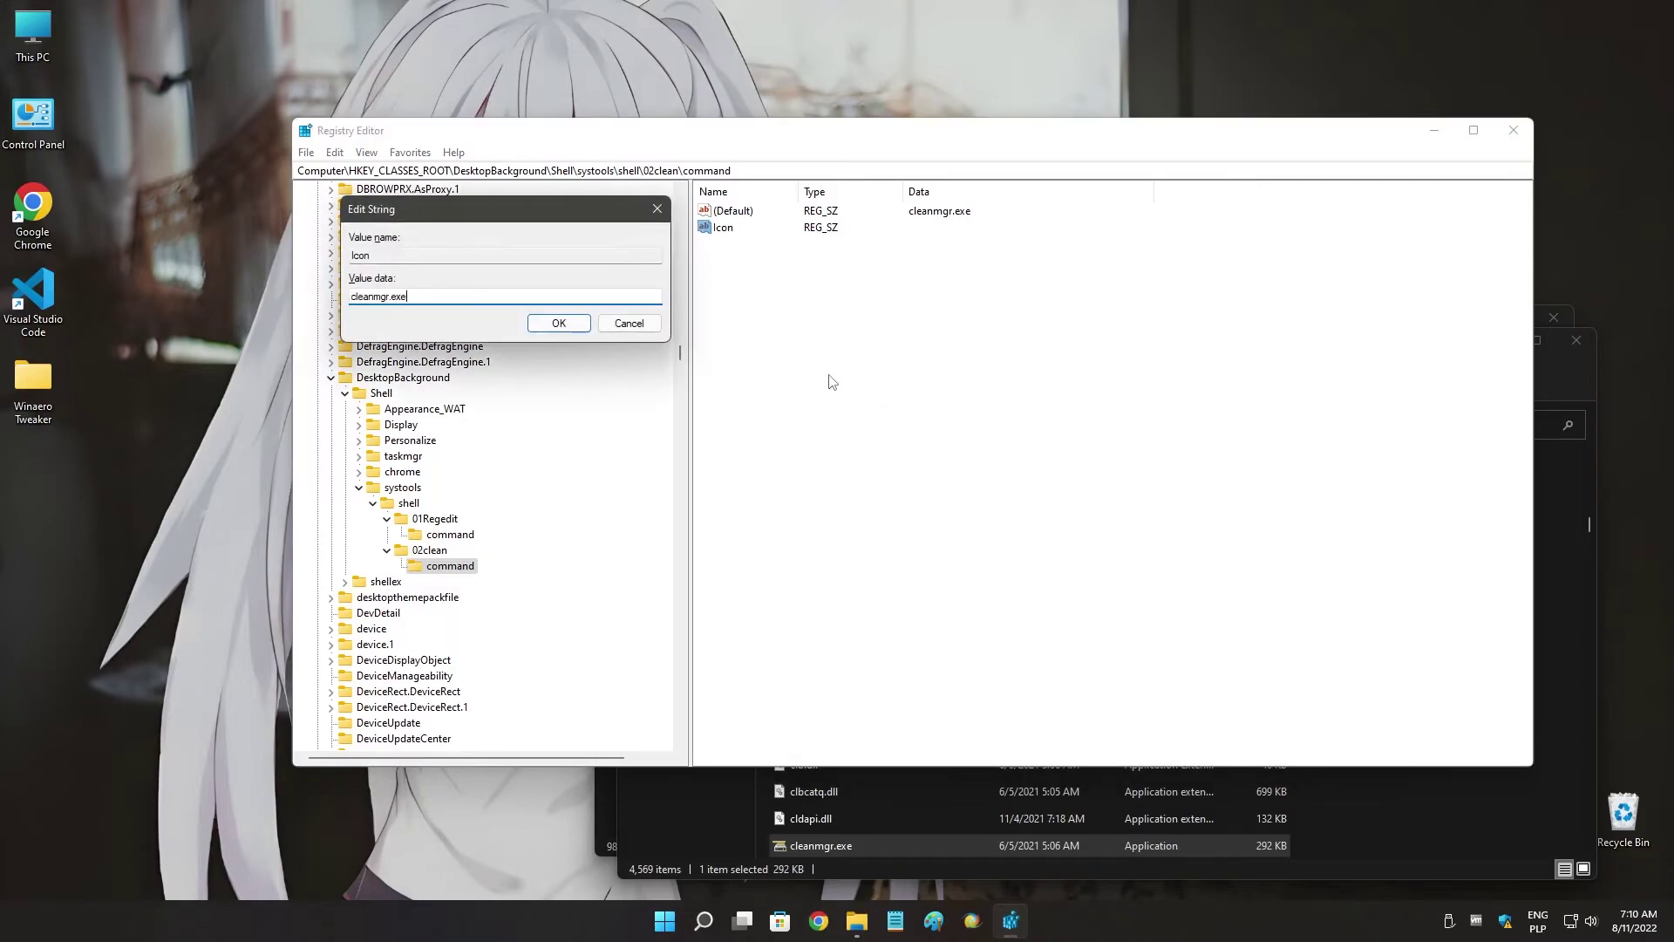
click(552, 327)
Add a MUIVerb string value reading 'Registry Editor' to the 01Regedit key.
click(427, 520)
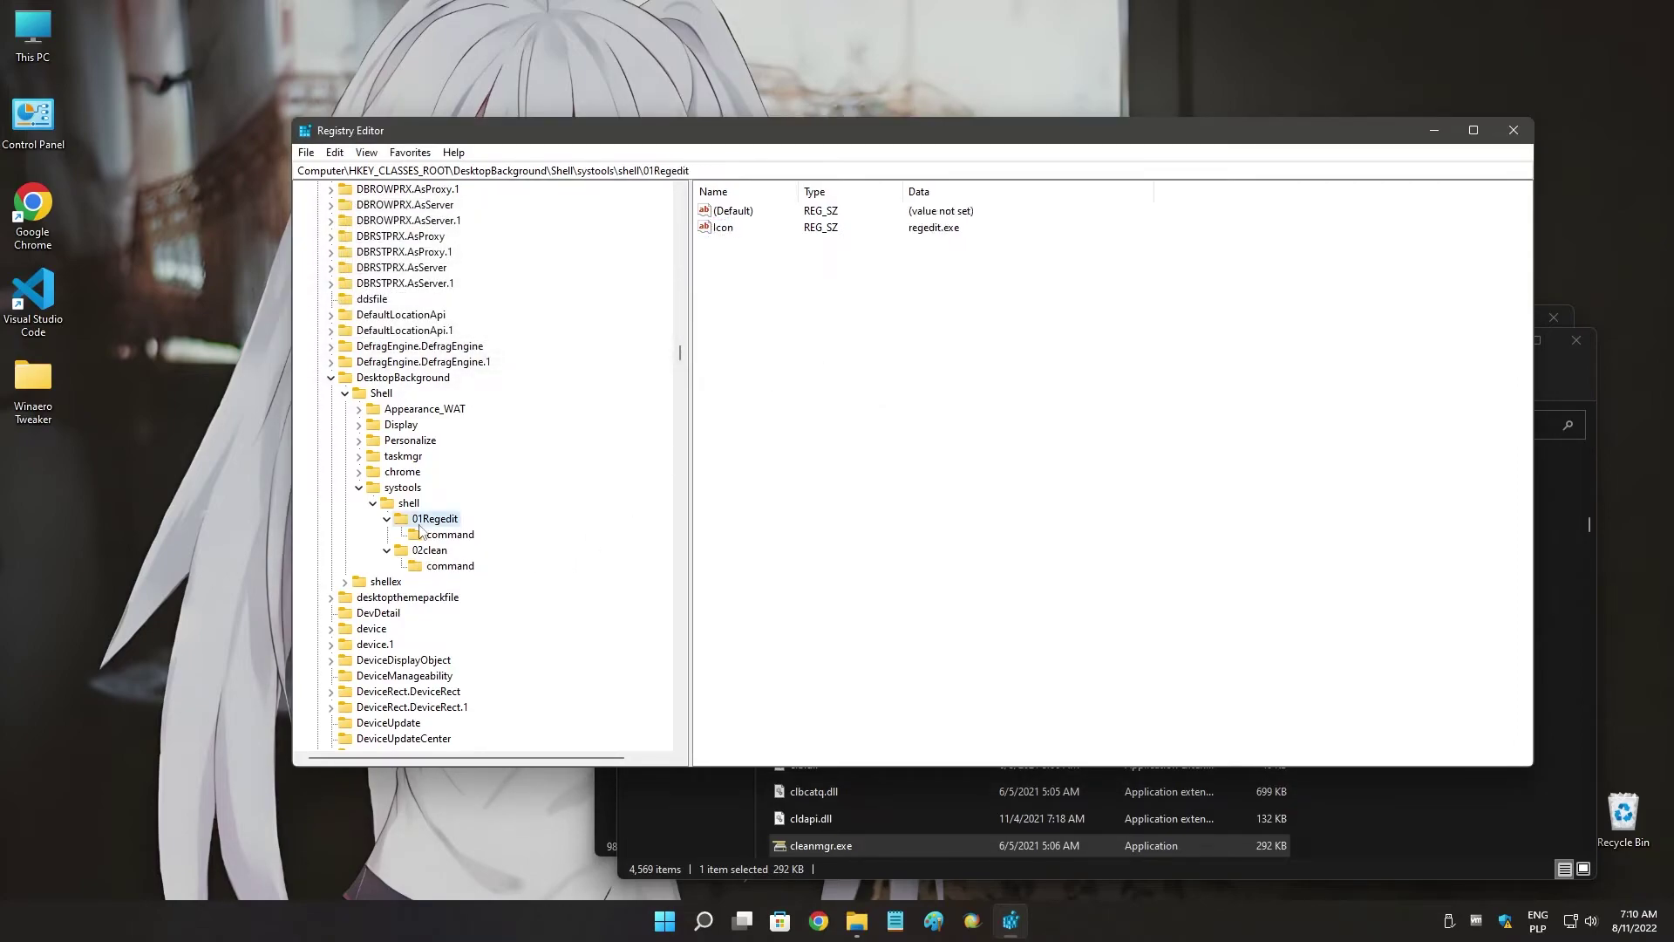
right_click(818, 415)
mouse_move(862, 419)
click(959, 446)
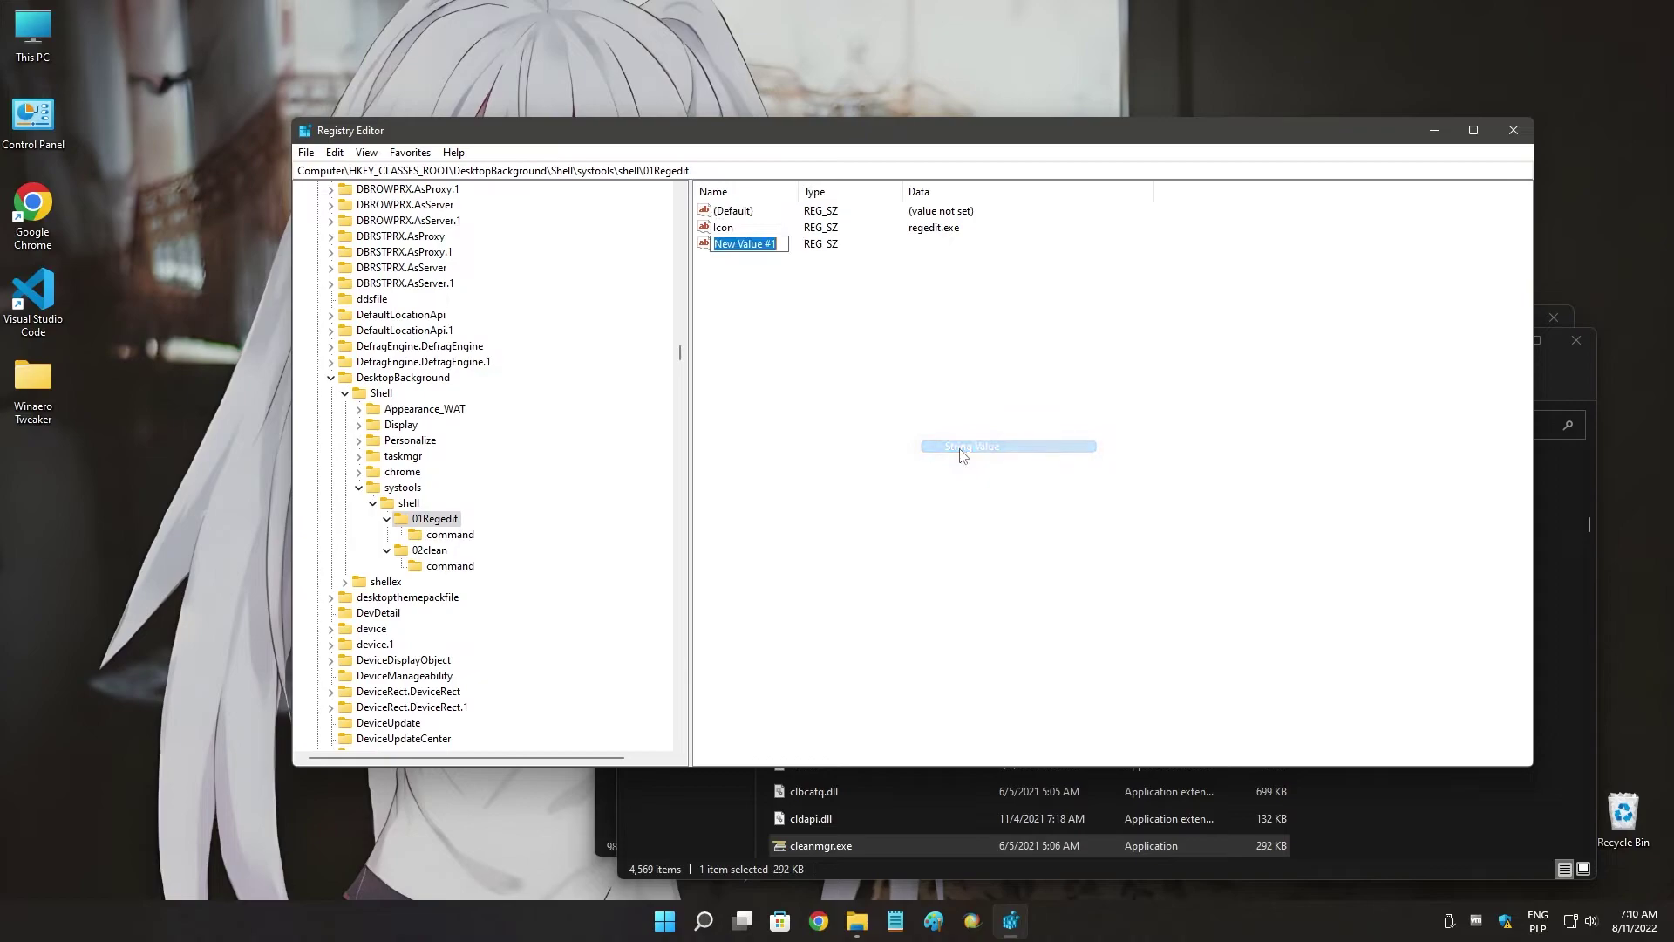
text(MUIVerb)
key(Return)
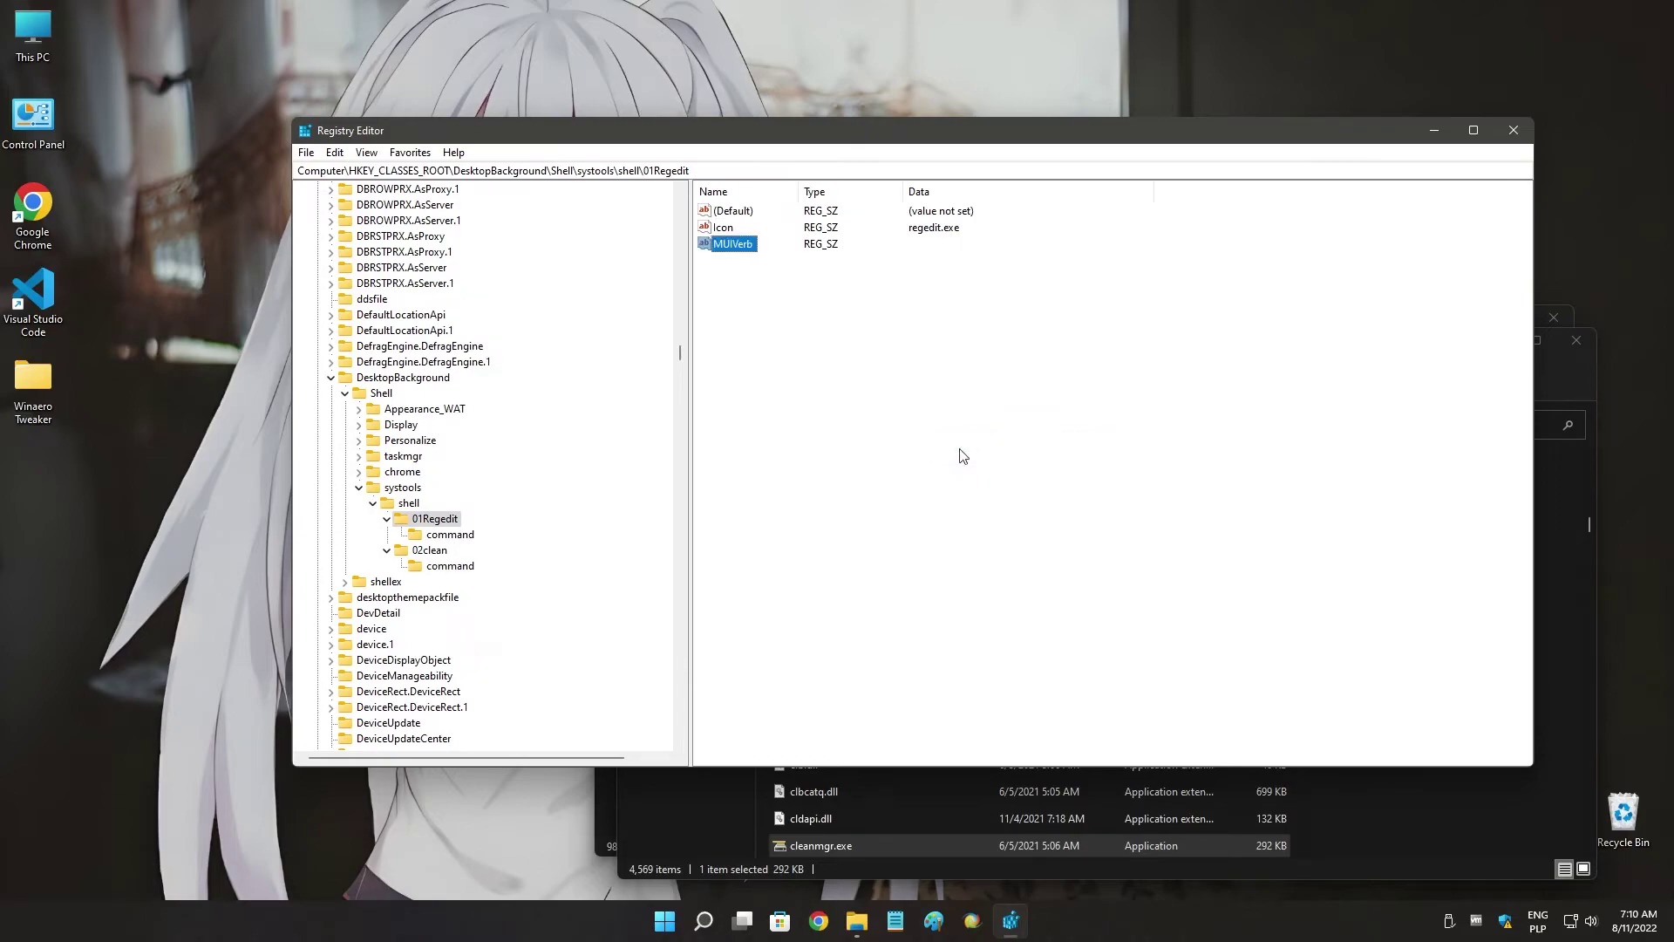
double_click(733, 244)
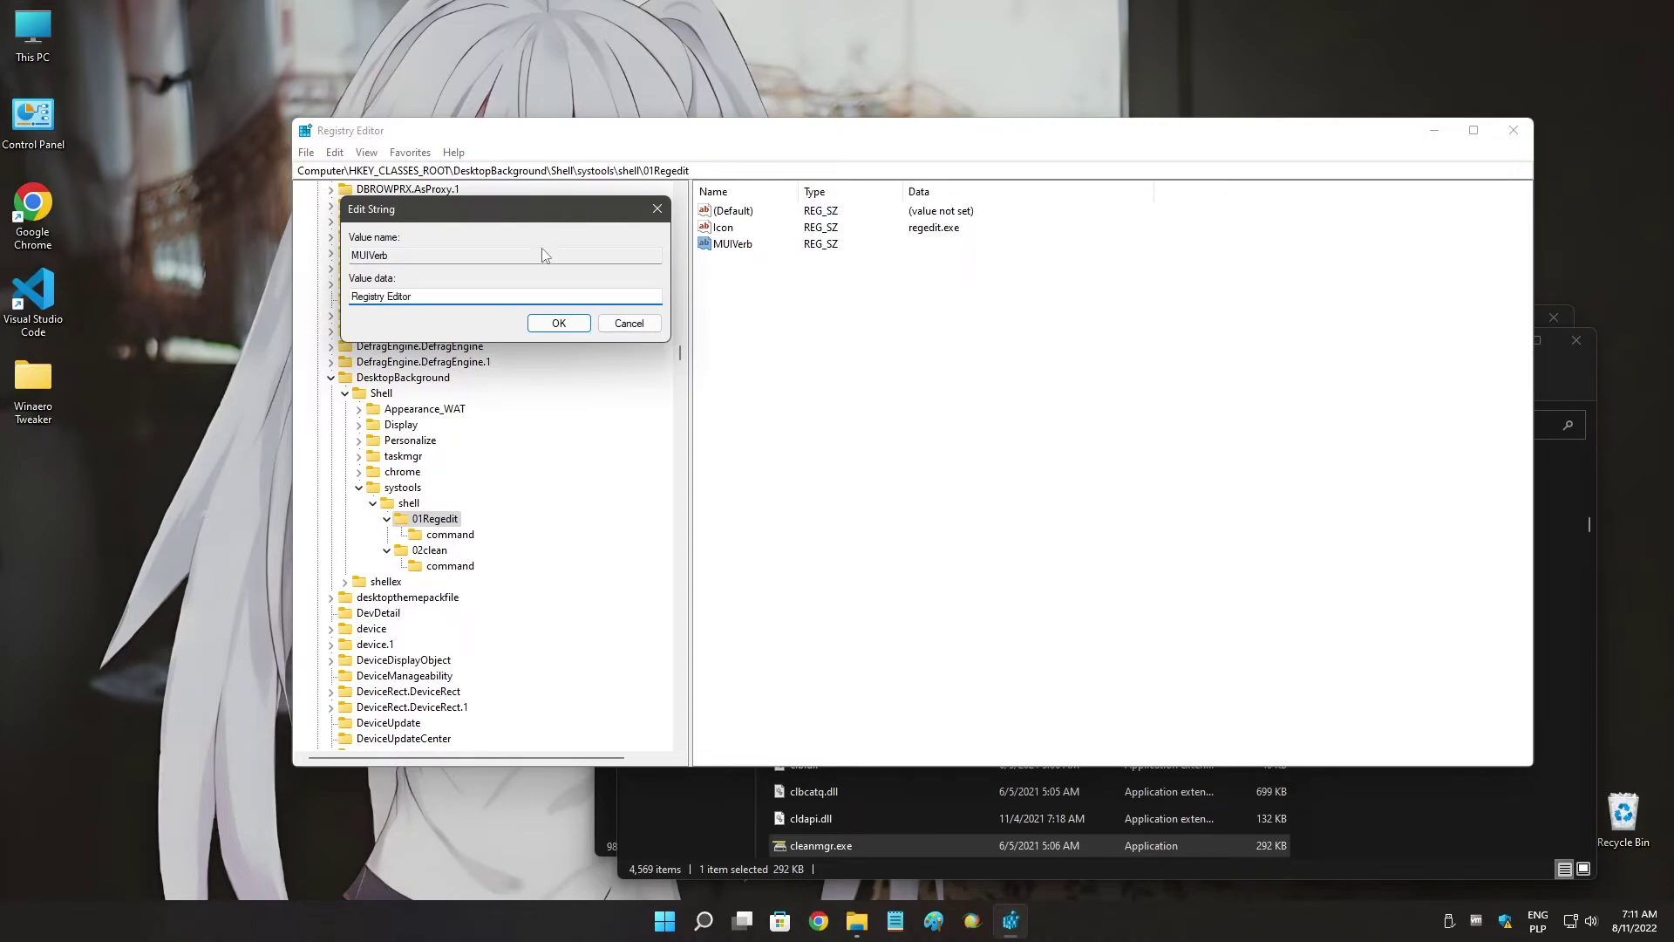
click(558, 323)
Add a MUIVerb string value reading 'Disk Cleanup' to 02clean's command key.
click(450, 566)
right_click(756, 416)
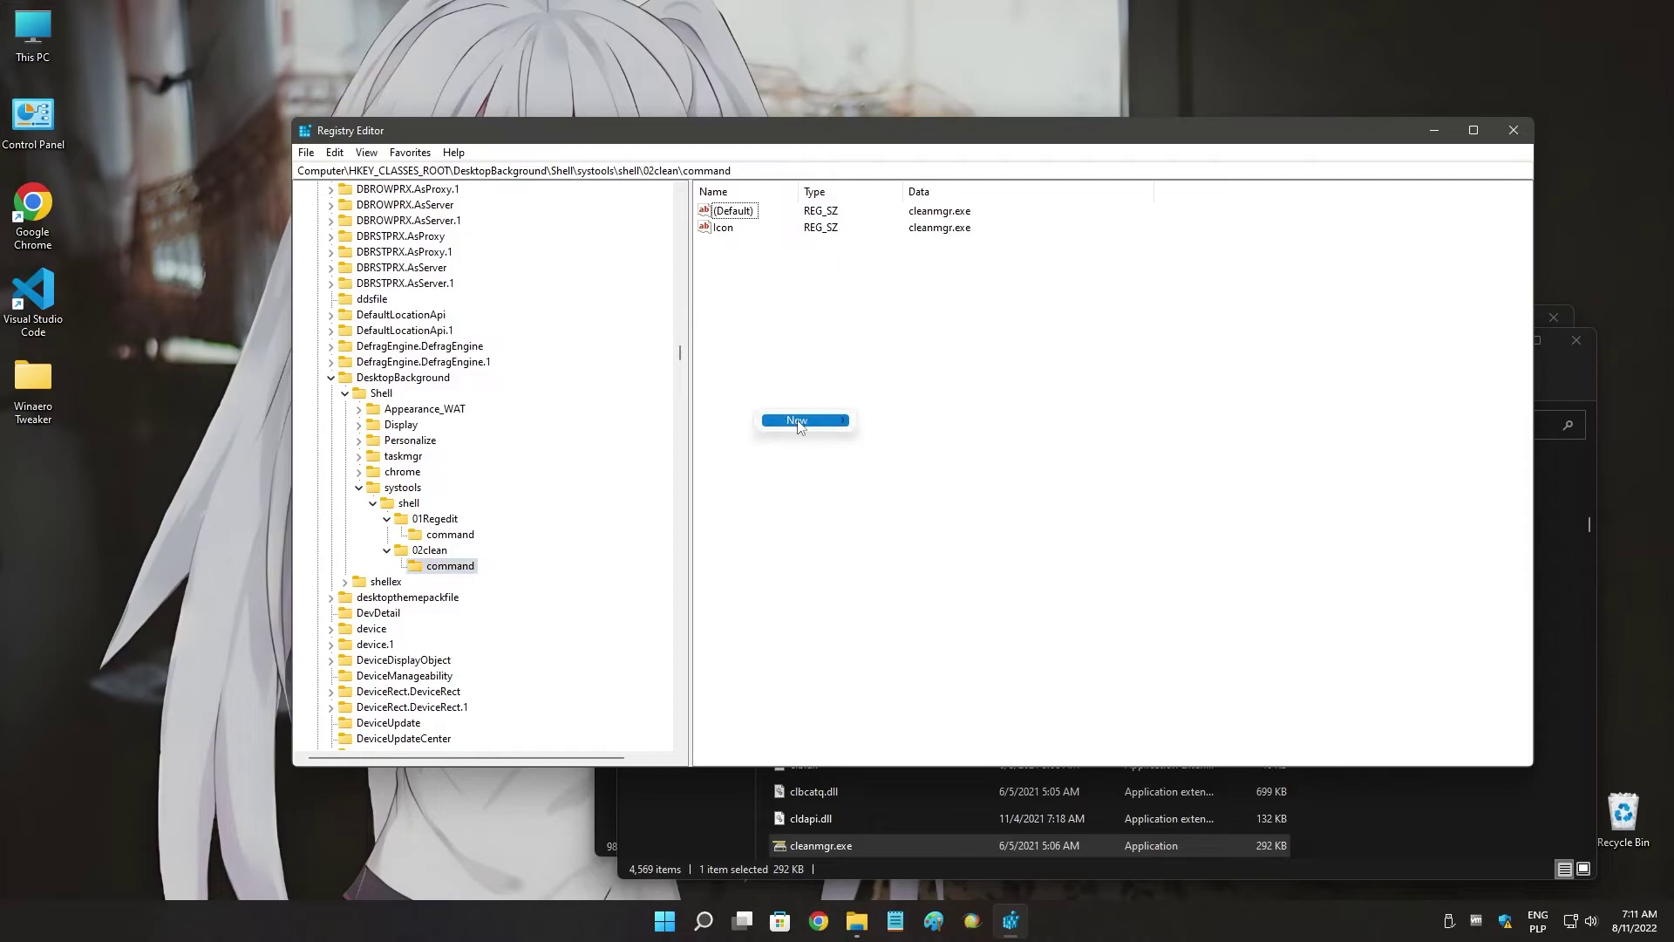
mouse_move(797, 421)
click(929, 447)
text(MUI)
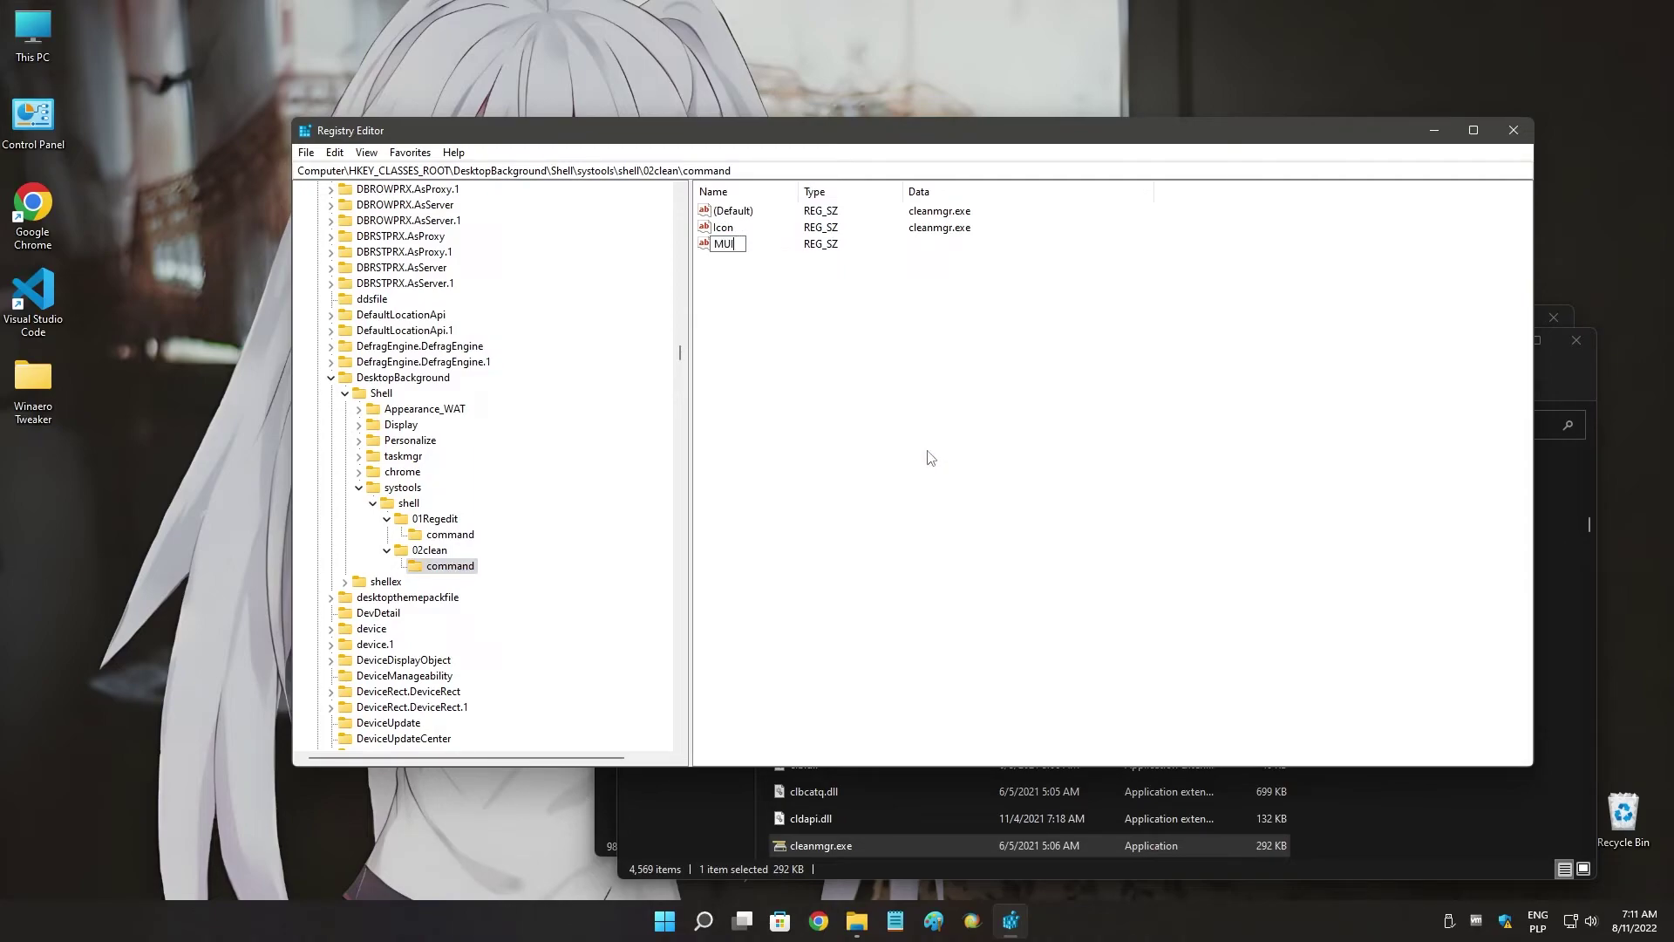
text(Verb)
key(Return)
double_click(738, 245)
text(Disk Cleanup)
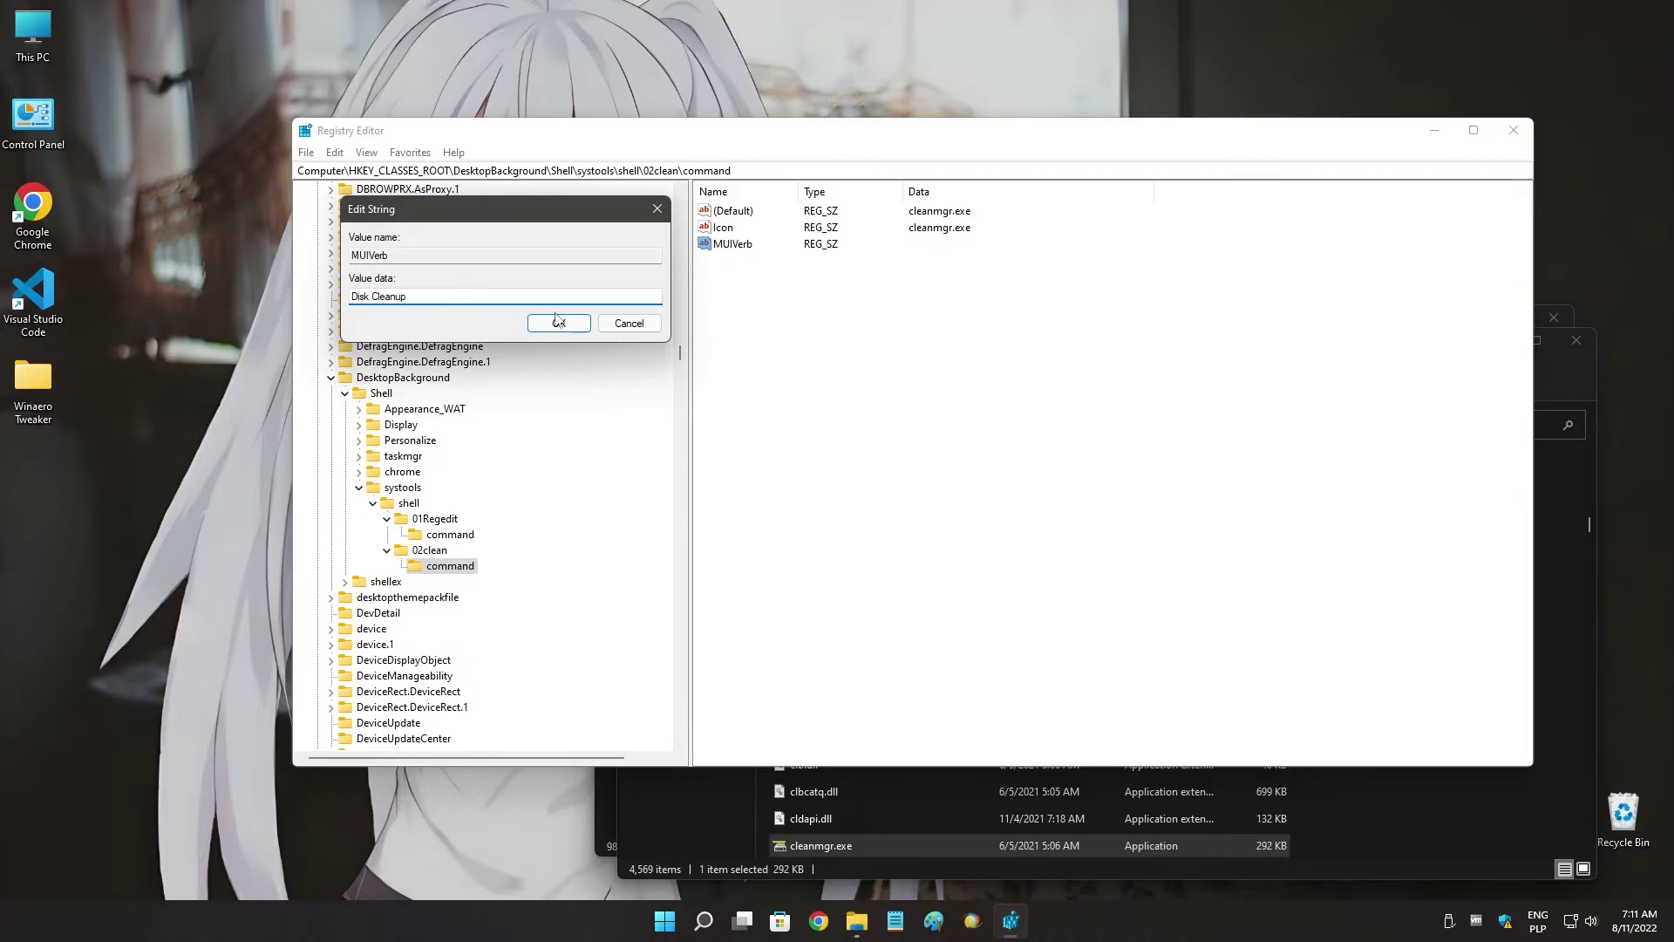
click(559, 324)
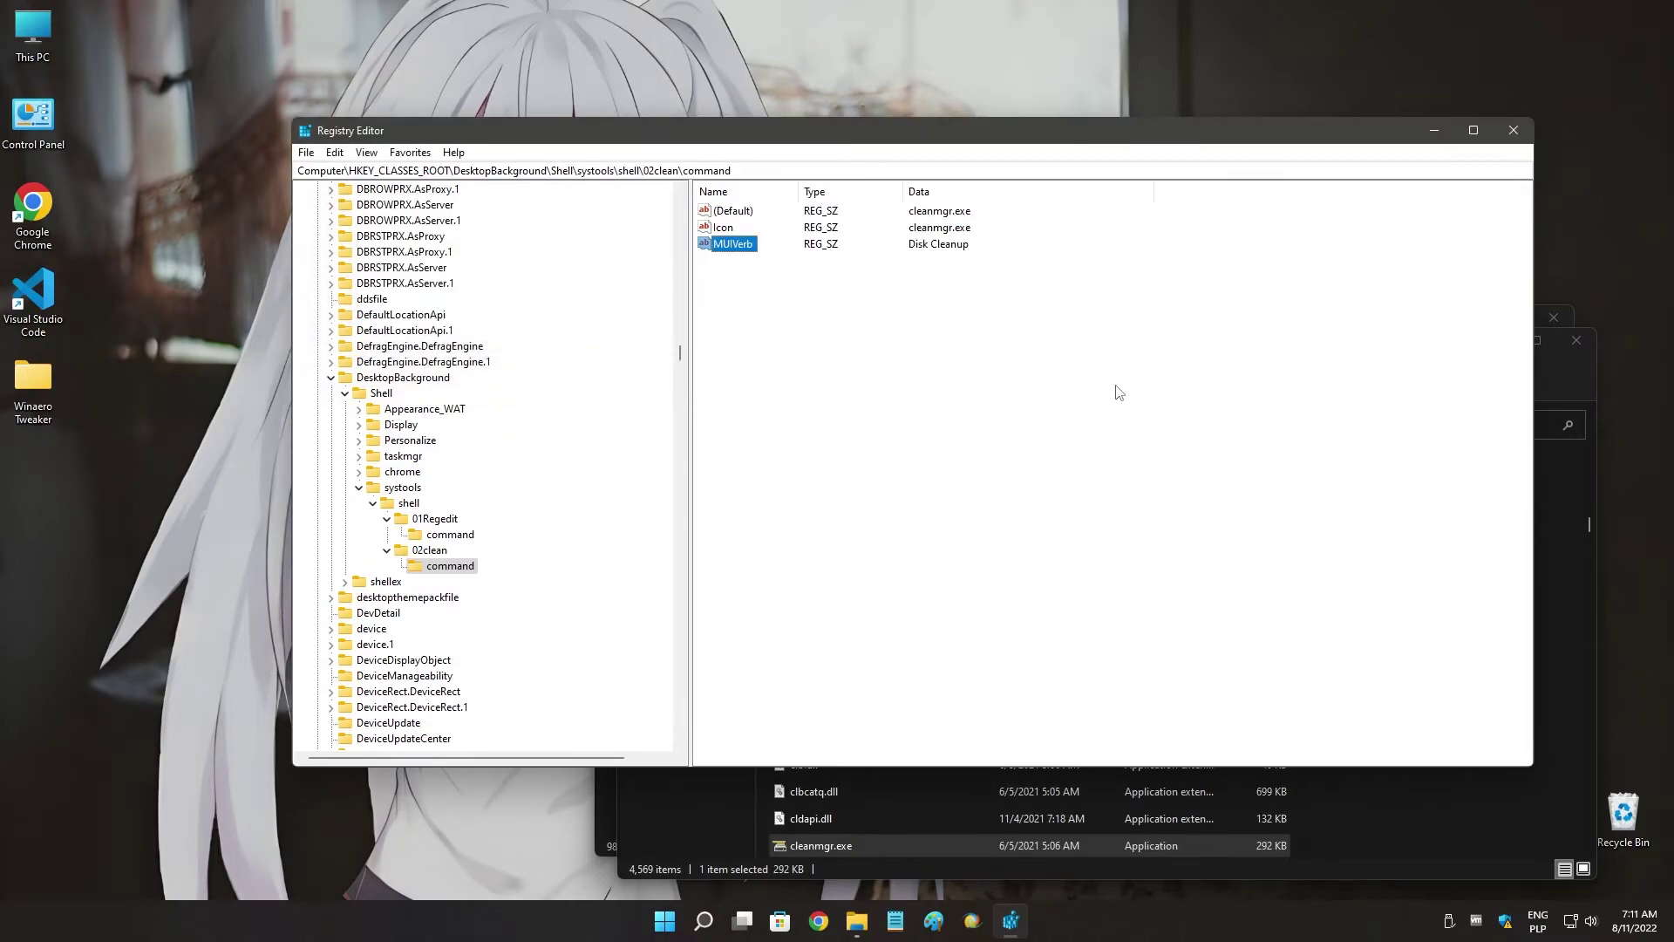
Test the new Registry Editor entry in the desktop menu's System Tools submenu.
right_click(246, 80)
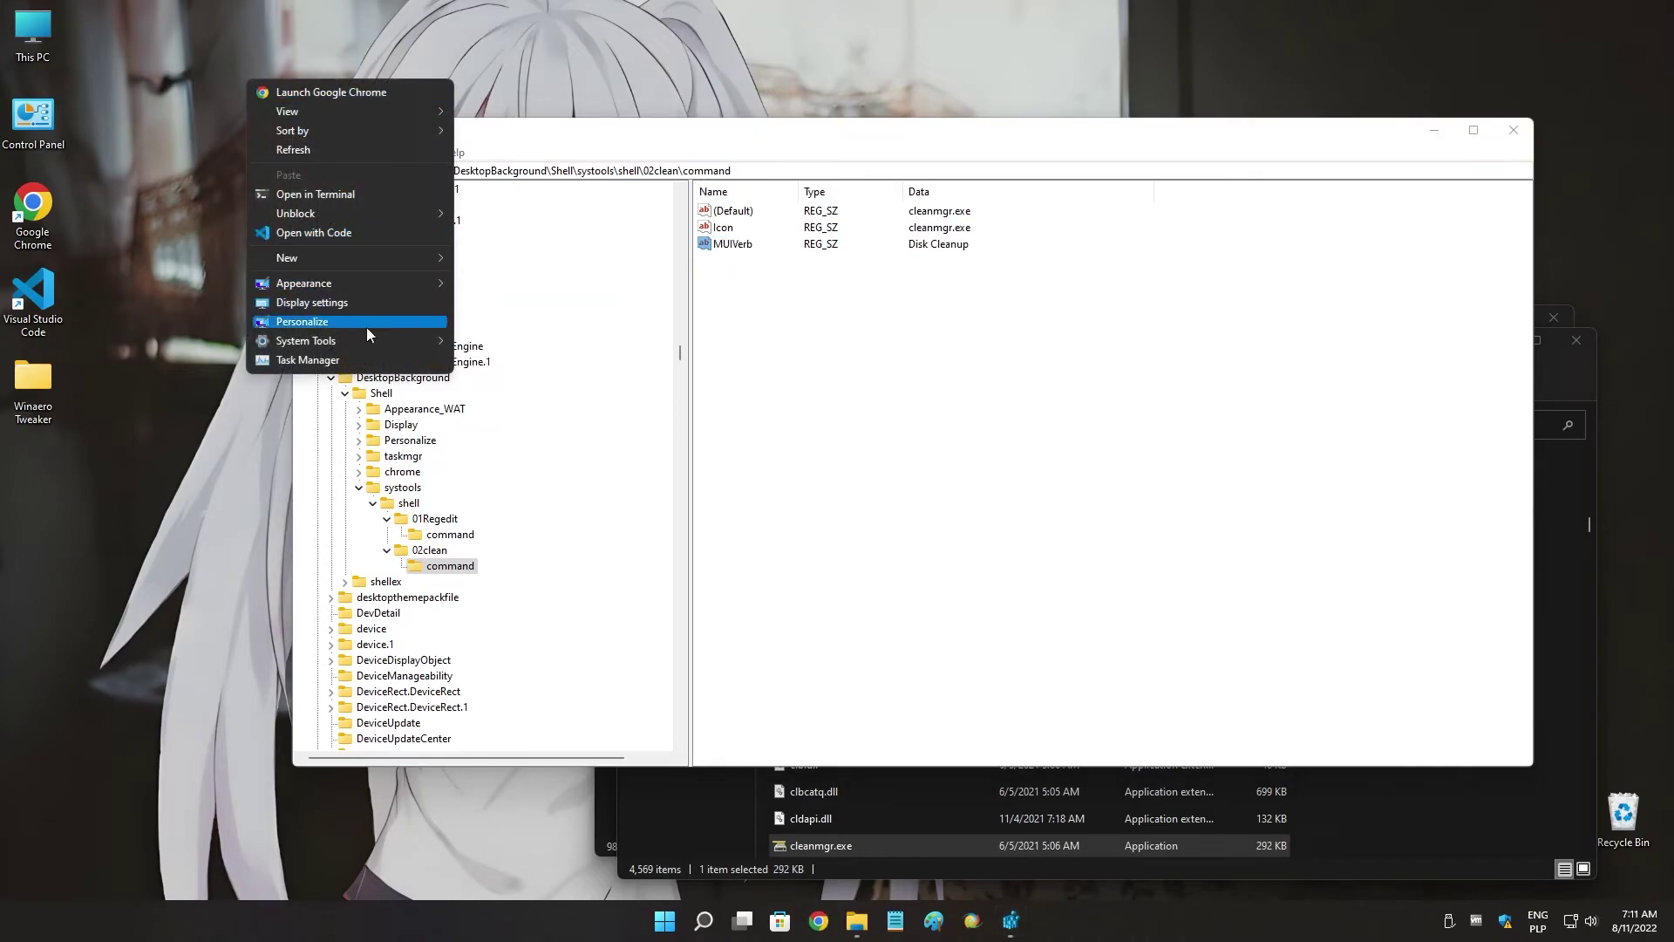
mouse_move(371, 341)
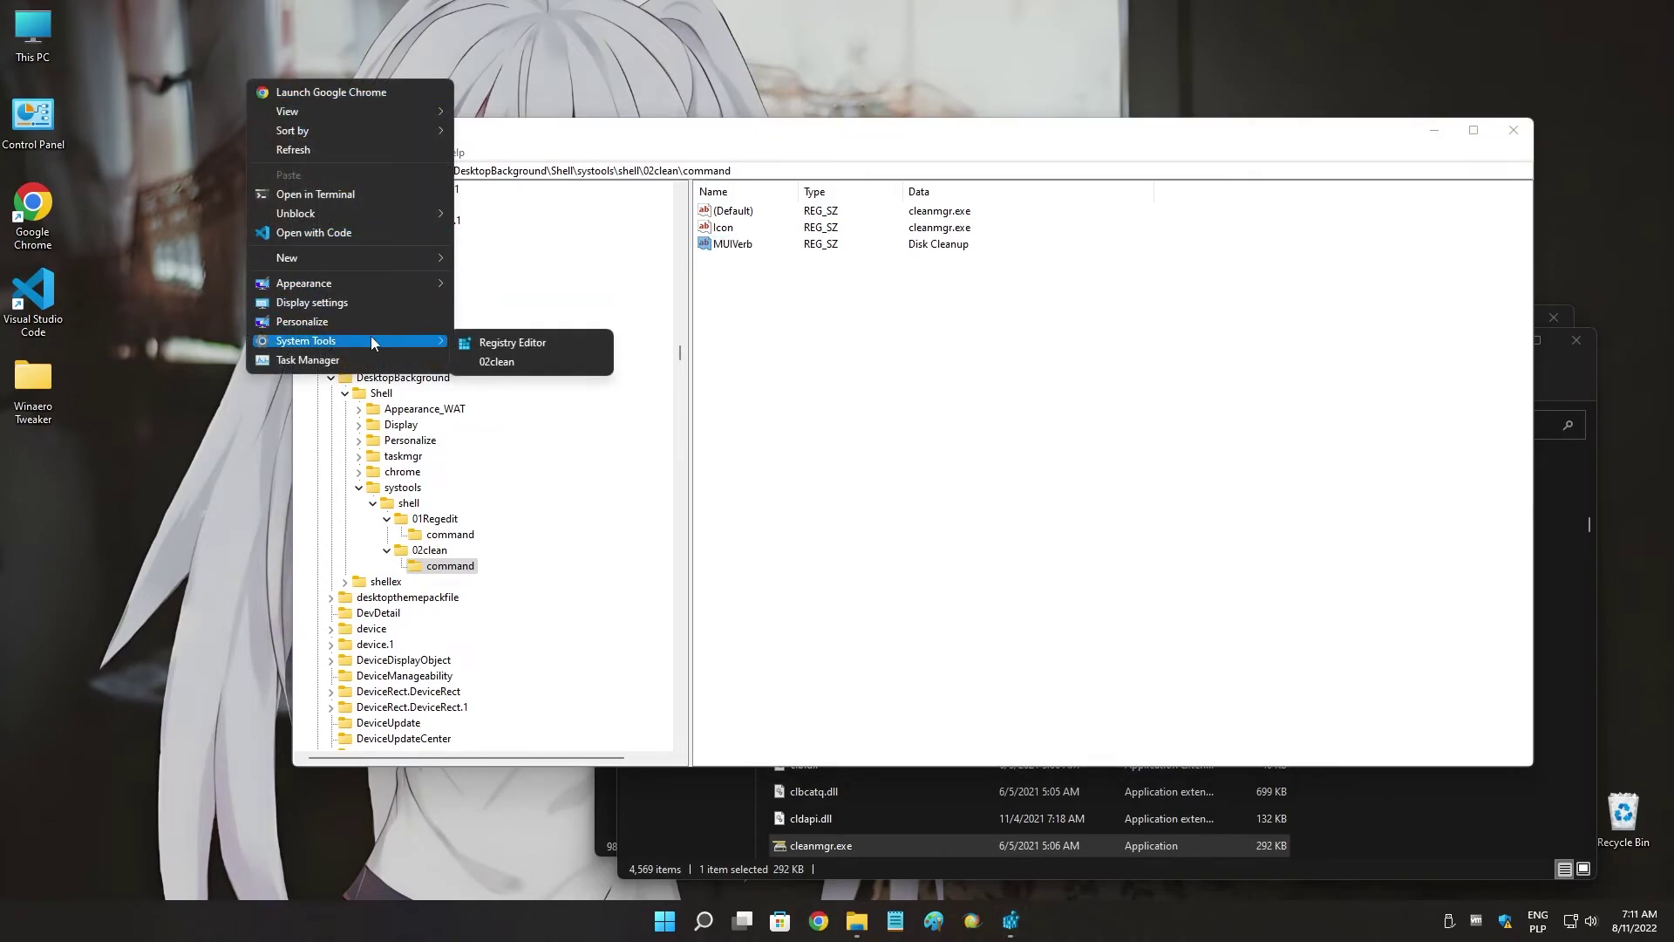
click(515, 346)
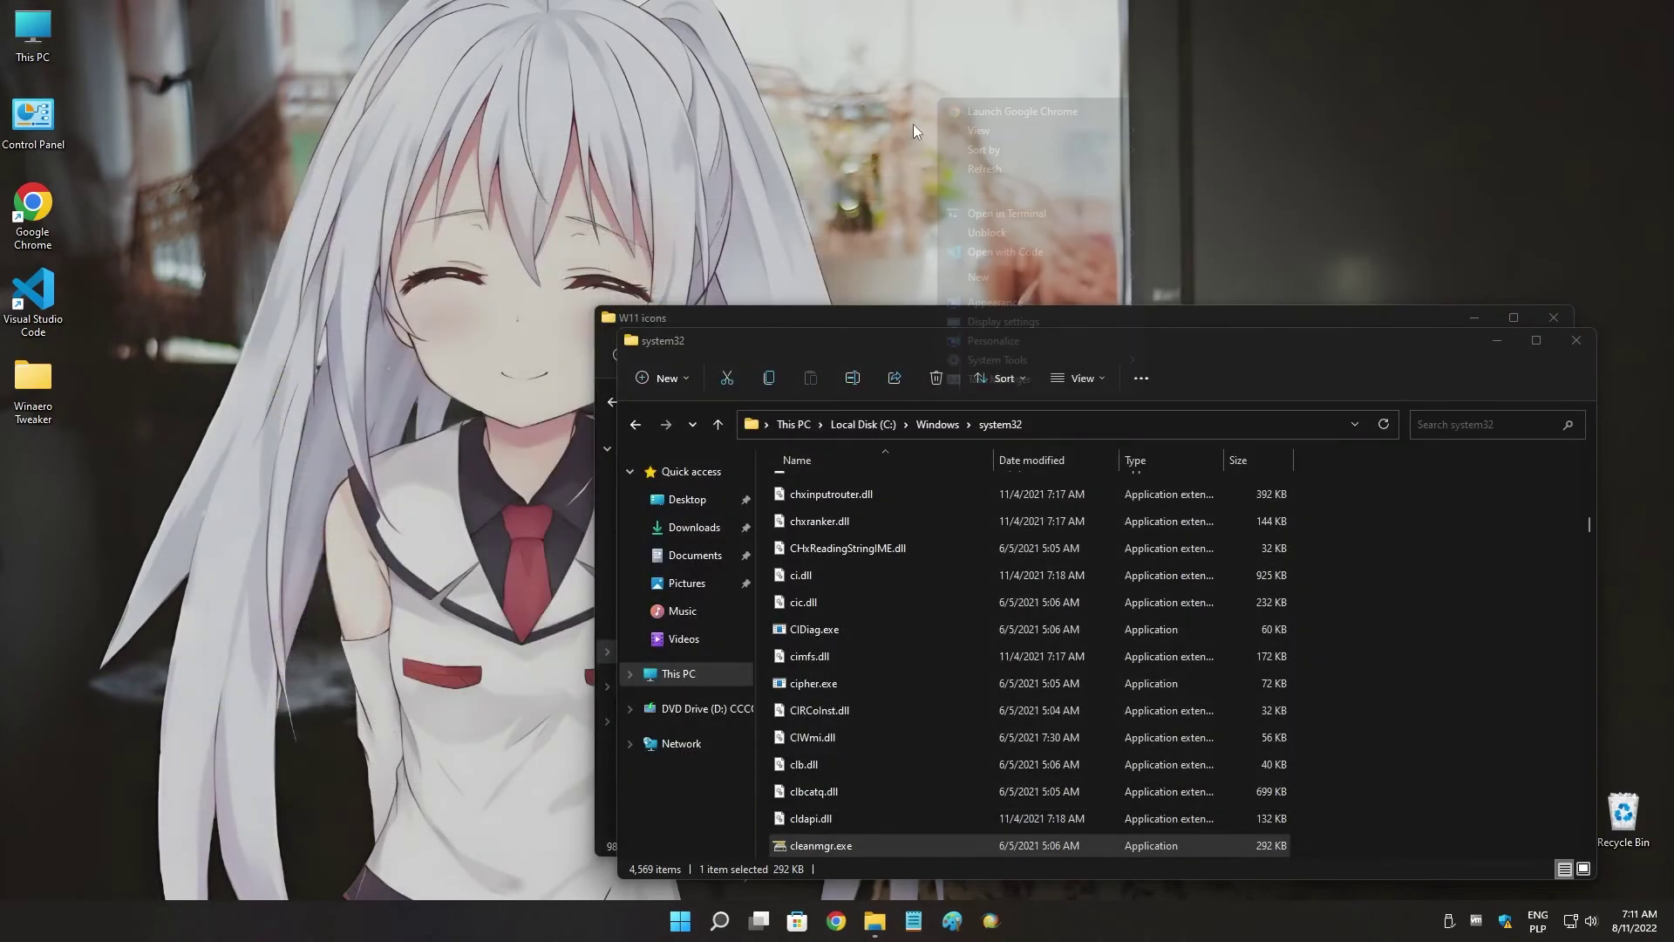
Try the Display settings and Personalize shortcuts, closing Settings after each, then reopen the desktop menu.
click(1029, 321)
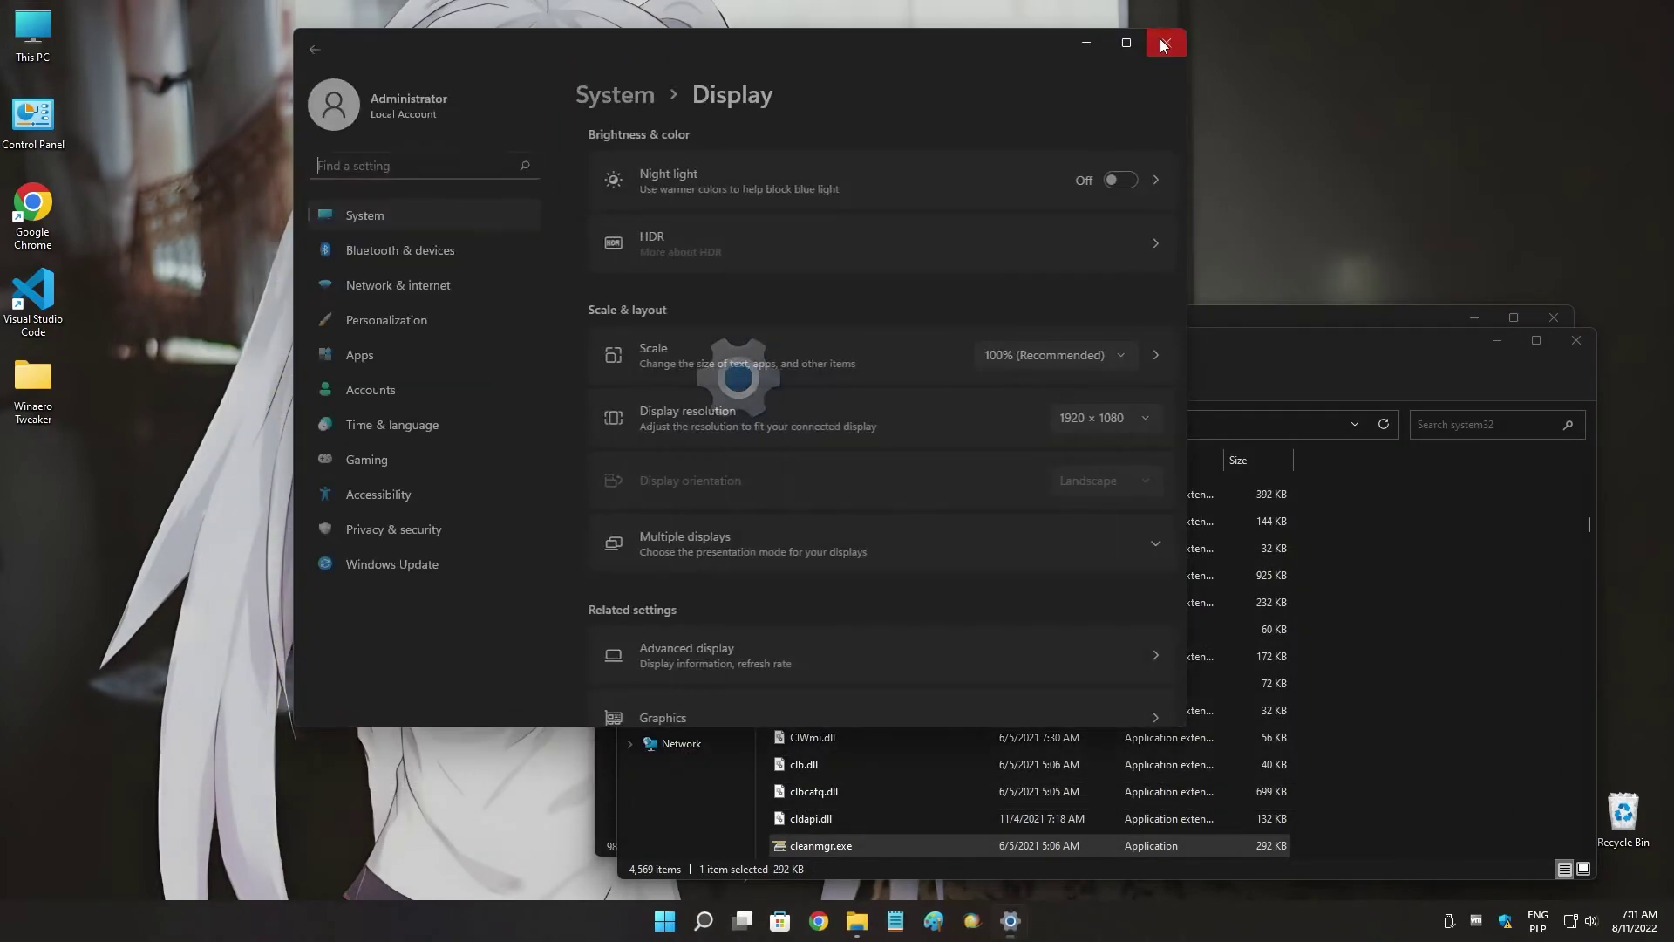
click(1163, 46)
right_click(1028, 300)
click(1143, 421)
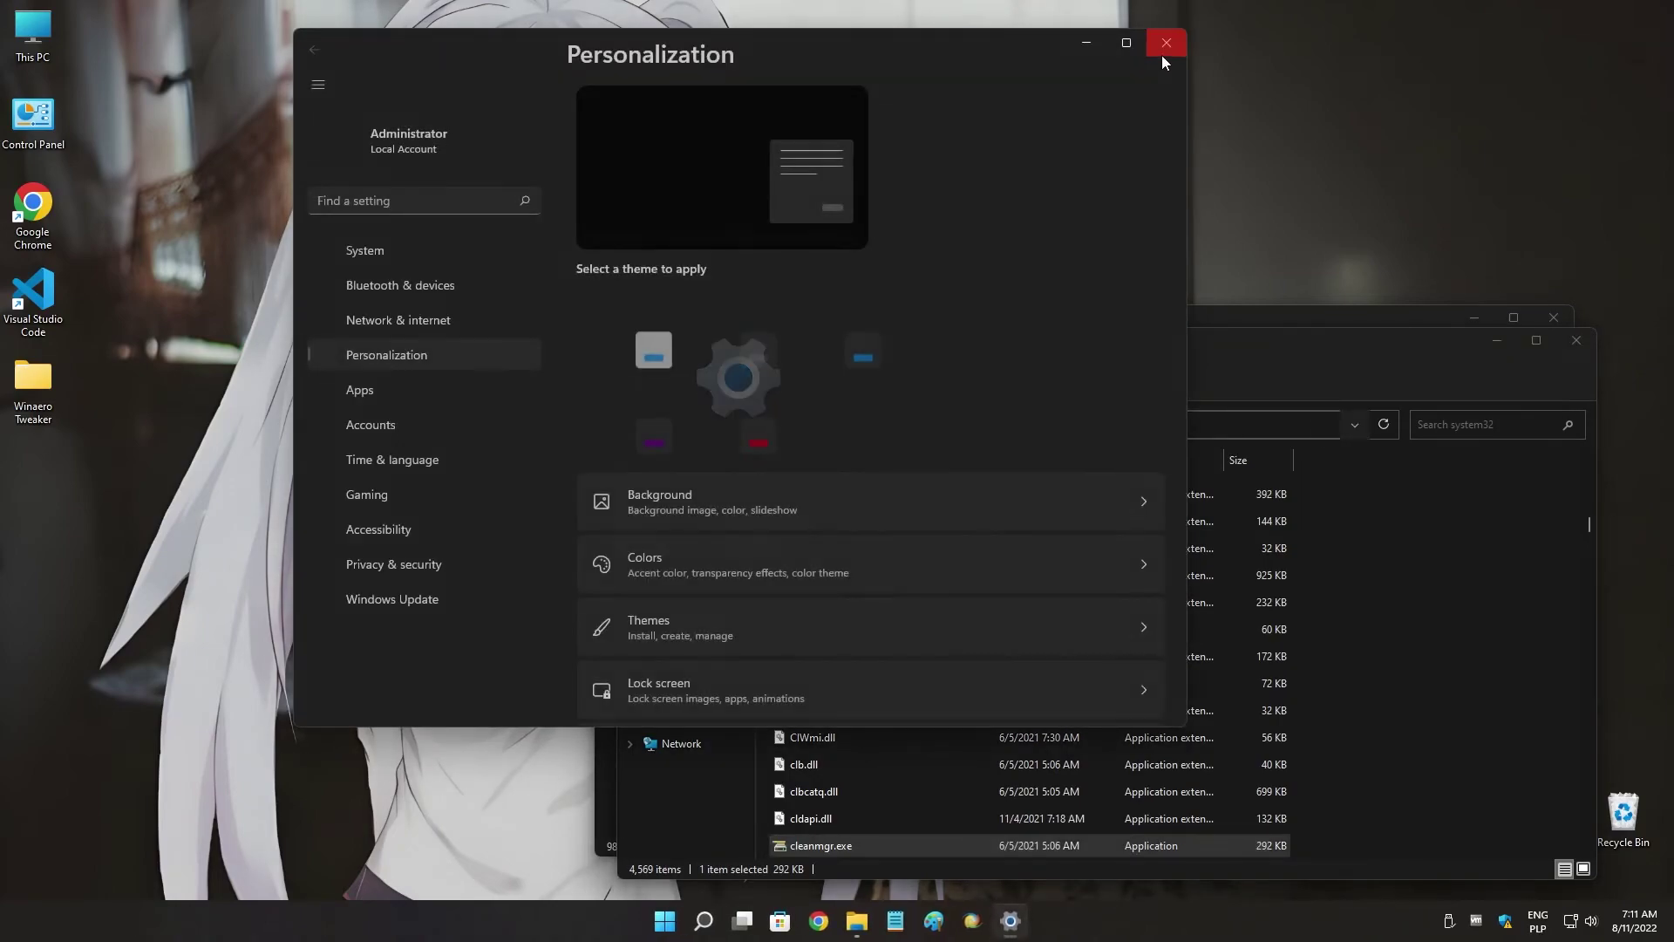
click(1166, 44)
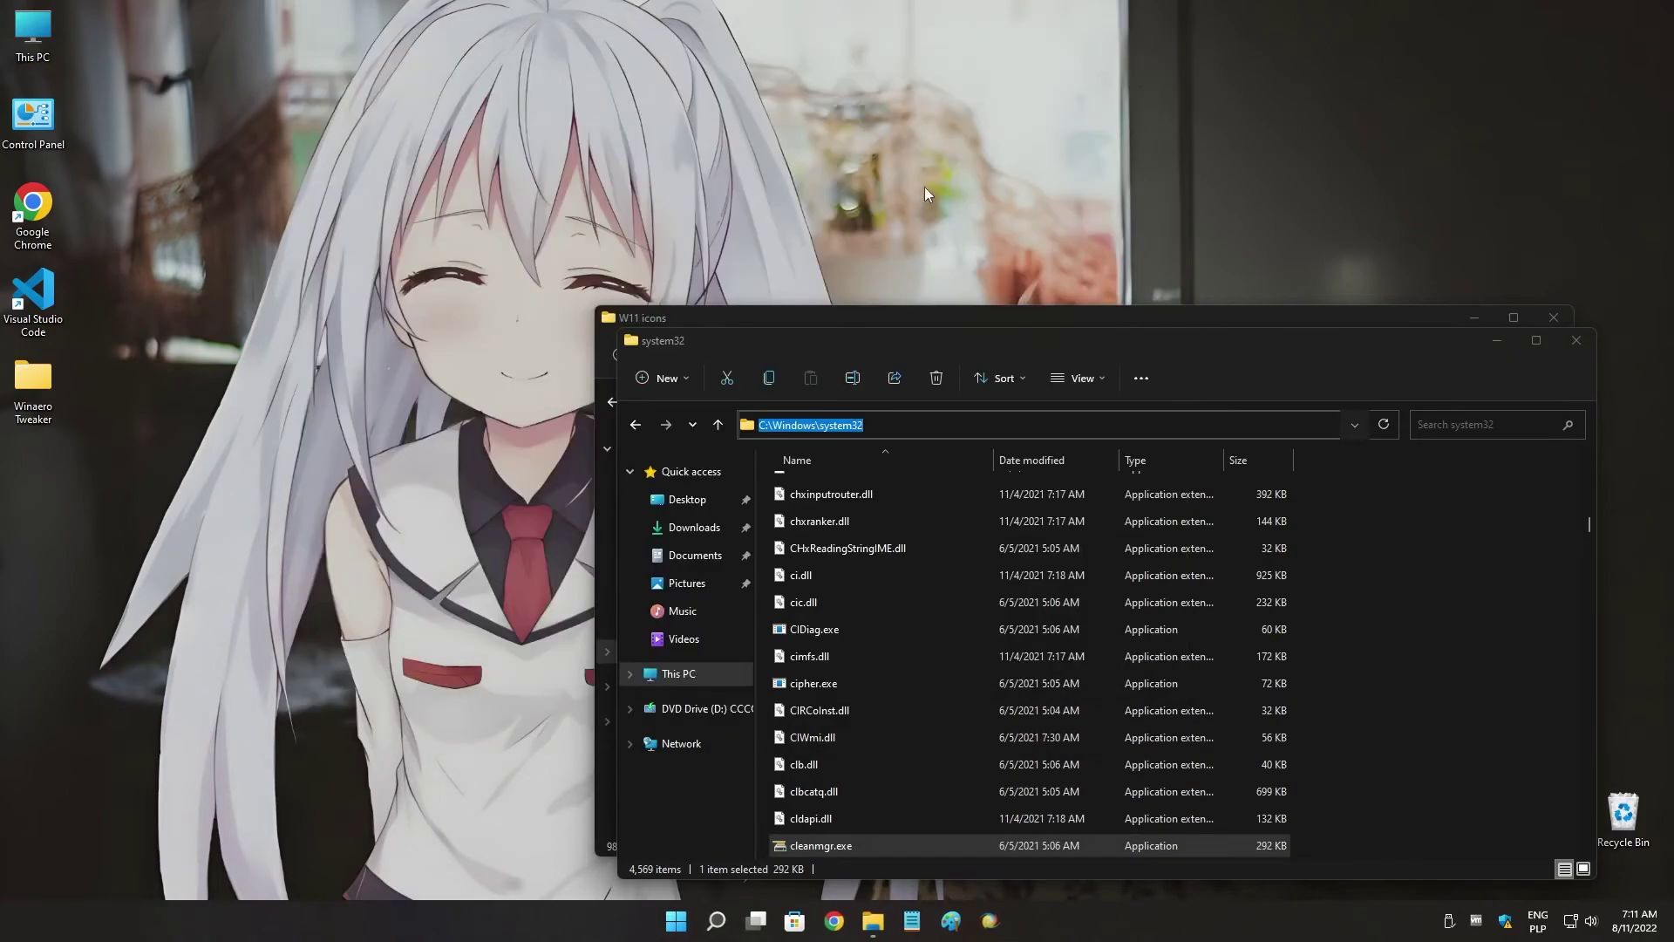
right_click(924, 186)
Launch Registry Editor from System Tools and move its window into full view.
mouse_move(1090, 443)
click(1160, 446)
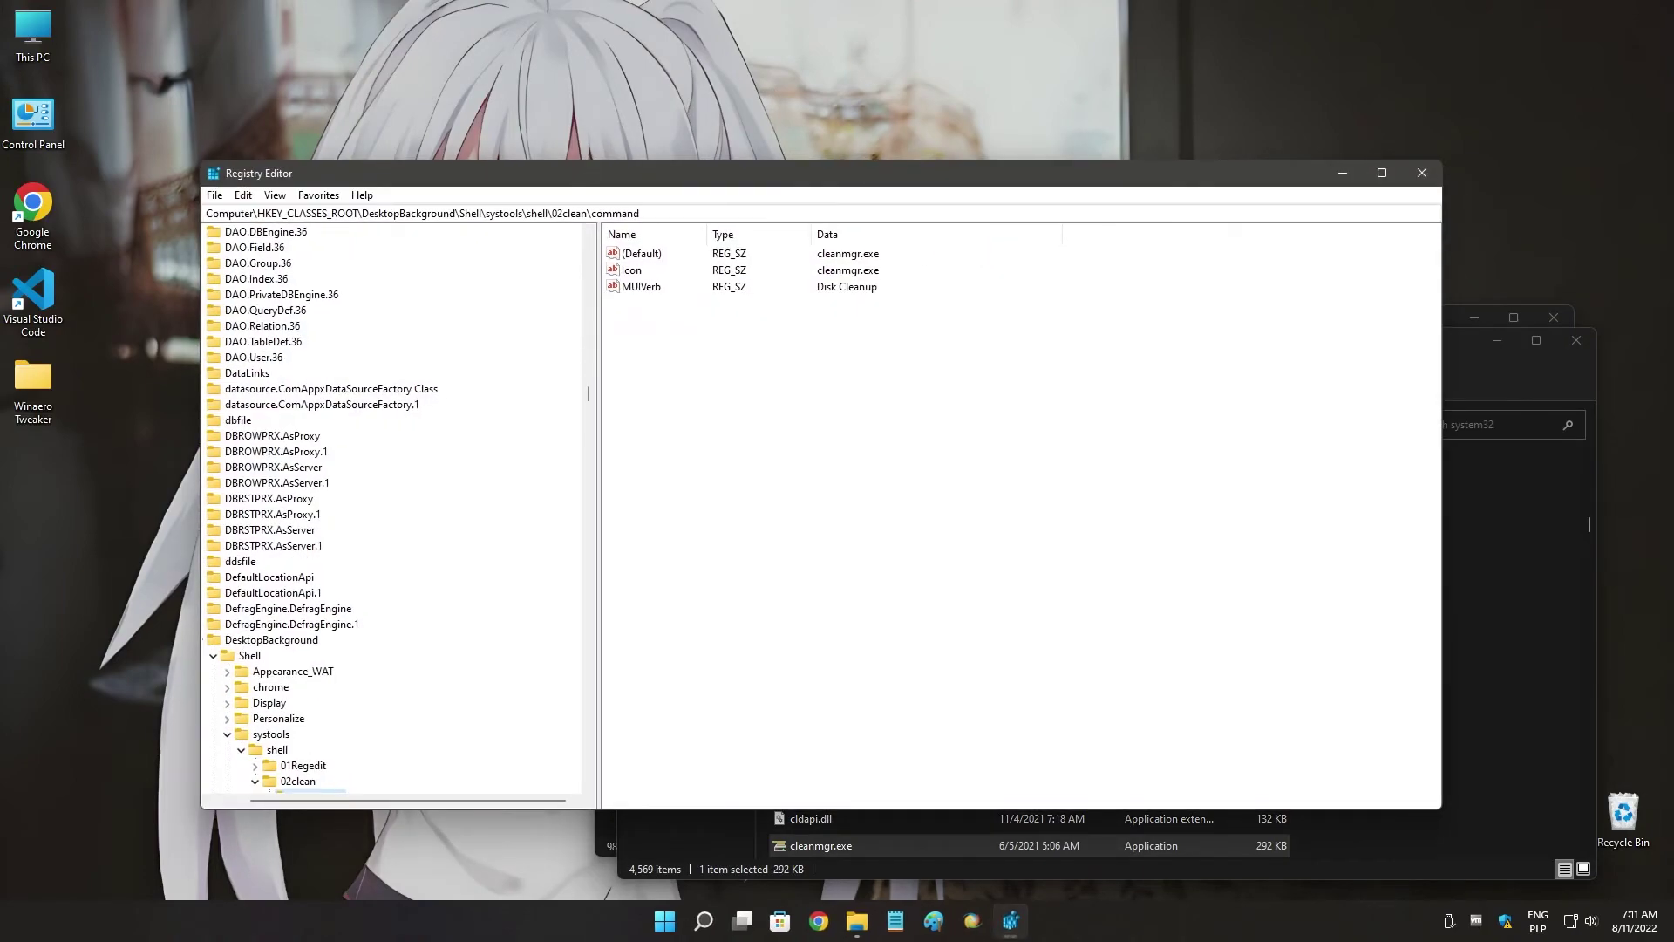
drag(637, 173, 703, 83)
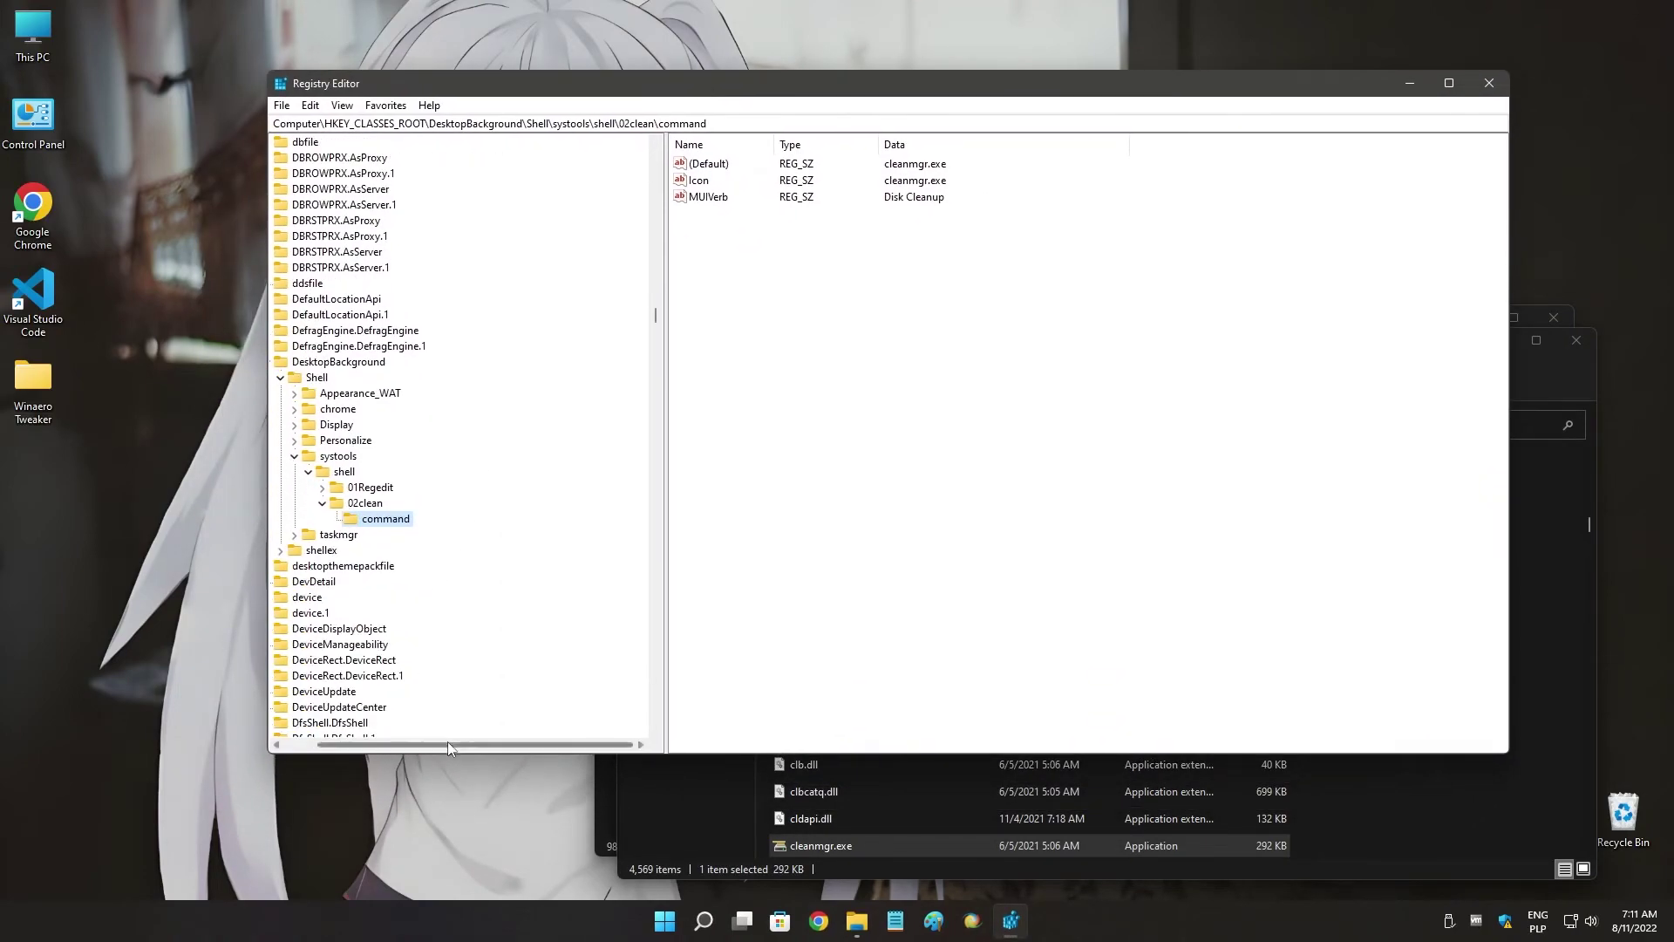
scroll(447, 732, down, 2)
scroll(447, 733, left, 1)
Delete the Icon and MUIVerb values from 02clean's command key.
click(397, 504)
click(424, 519)
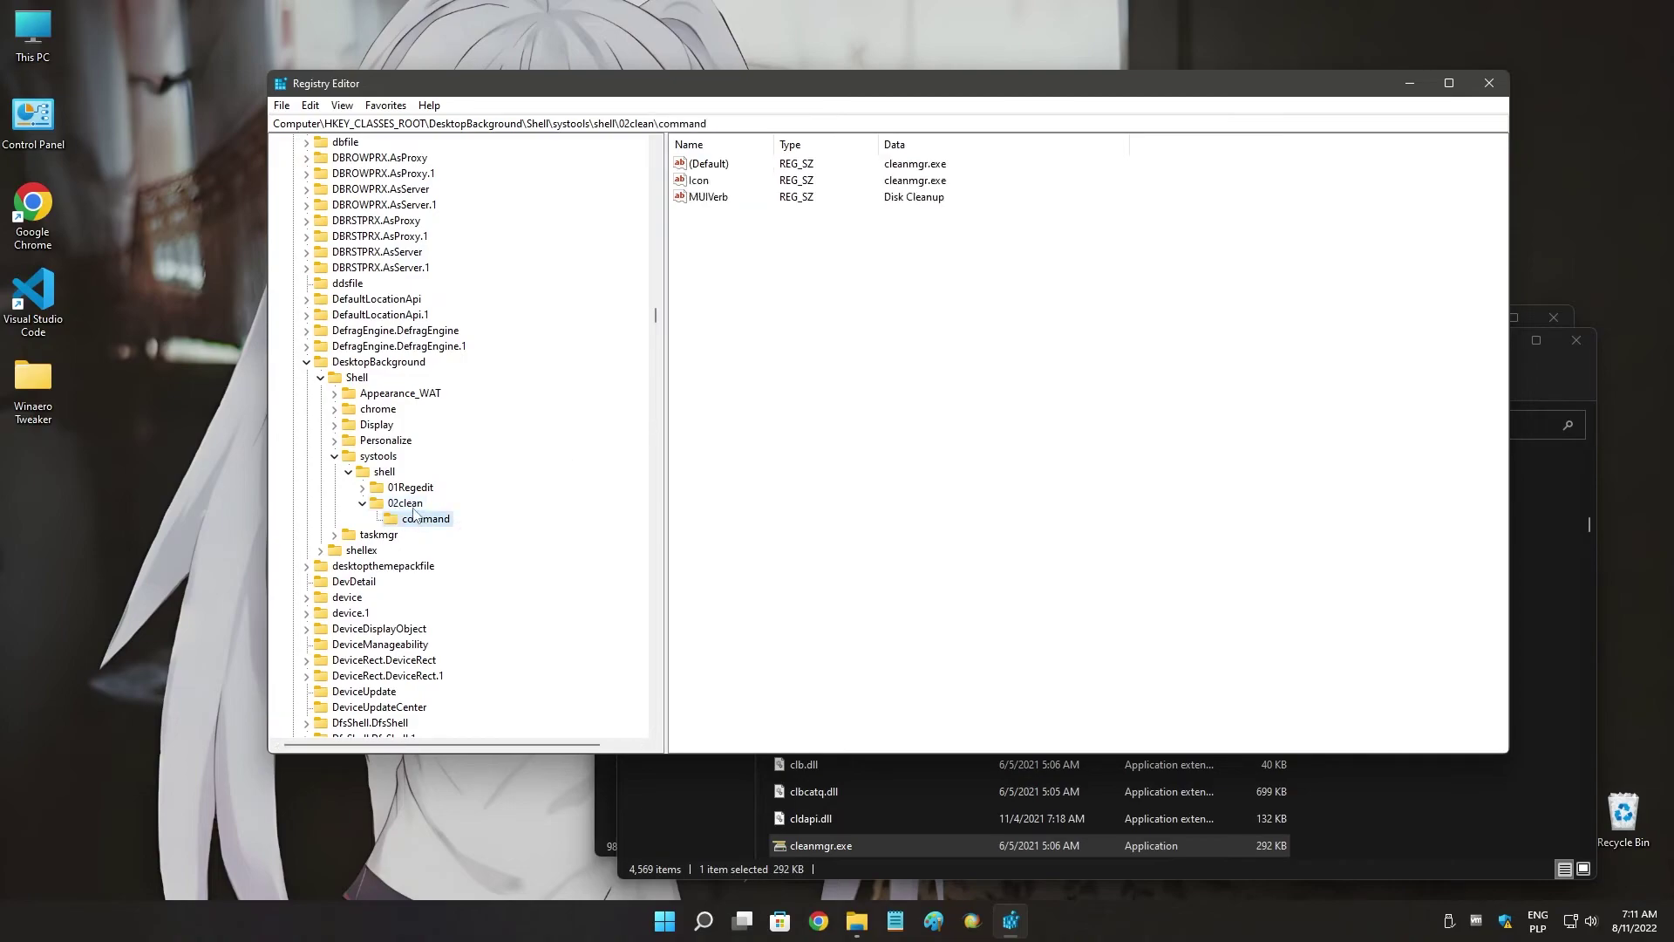
click(406, 504)
click(422, 519)
drag(736, 274, 702, 189)
key(Delete)
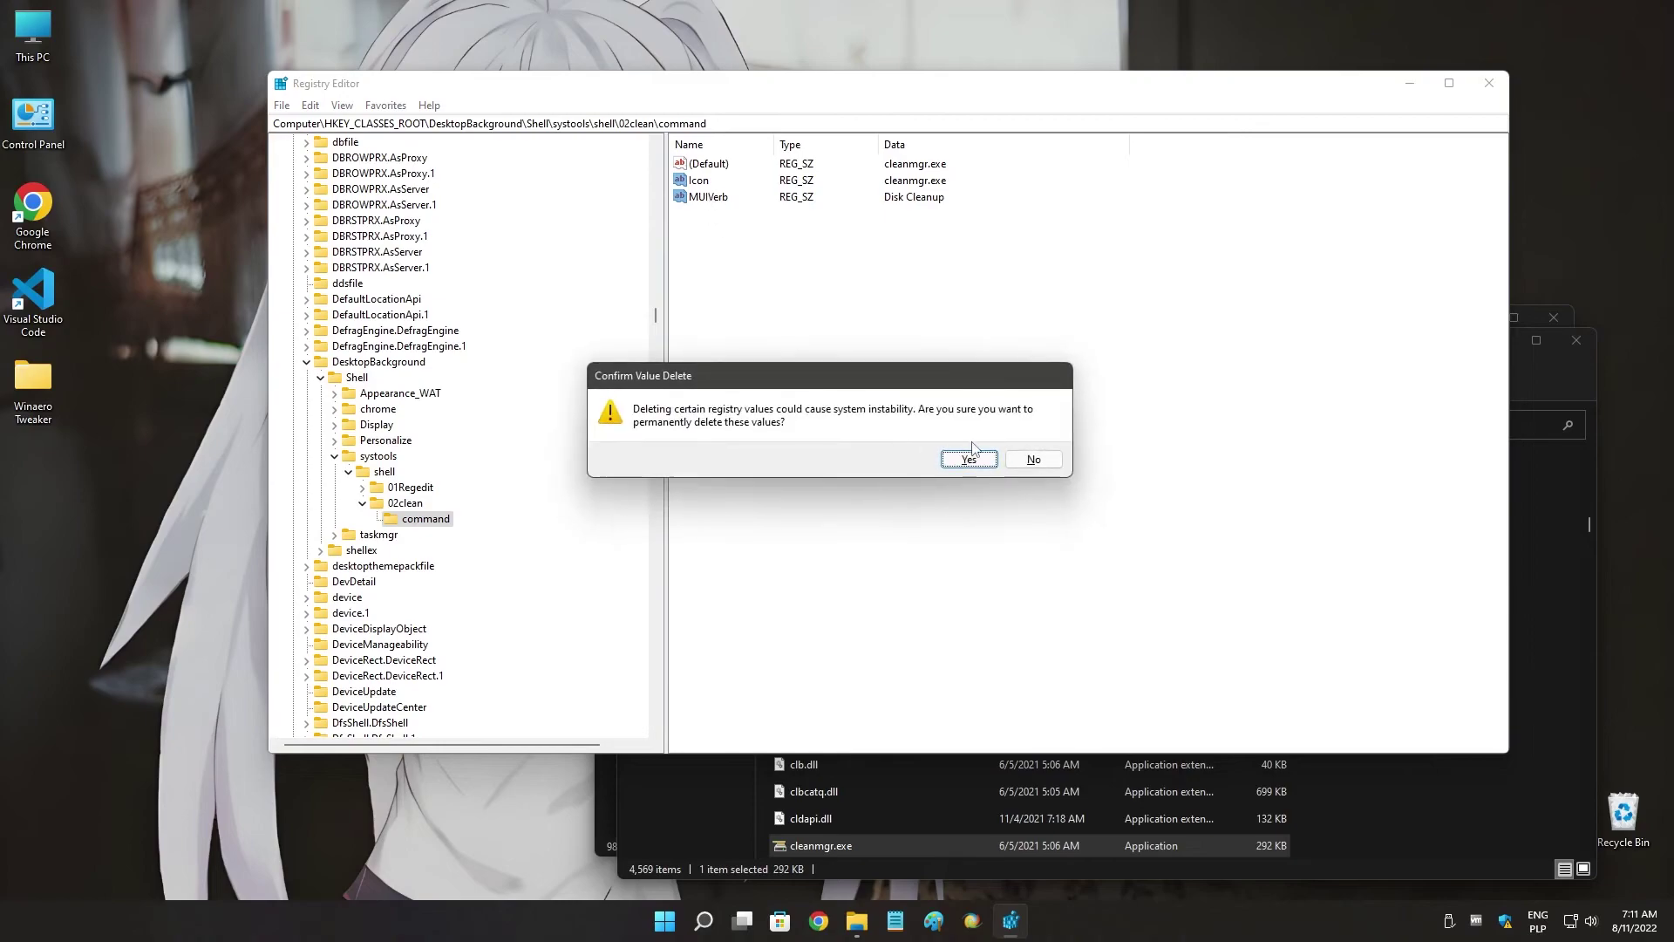
click(964, 456)
Add an Icon string value of cleanmgr.exe directly to the 02clean key.
click(404, 506)
right_click(868, 228)
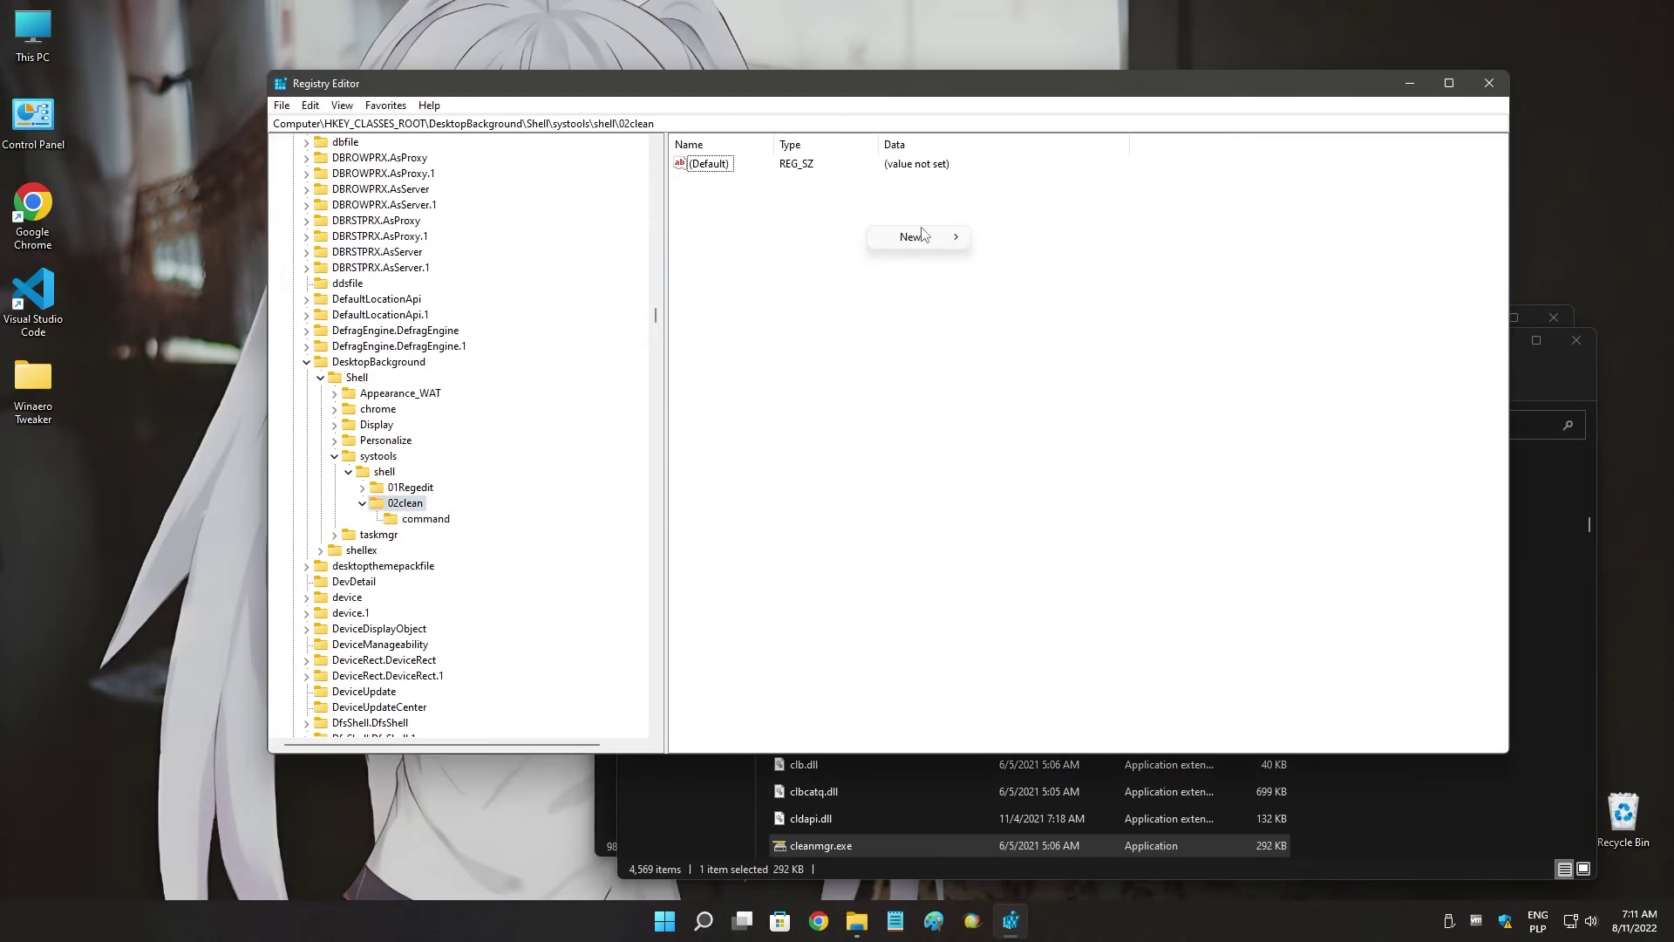
mouse_move(953, 237)
click(1011, 265)
text(Icon)
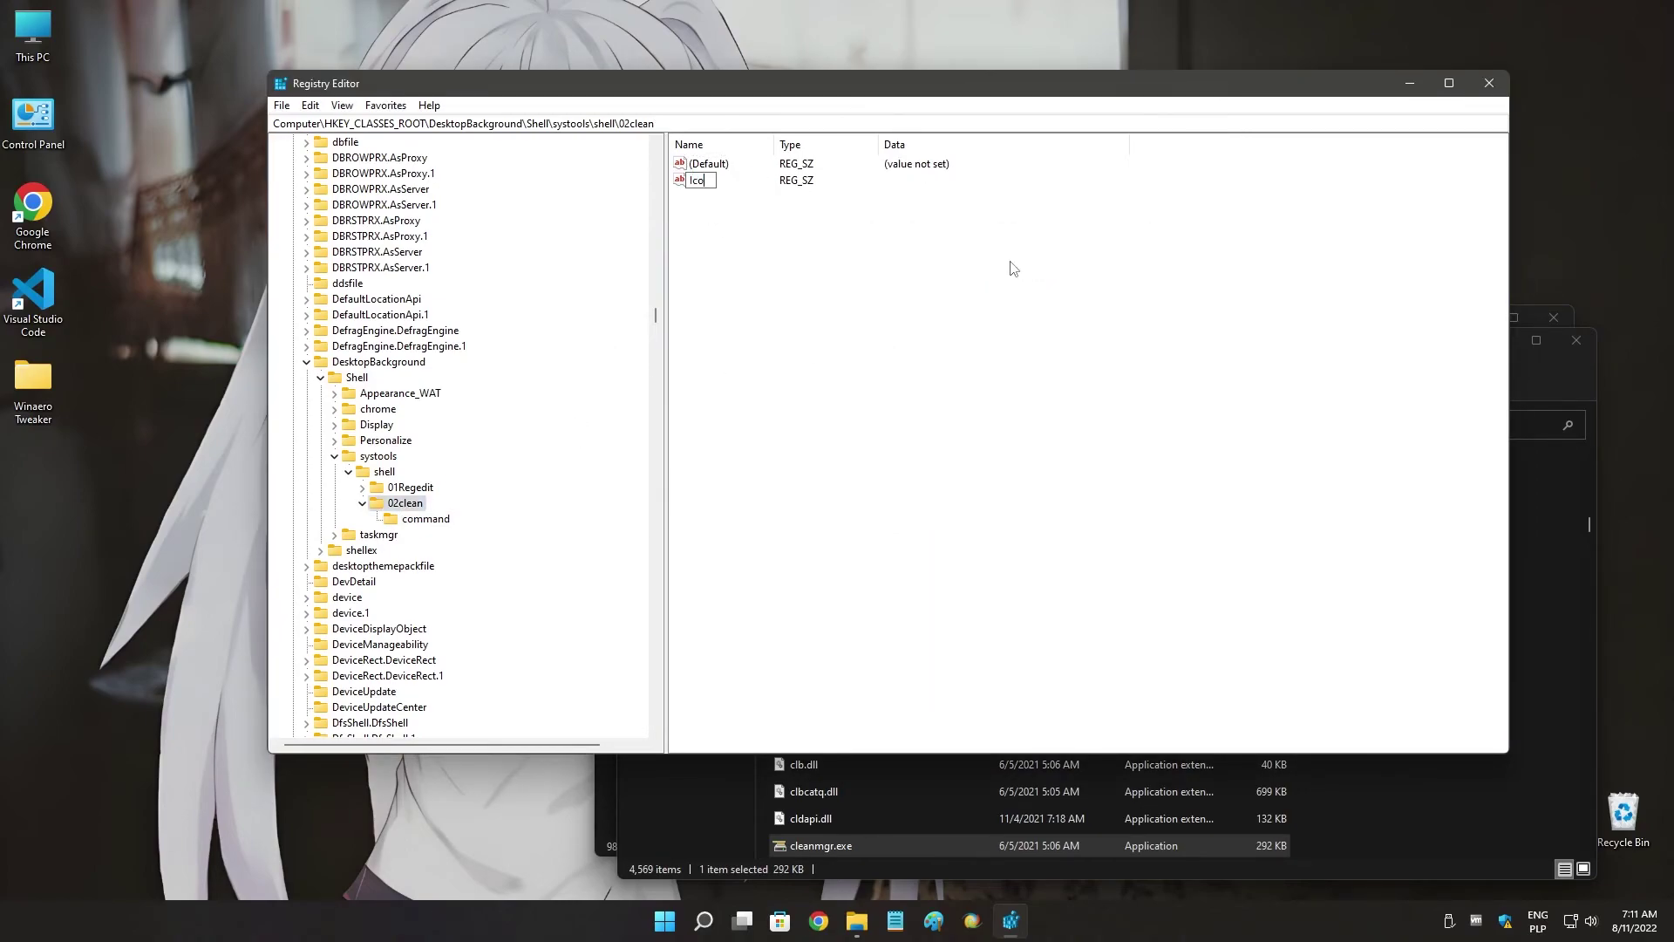
key(Return)
key(Return)
text(cleanmgr.exe)
key(Return)
Add a MUIVerb string value reading 'Disk Cleanup' to the 02clean key.
right_click(886, 304)
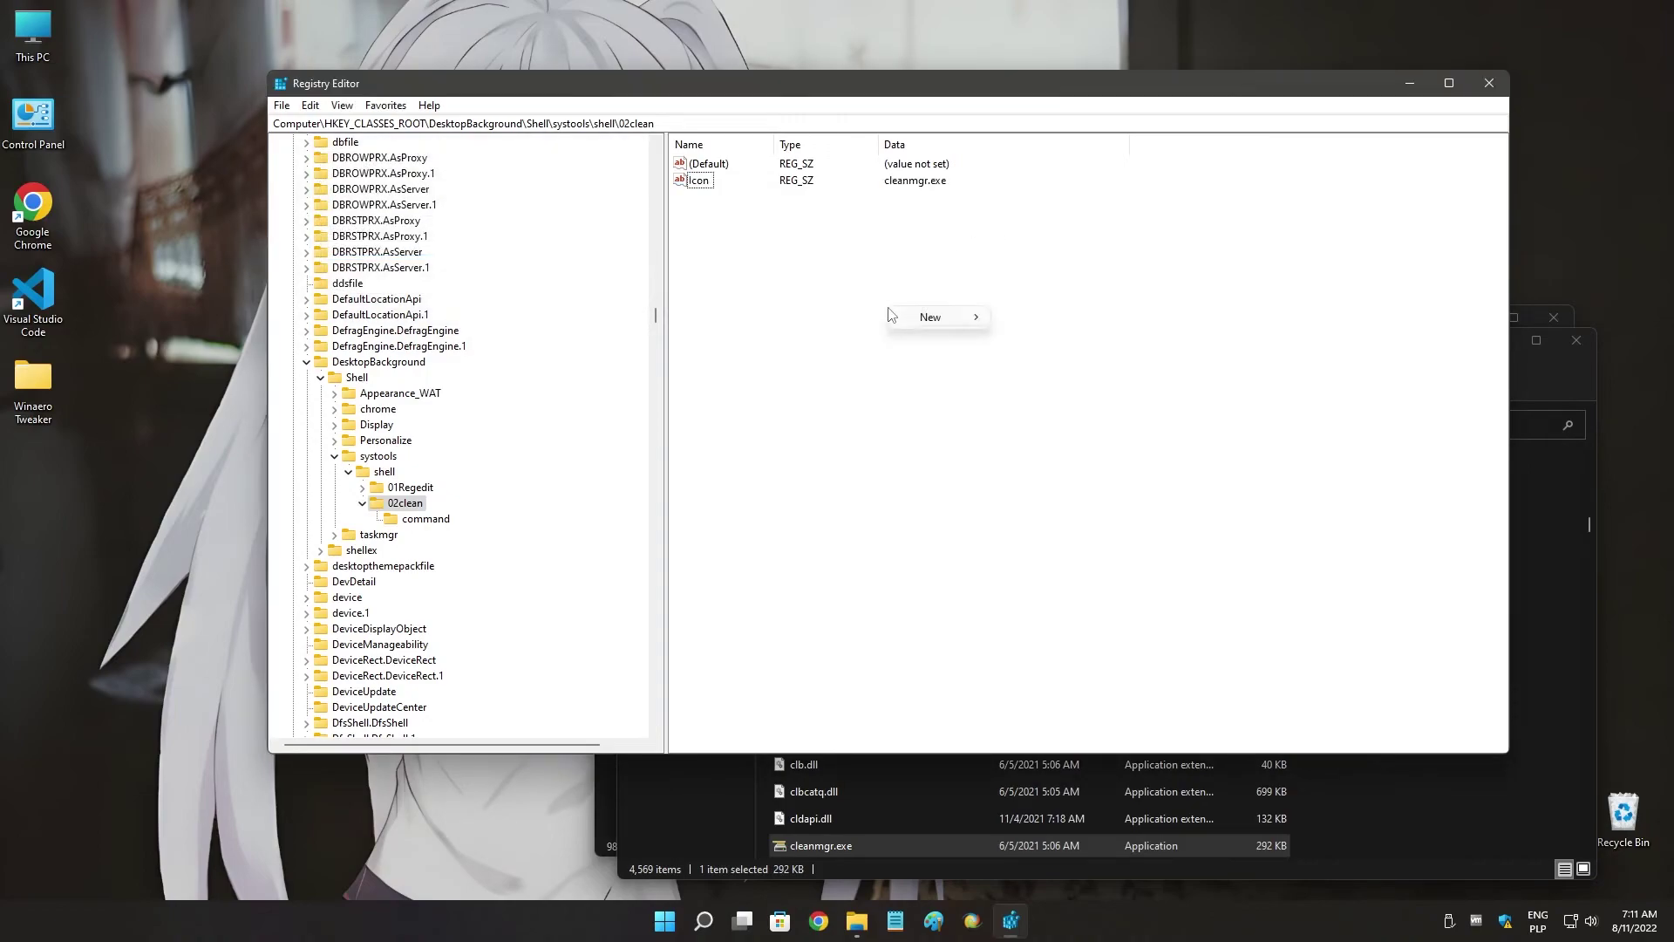
mouse_move(923, 314)
click(1024, 344)
text(MUI)
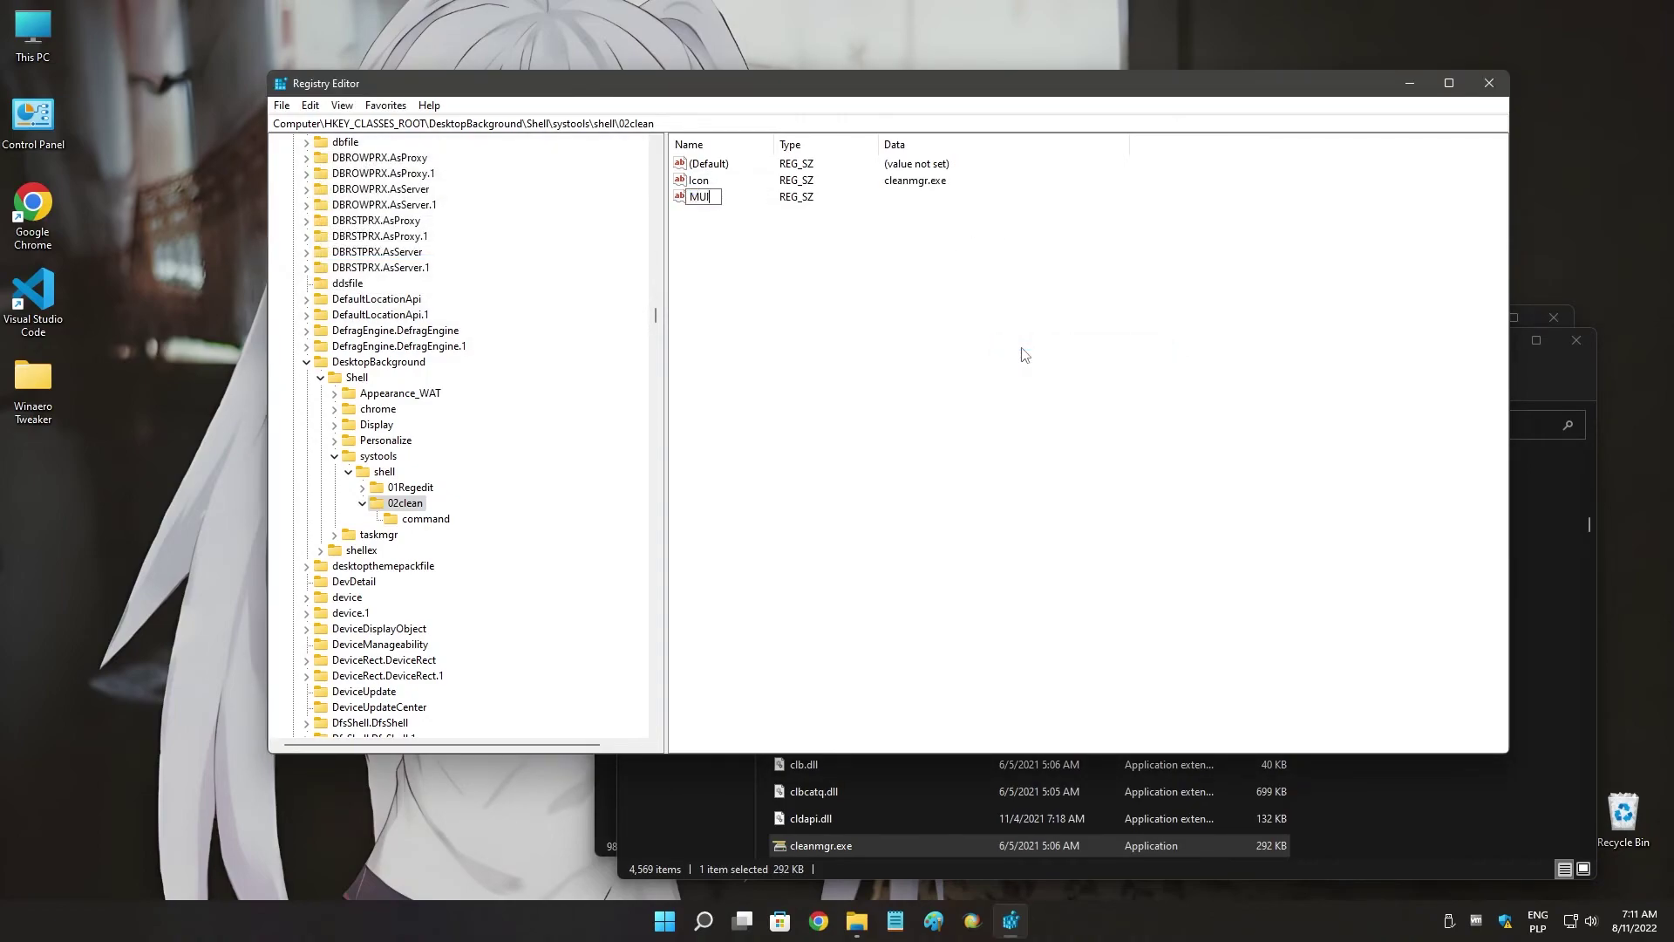
text(Verb)
key(Return)
right_click(730, 203)
right_click(709, 203)
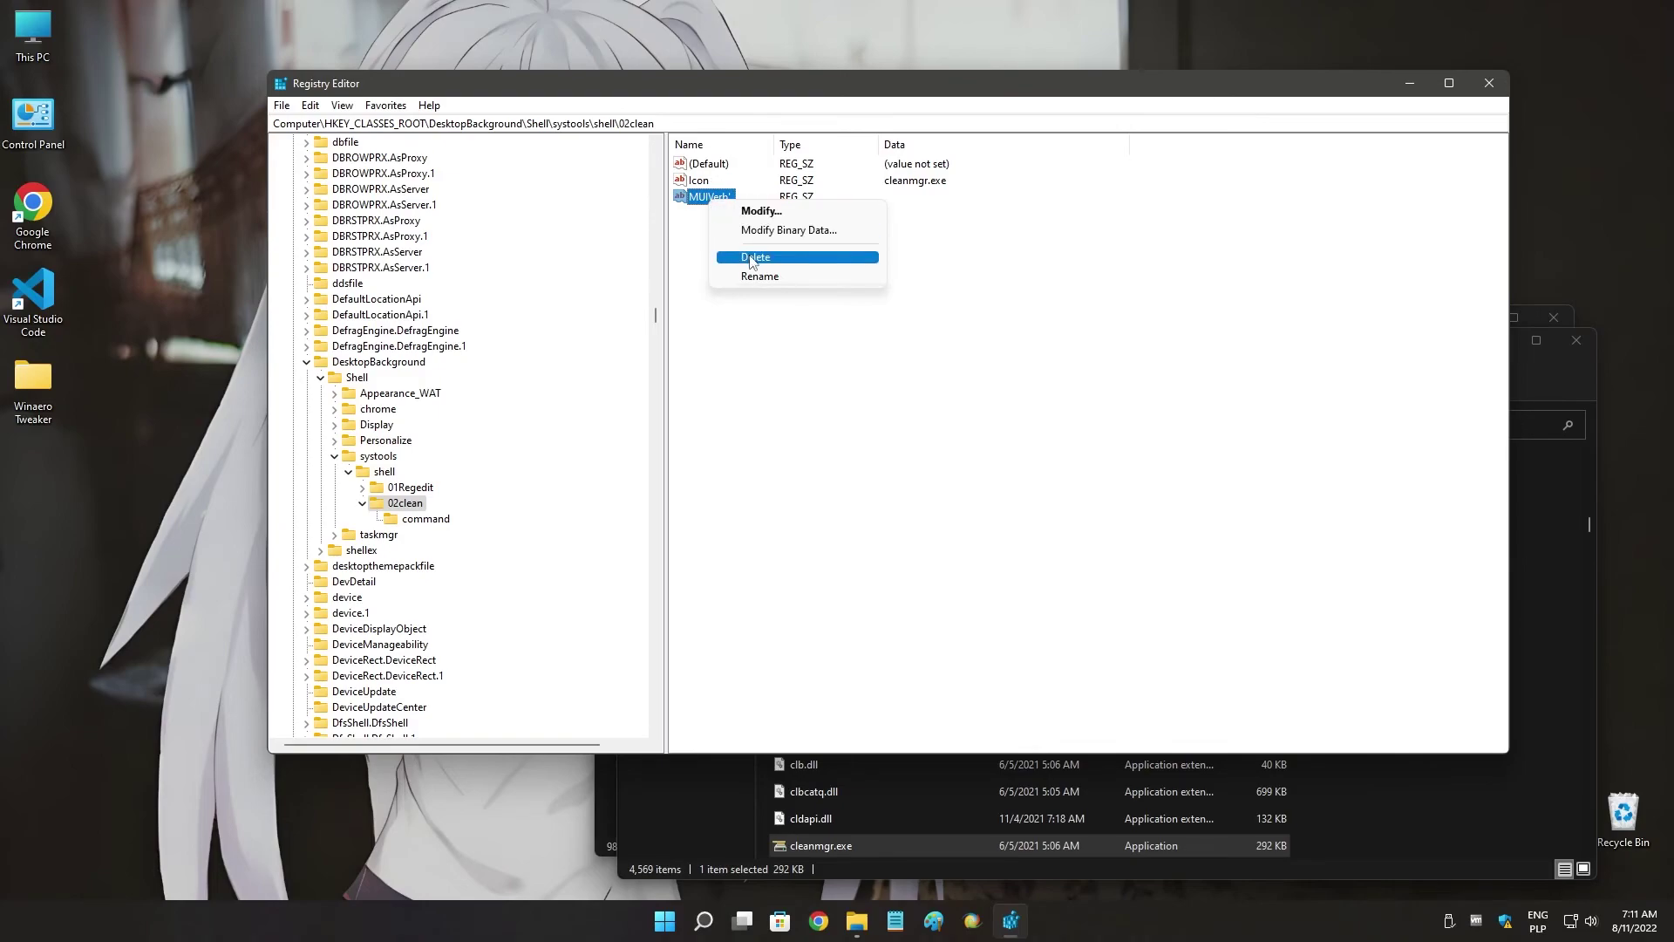
key(Escape)
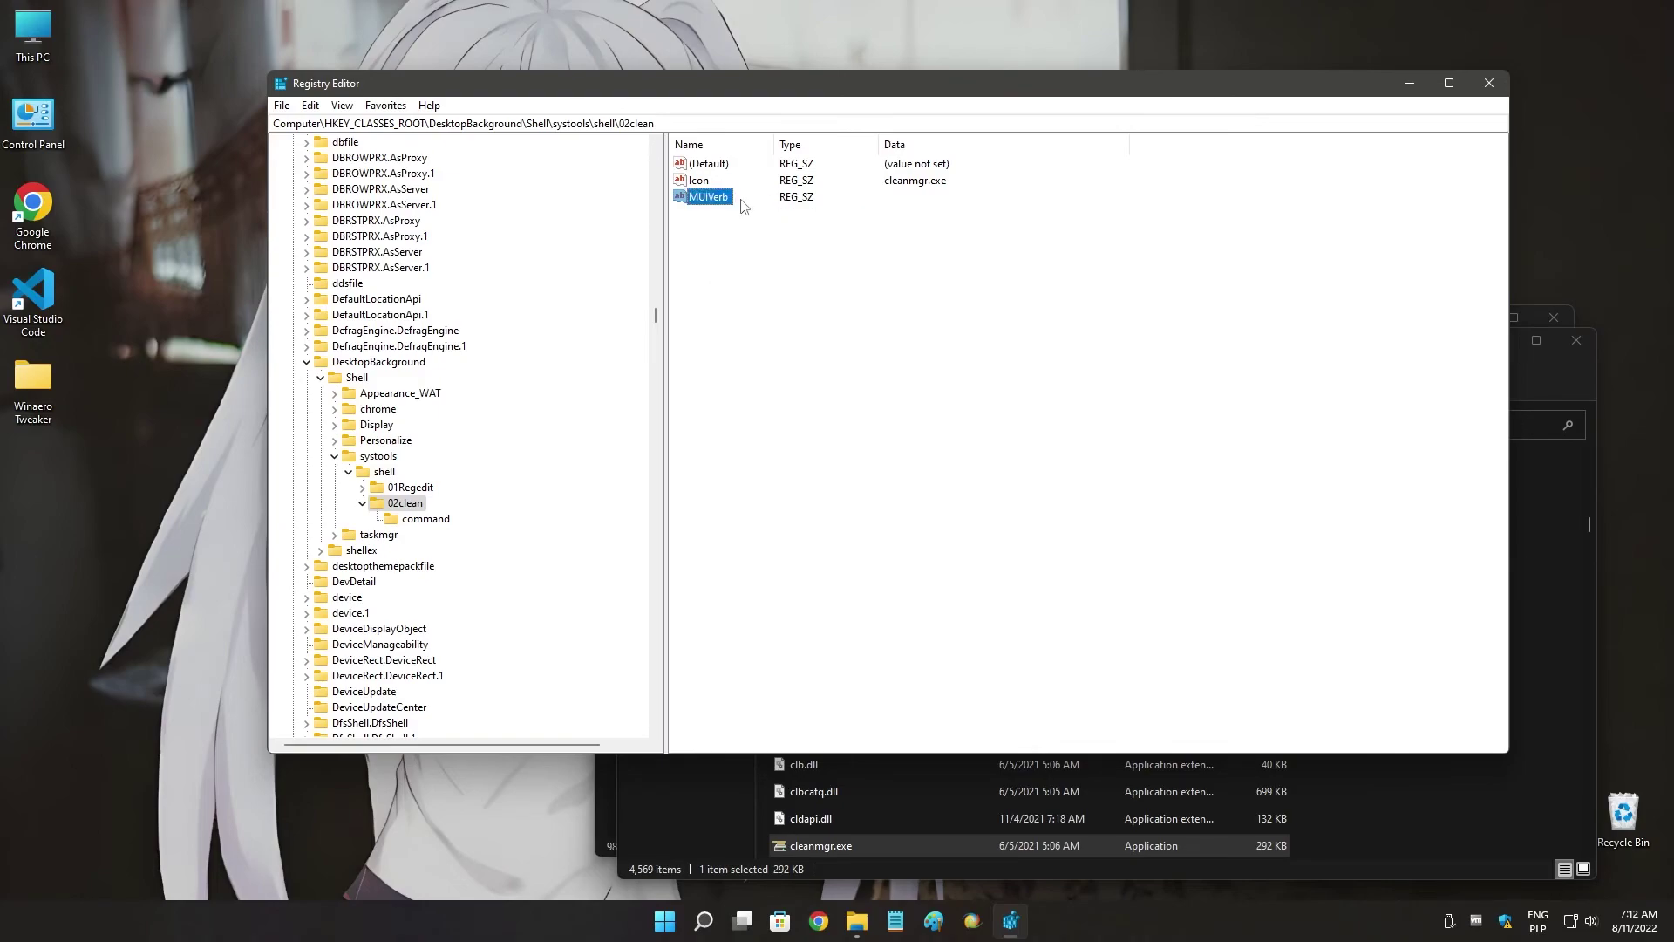
double_click(712, 202)
text(Disk Cl)
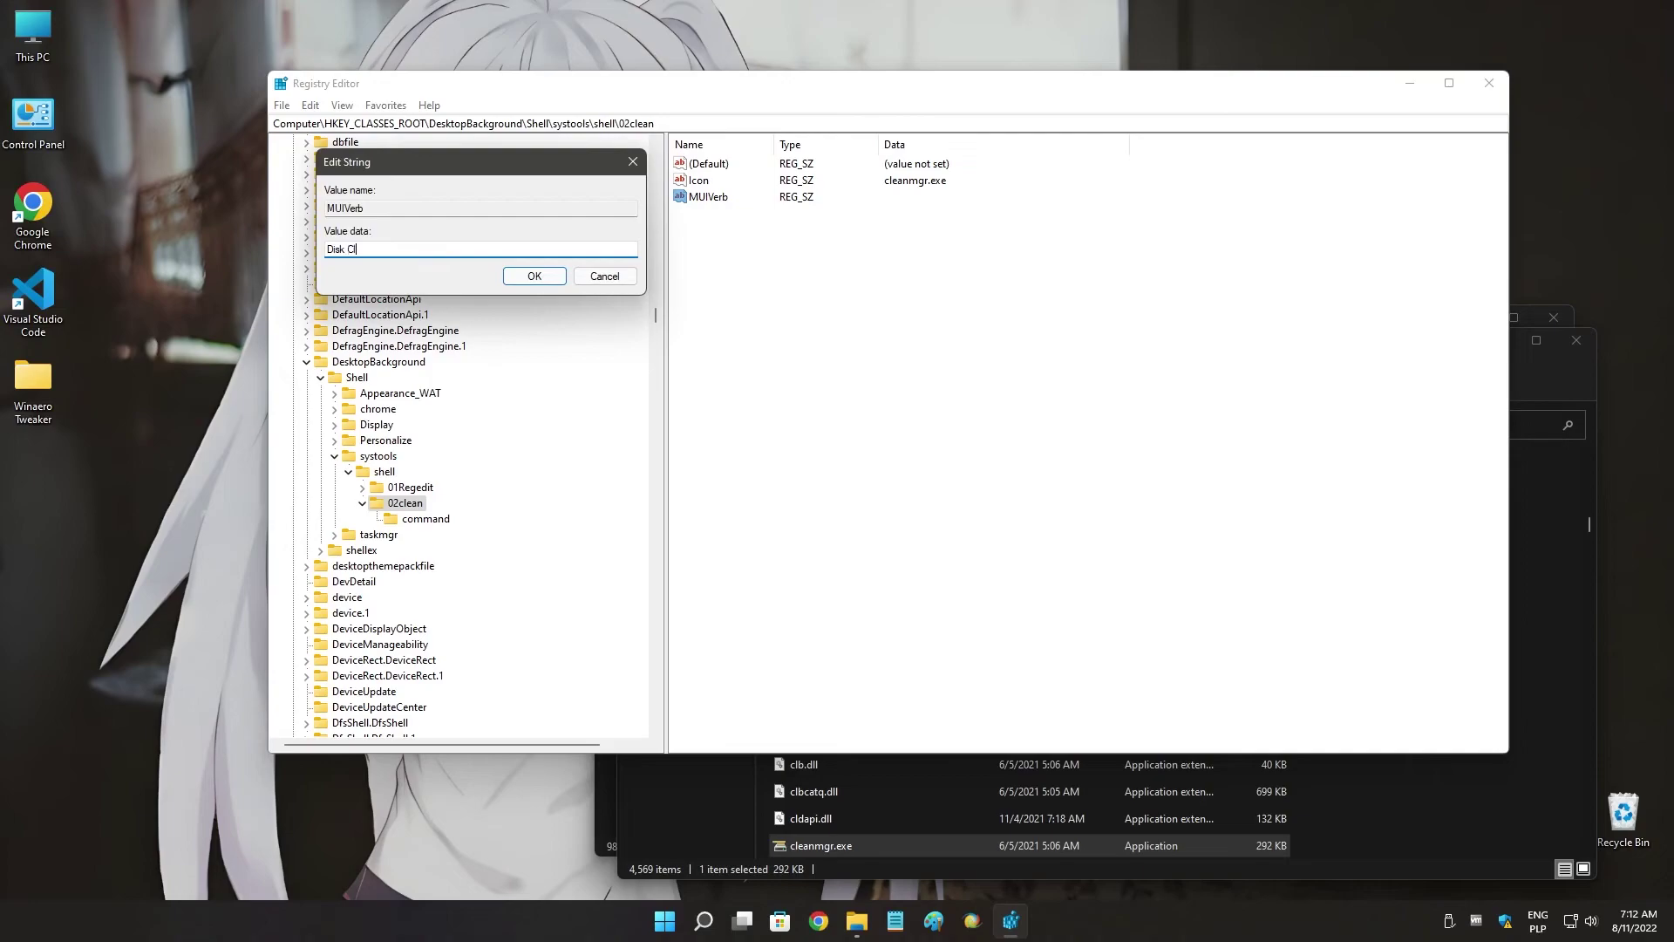
text(enau)
key(BackSpace)
key(BackSpace)
key(BackSpace)
text(anup)
key(Return)
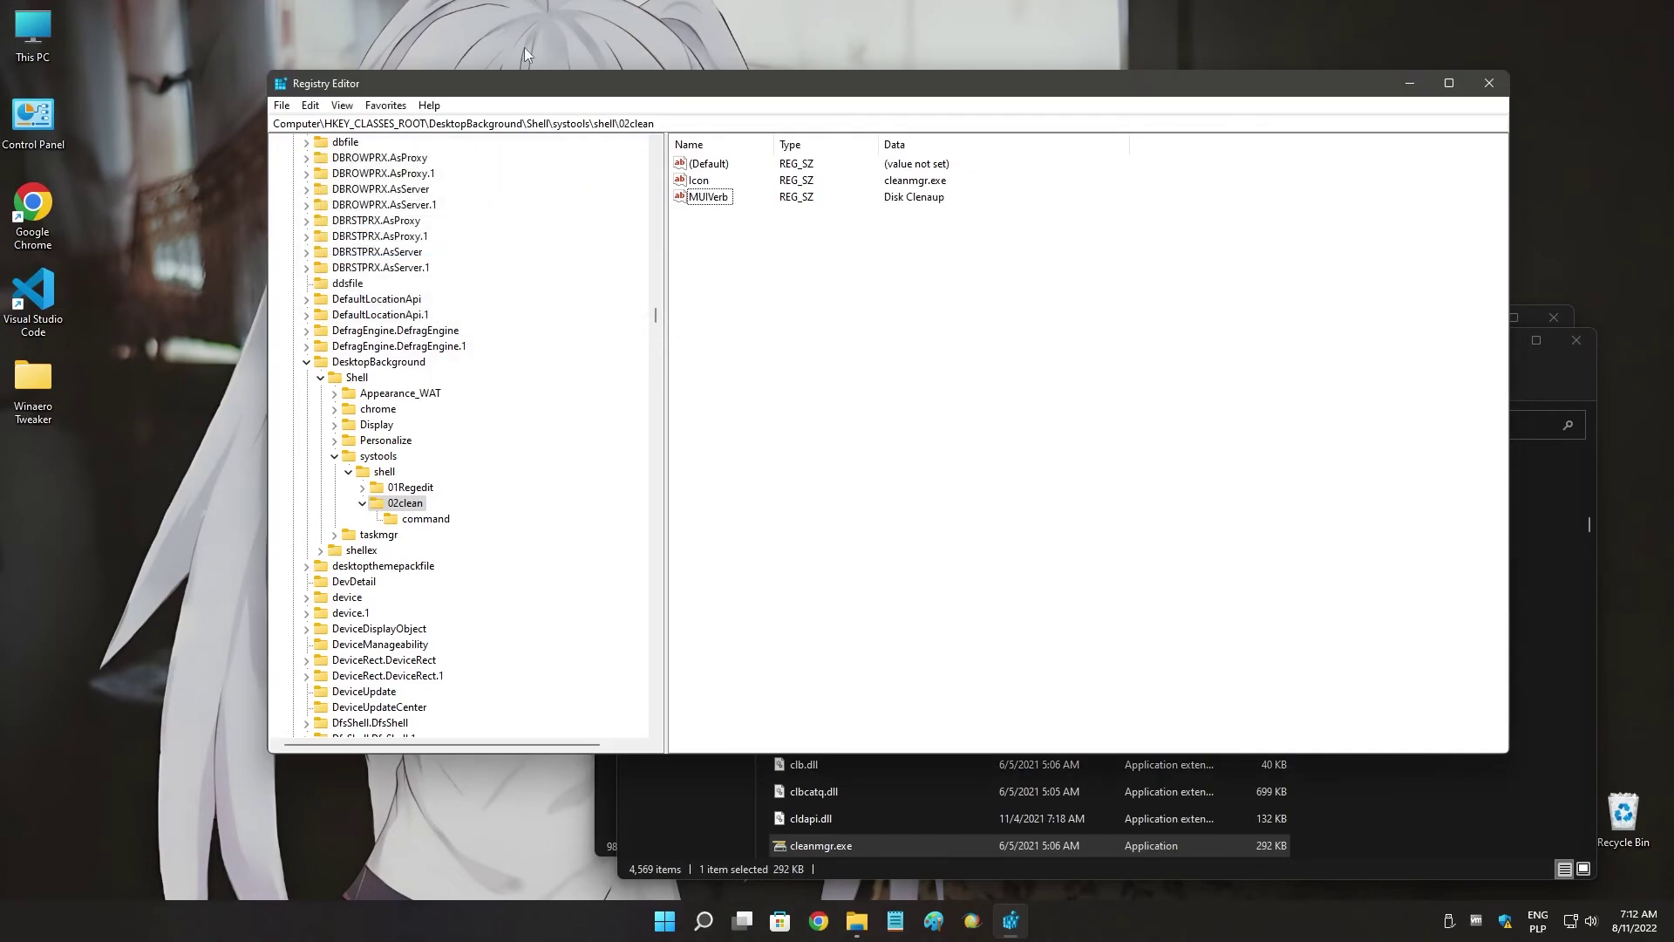
Test the Disk Cleanup entry from the desktop context menu.
right_click(520, 43)
mouse_move(651, 307)
click(806, 330)
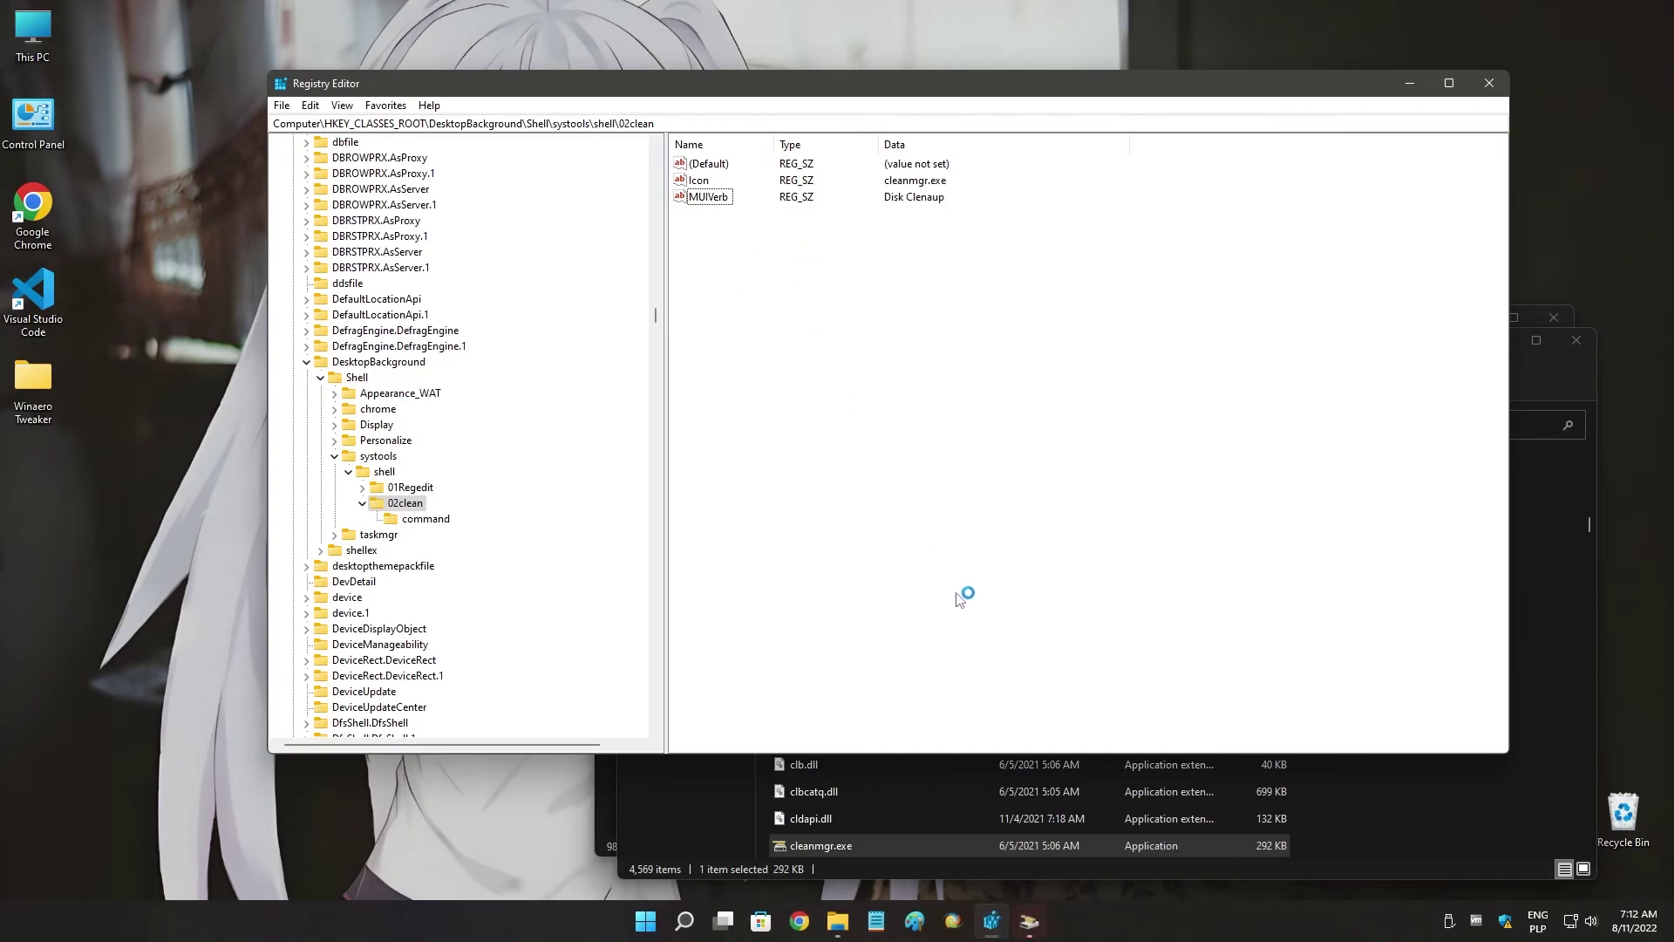
Cancel the Disk Cleanup scan that the shortcut launched.
drag(870, 408, 883, 325)
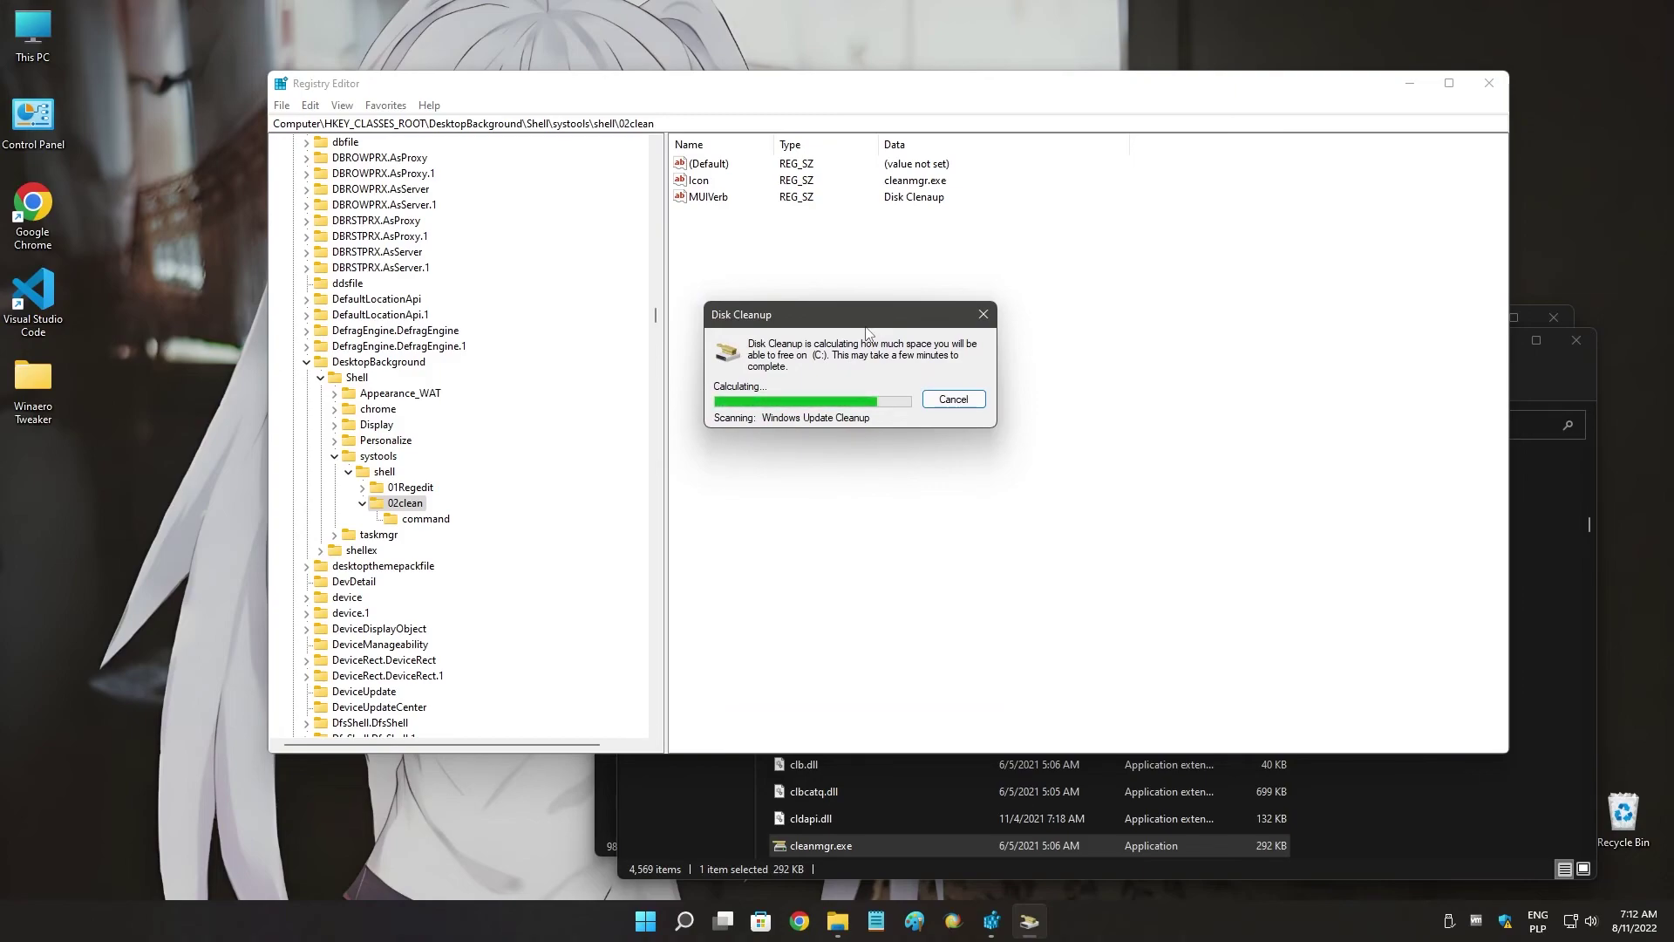
click(952, 399)
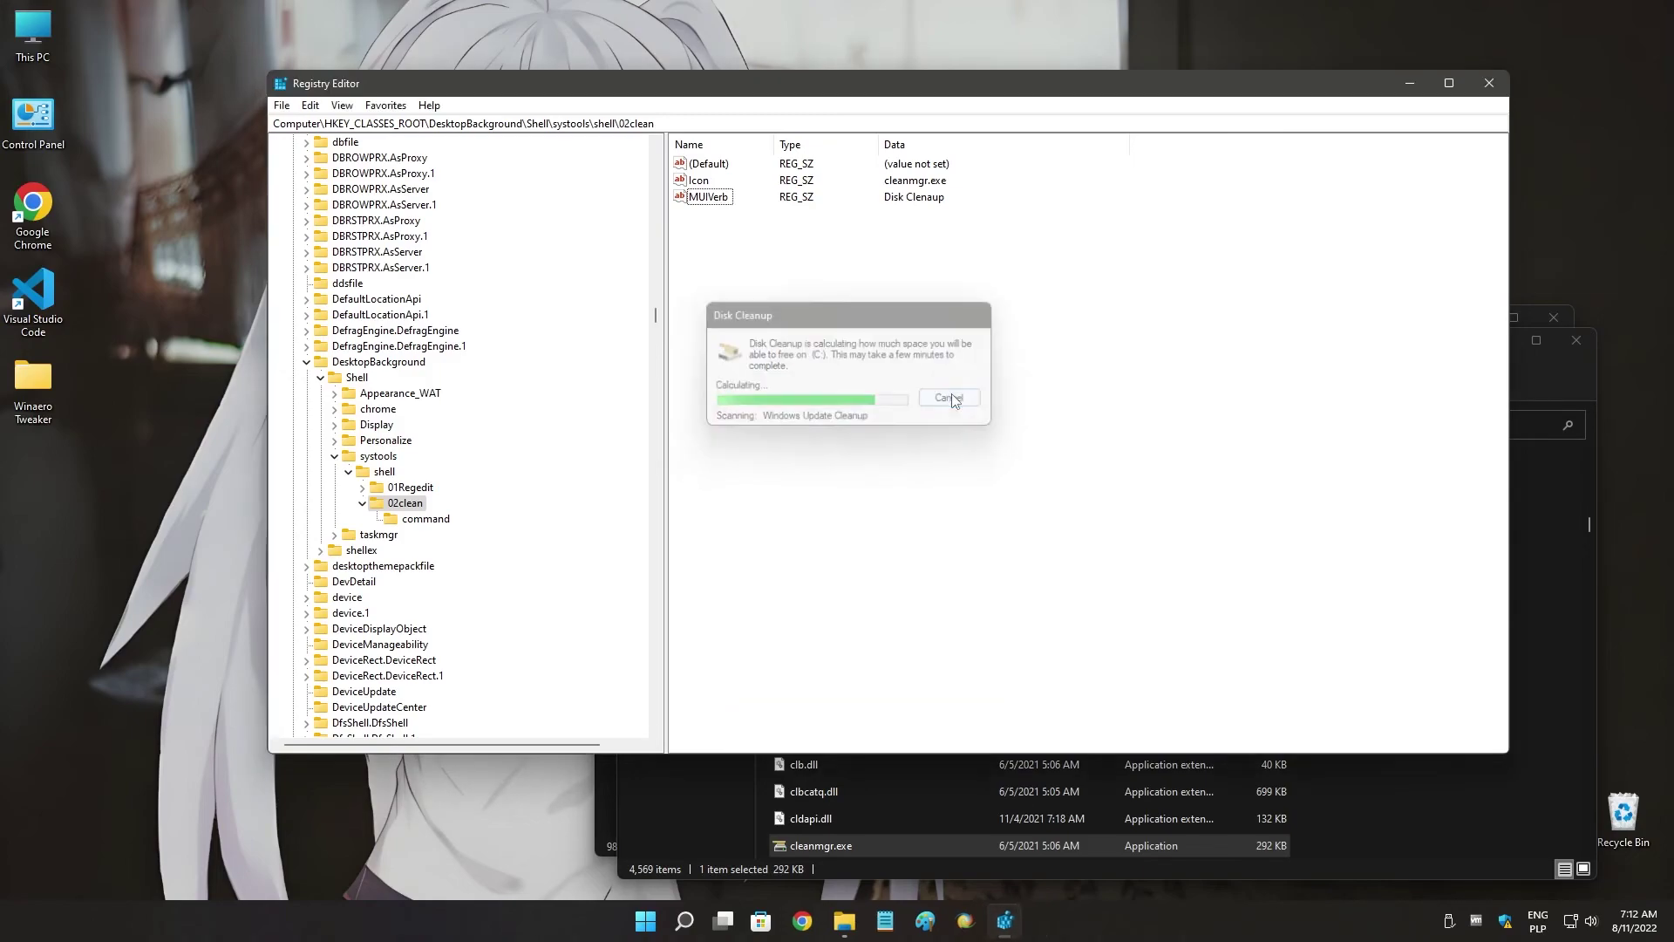
right_click(410, 513)
key(Escape)
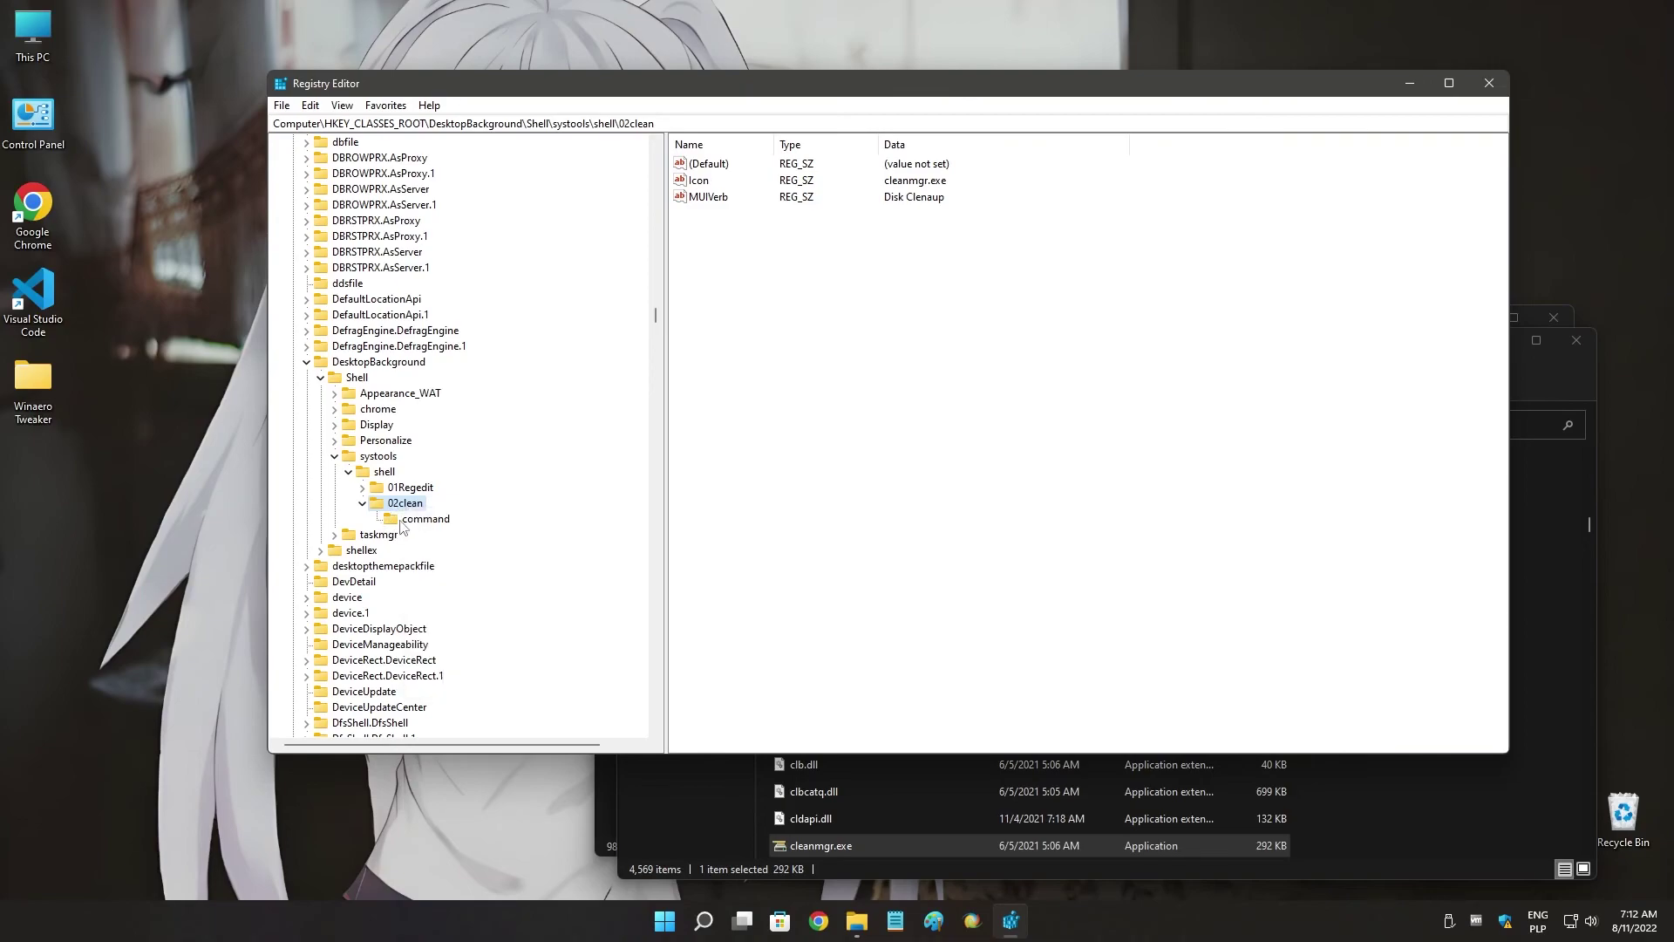
Check the desktop menu's System Tools shows Registry Editor and Disk Cleanup with icons.
click(98, 427)
right_click(99, 427)
mouse_move(265, 682)
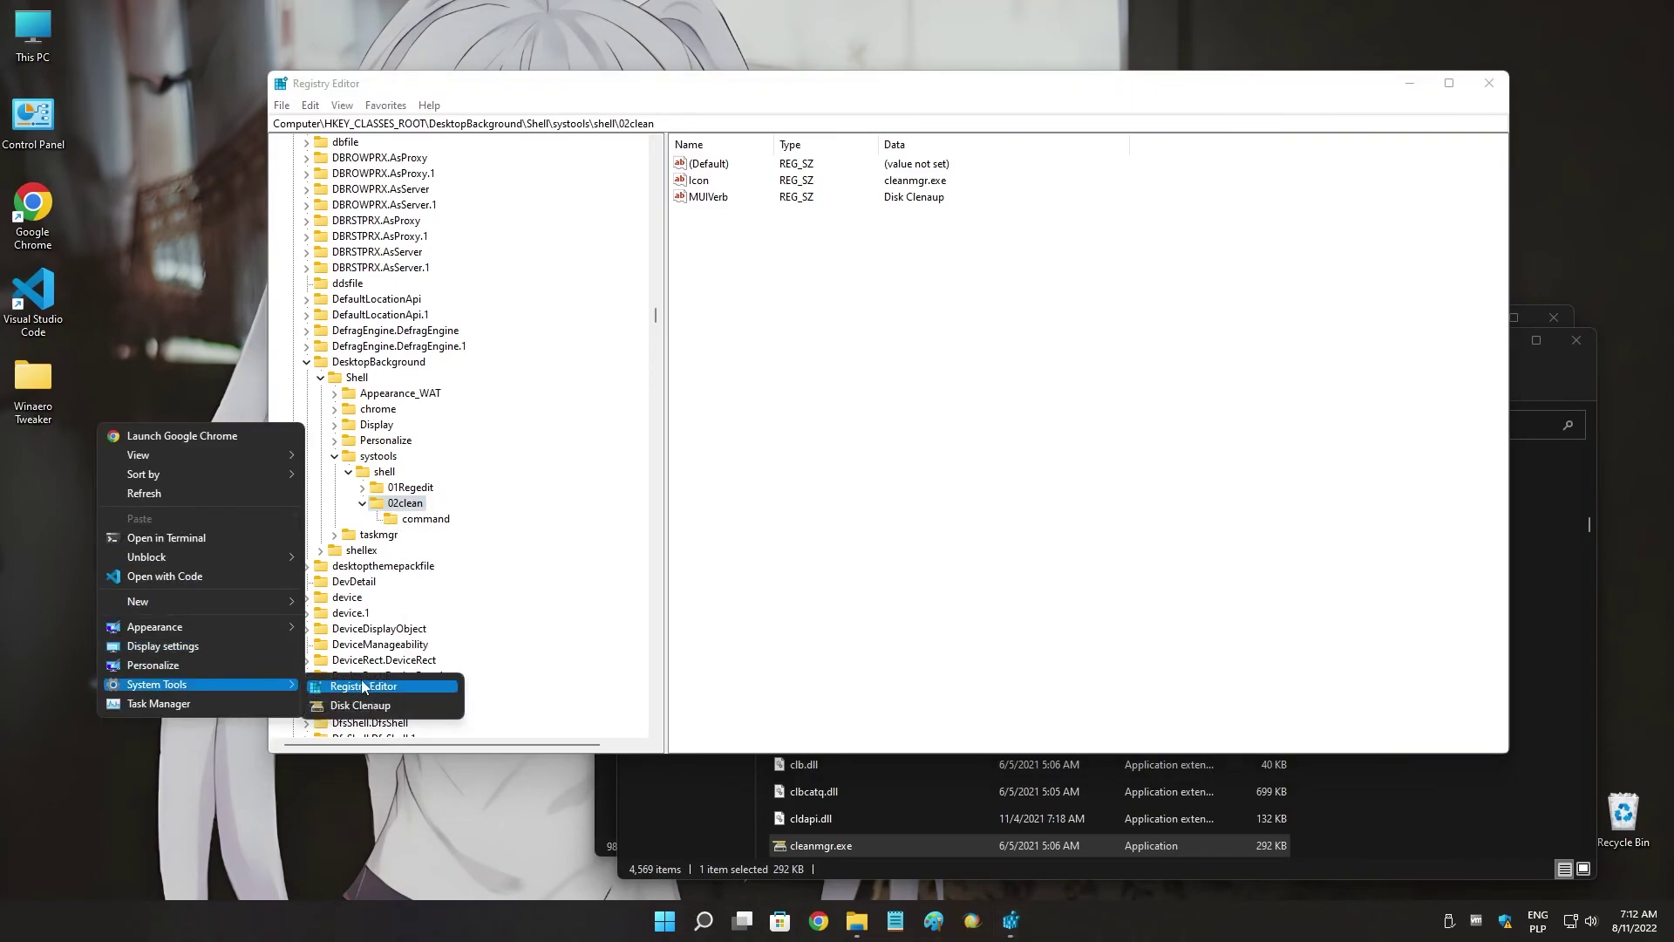
click(243, 418)
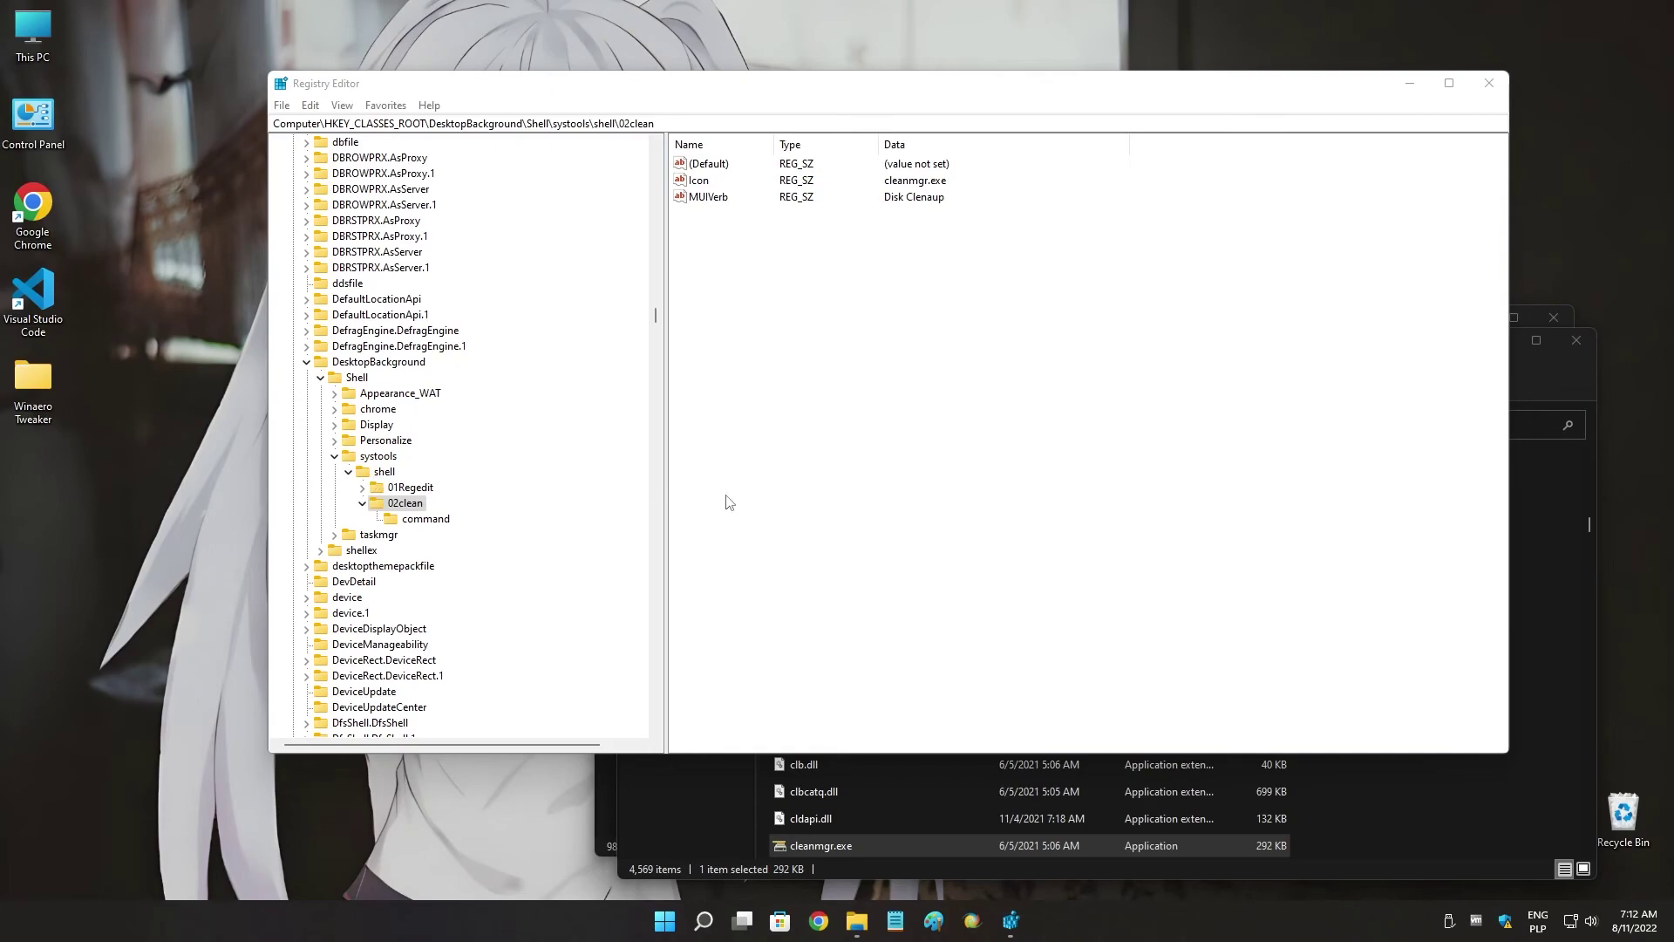
right_click(218, 415)
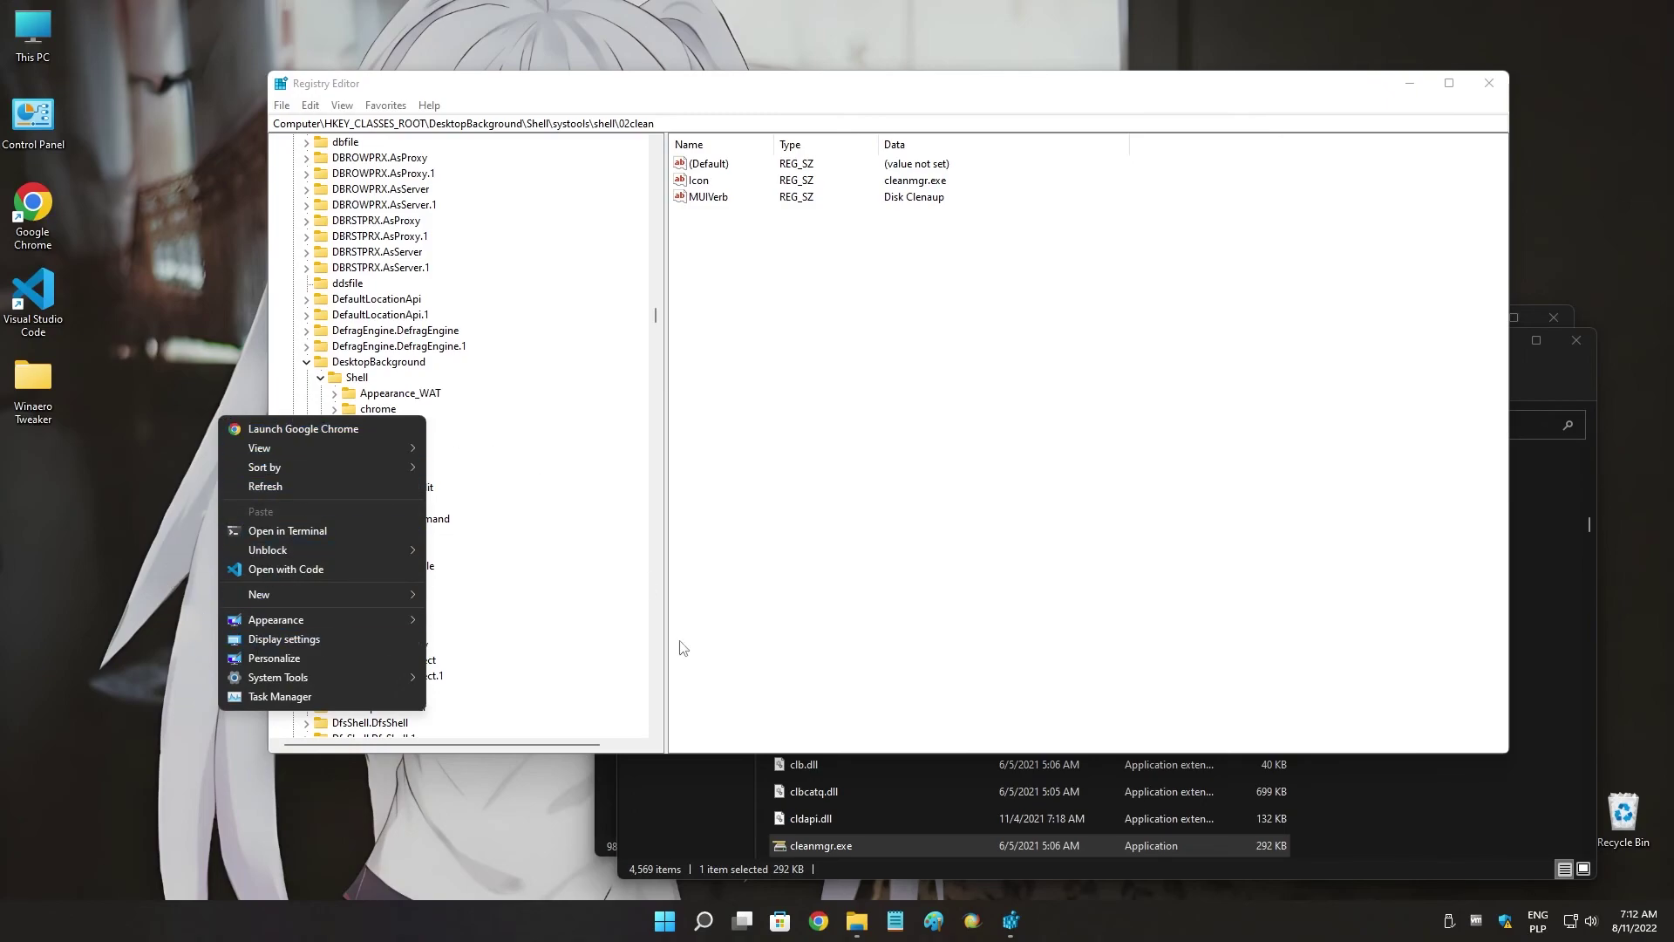
key(Escape)
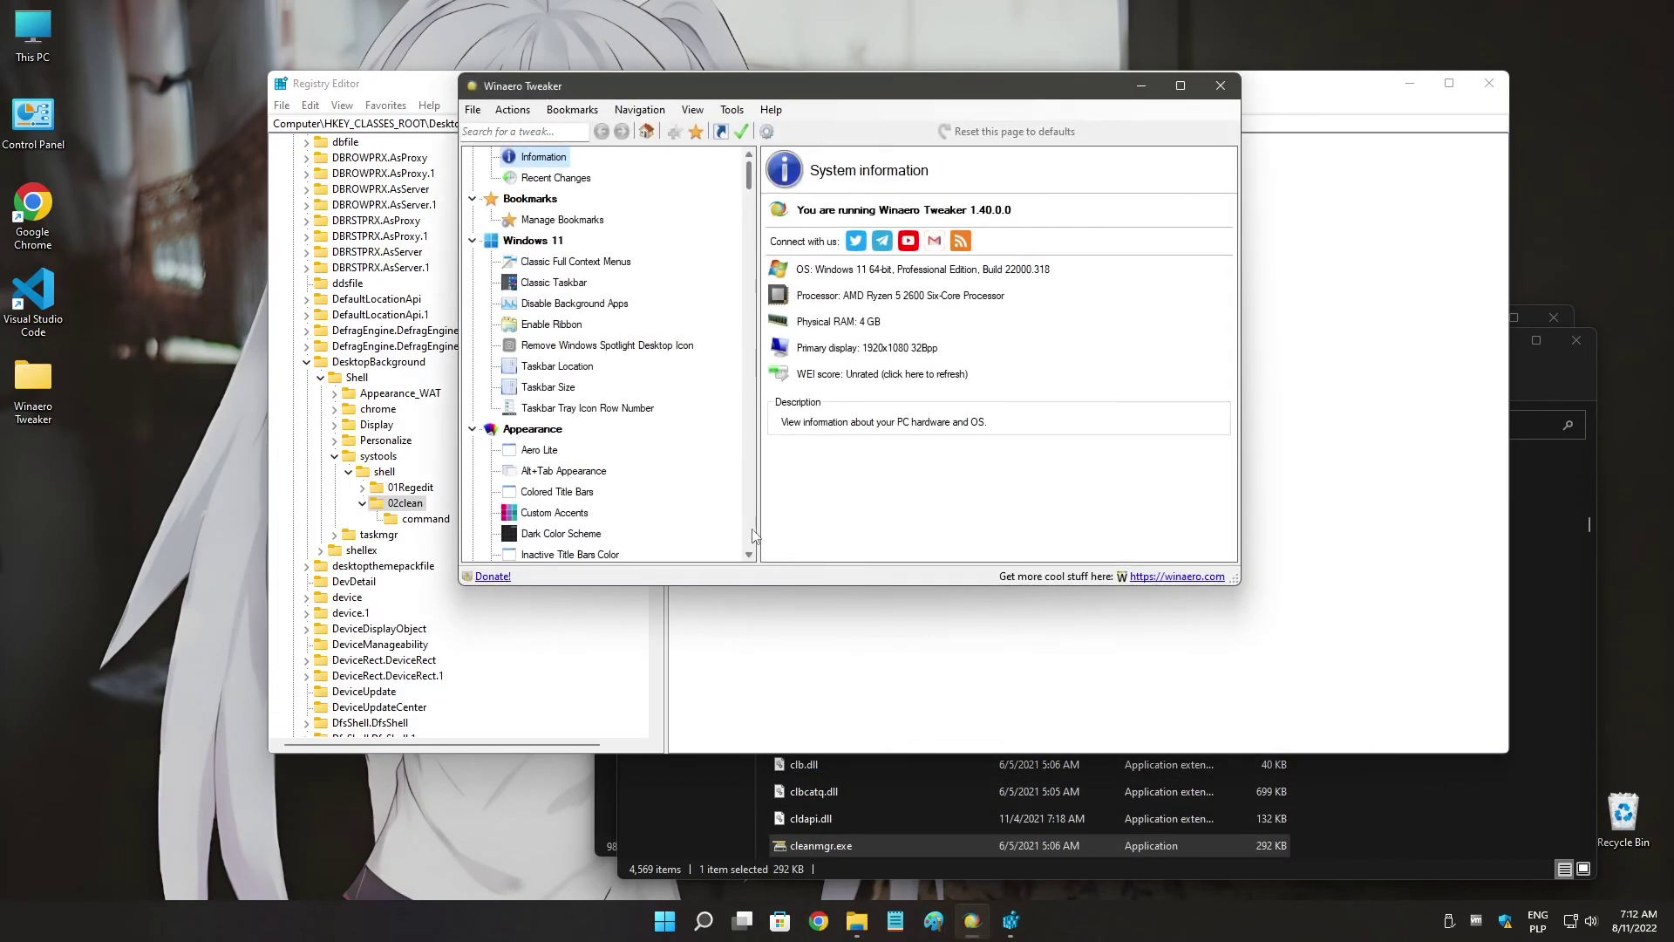
Move the Winaero Tweaker window aside, clear of the Registry Editor values.
drag(750, 95, 933, 246)
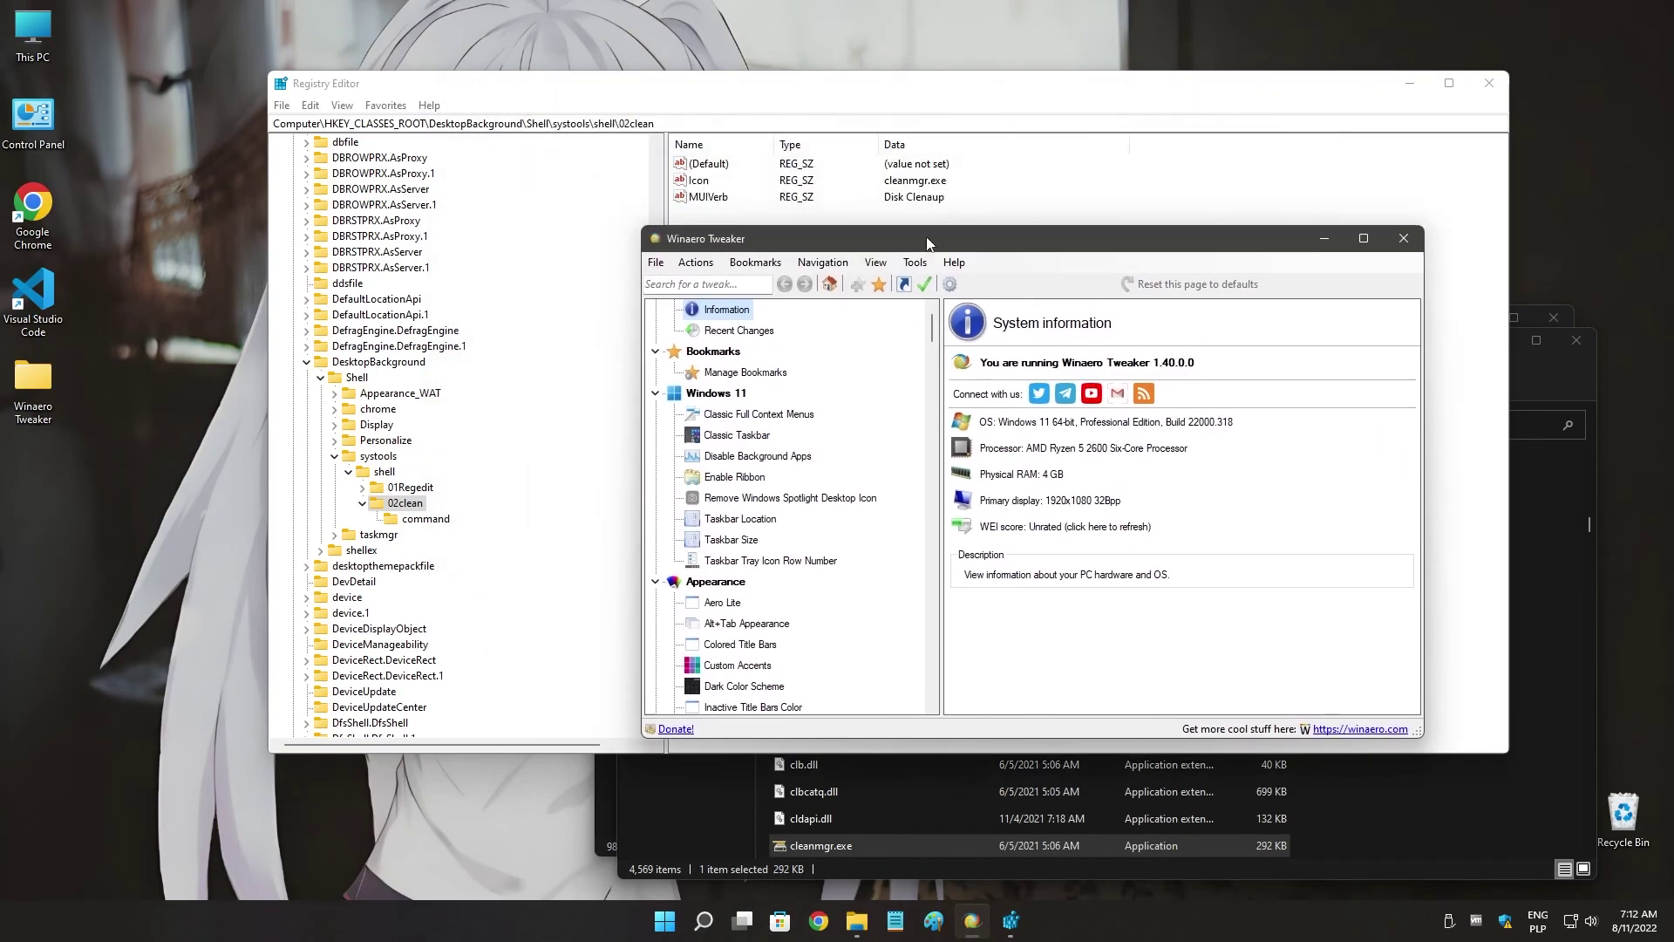
drag(933, 326, 941, 508)
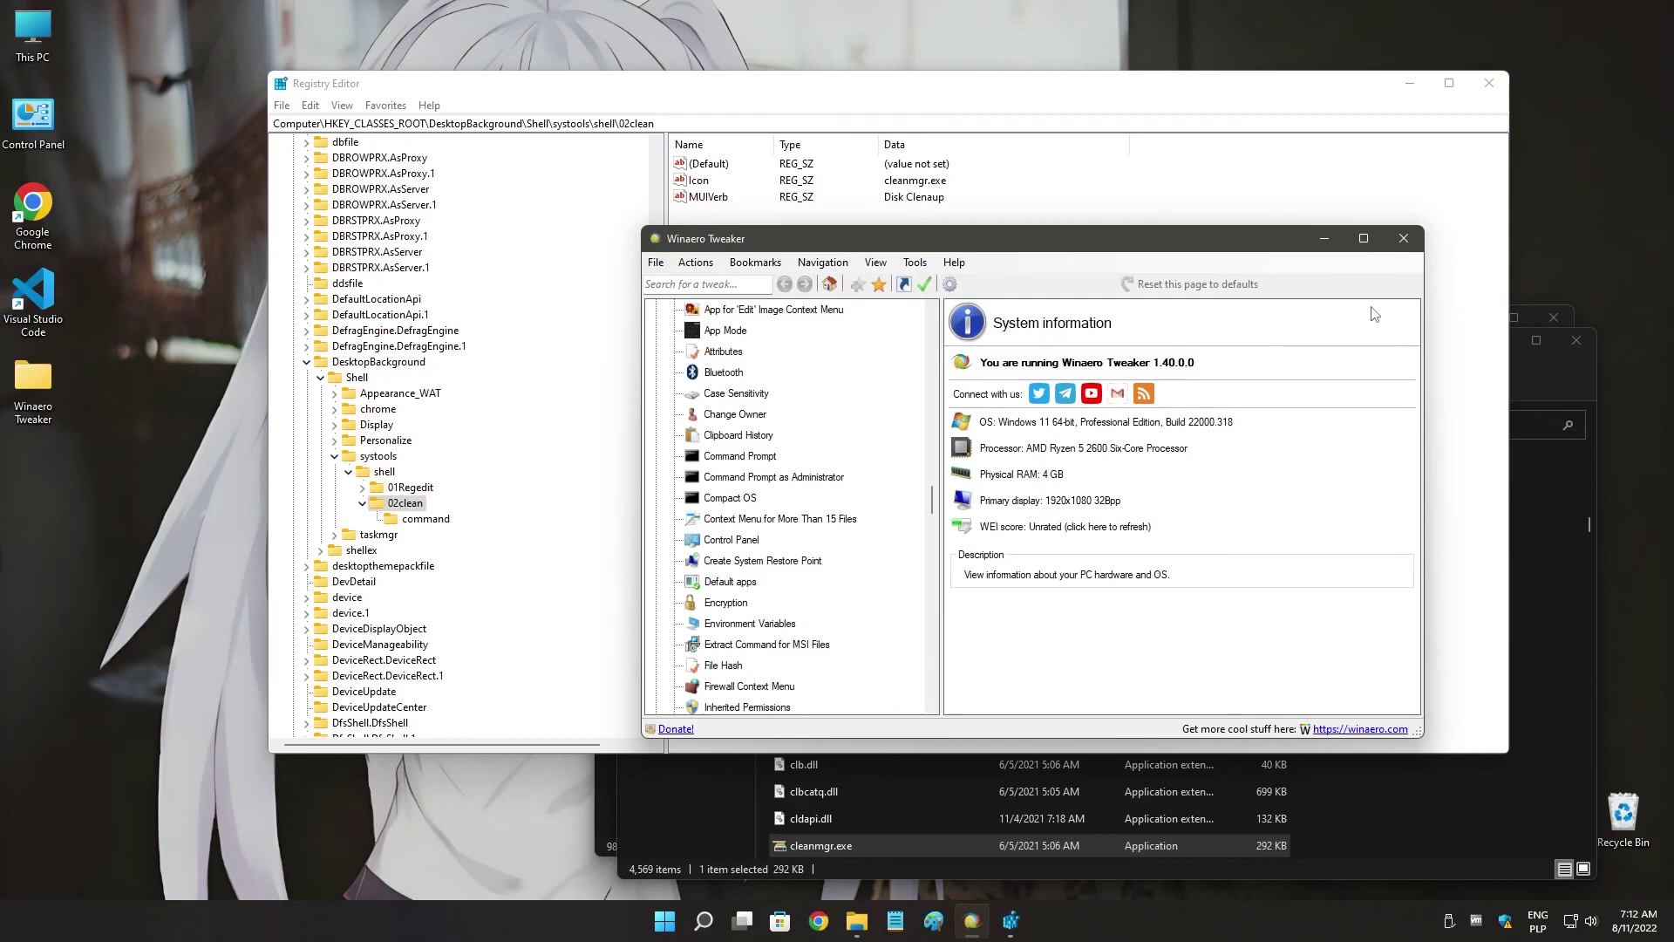